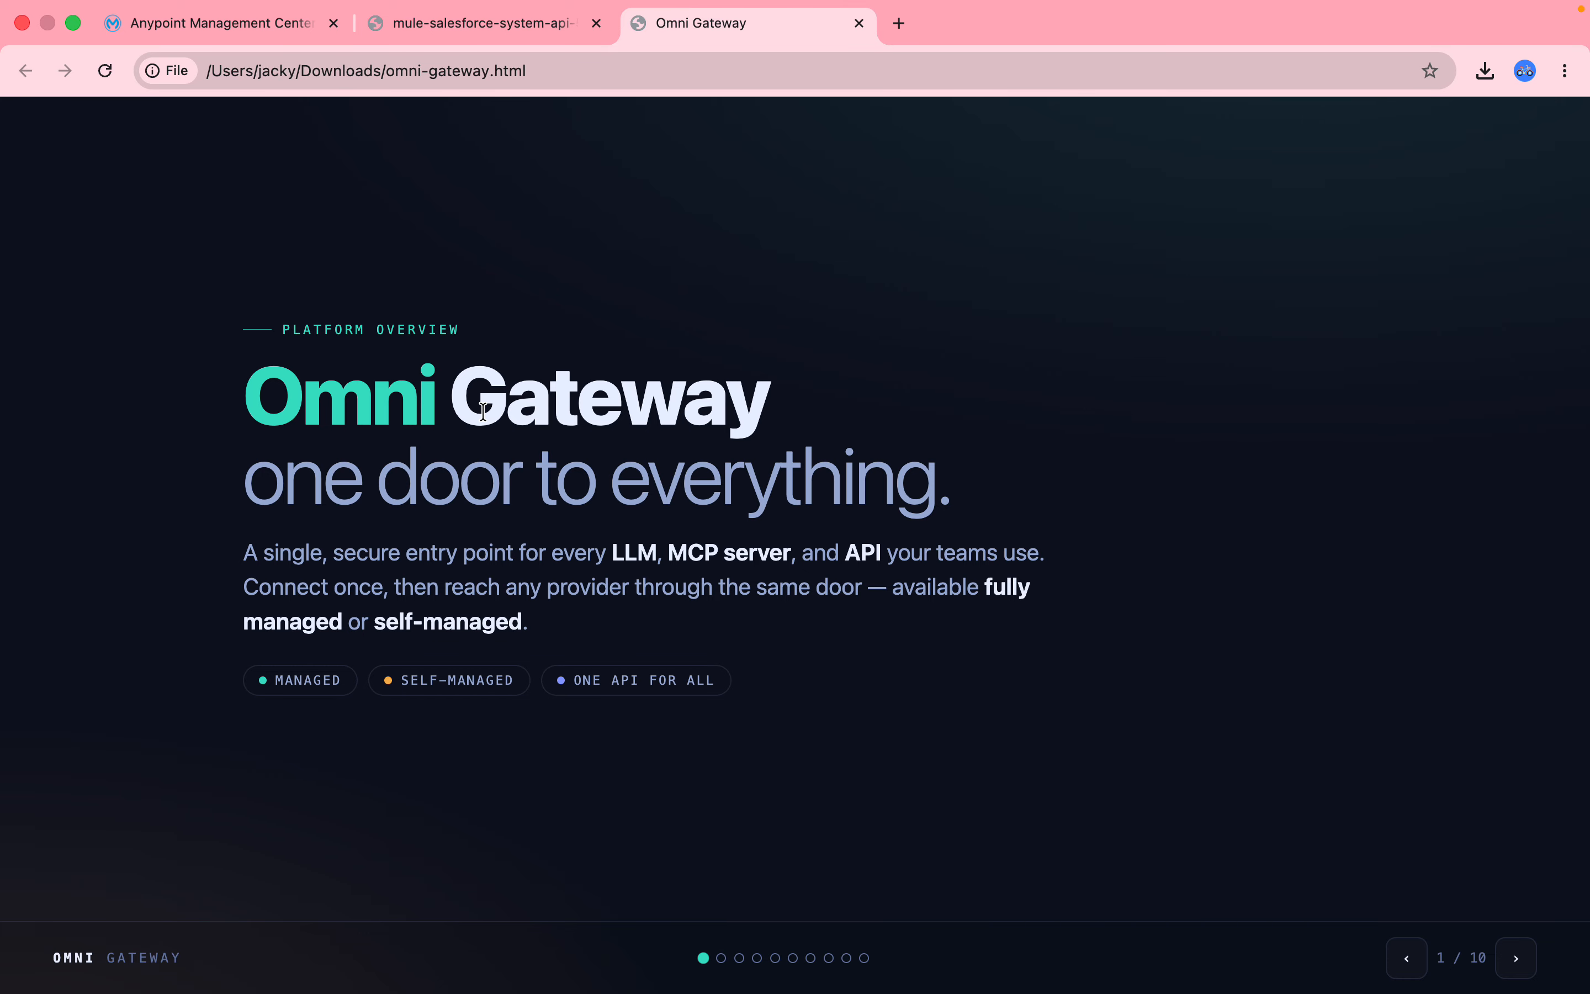
Advance the slideshow past the problem slide to slide 3, 'One entry point for all of it.'.
key(Right)
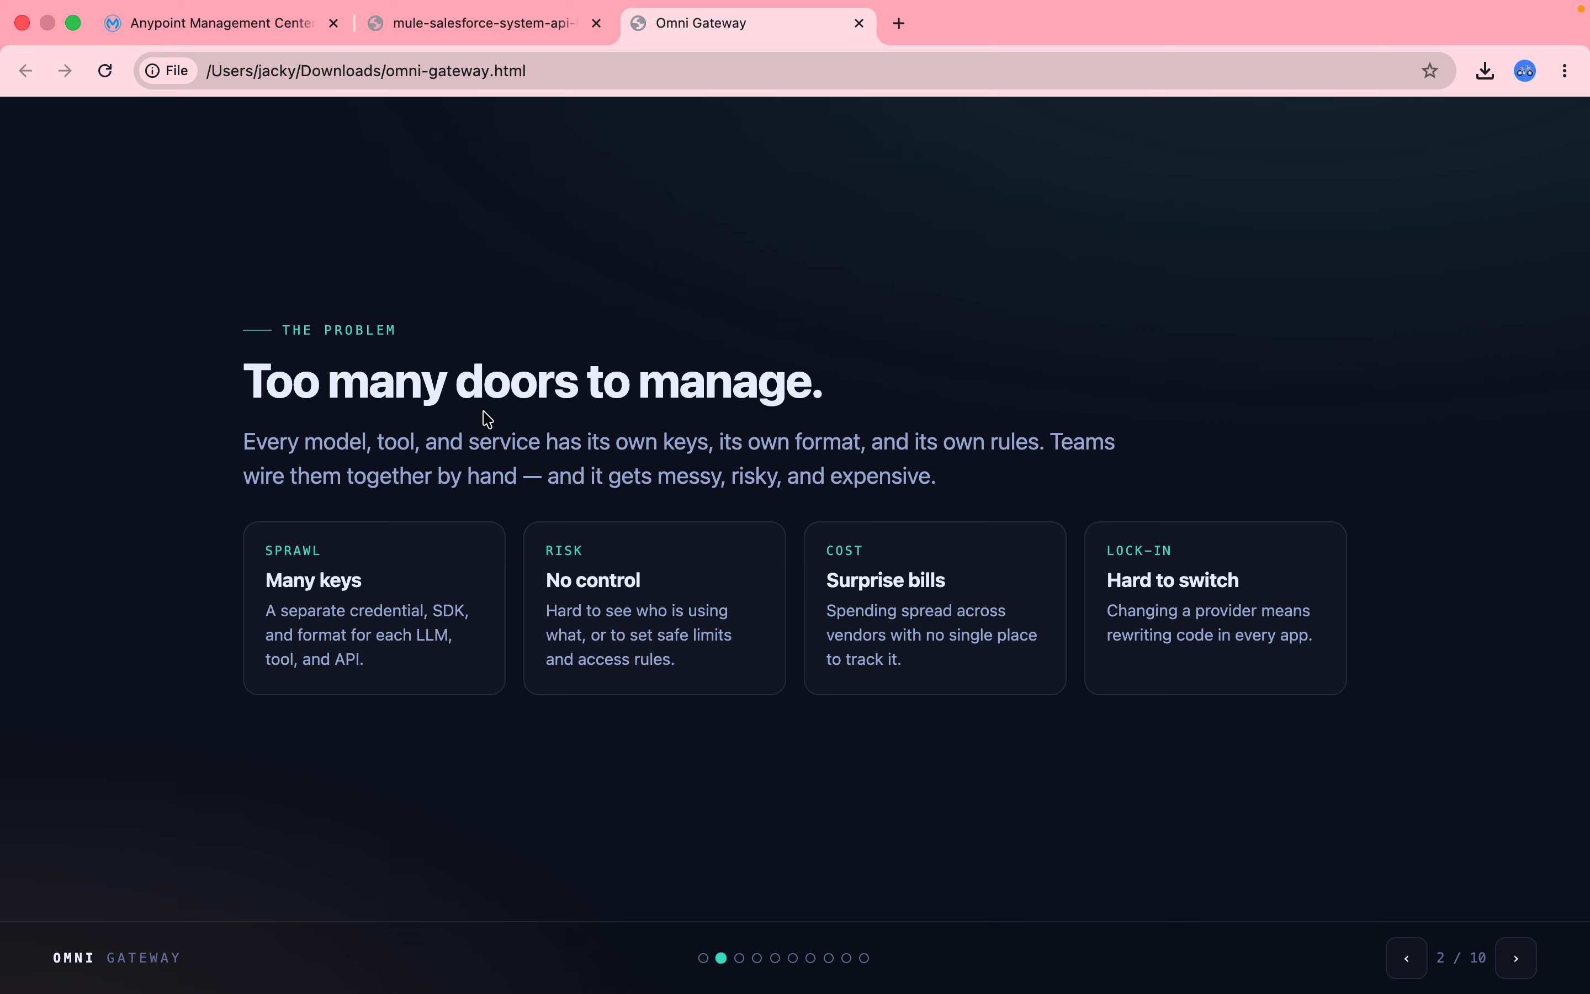
key(Right)
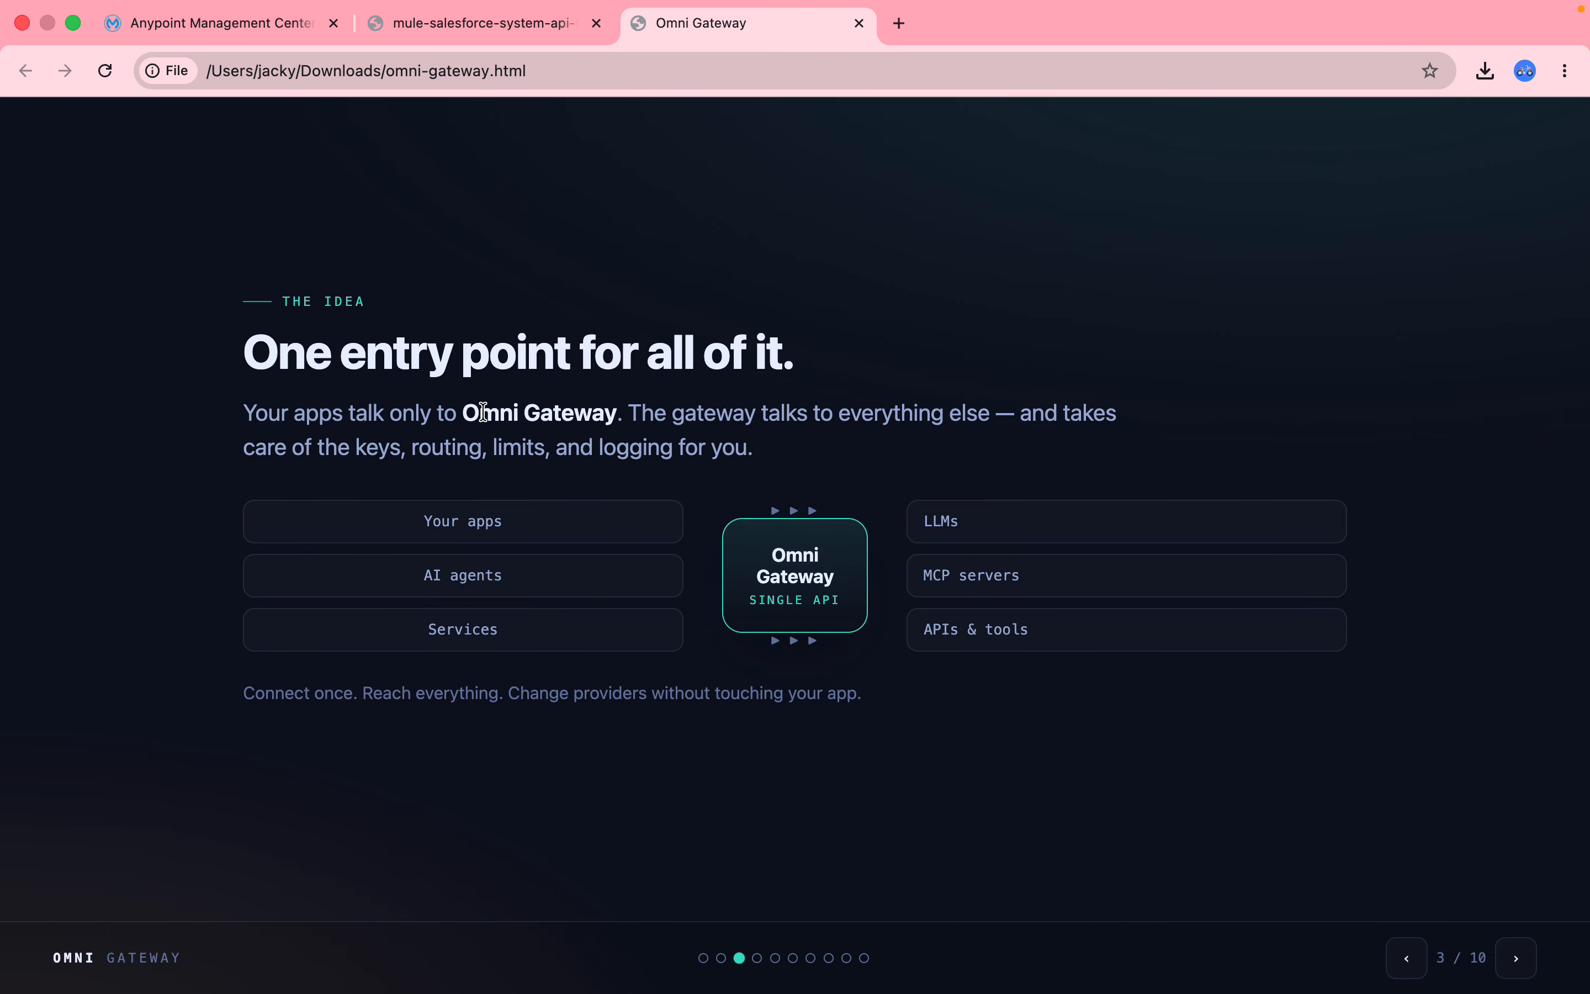
Step past the architecture slide 4 to slide 5 on LLMs, MCP, and APIs.
key(Right)
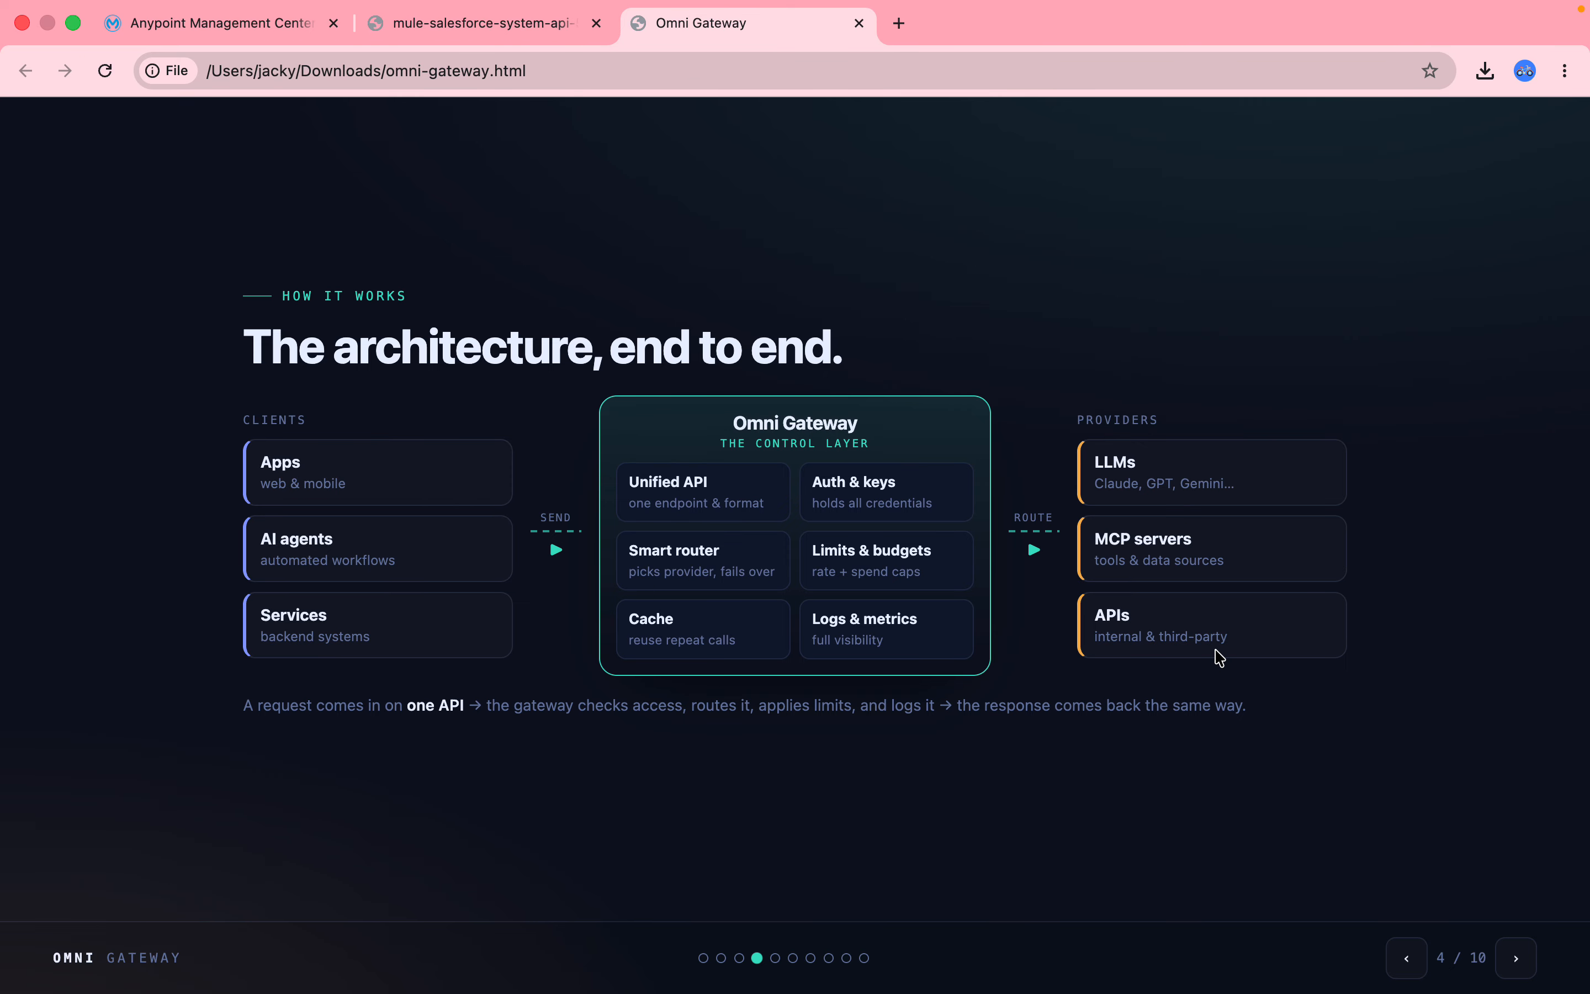
key(Right)
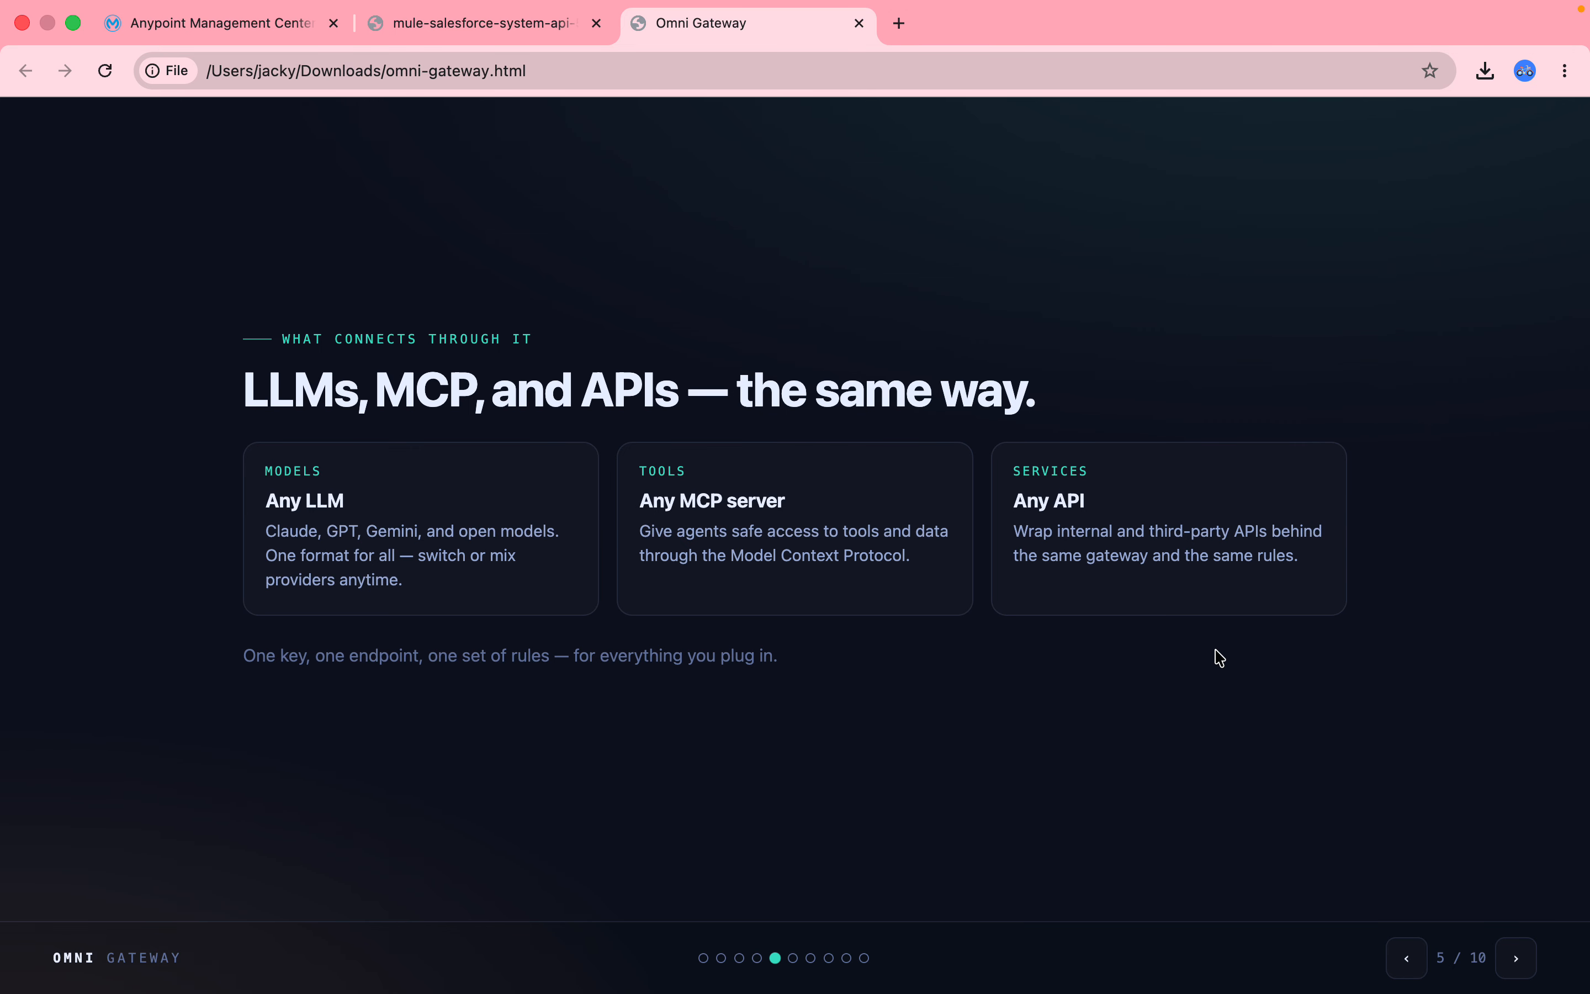
Step through the gateway features, Managed and Self-Managed Omni Gateway slides to the comparison table.
key(Right)
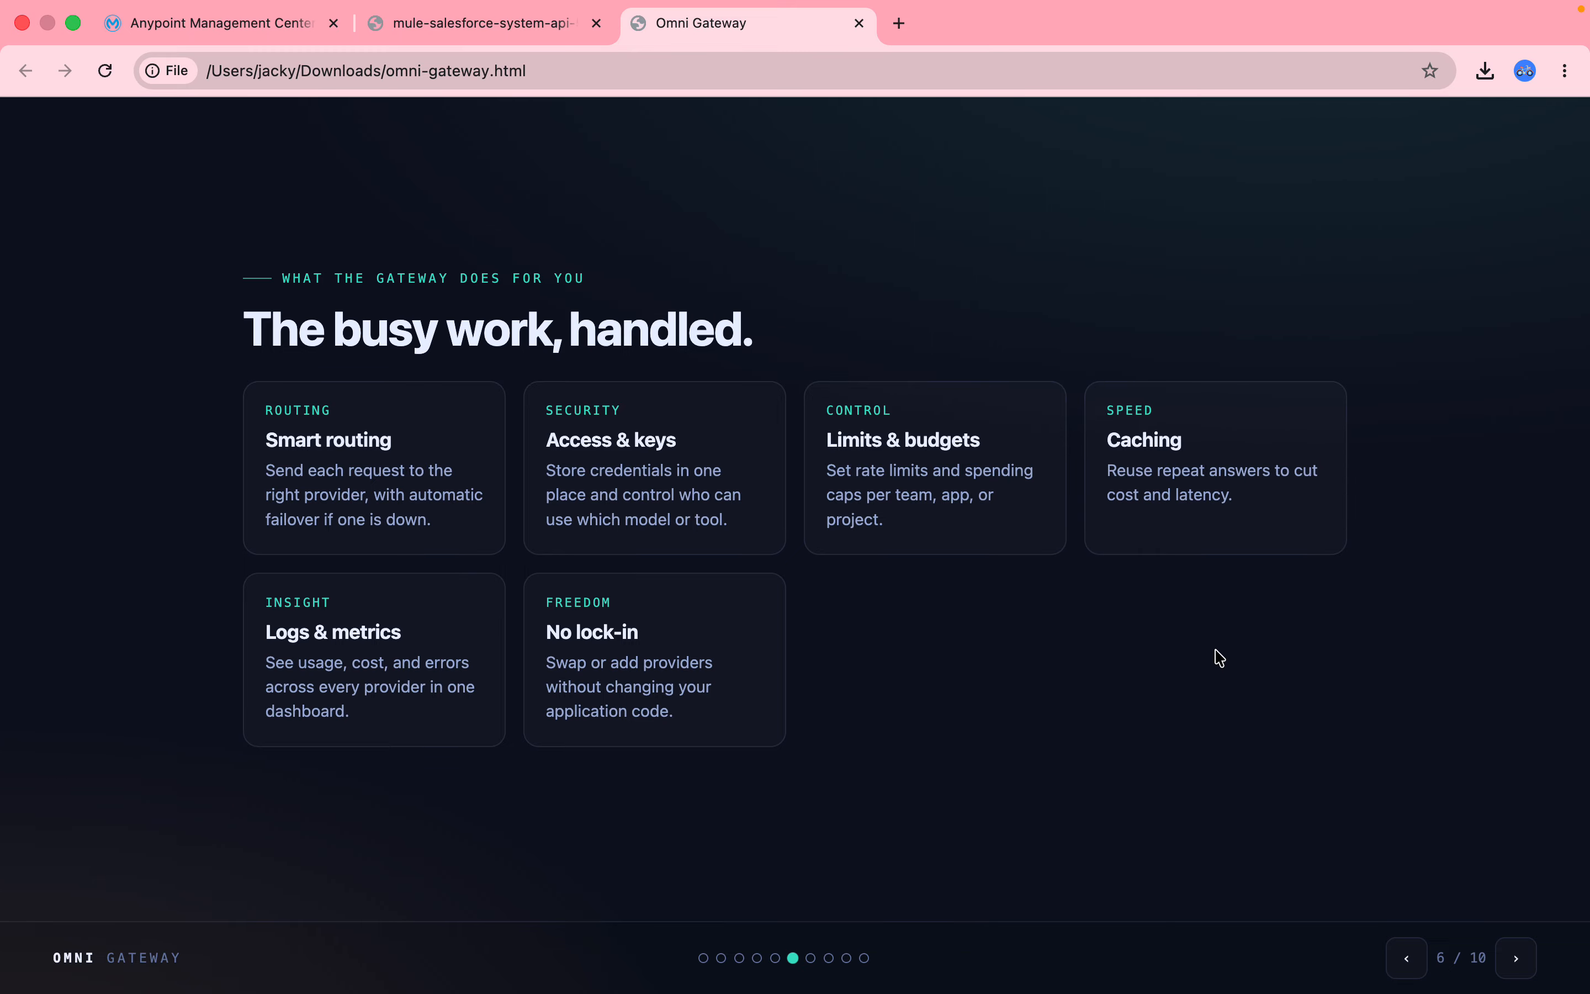
key(Right)
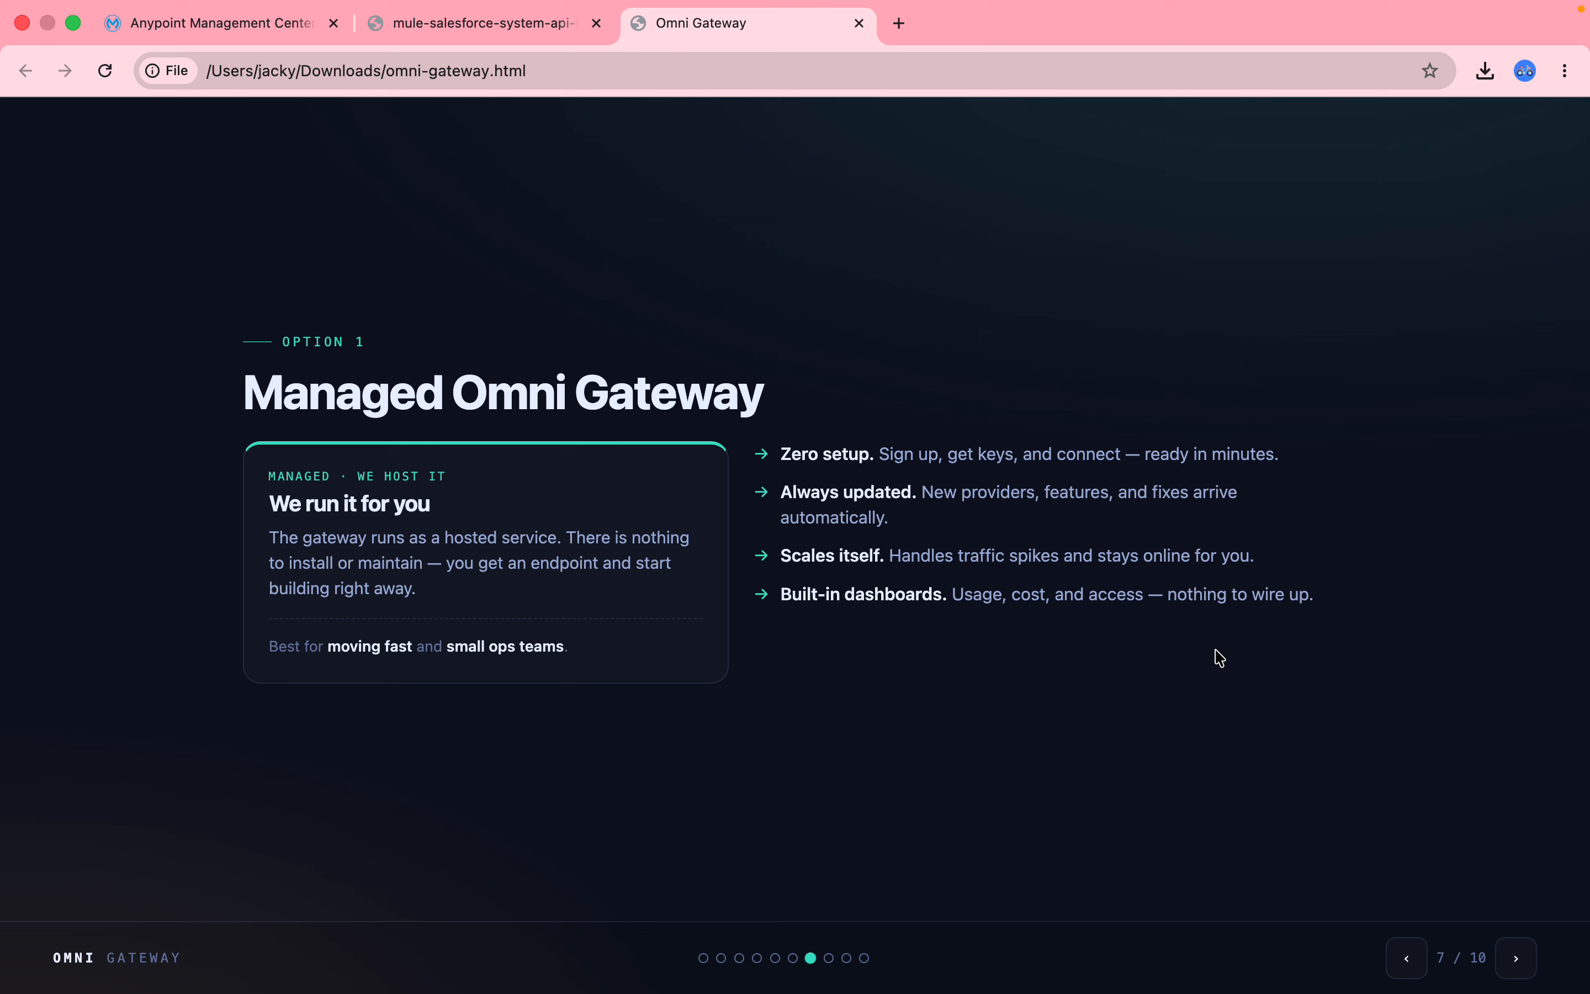
key(Right)
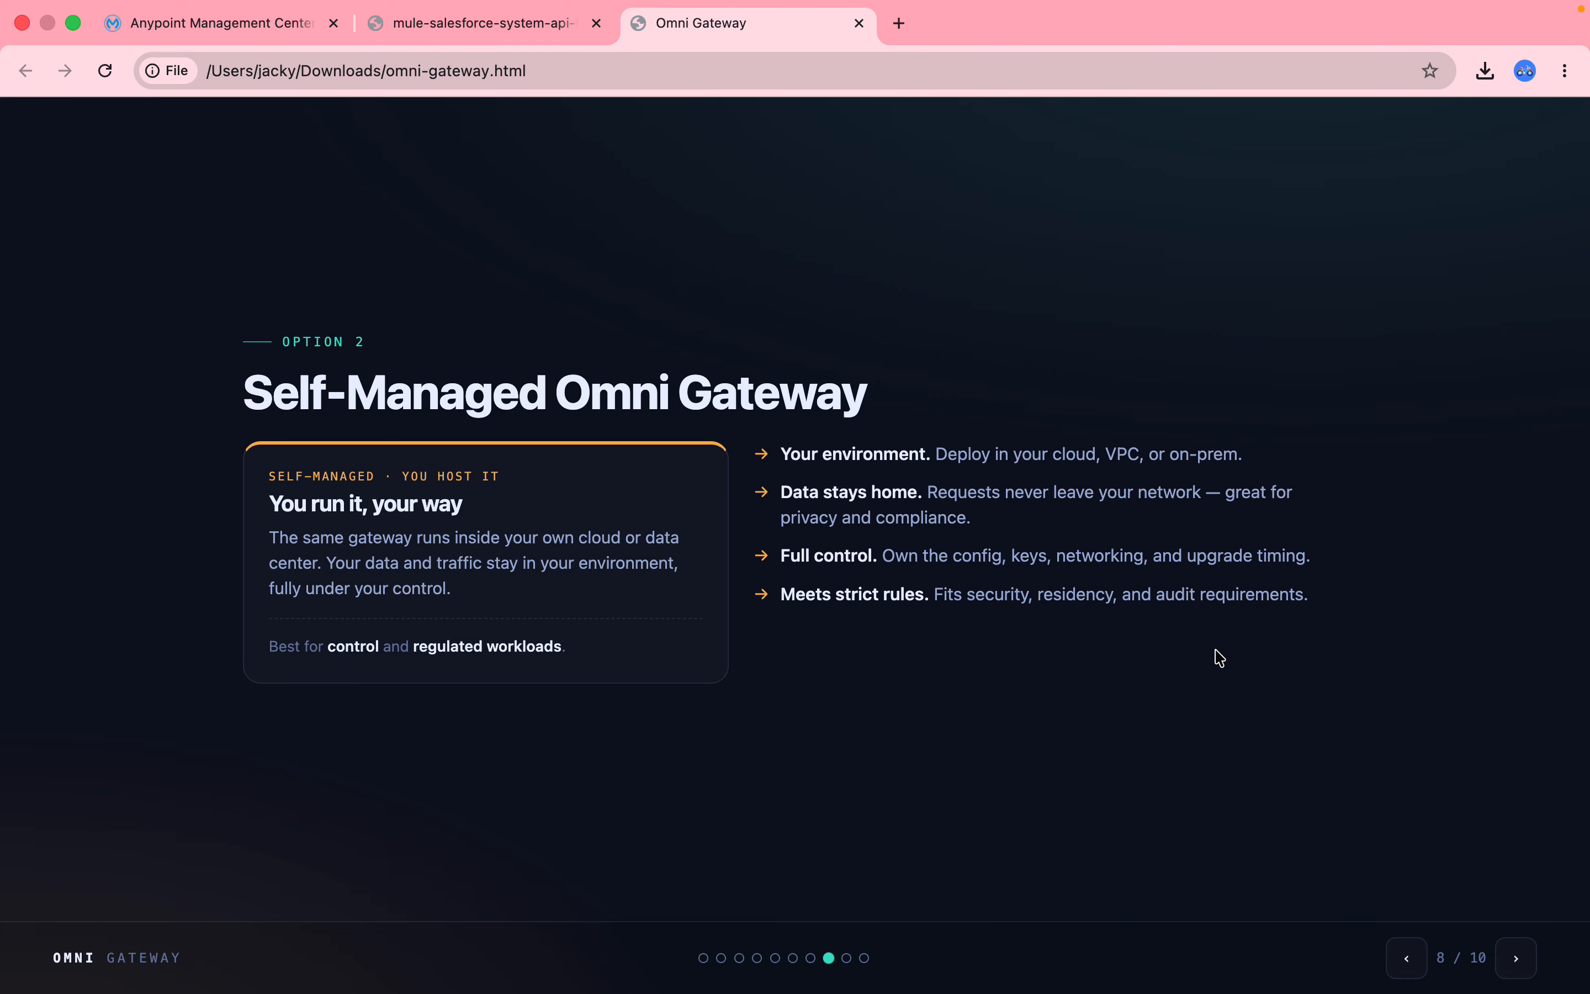
key(Right)
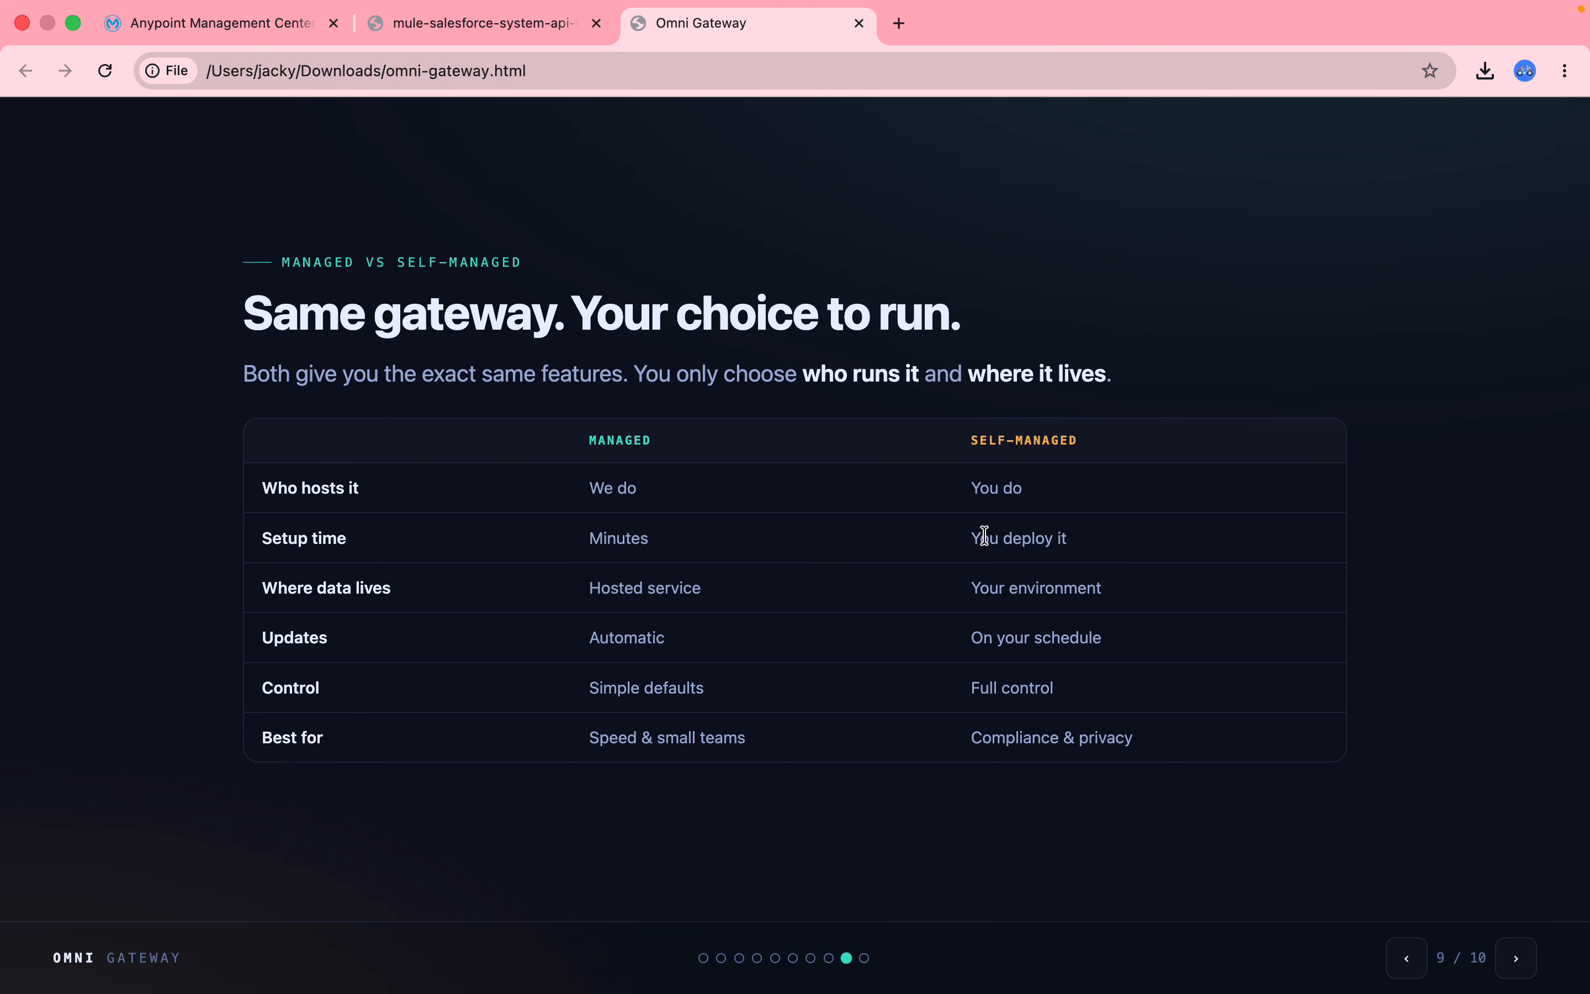
Move to the final slide 10, 'One gateway. Every LLM, MCP, and API.'.
key(Right)
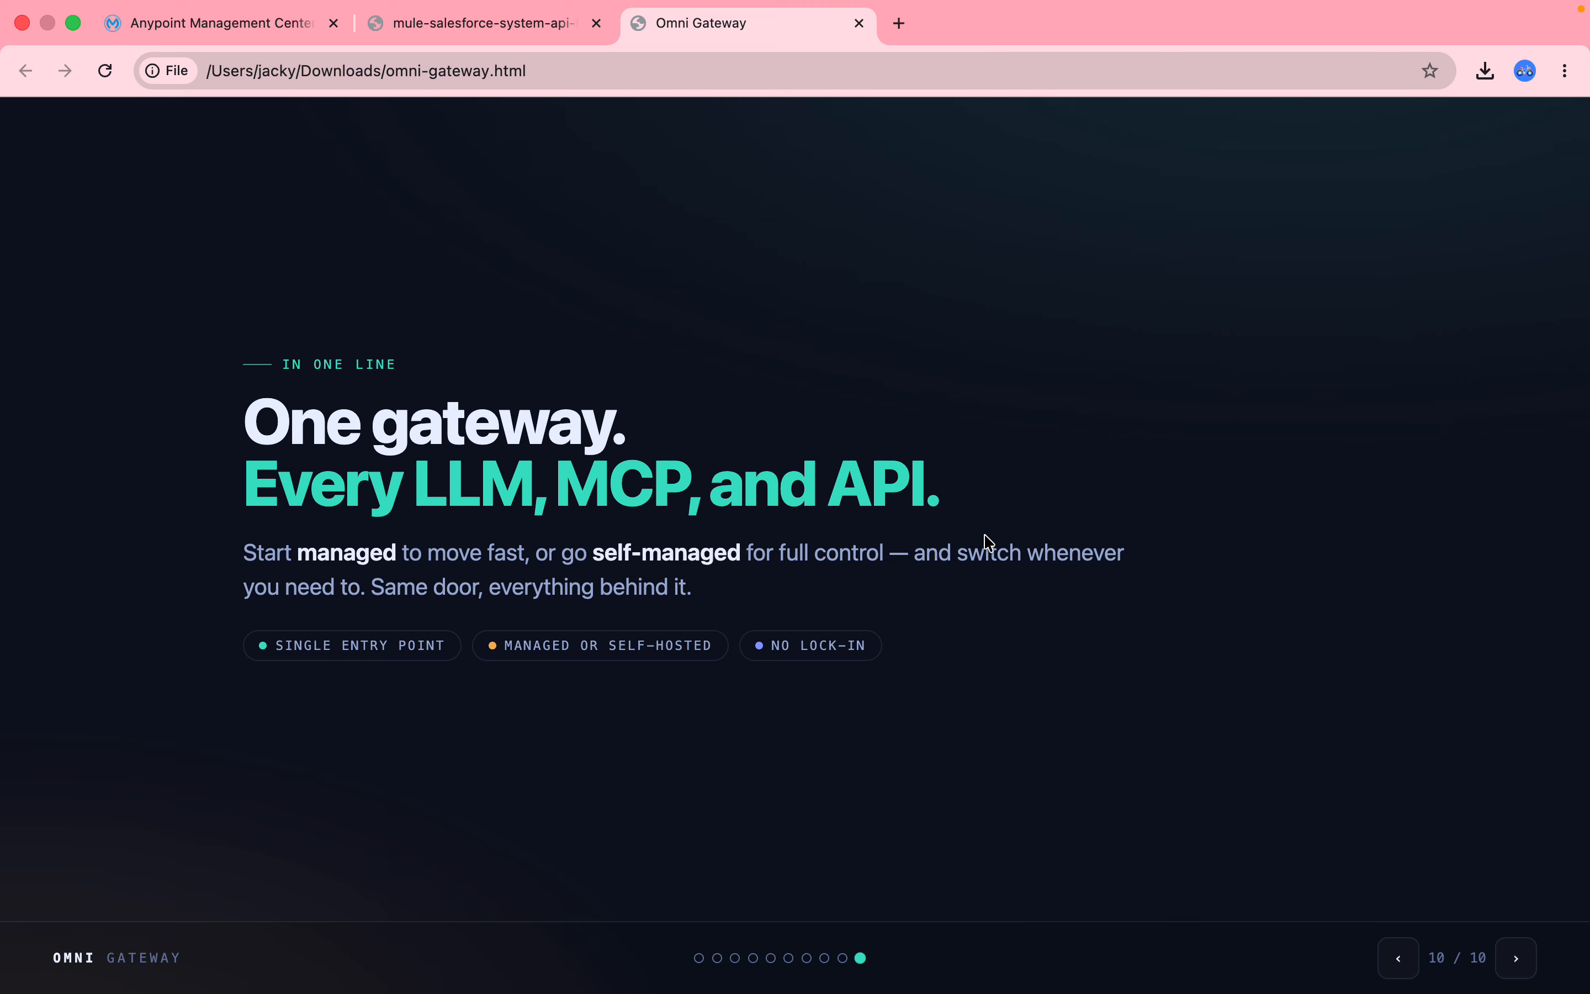
Go from the Anypoint tab through Private Spaces to the empty Omni Gateways page in Sandbox.
click(241, 18)
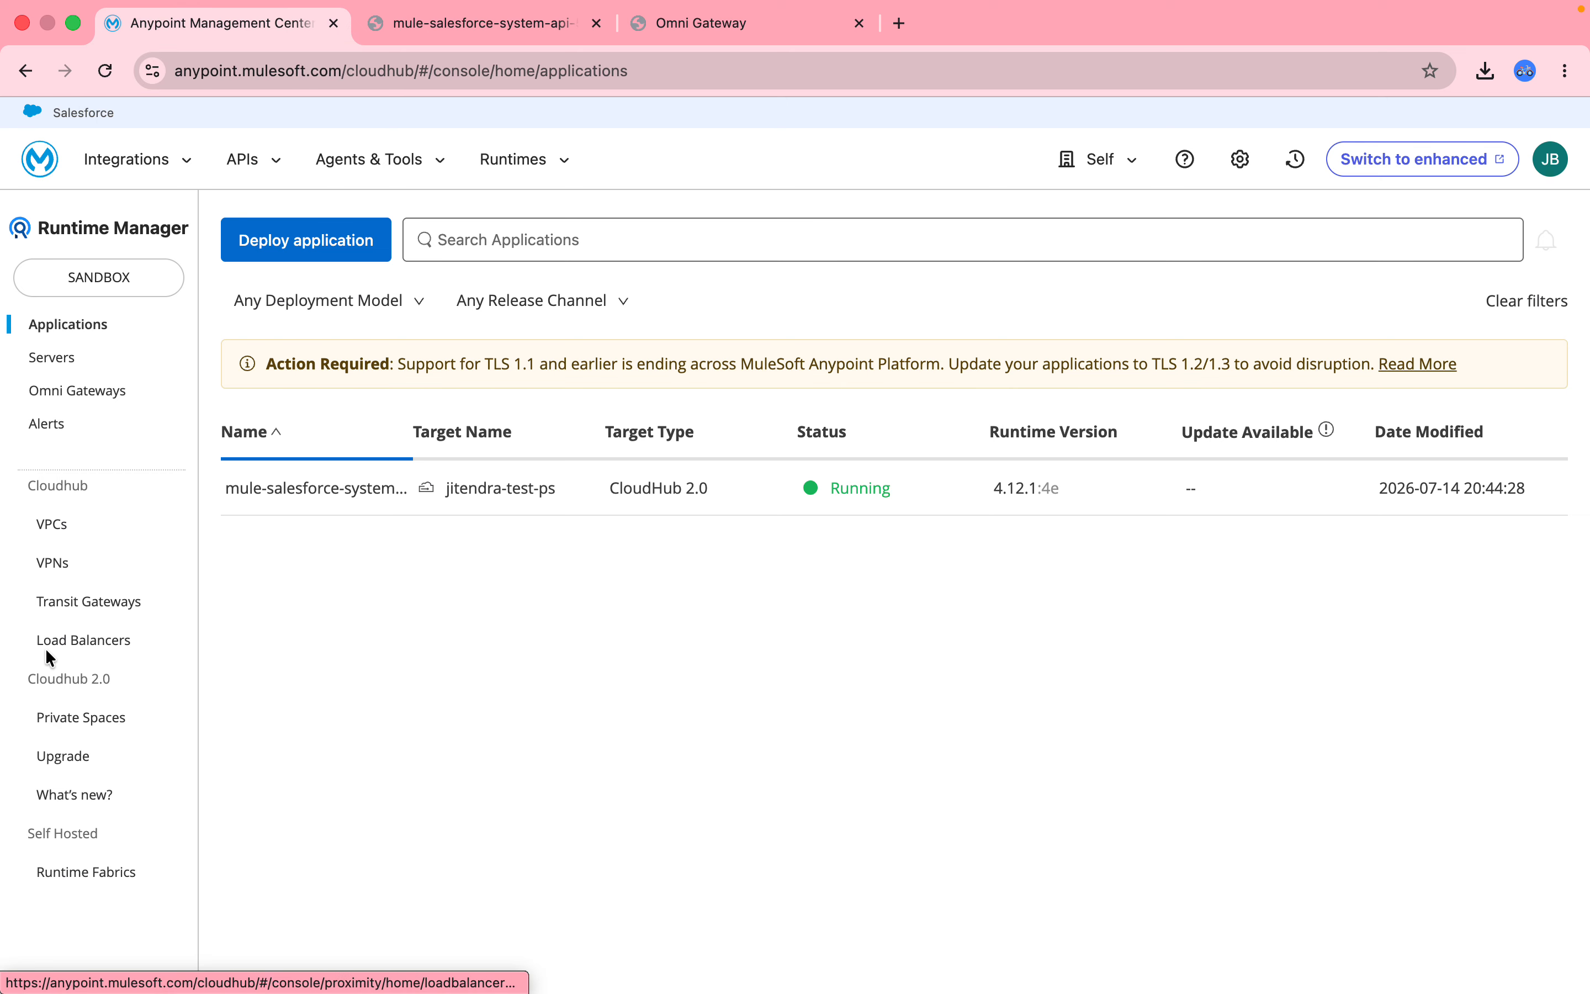
click(71, 722)
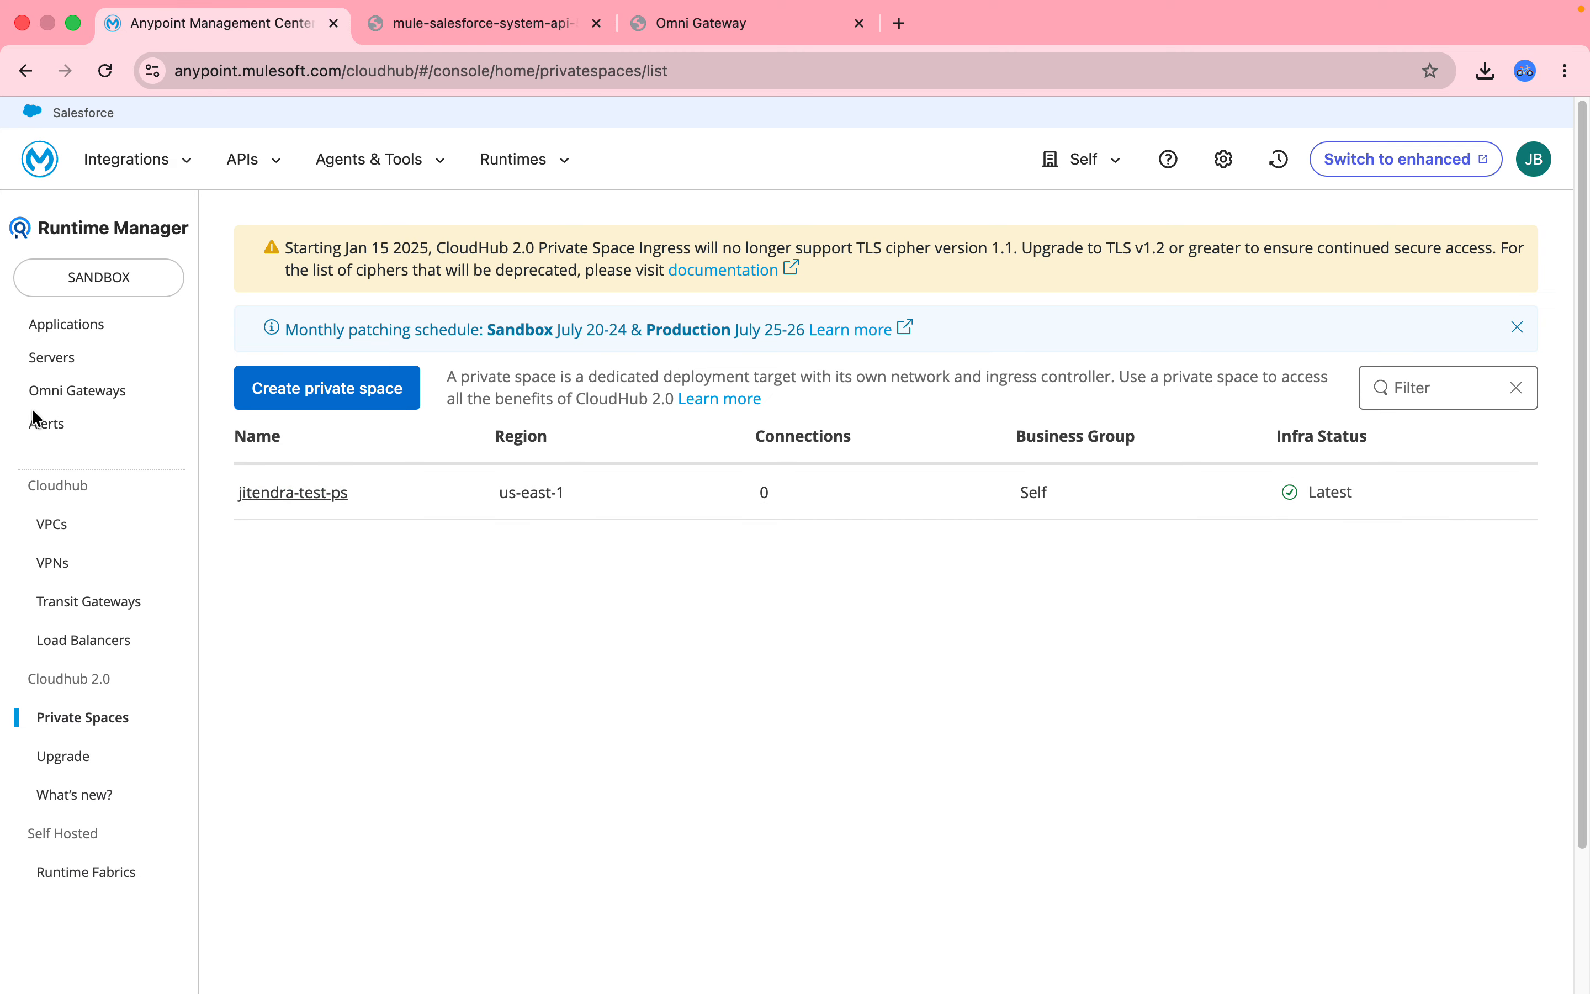
click(79, 397)
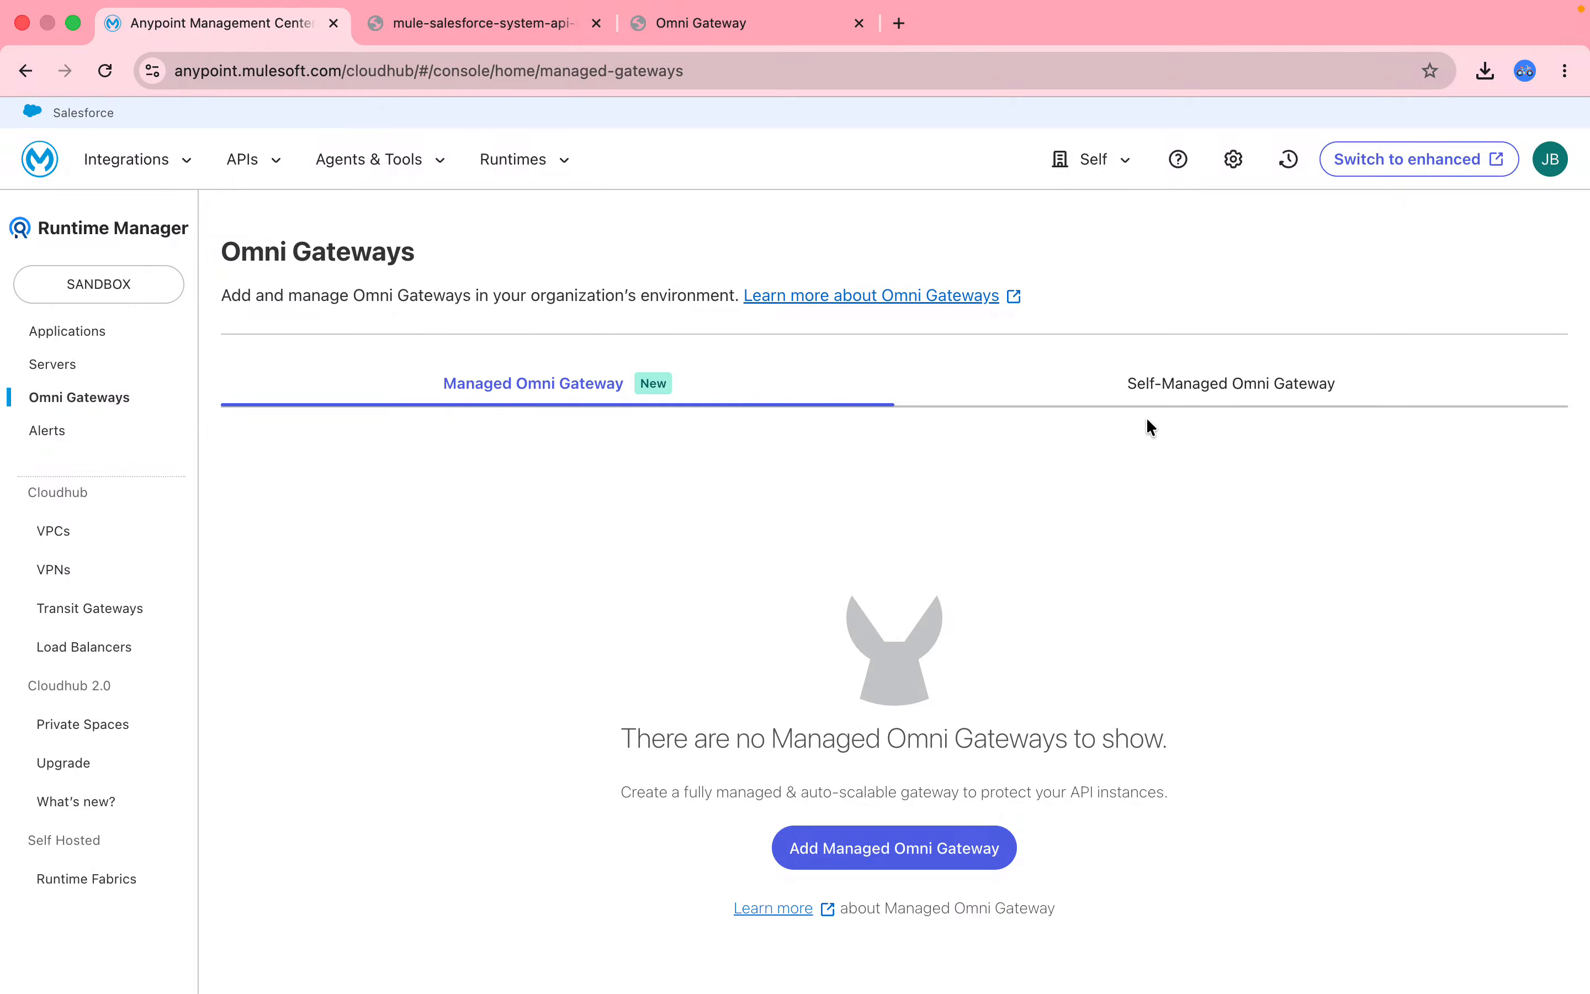
Review the self-managed gateway setup options for Container, Kubernetes and OpenShift.
click(1204, 399)
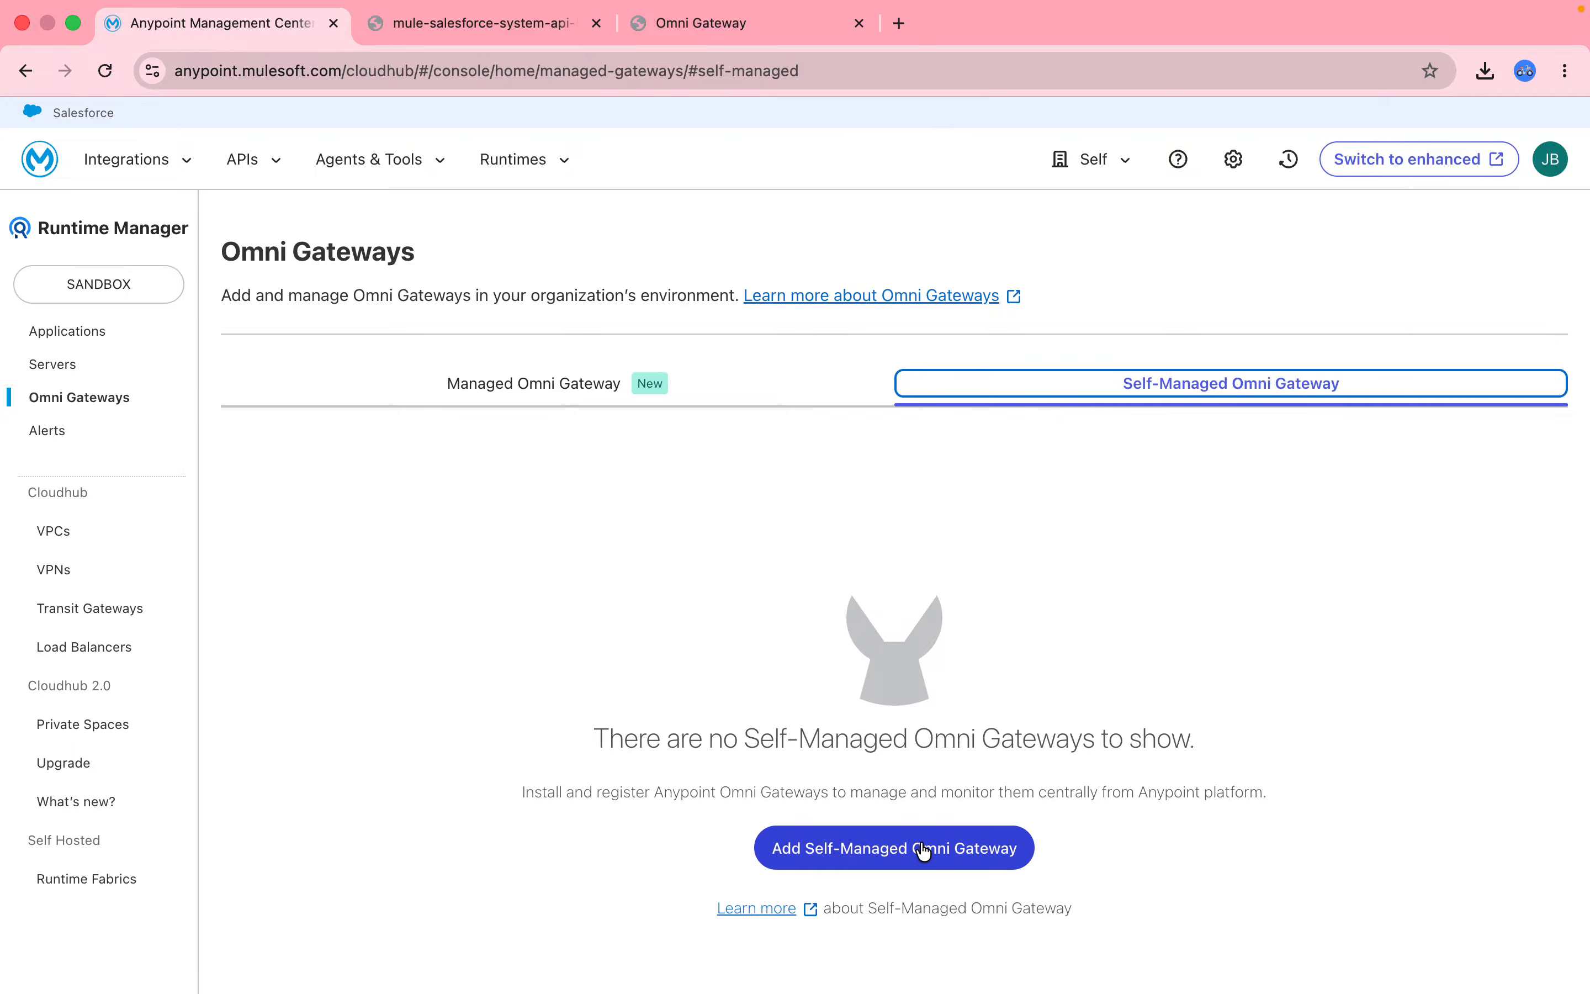
click(924, 851)
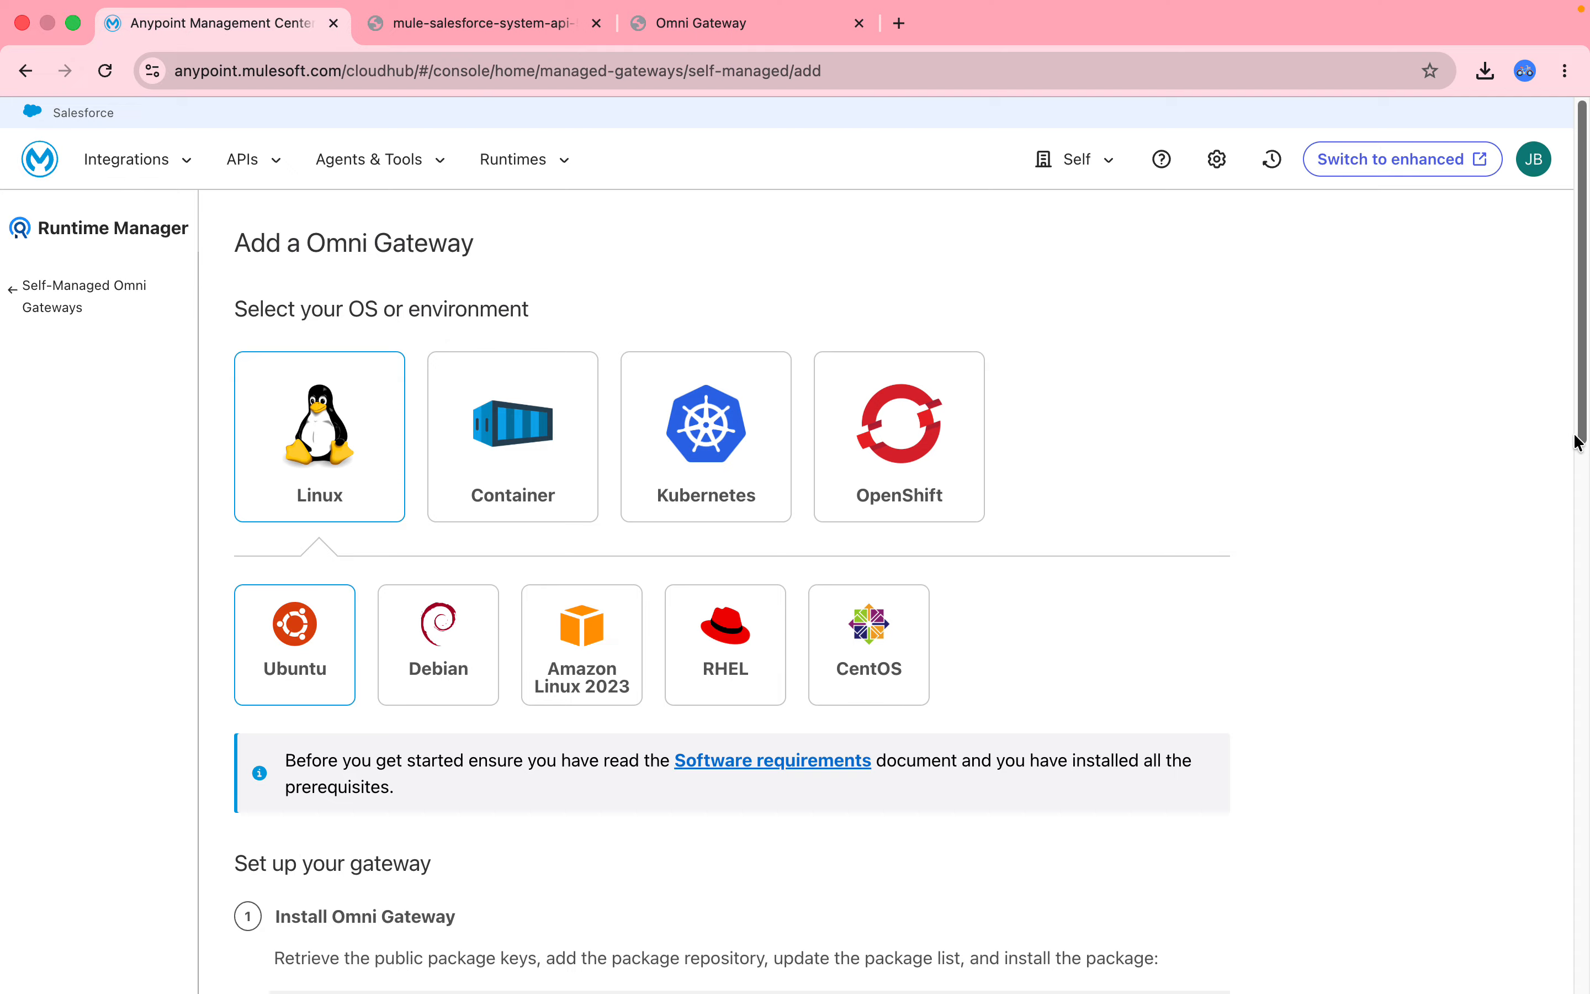
mouse_move(1583, 430)
mouse_down()
mouse_move(1580, 973)
mouse_move(1577, 459)
mouse_up()
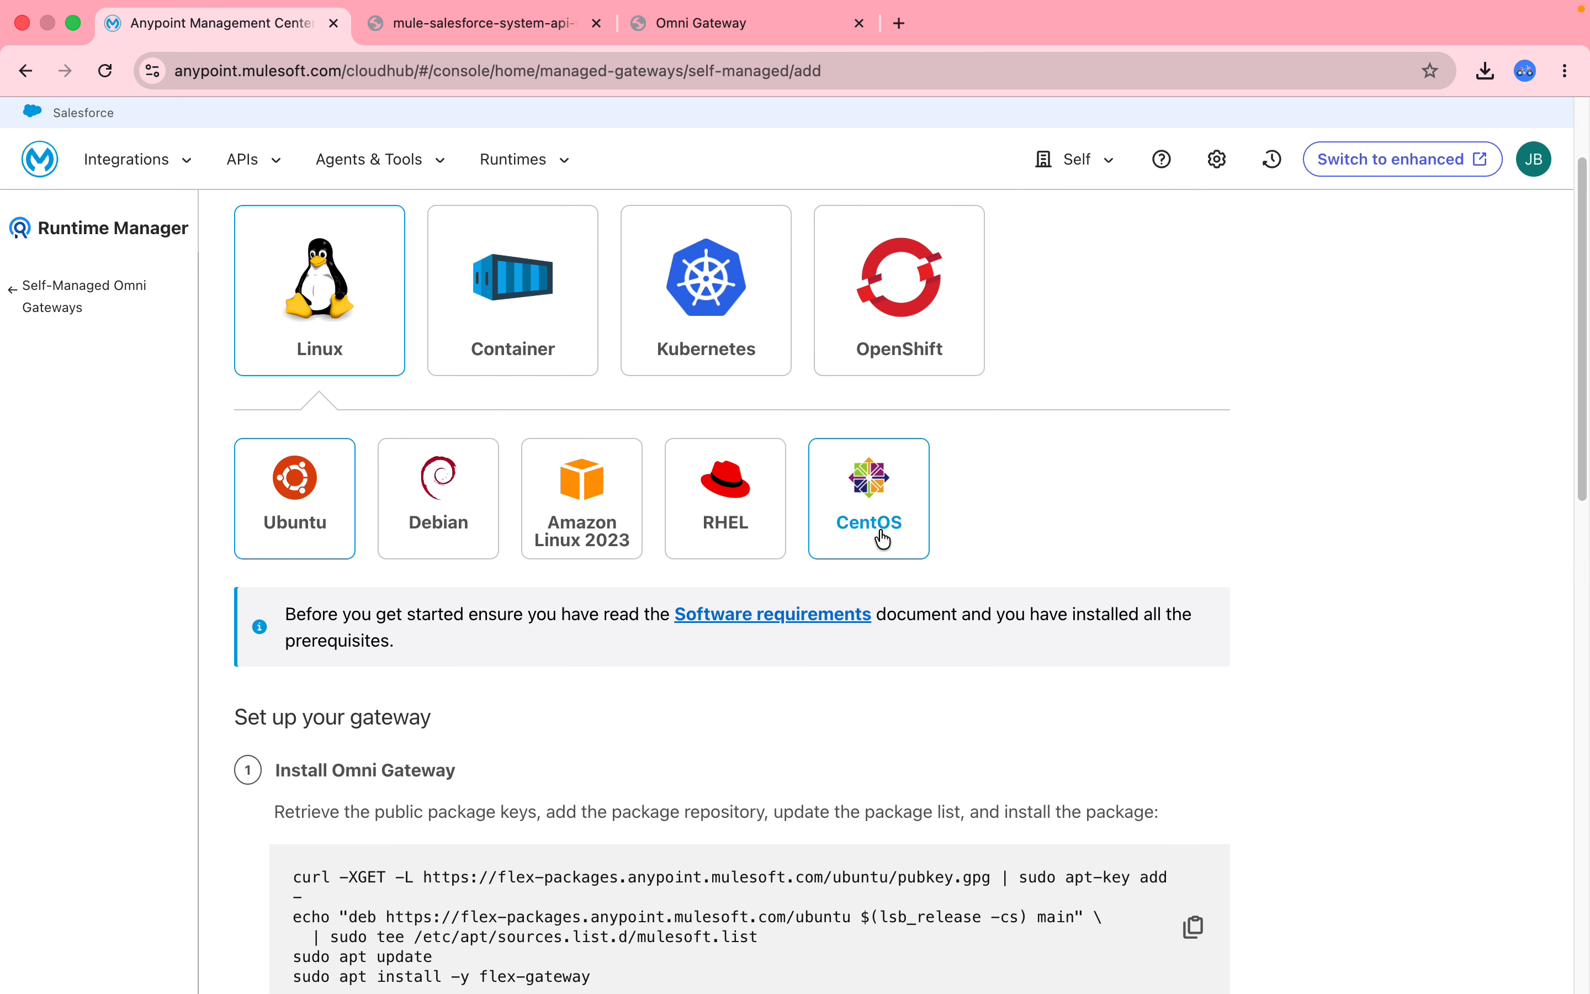
click(515, 348)
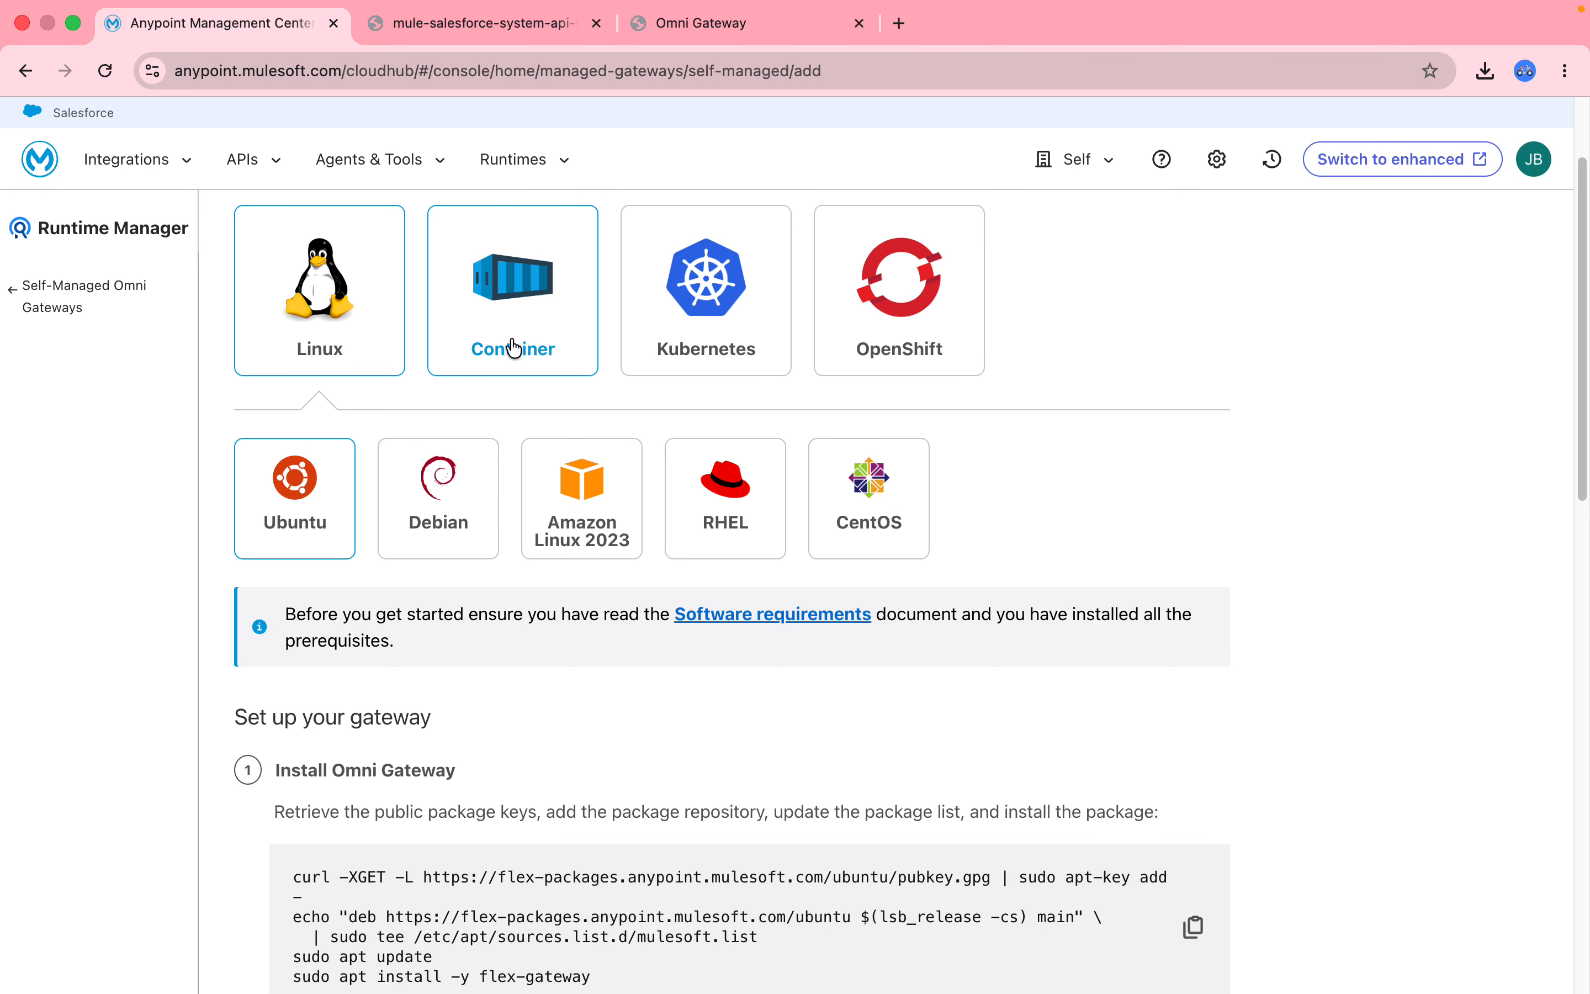
click(716, 339)
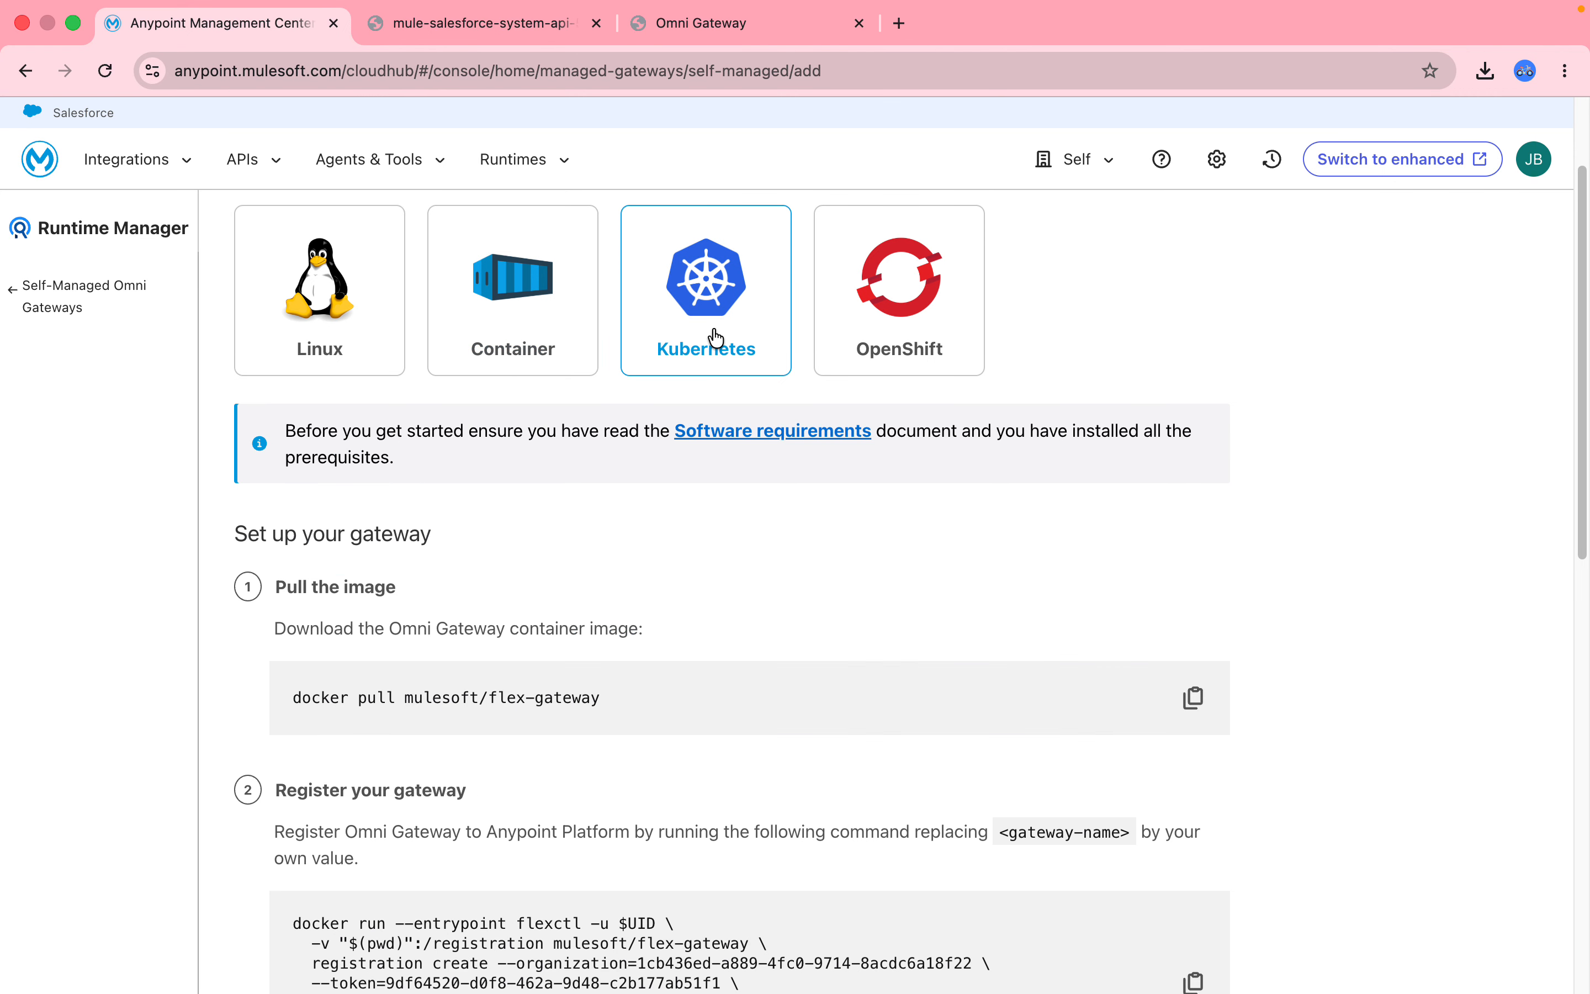
click(901, 335)
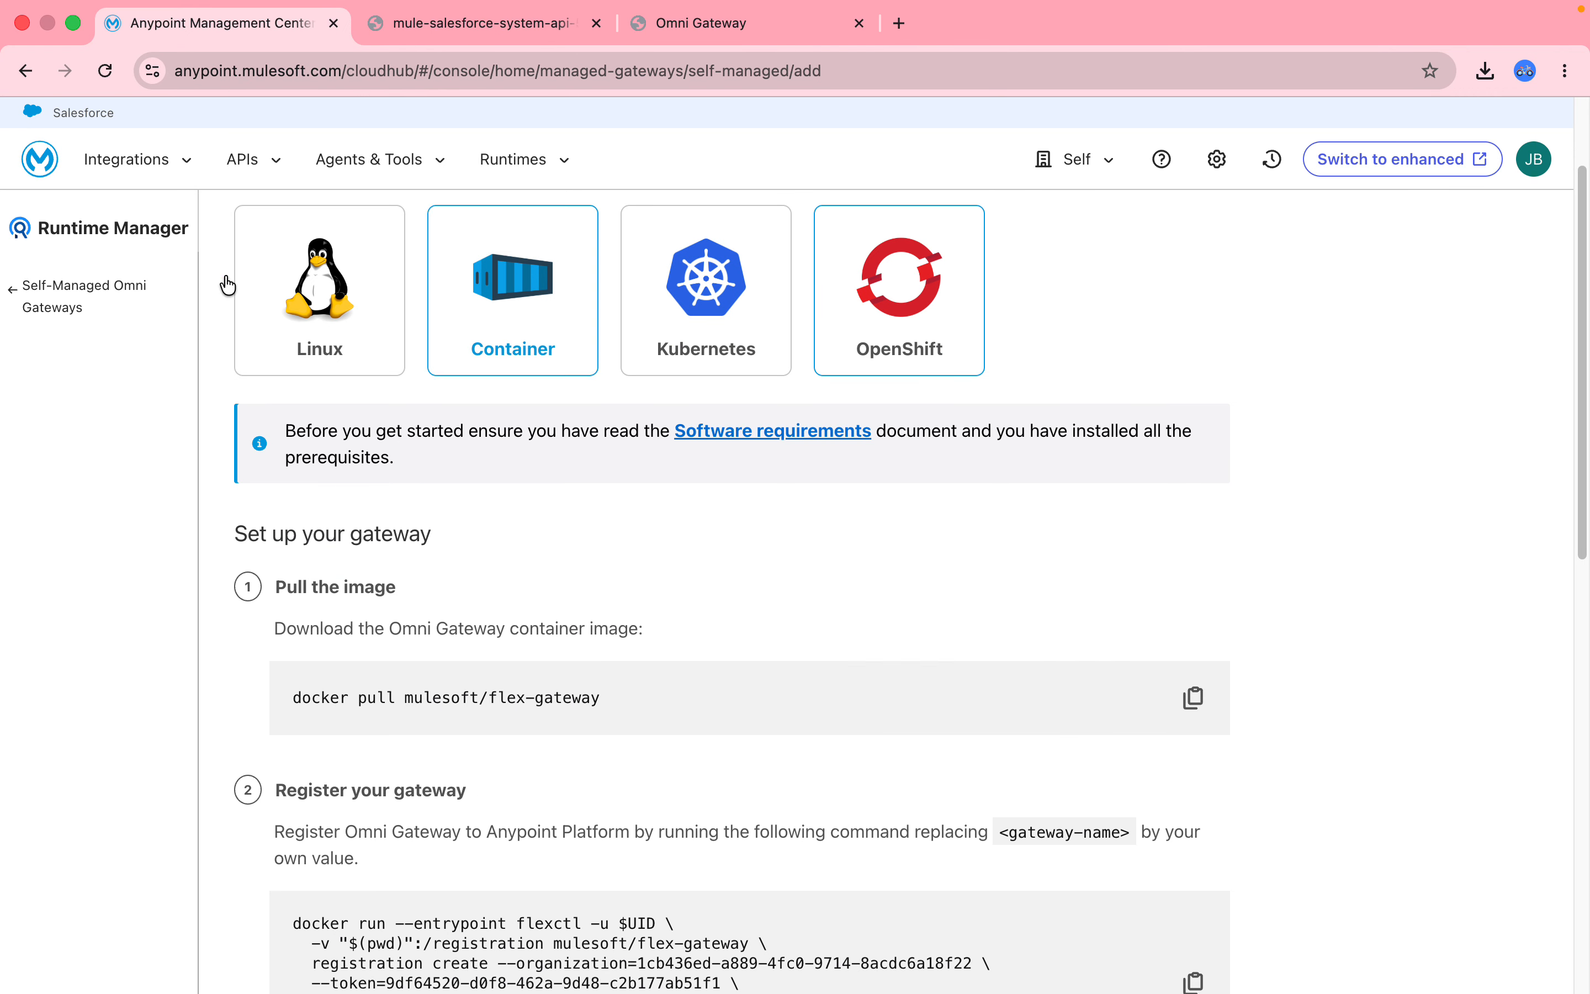
click(76, 289)
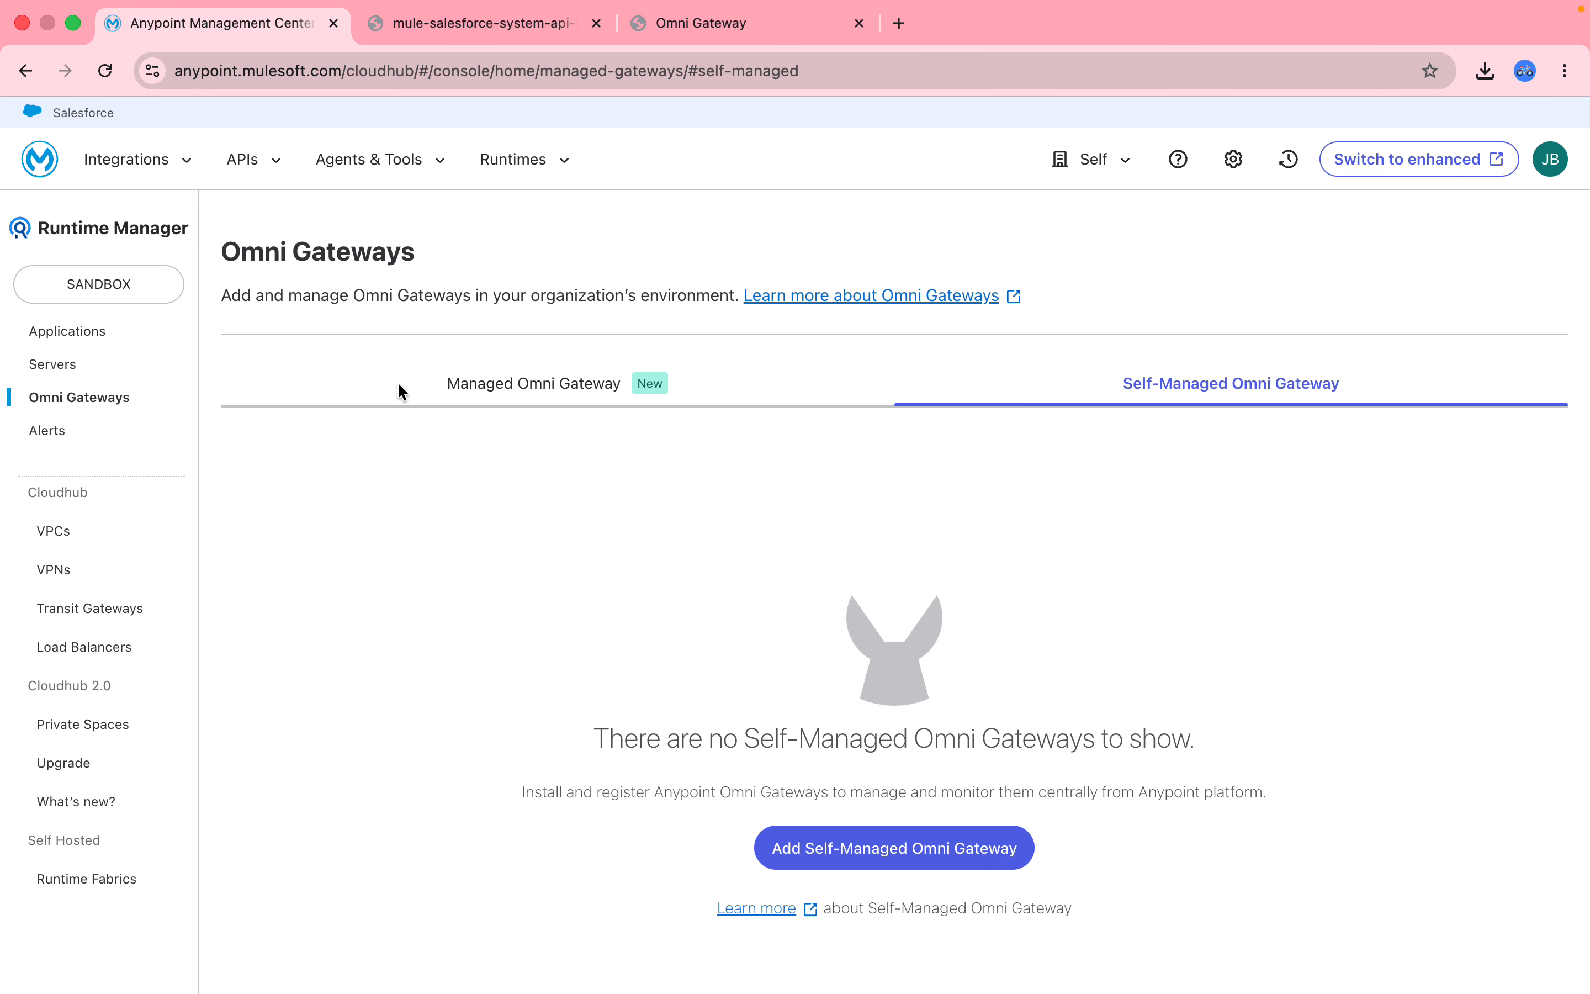
Return to the Managed gateways view and start adding a managed Omni Gateway.
click(541, 394)
click(563, 389)
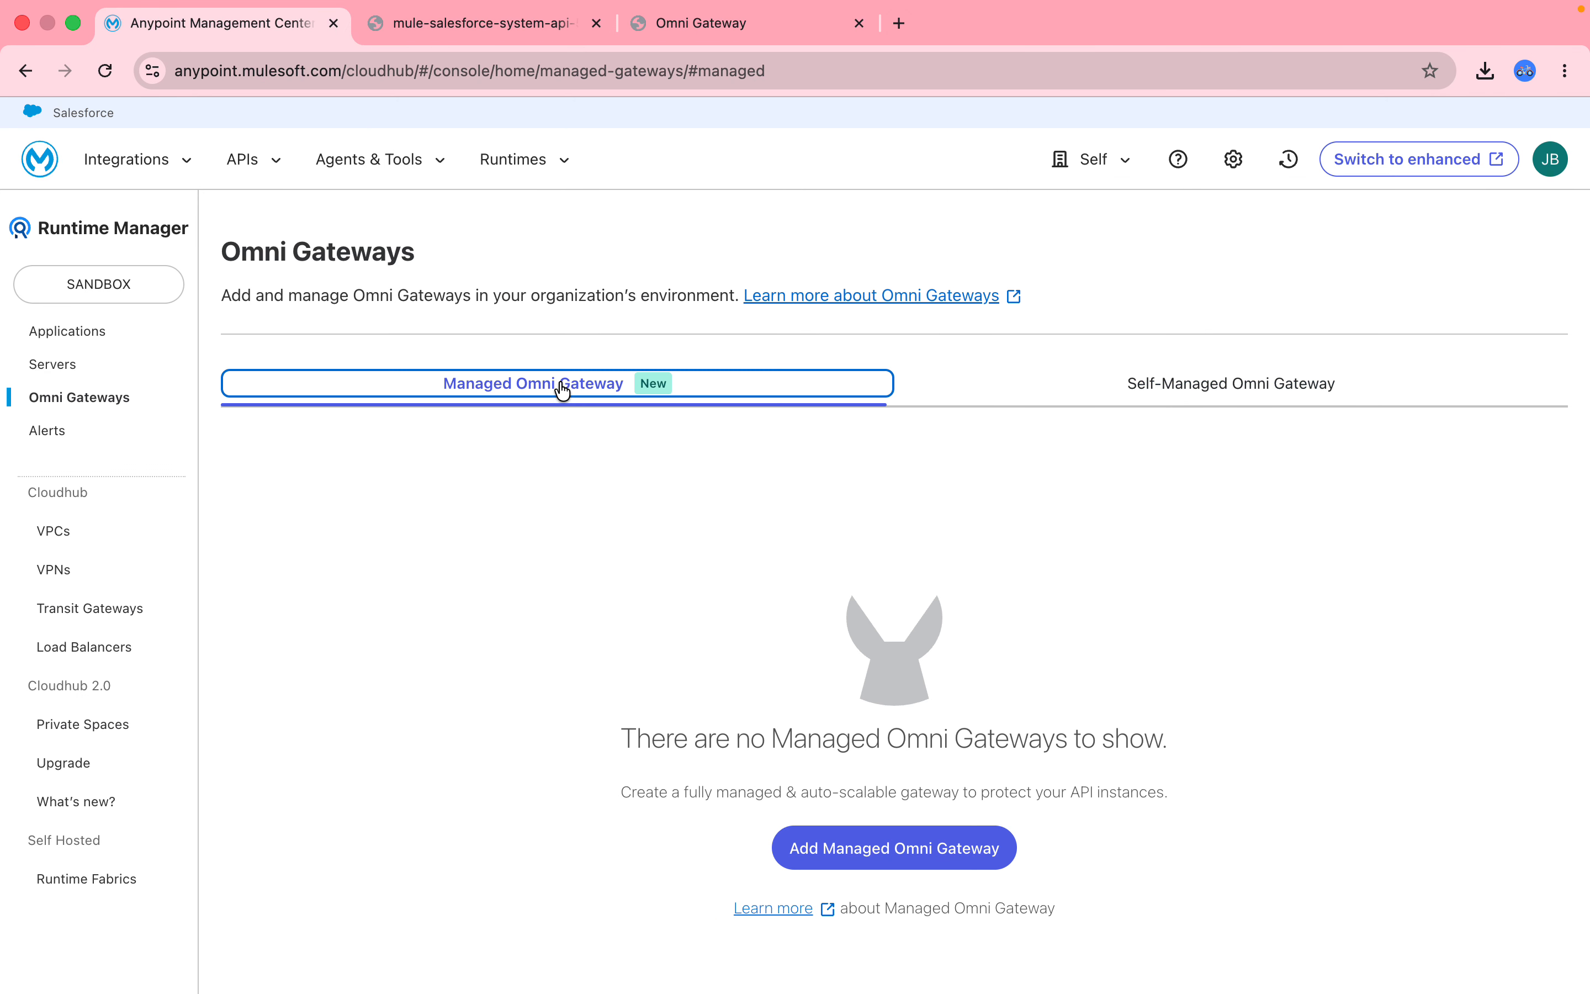
click(860, 848)
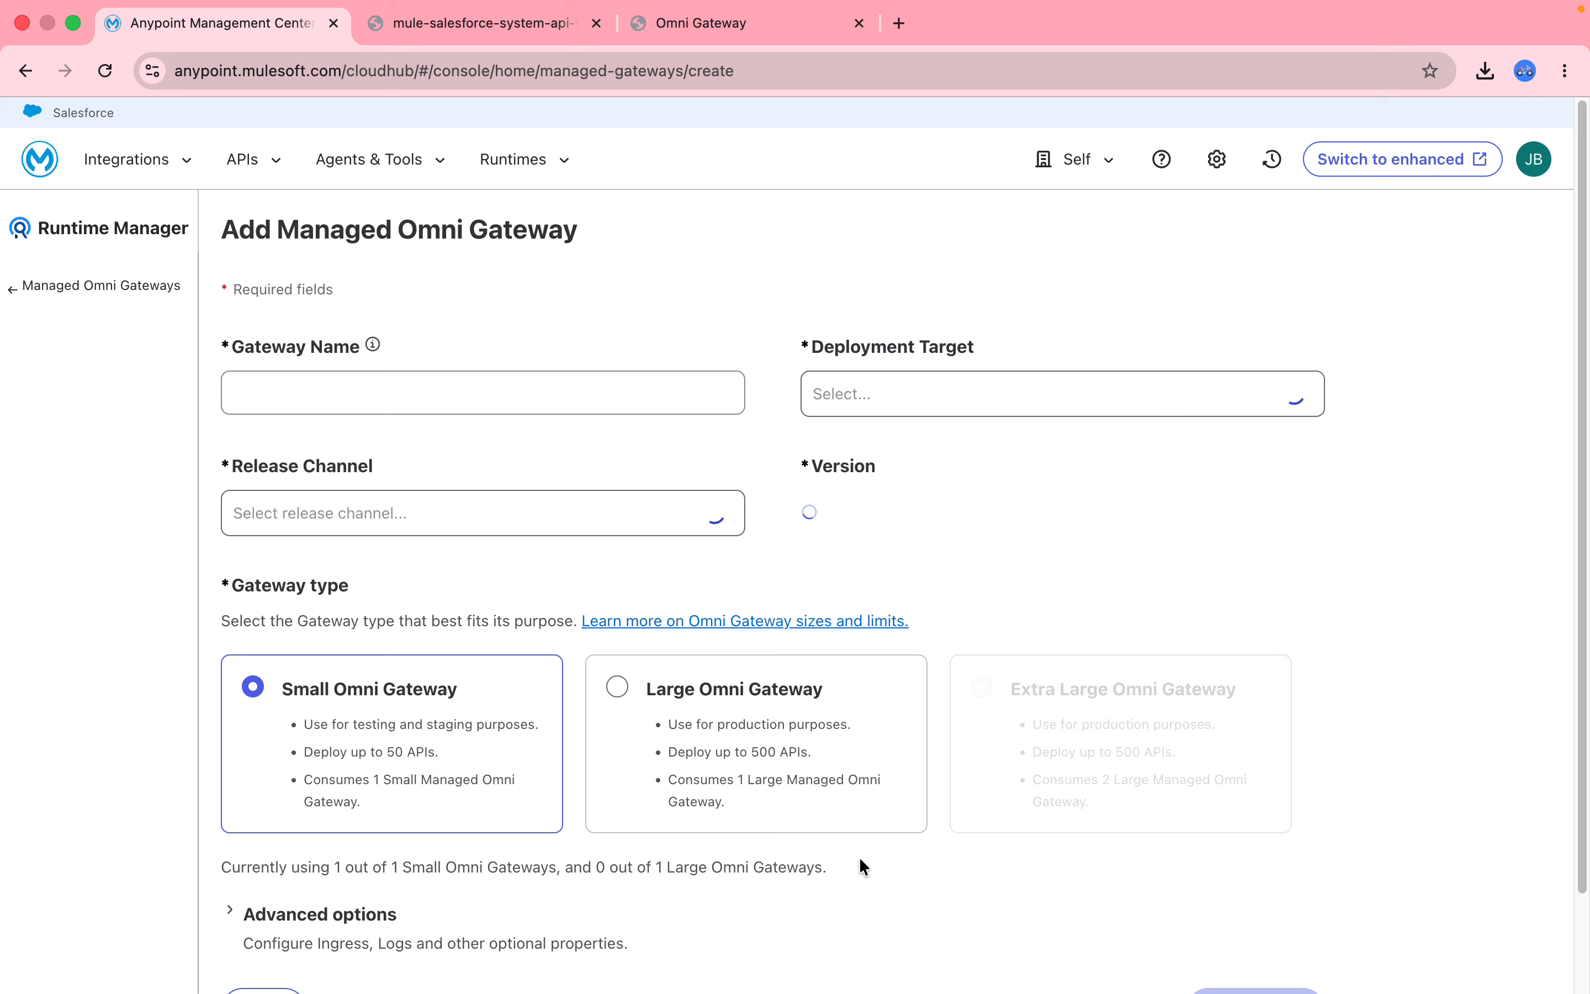
Name the gateway from the saved suggestion, target the private space, and keep Long-Term Support.
click(407, 400)
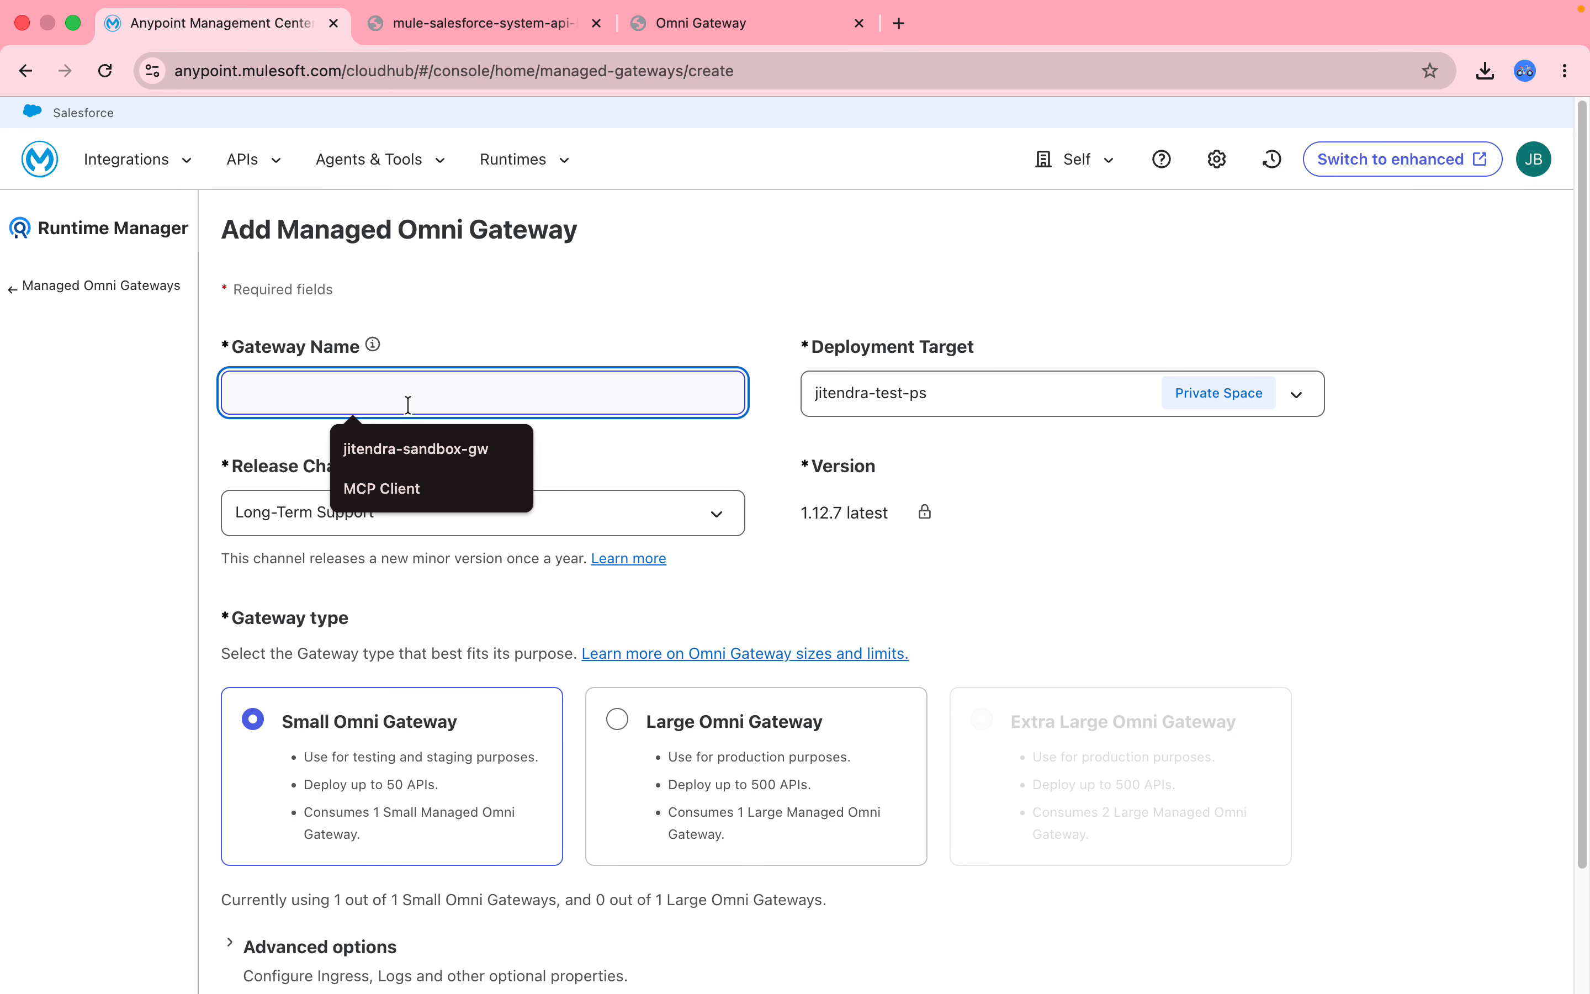
click(408, 448)
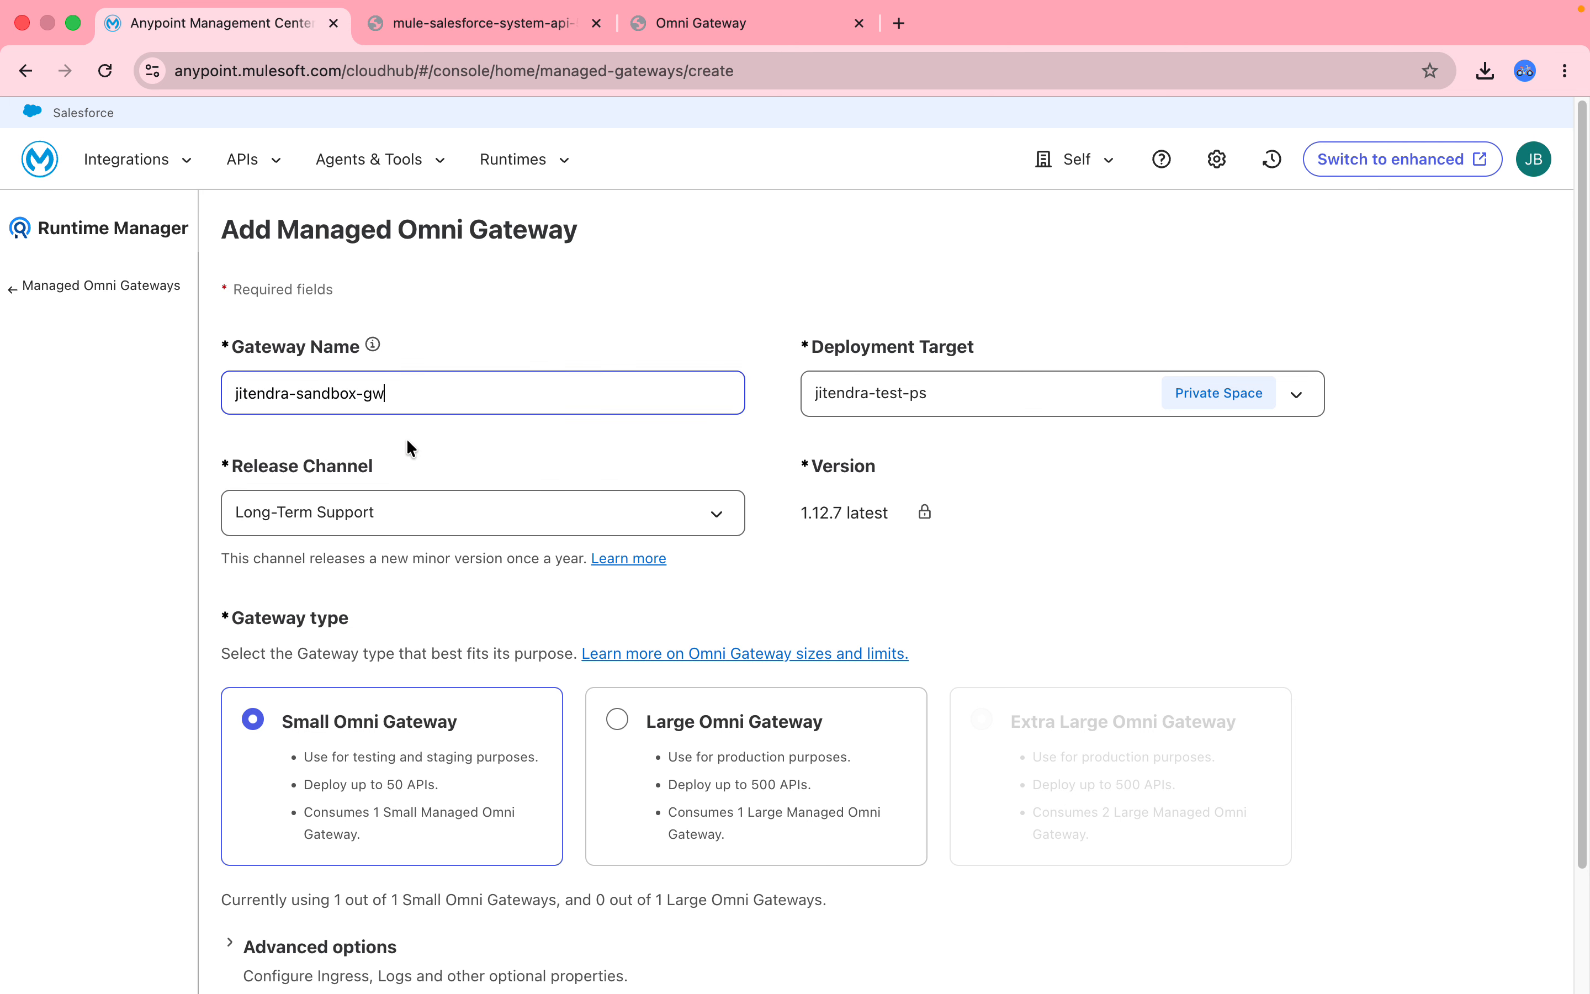
click(941, 394)
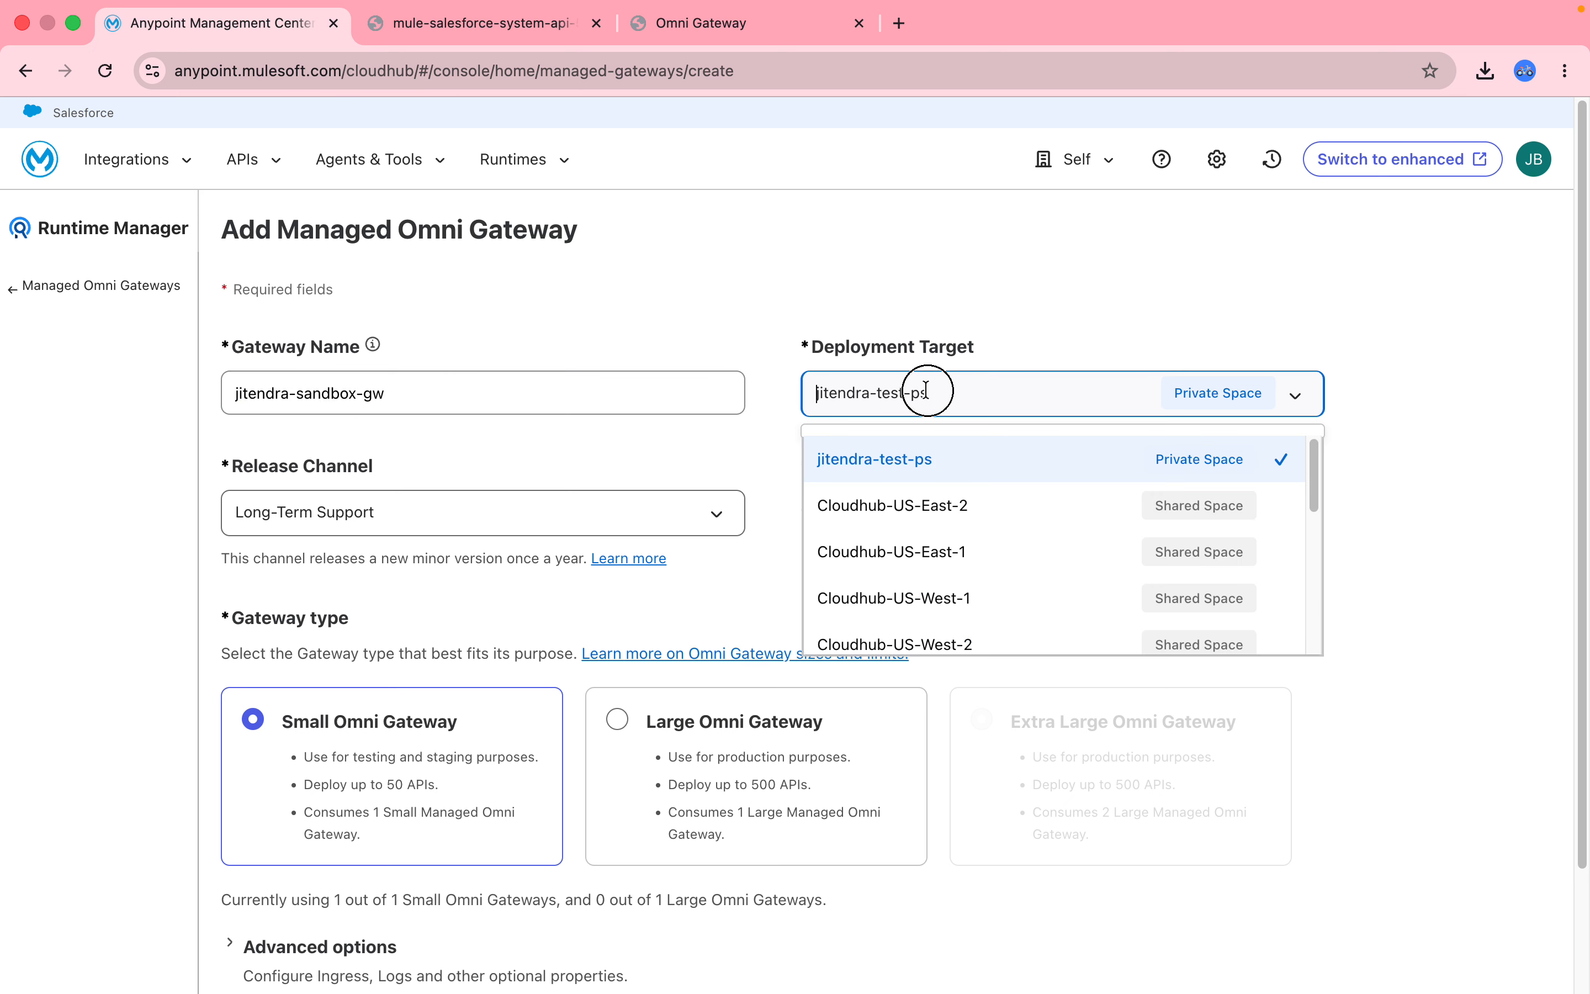
click(887, 460)
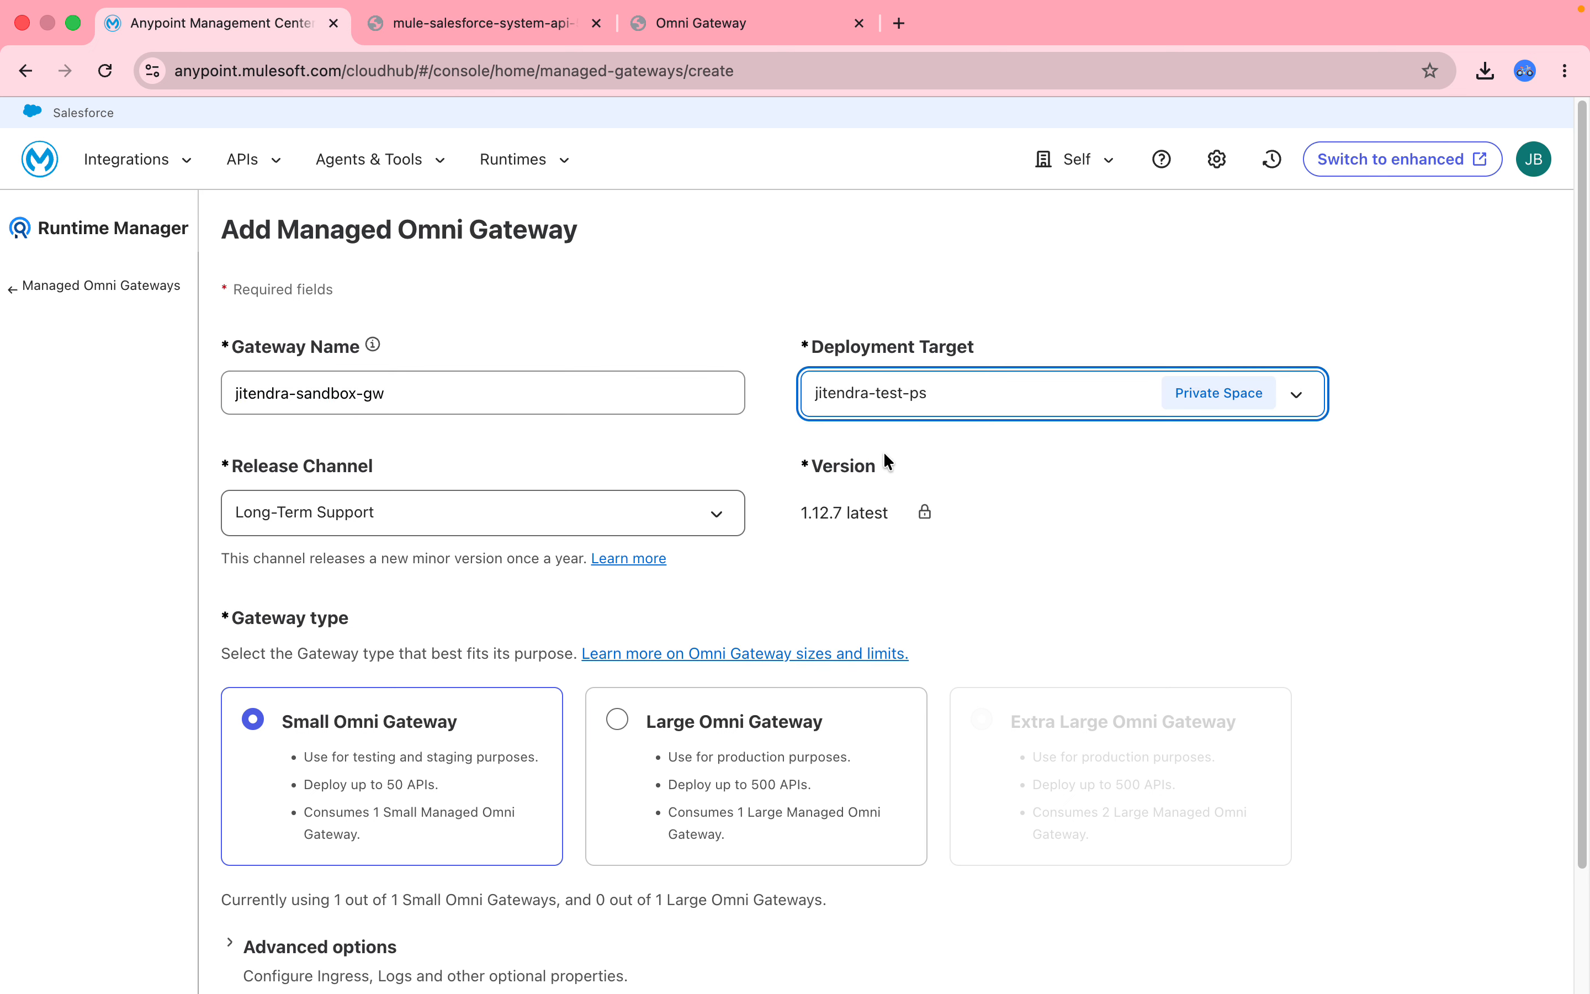
click(484, 523)
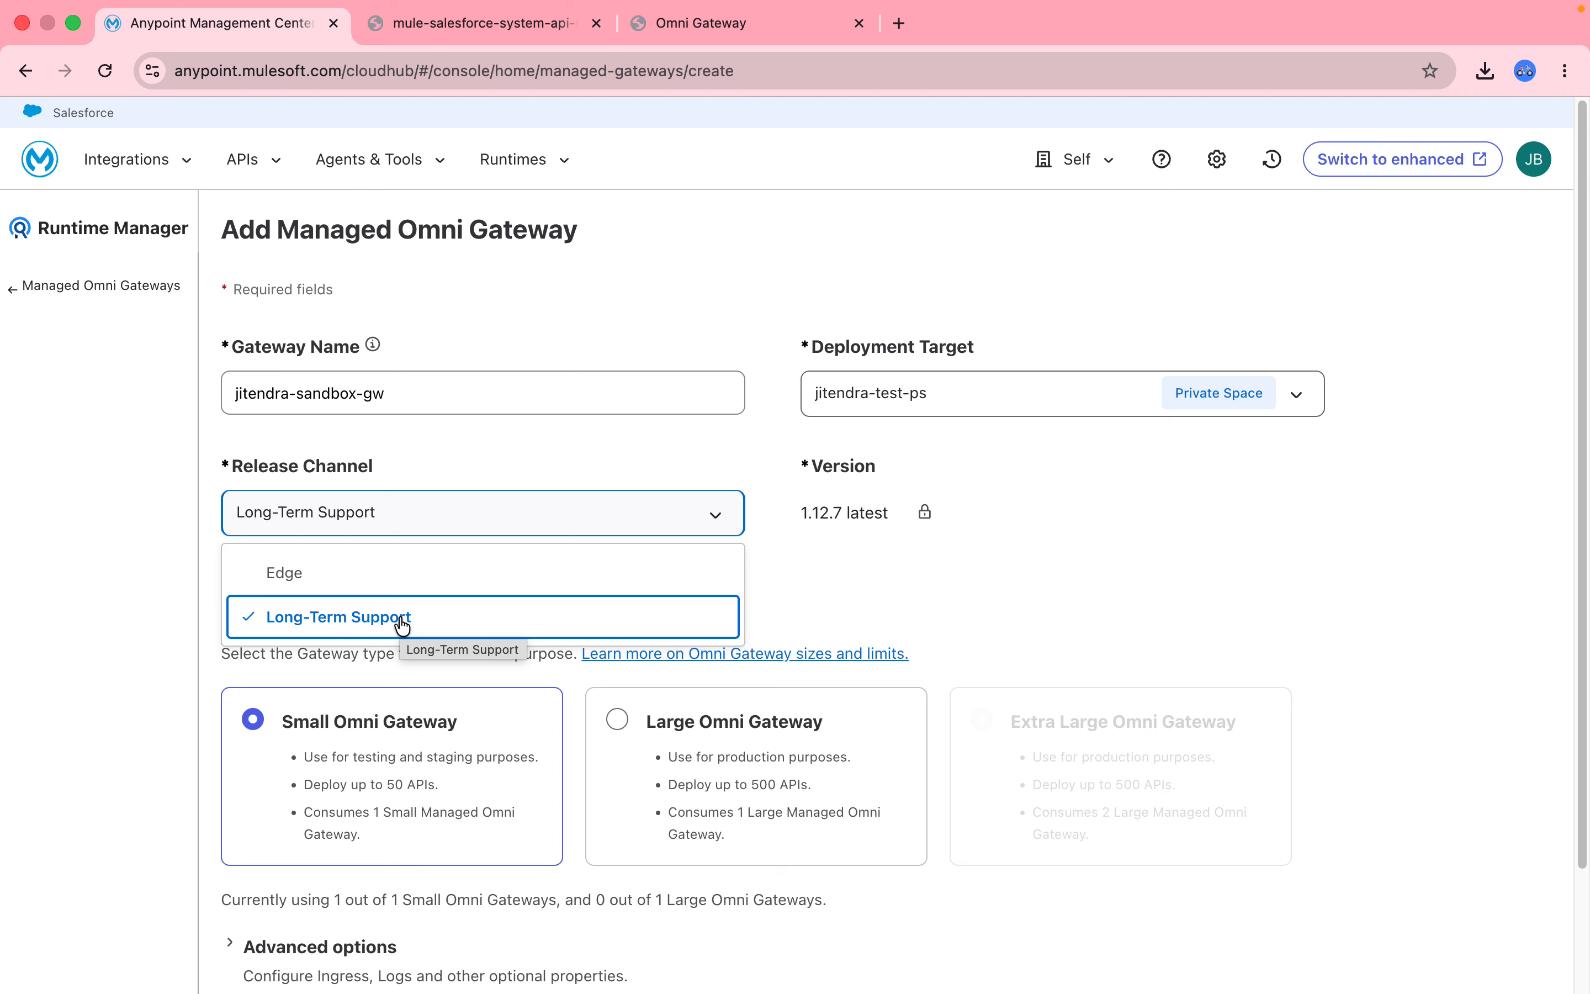
click(953, 626)
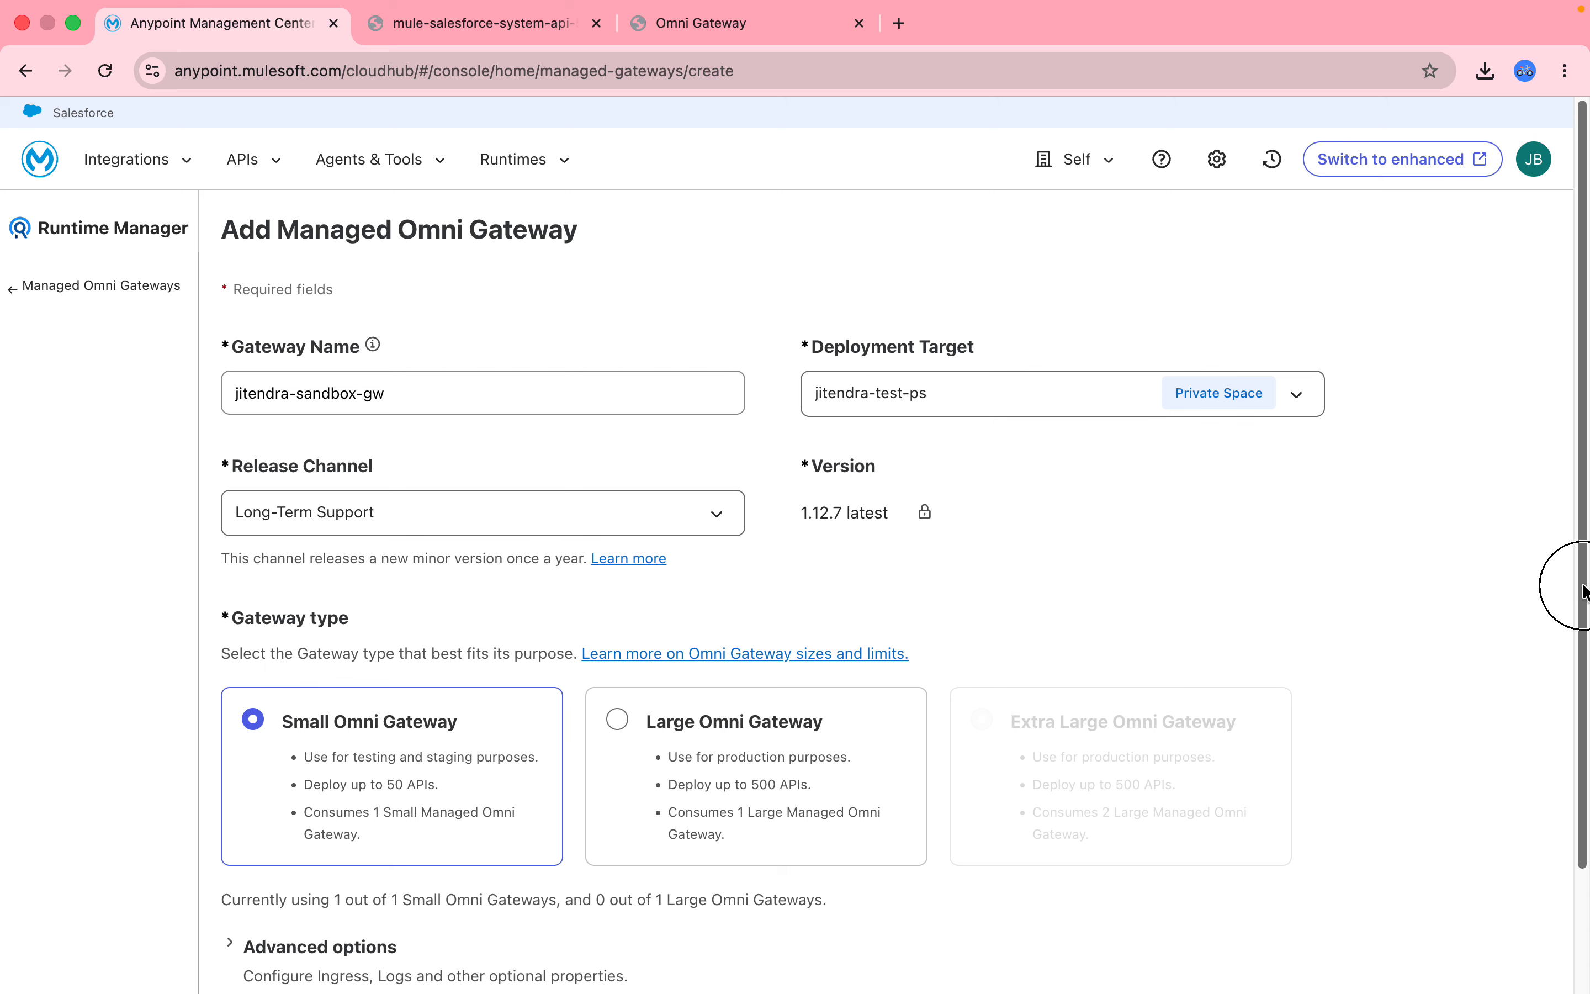
drag(1583, 585, 1583, 874)
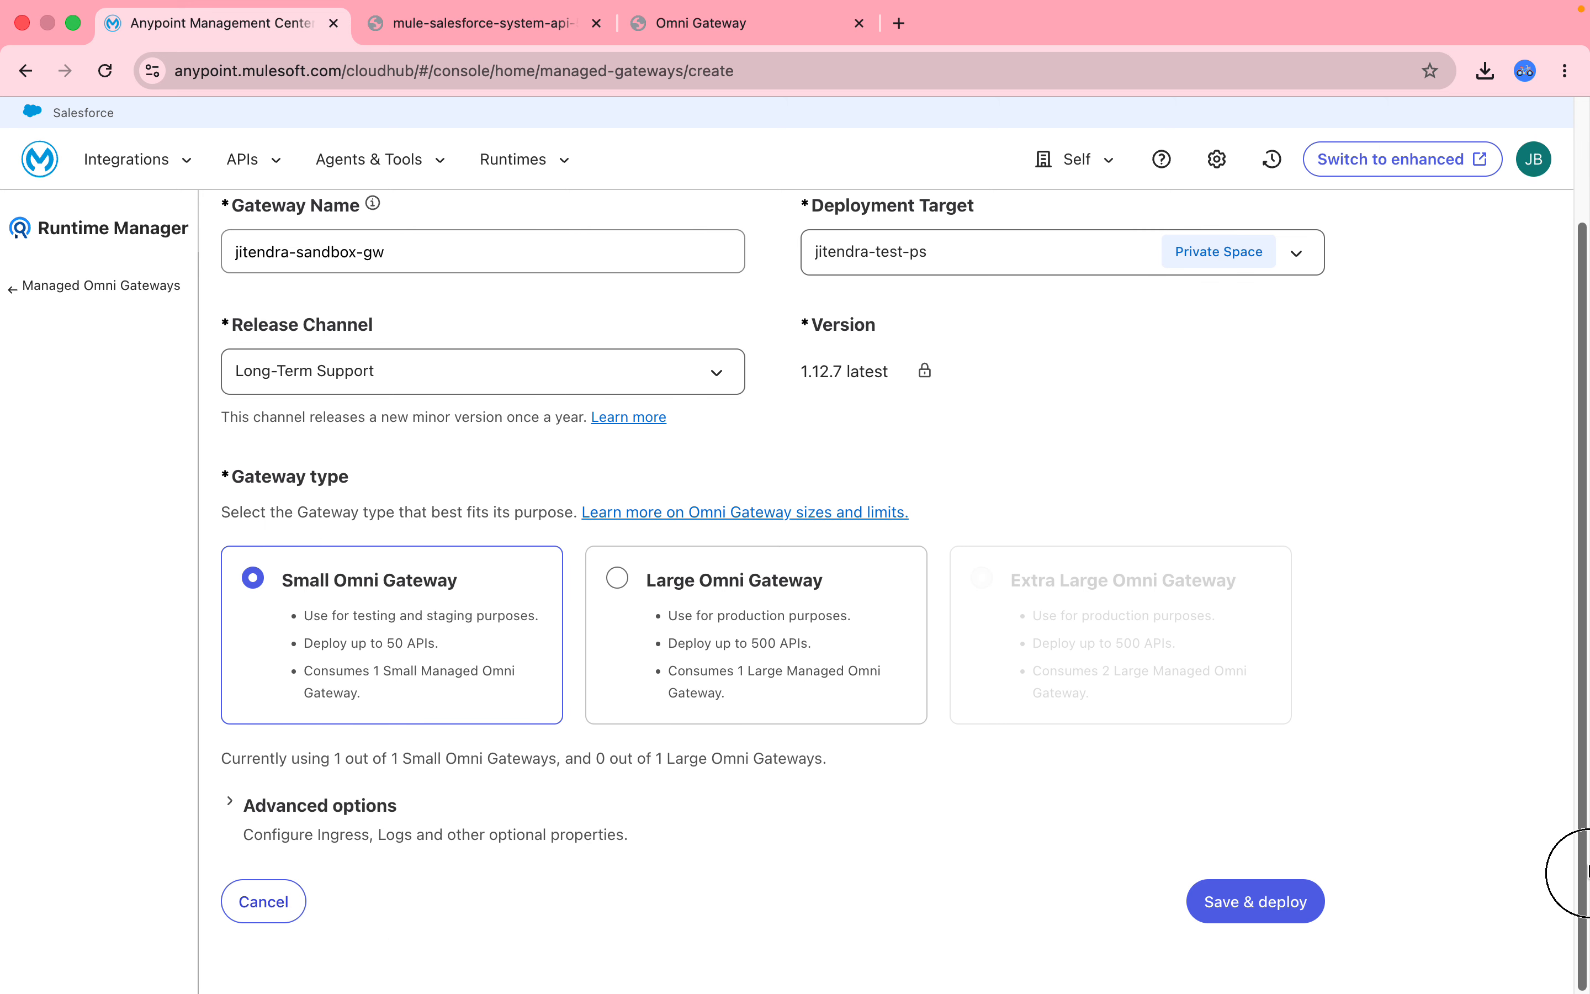
Expand the gateway's advanced options to review ingress endpoints and the Properties timeouts.
click(235, 815)
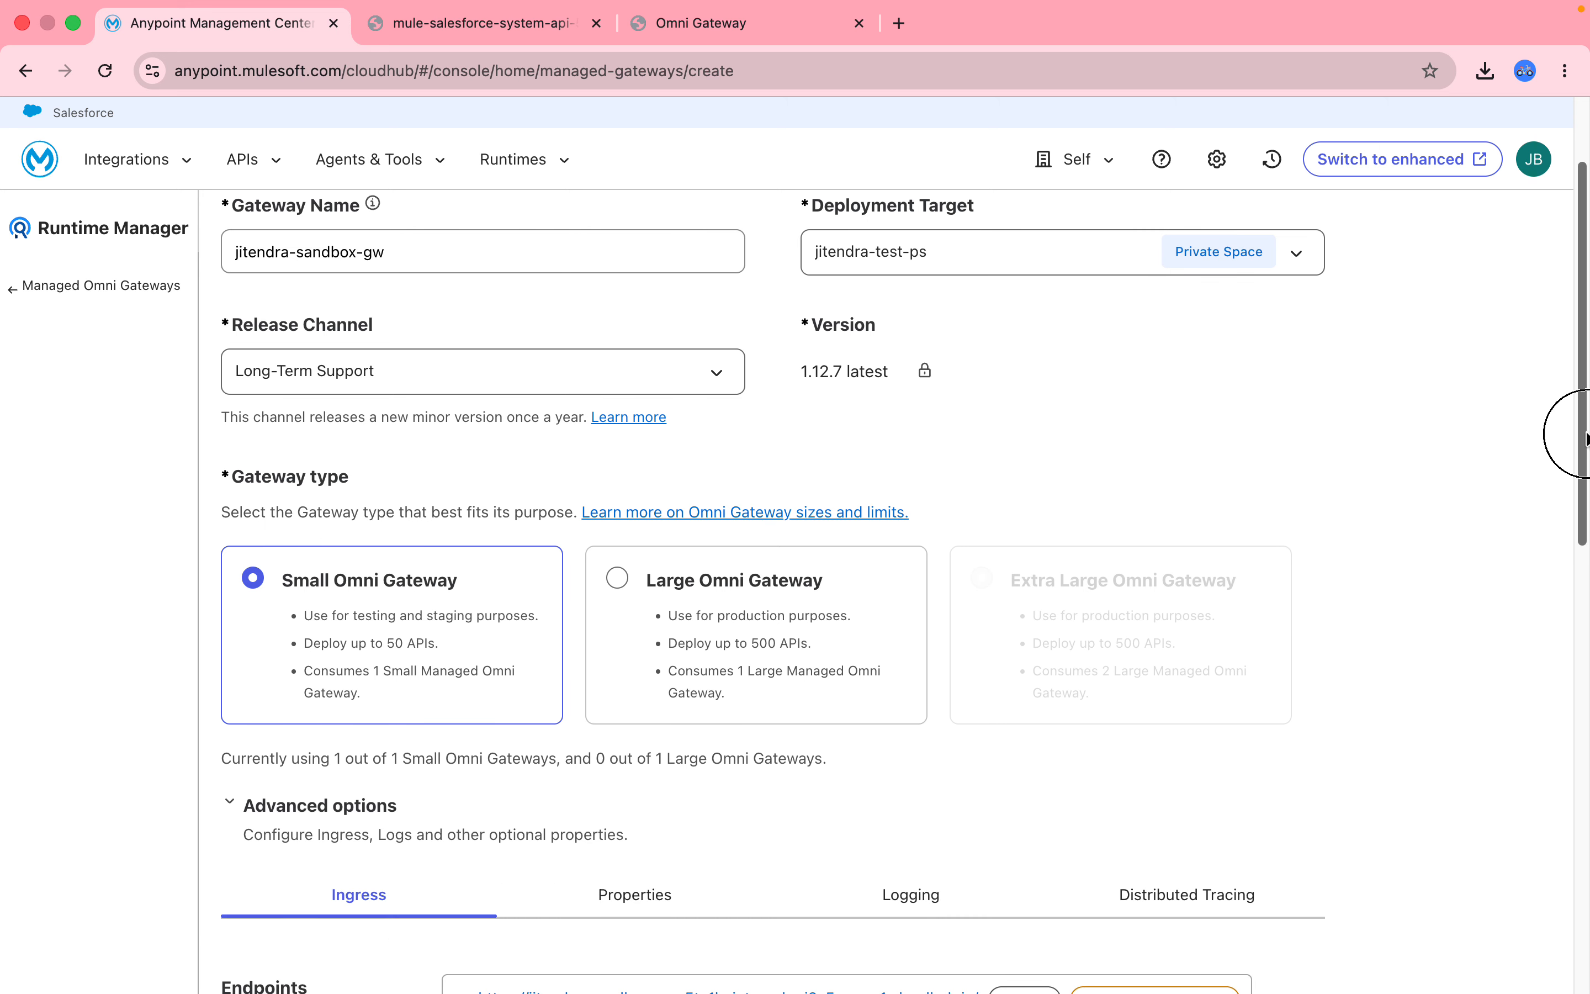
drag(1582, 433, 1584, 638)
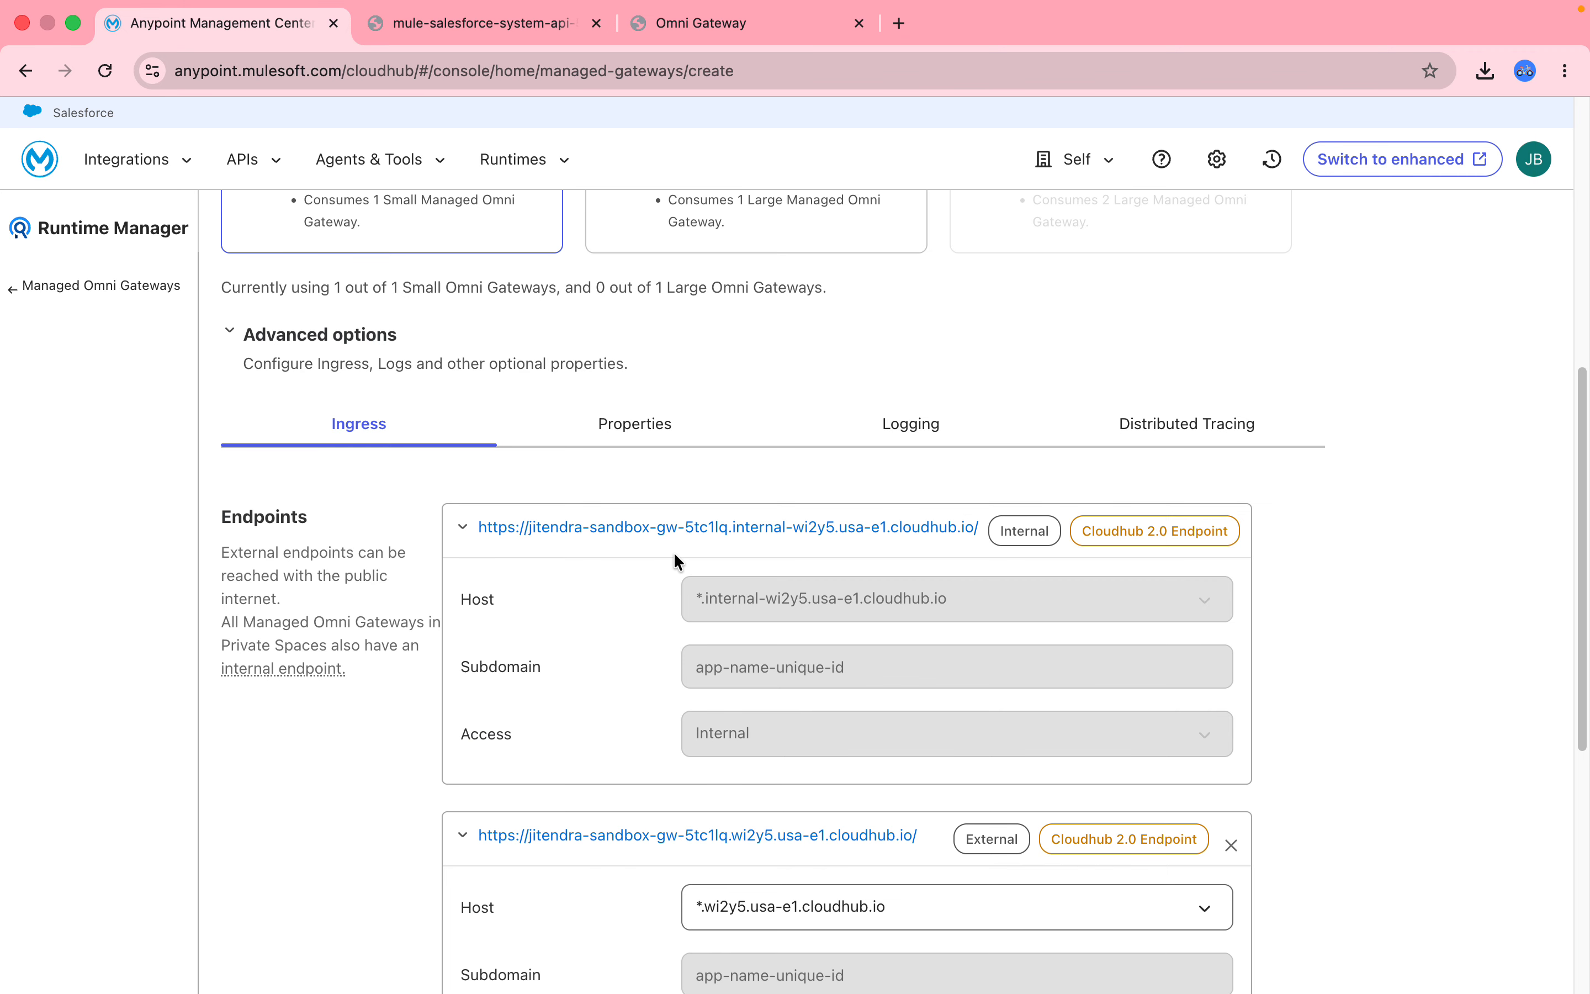
click(633, 429)
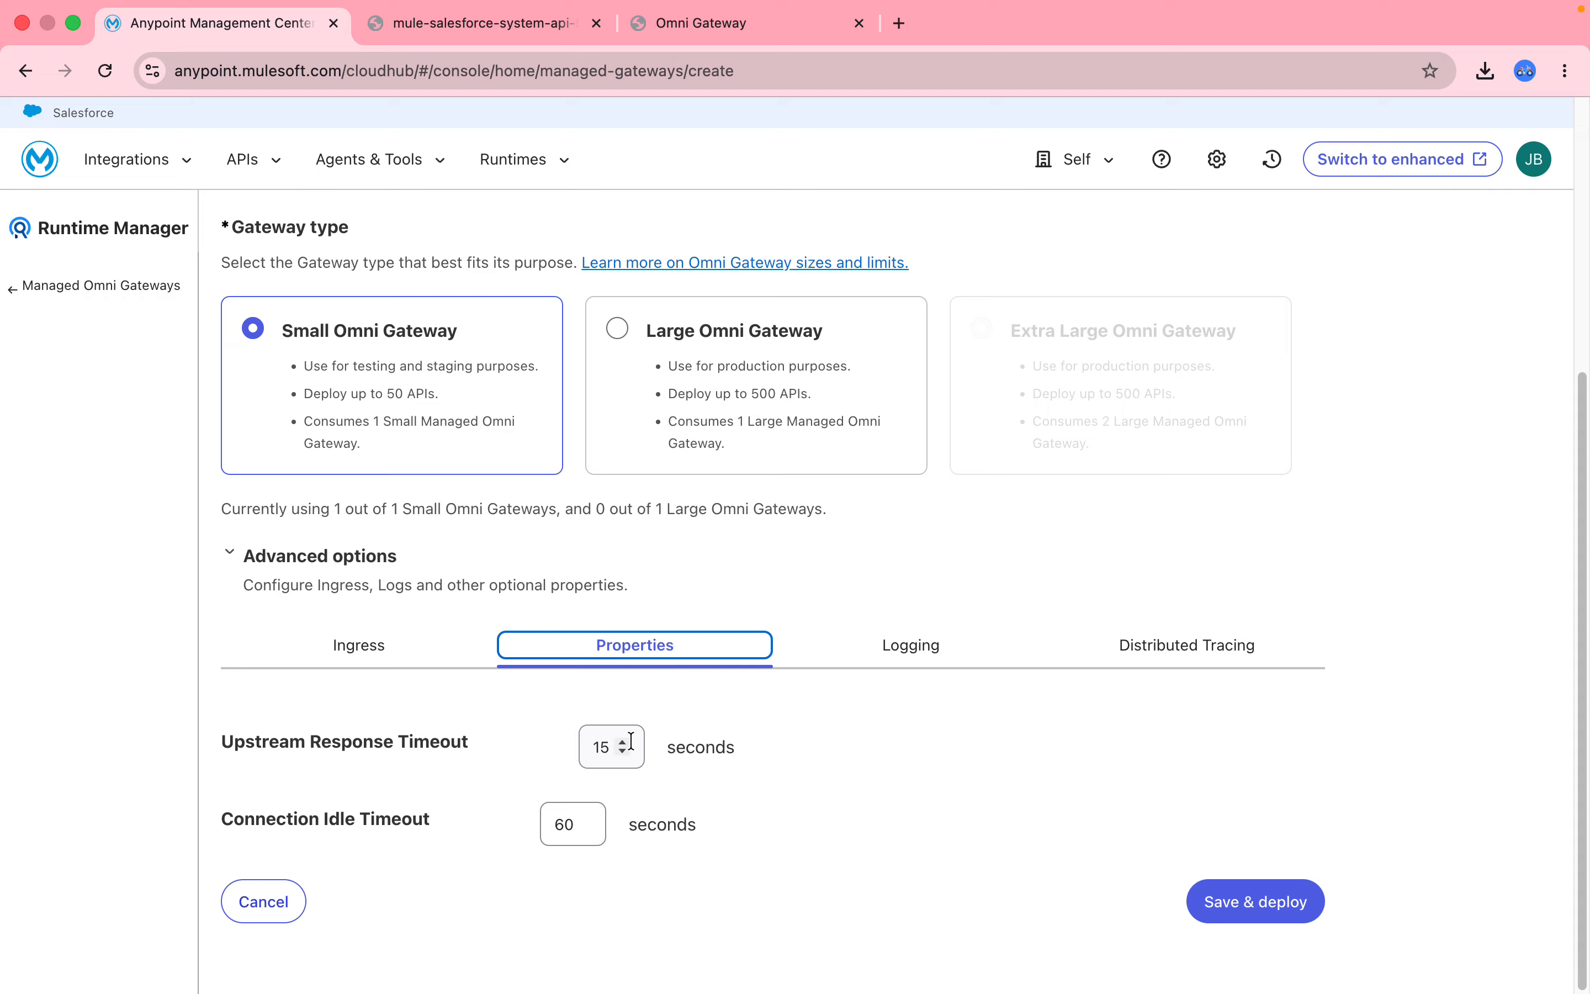
Change the upstream response timeout from 15 to 6 seconds.
click(601, 746)
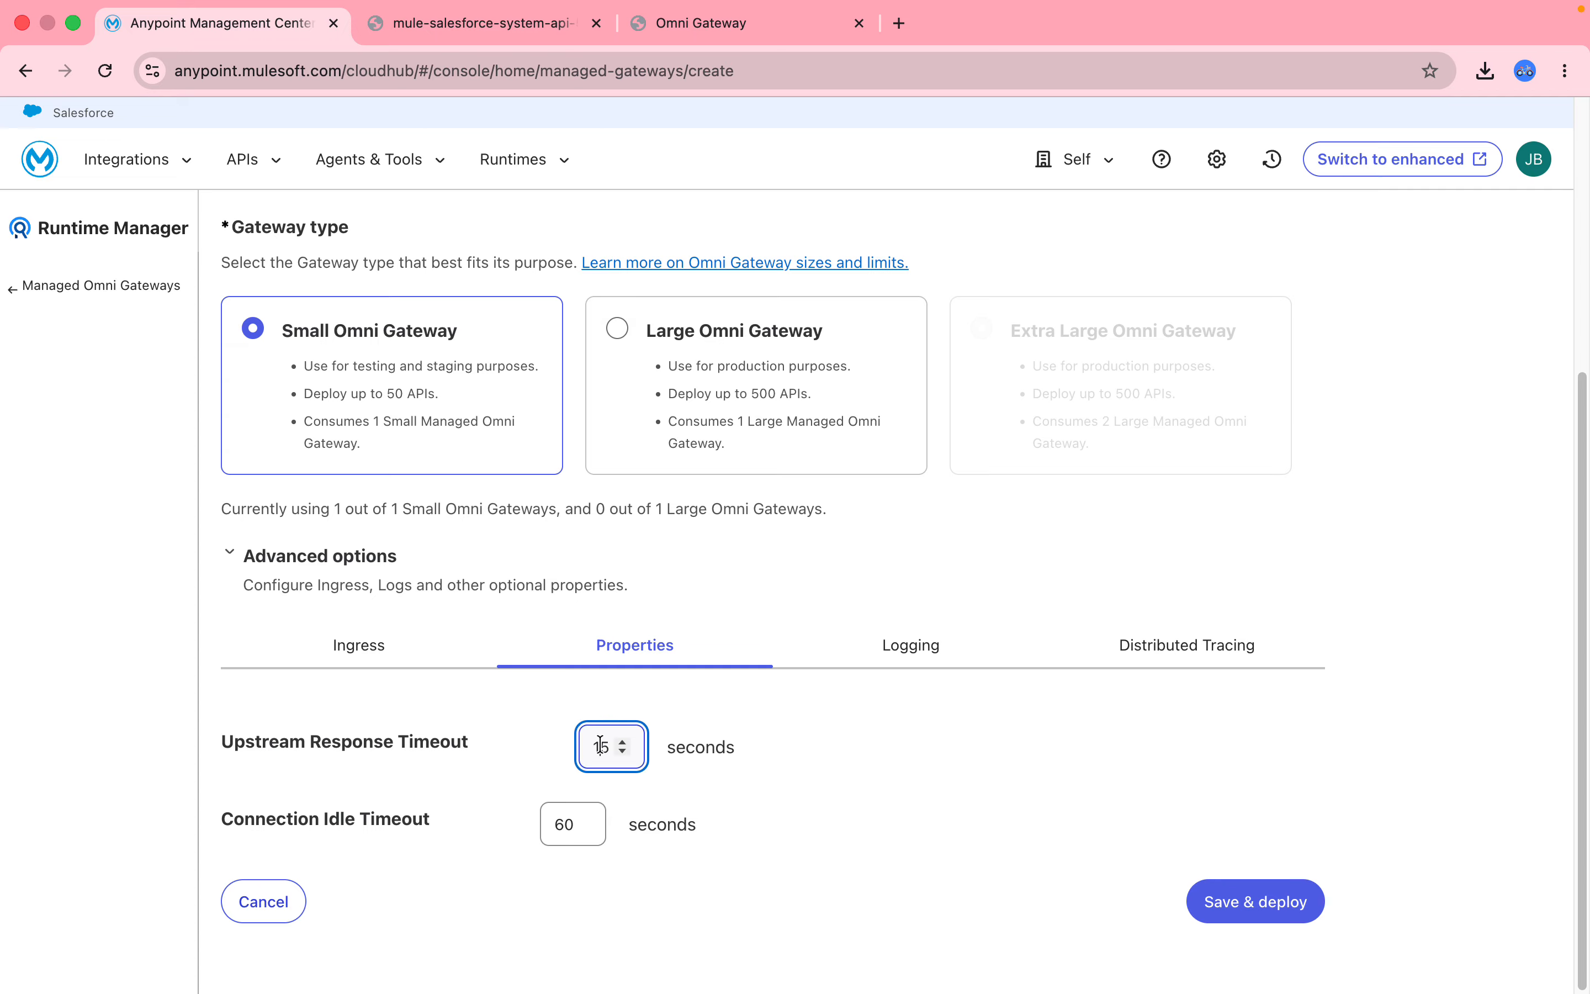
double_click(601, 746)
text(60)
click(943, 650)
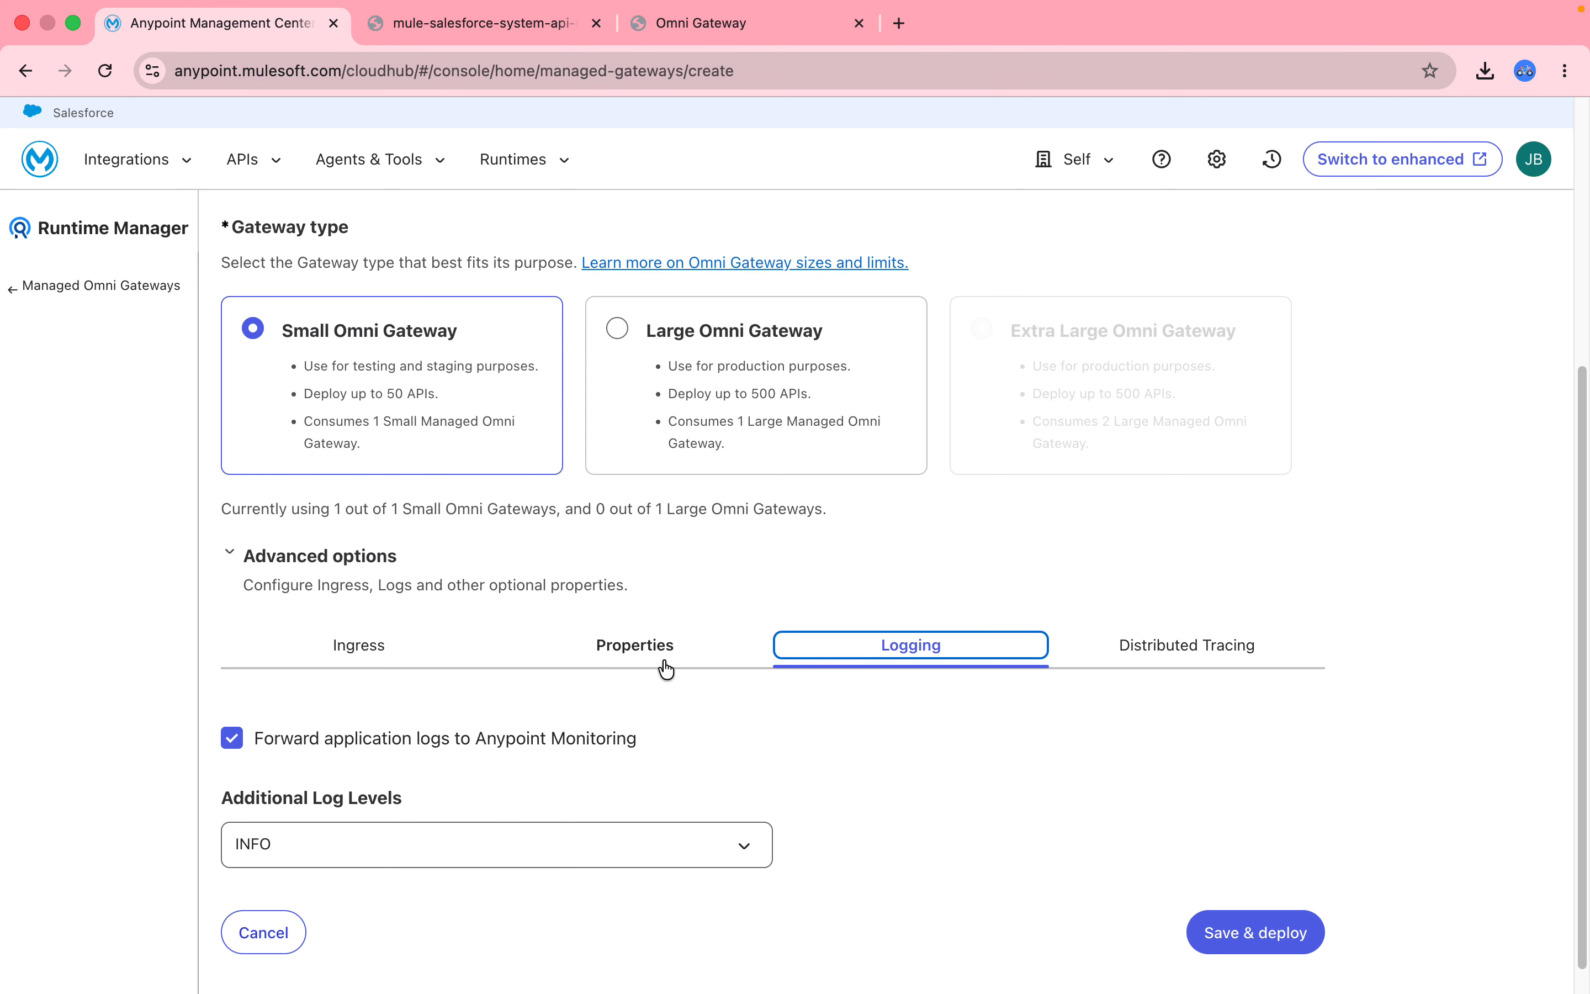
Leave additional log levels at INFO and enable distributed tracing at 1% of transactions.
click(321, 842)
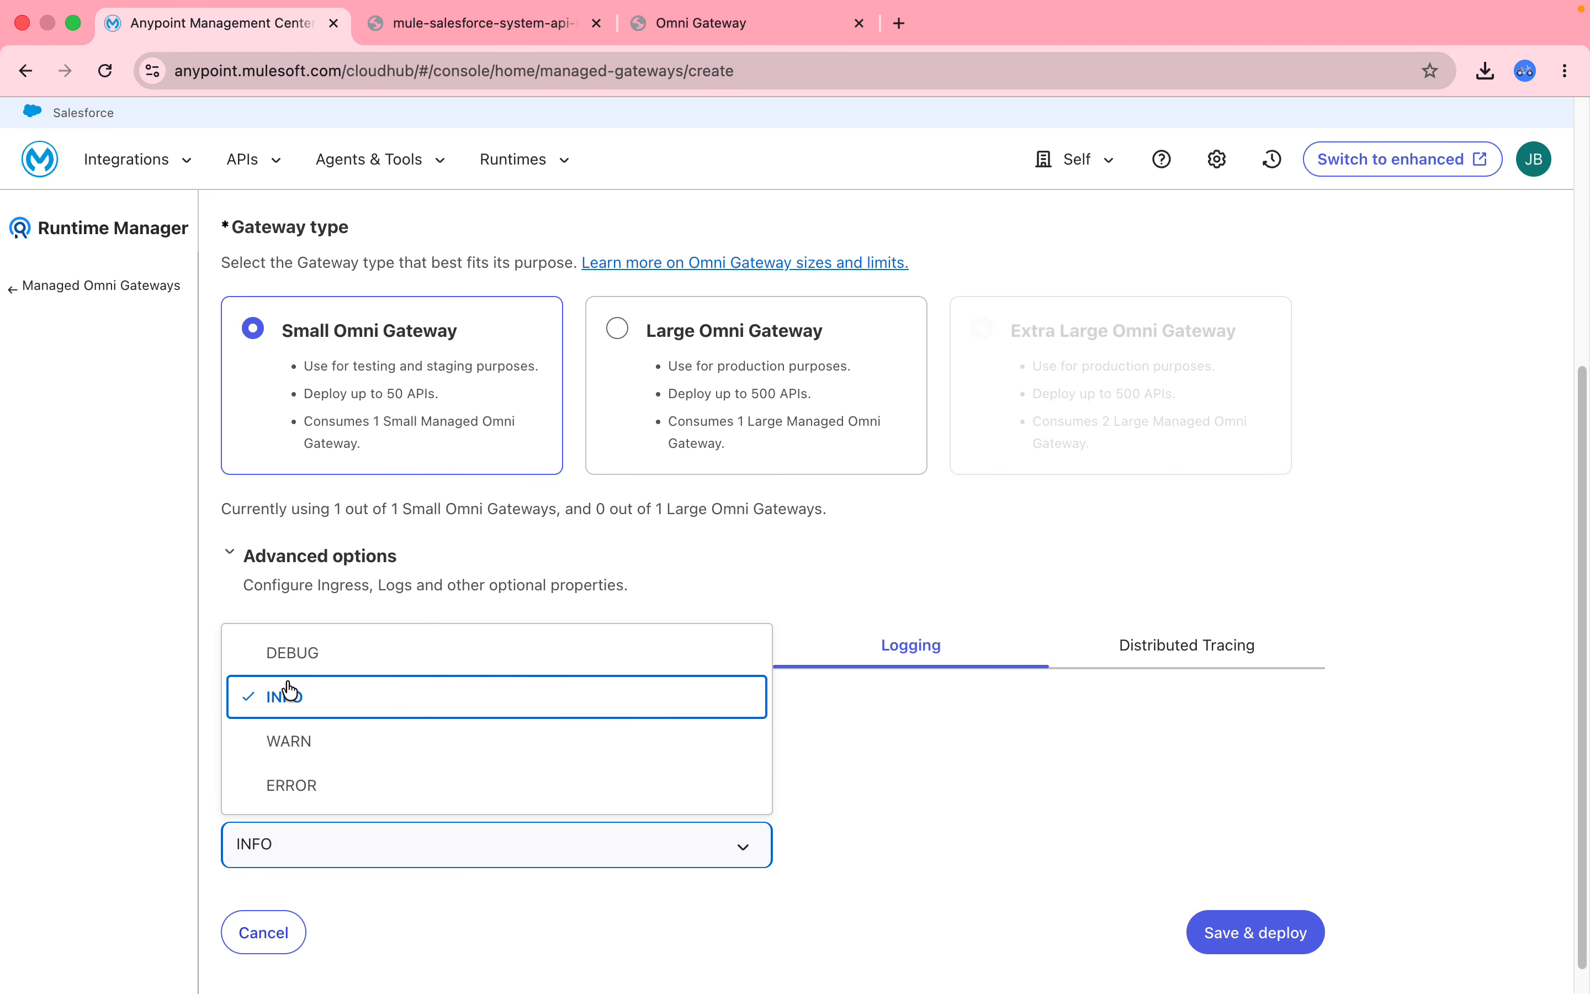
click(1029, 835)
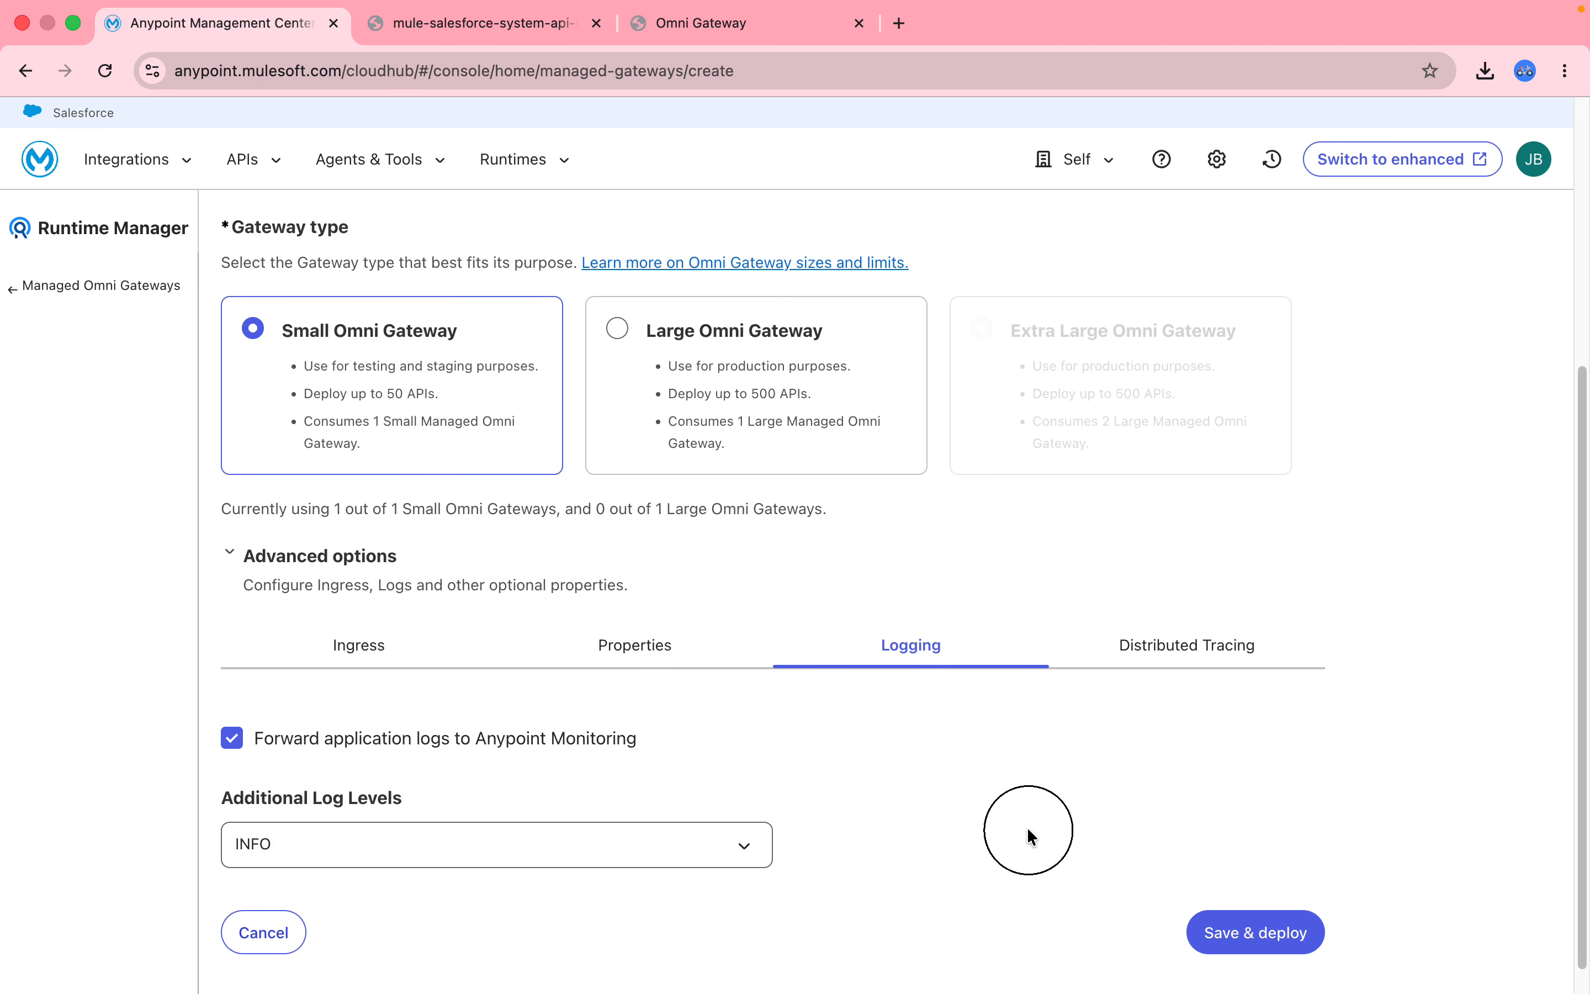
click(1206, 650)
click(267, 827)
click(269, 828)
Recheck the Ingress settings, leave Last-Mile Security off, and save and deploy the gateway.
drag(1584, 672, 1582, 868)
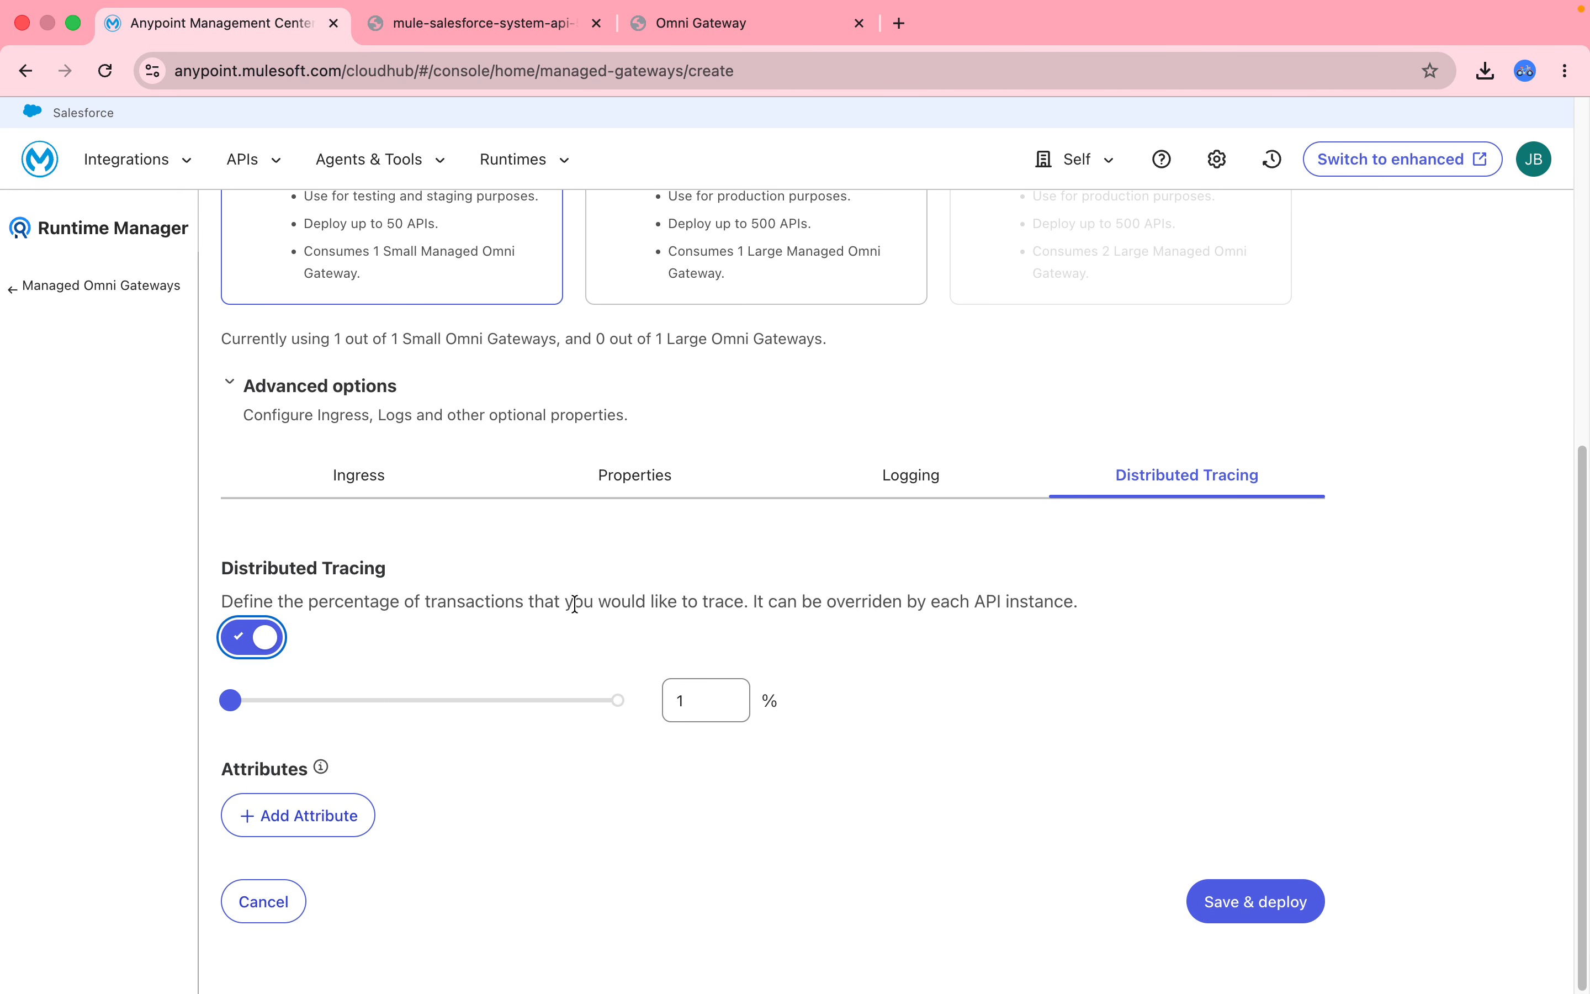
click(338, 488)
drag(1584, 503, 1577, 806)
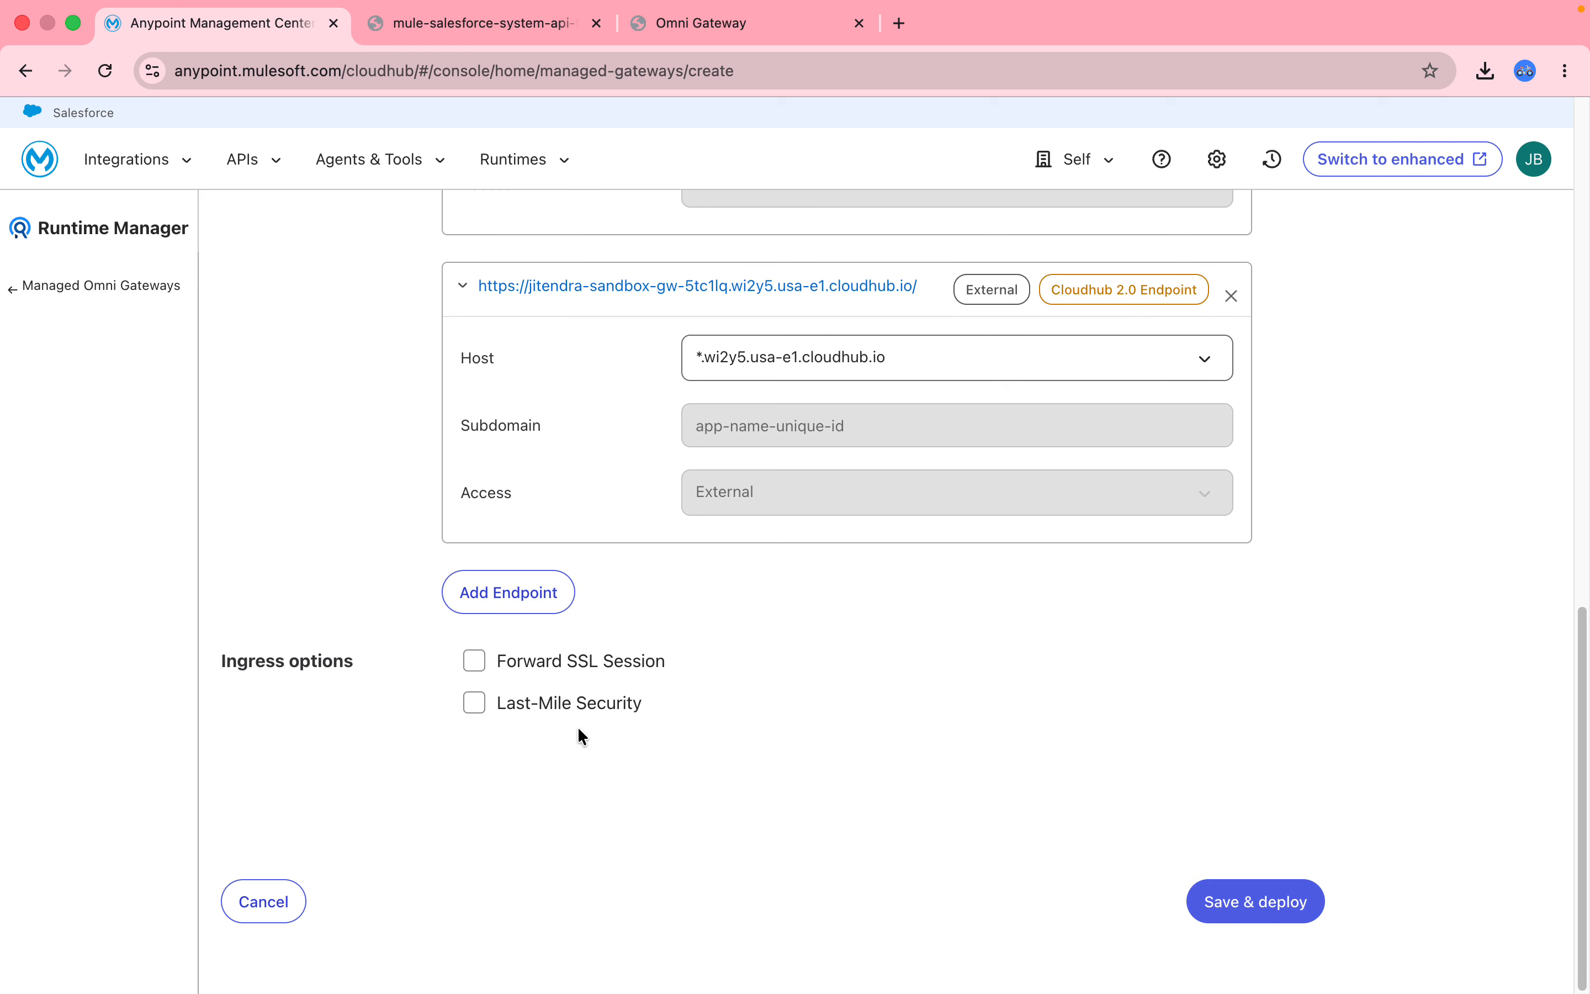
click(473, 712)
click(474, 707)
click(1303, 907)
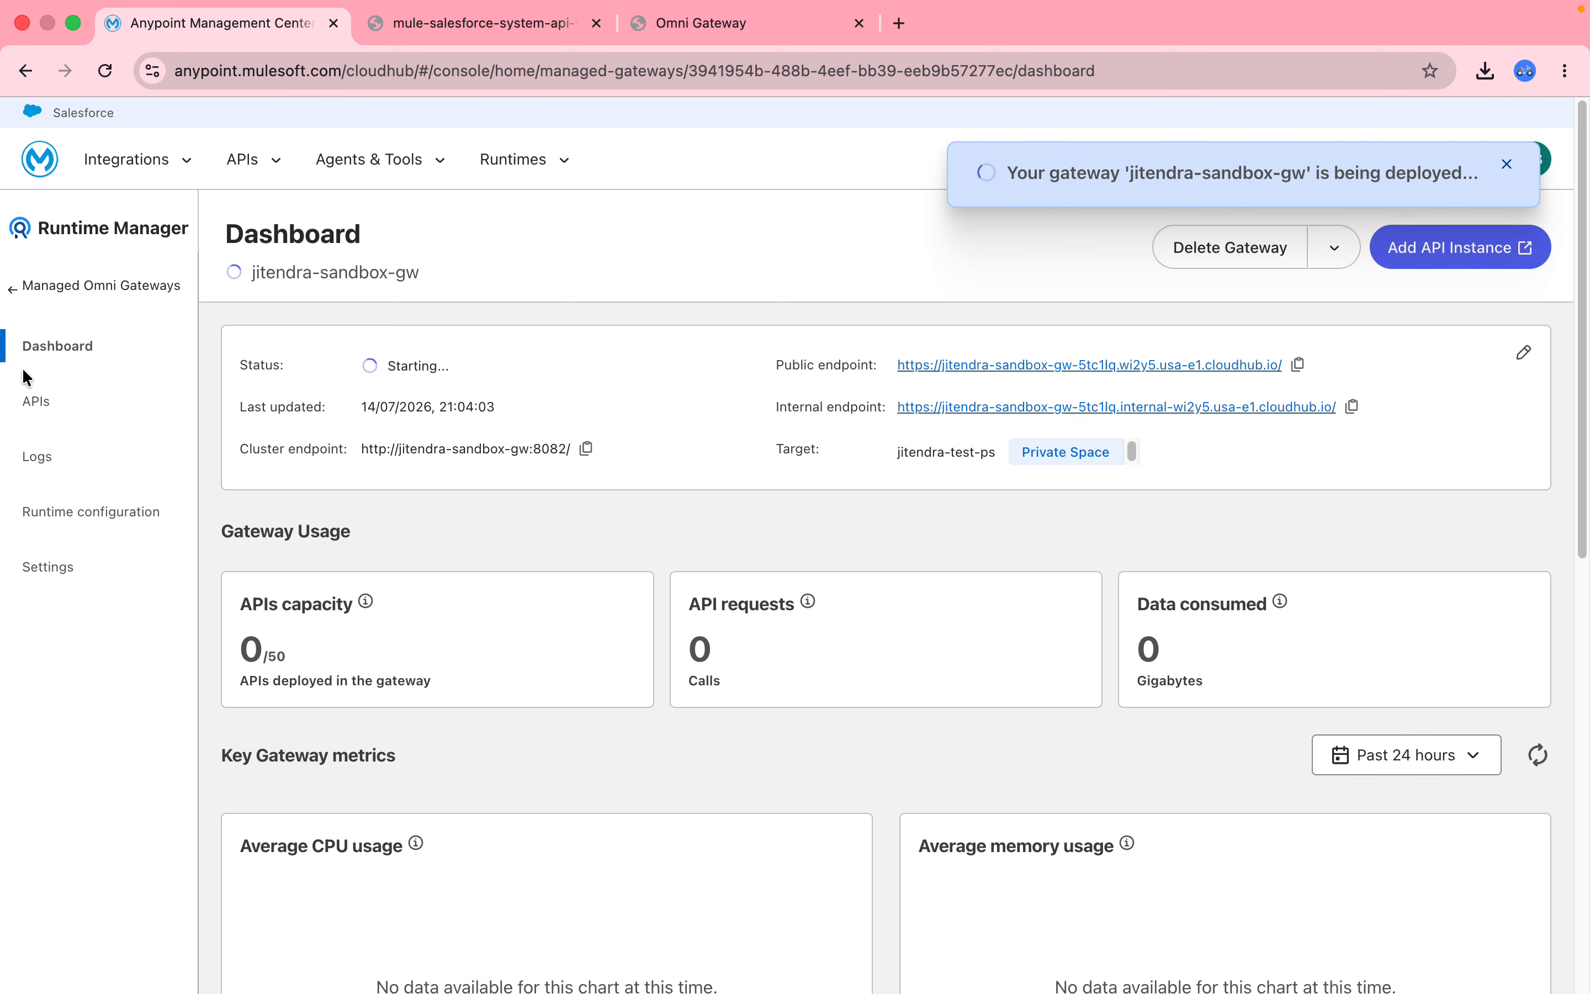
Review the gateway's APIs, logs, Circuit Breaker and Properties configuration, and settings, then return to Omni Gateways.
click(37, 404)
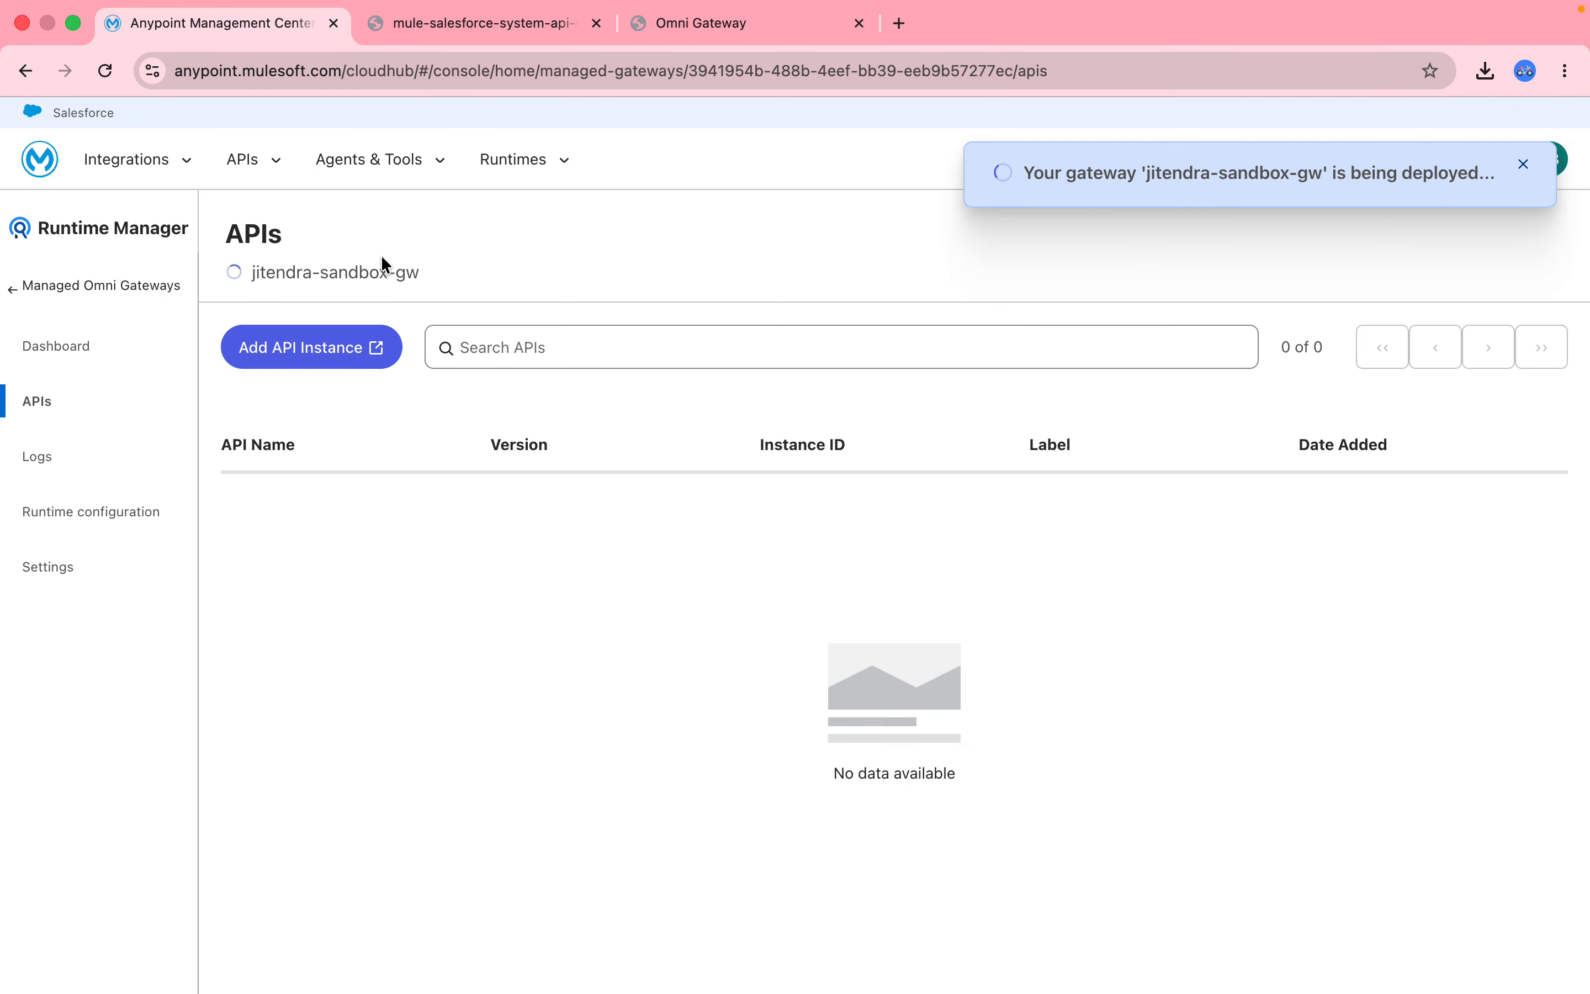
click(73, 459)
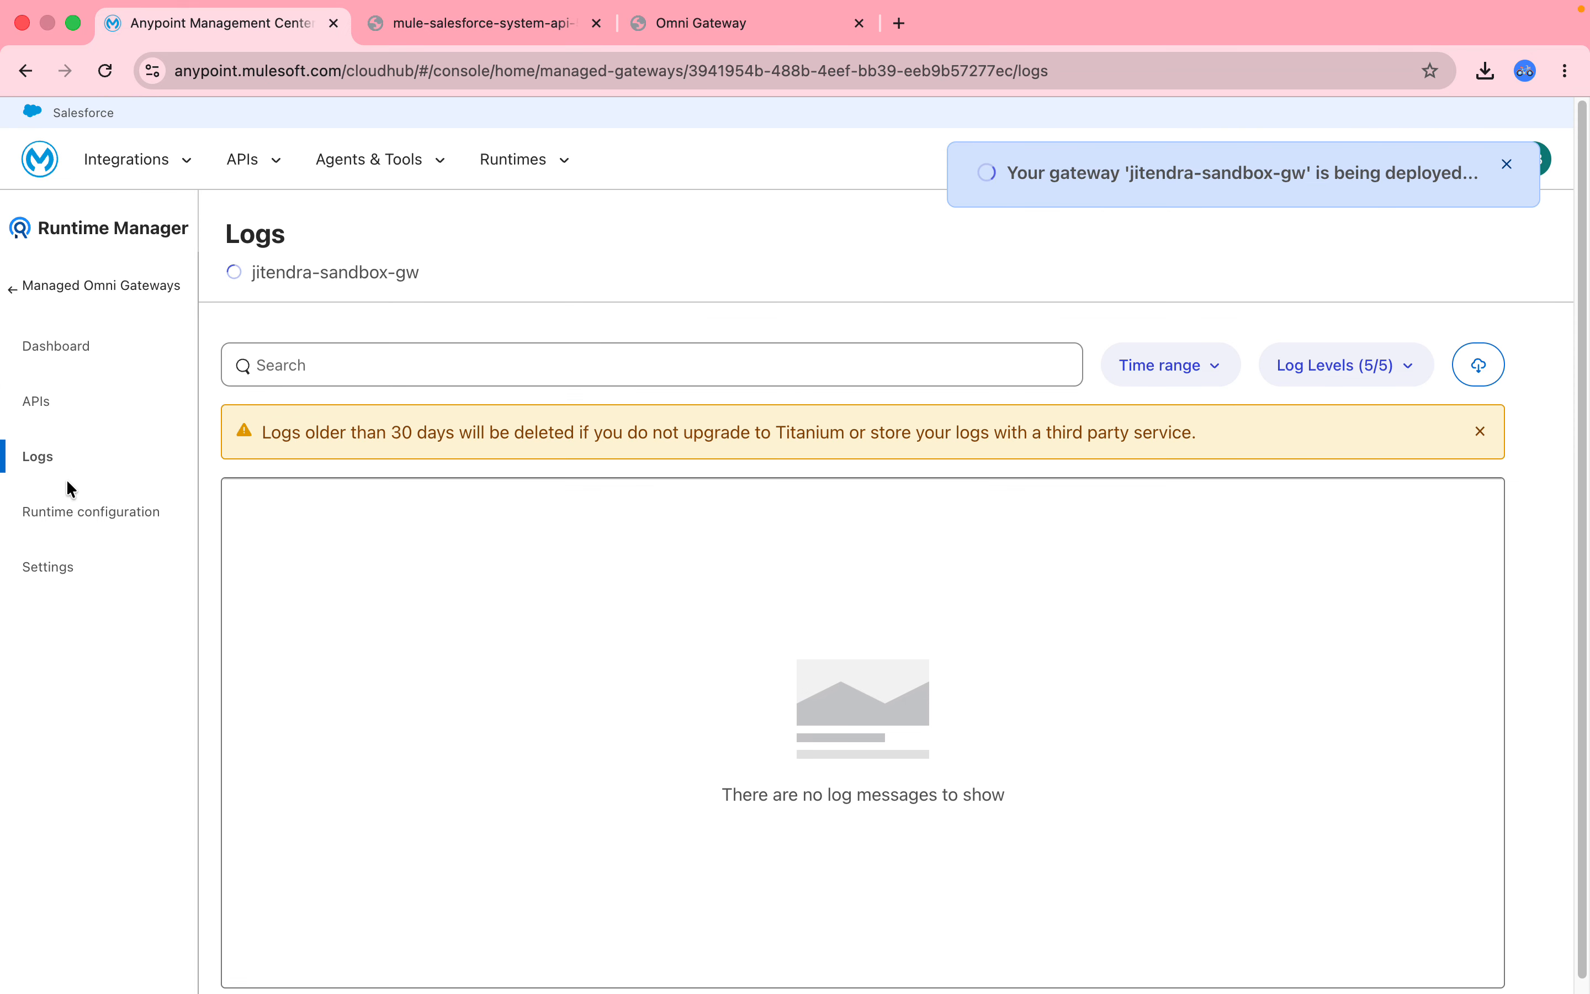
click(71, 511)
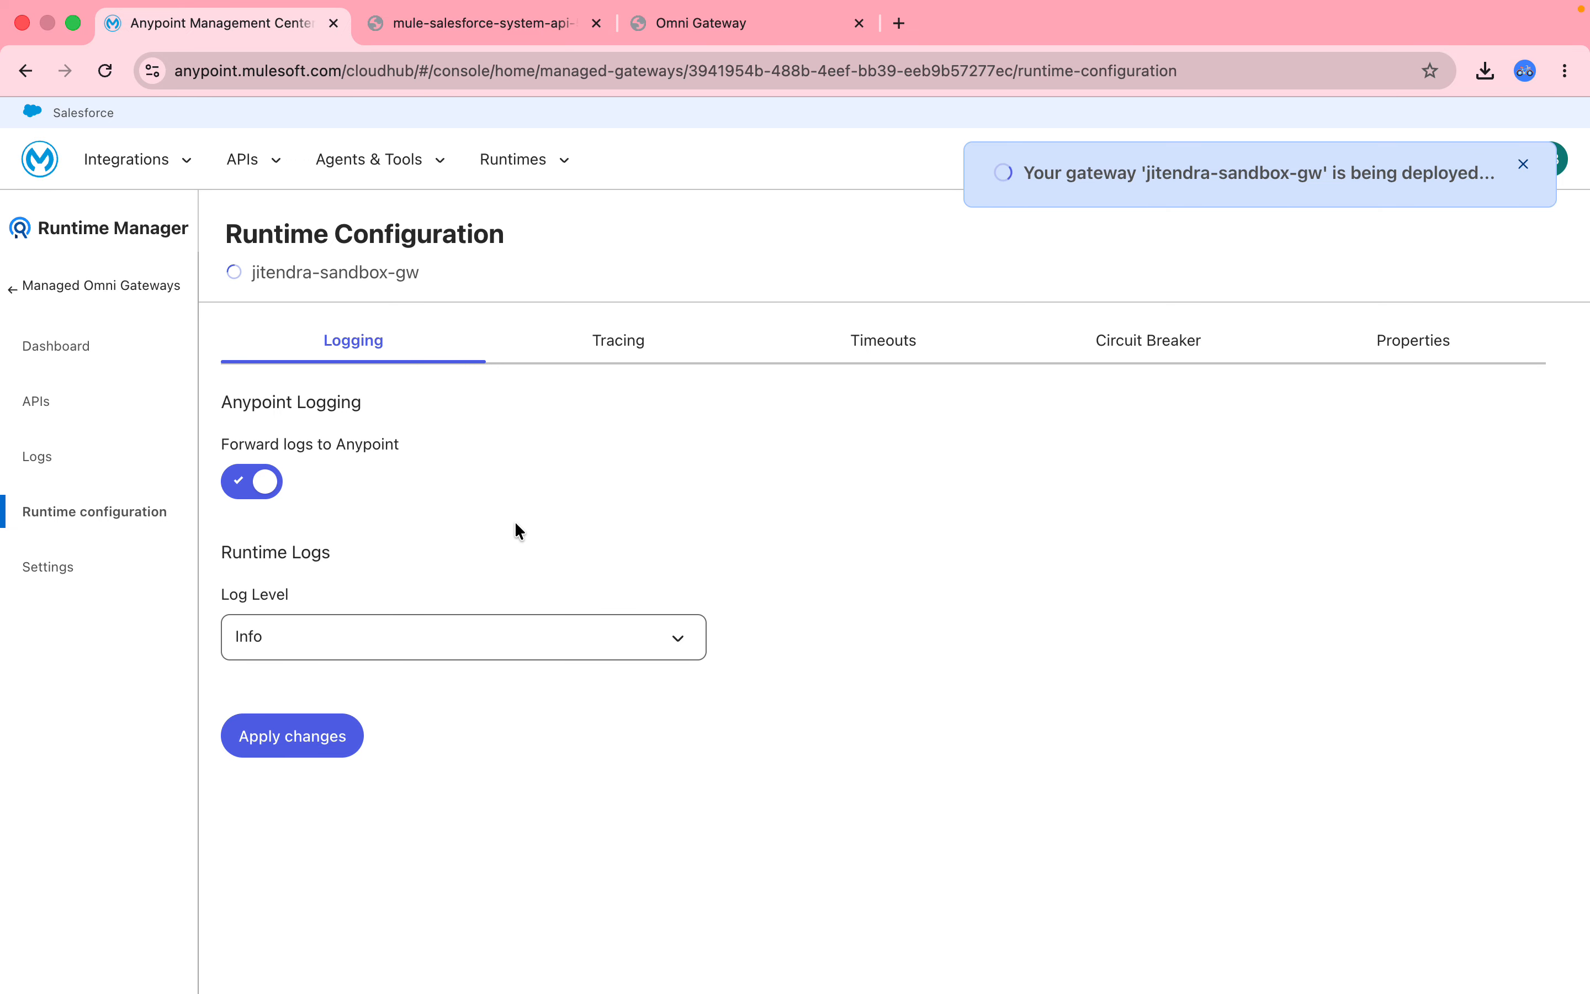
click(1157, 352)
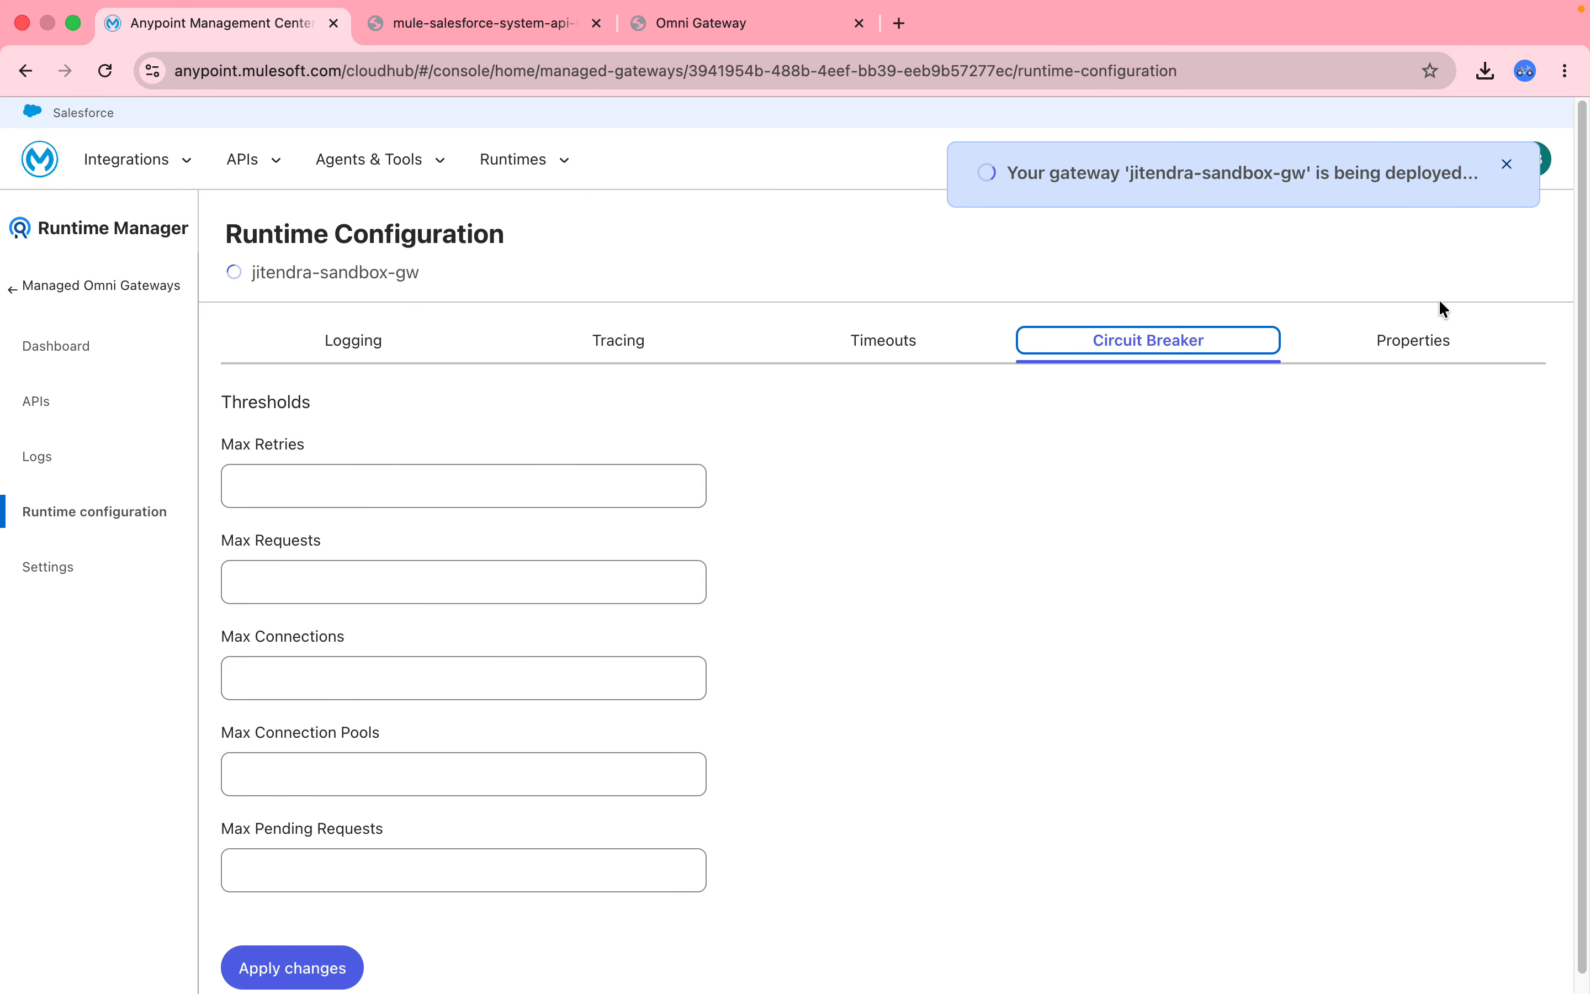
click(1423, 339)
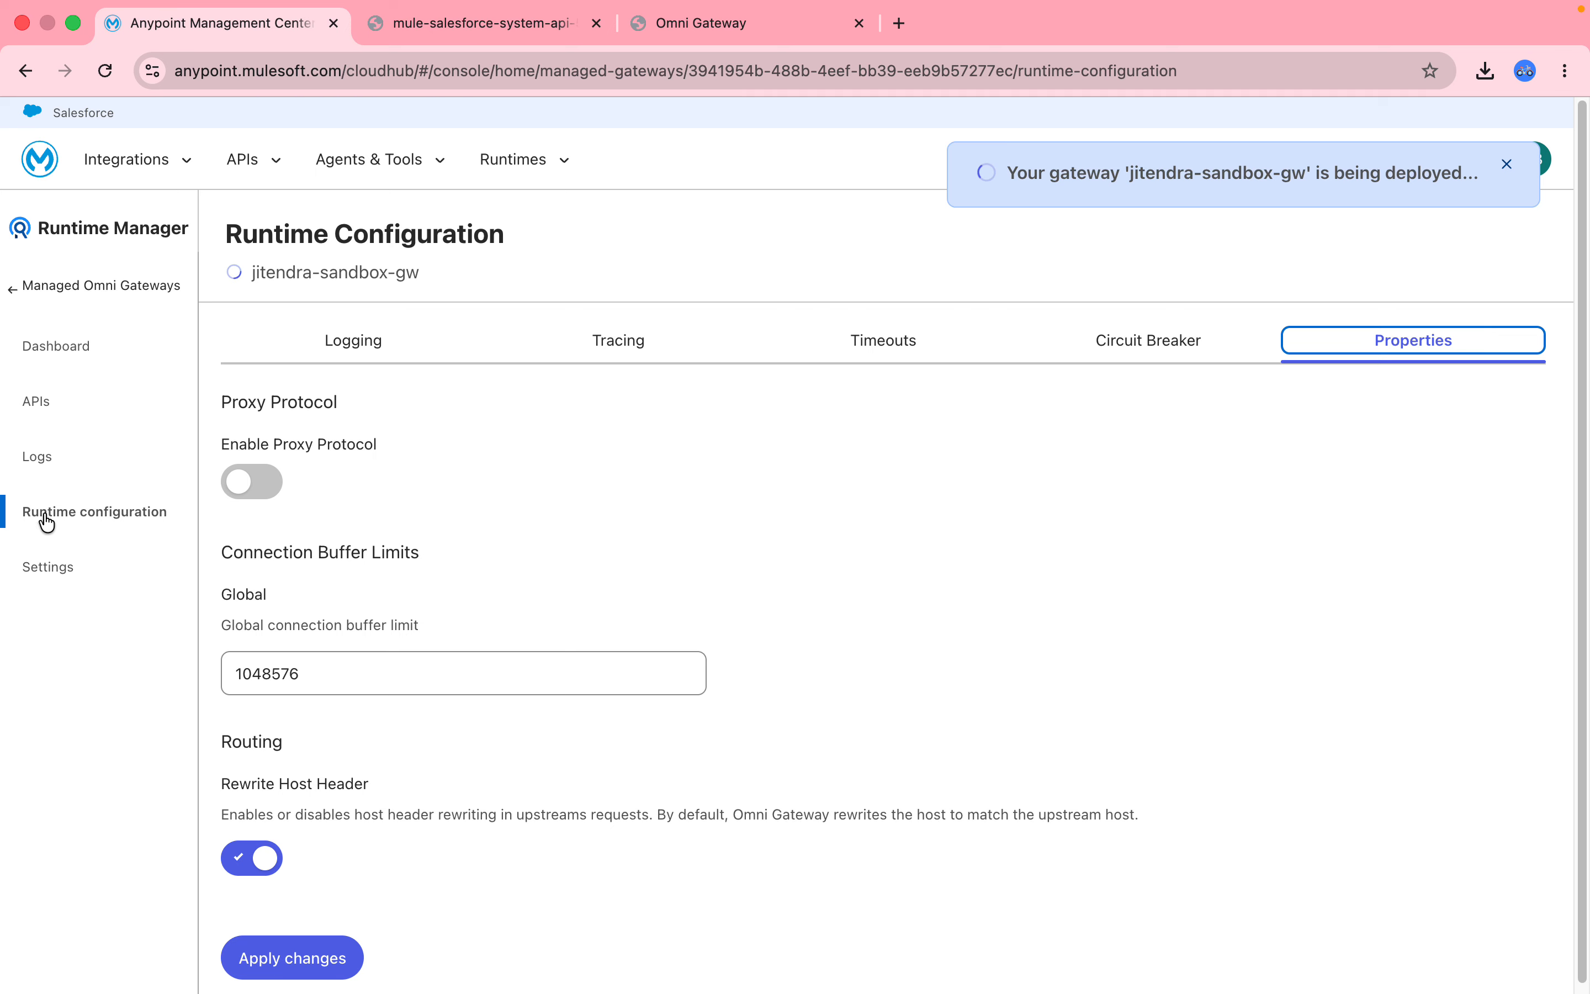
click(41, 567)
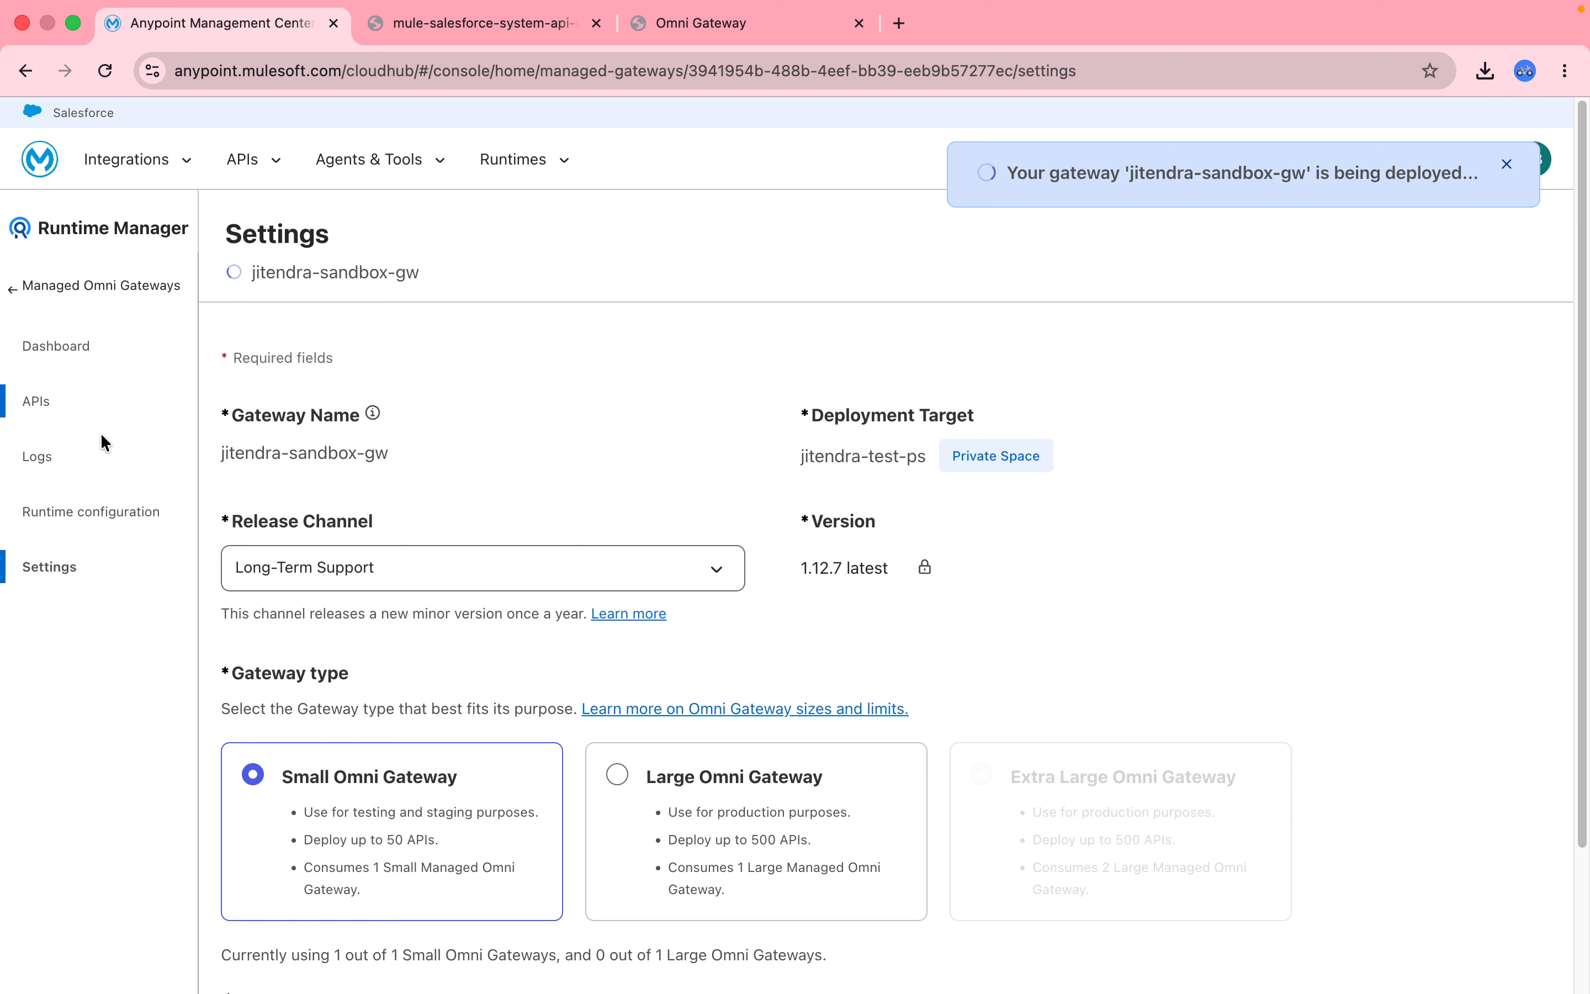
click(63, 297)
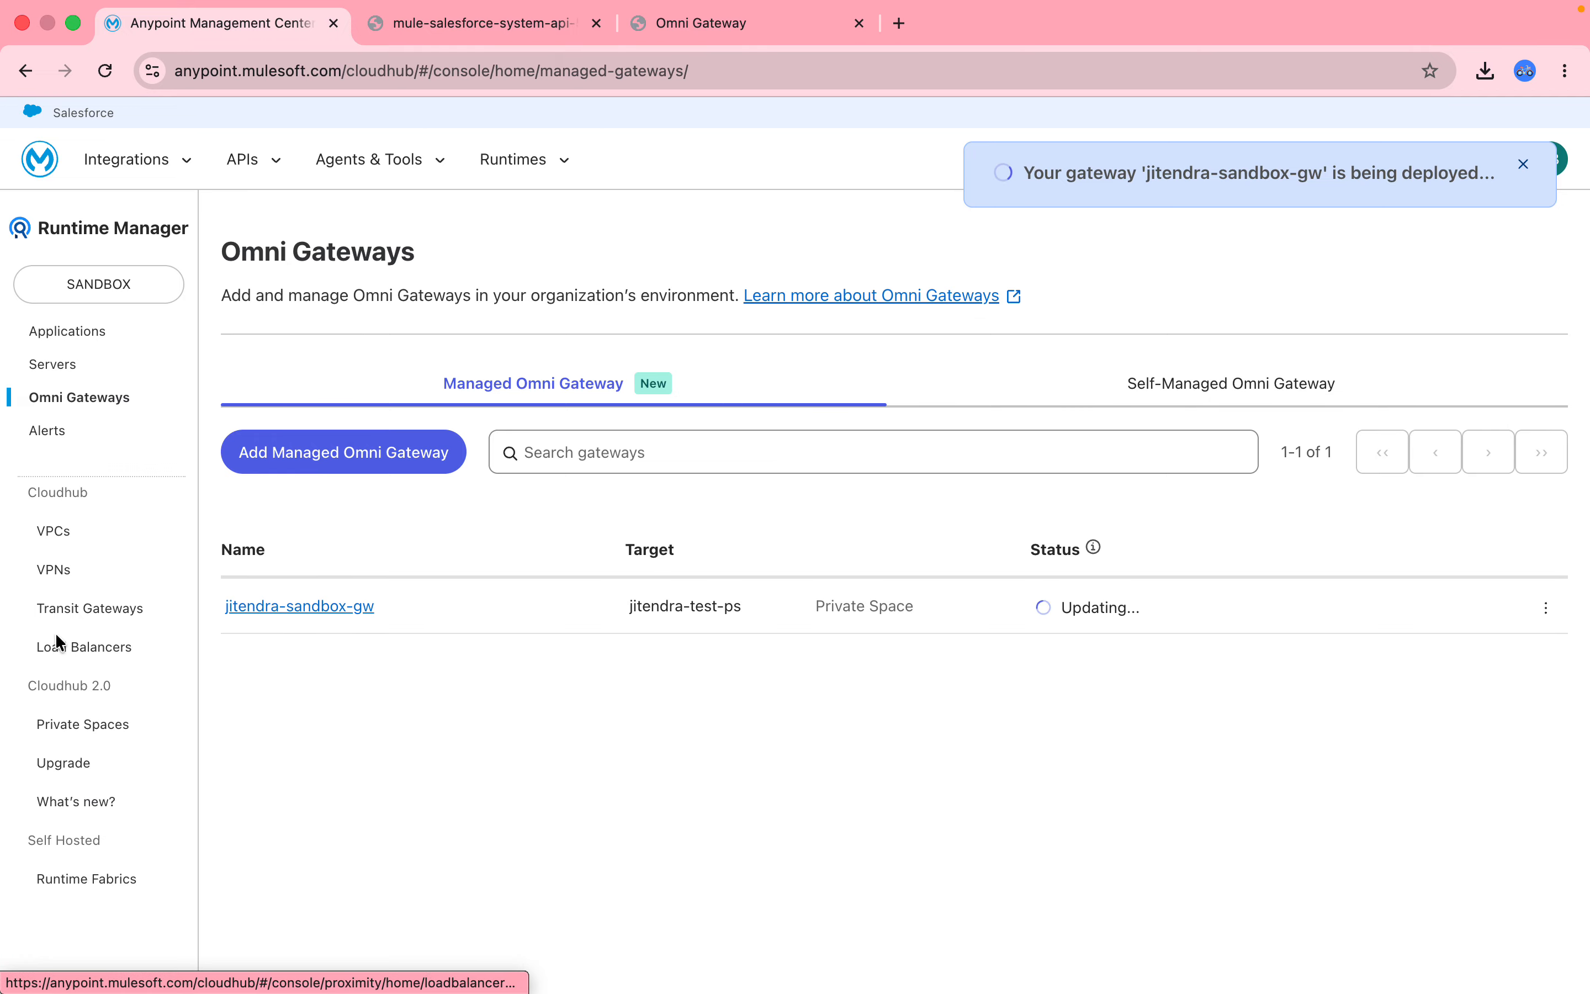
In a duplicated tab, view mule-salesforce-system-api's Properties and Ingress endpoints, then switch to the account response page.
right_click(254, 24)
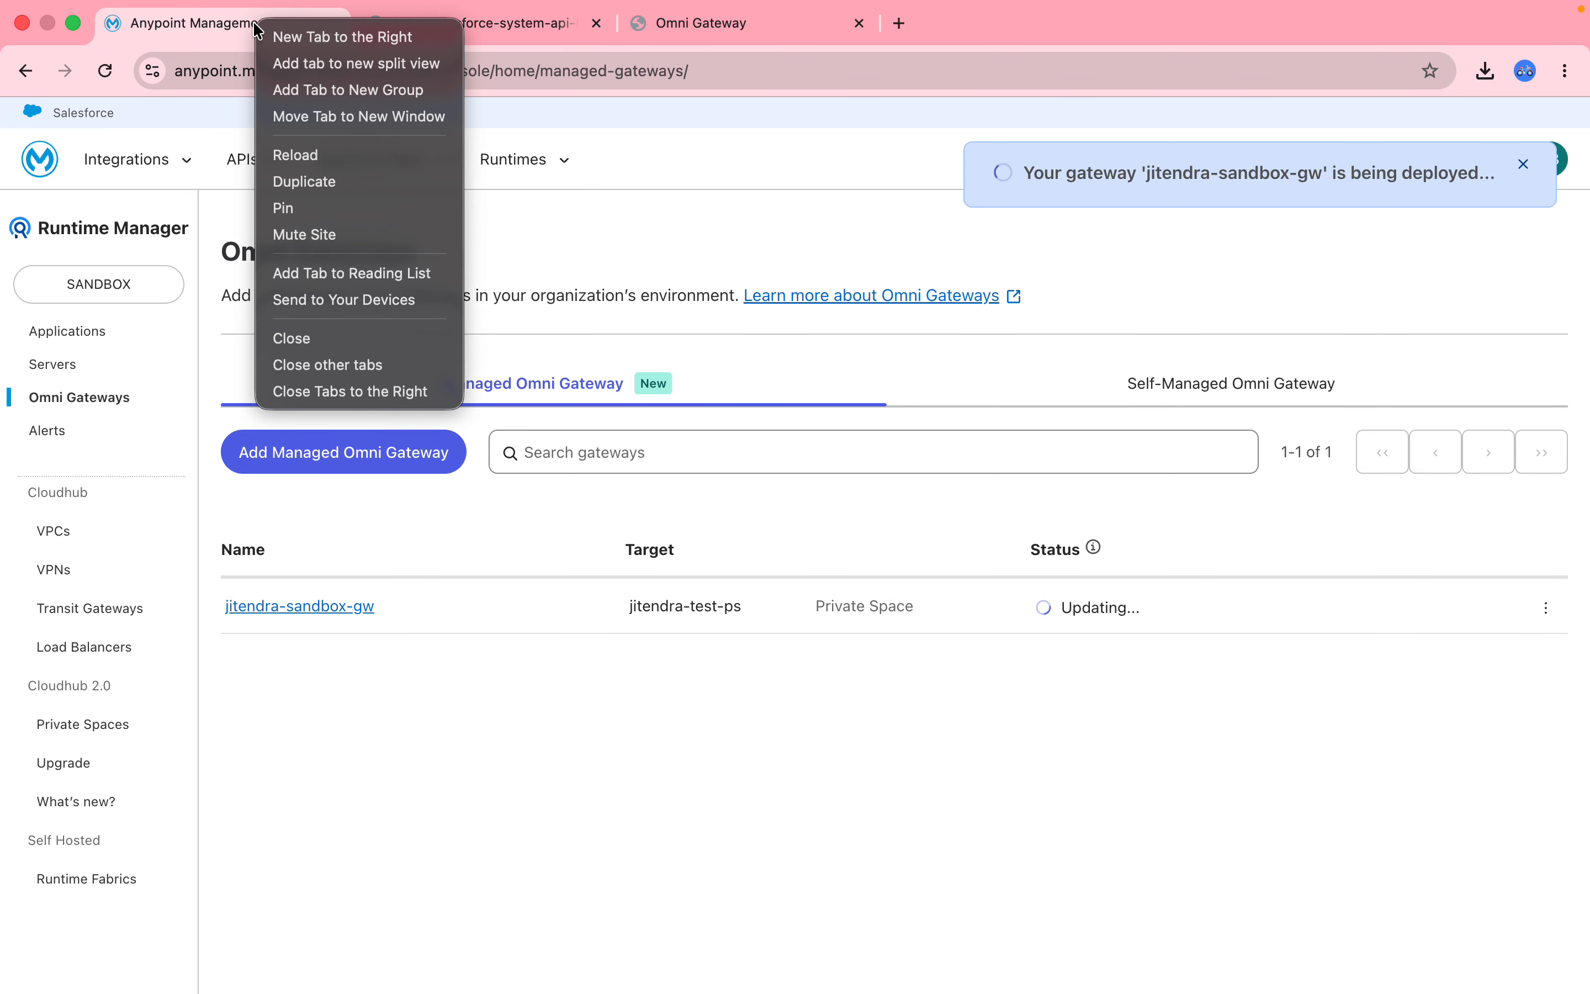
click(343, 181)
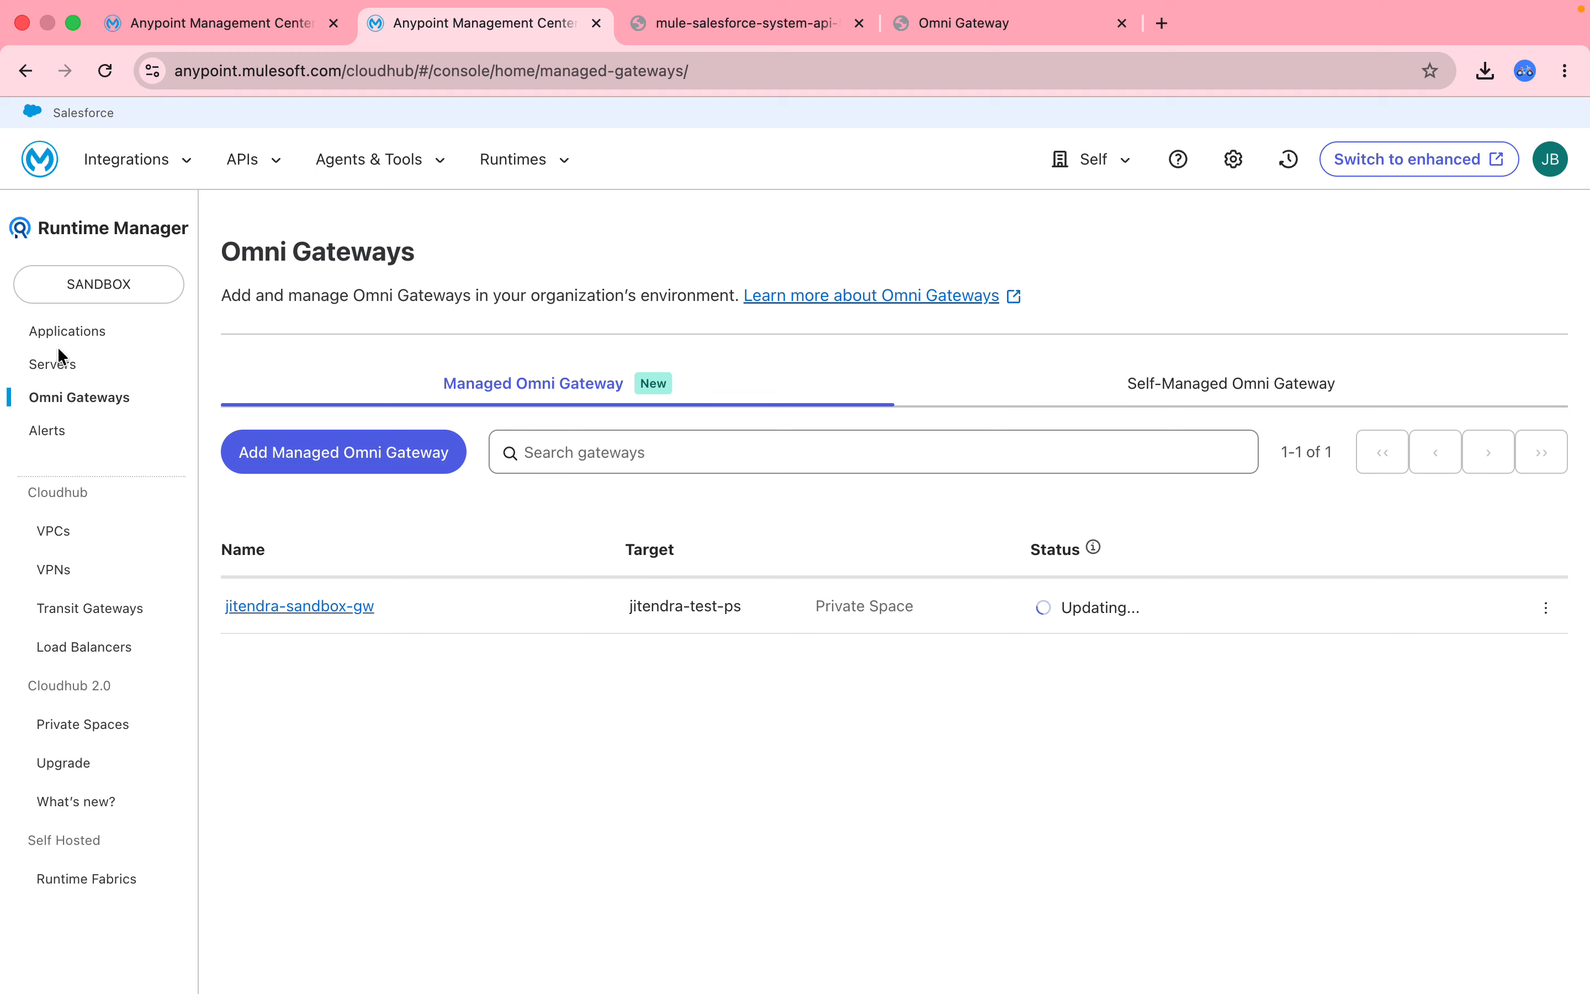
click(76, 333)
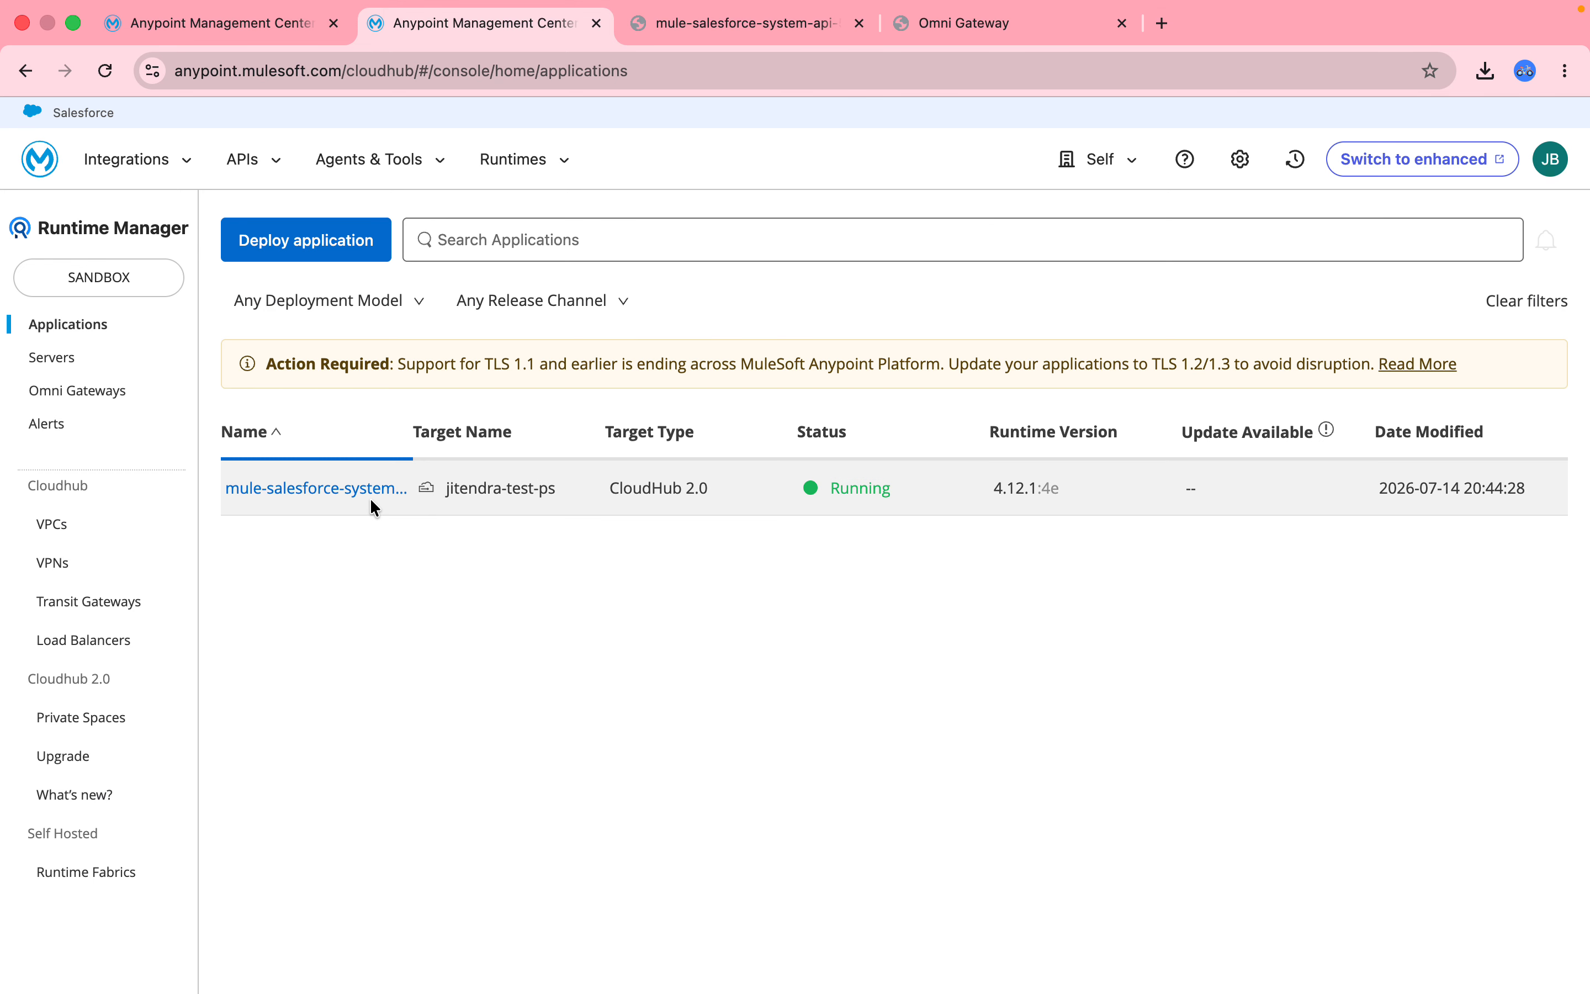
click(321, 492)
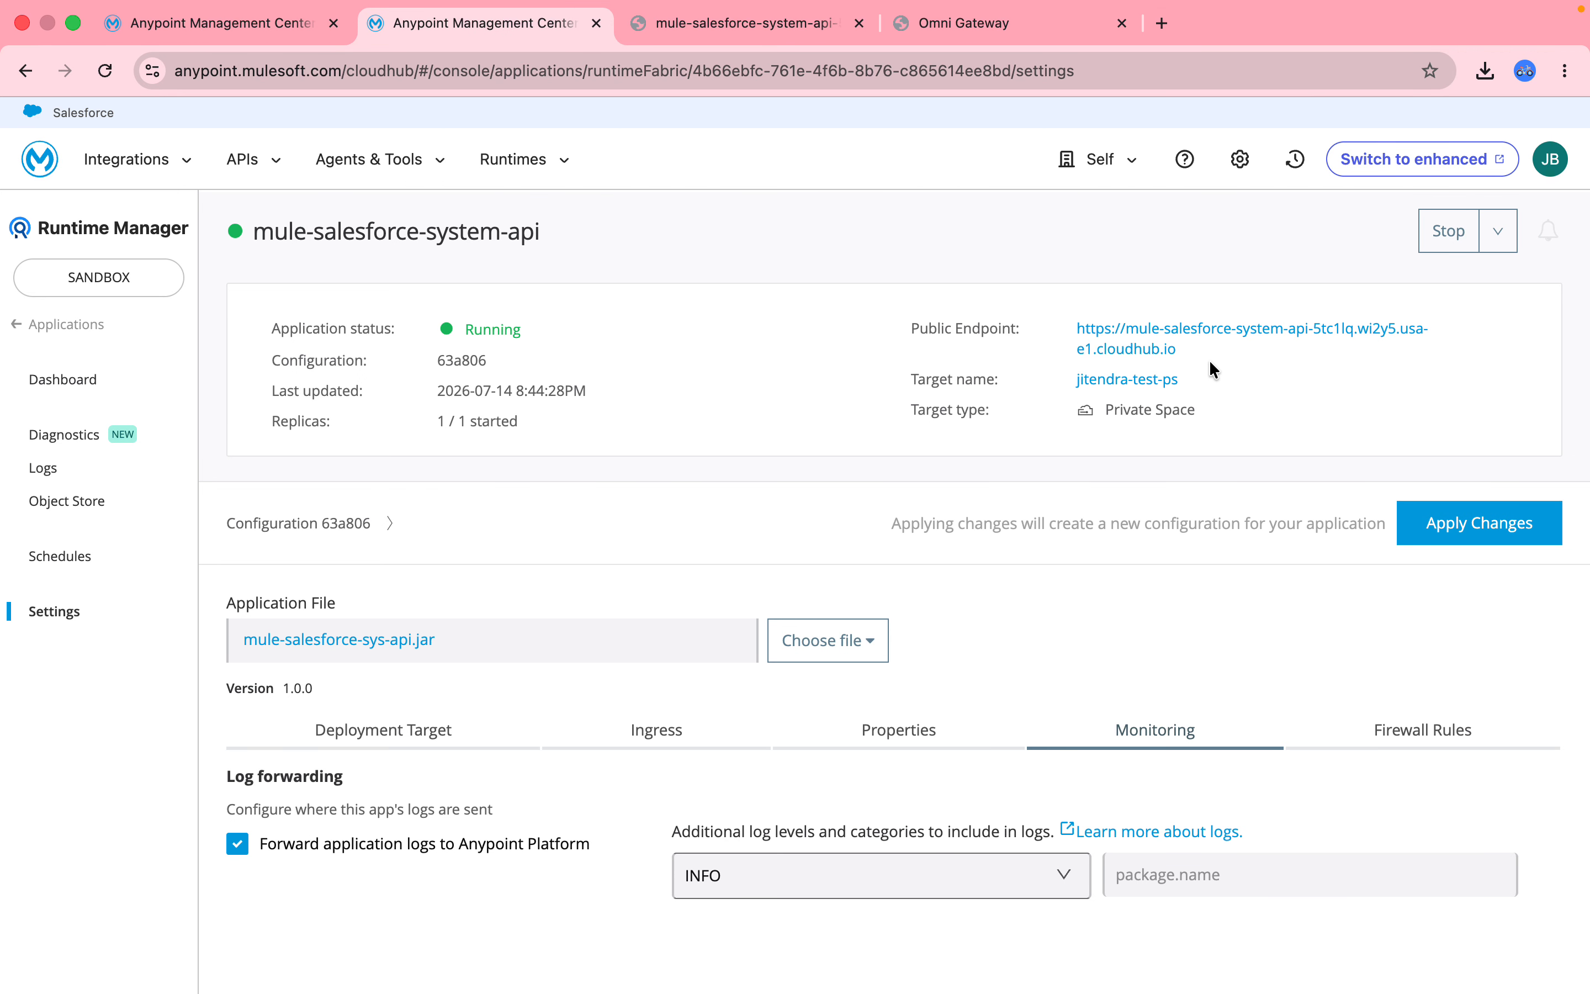
click(902, 728)
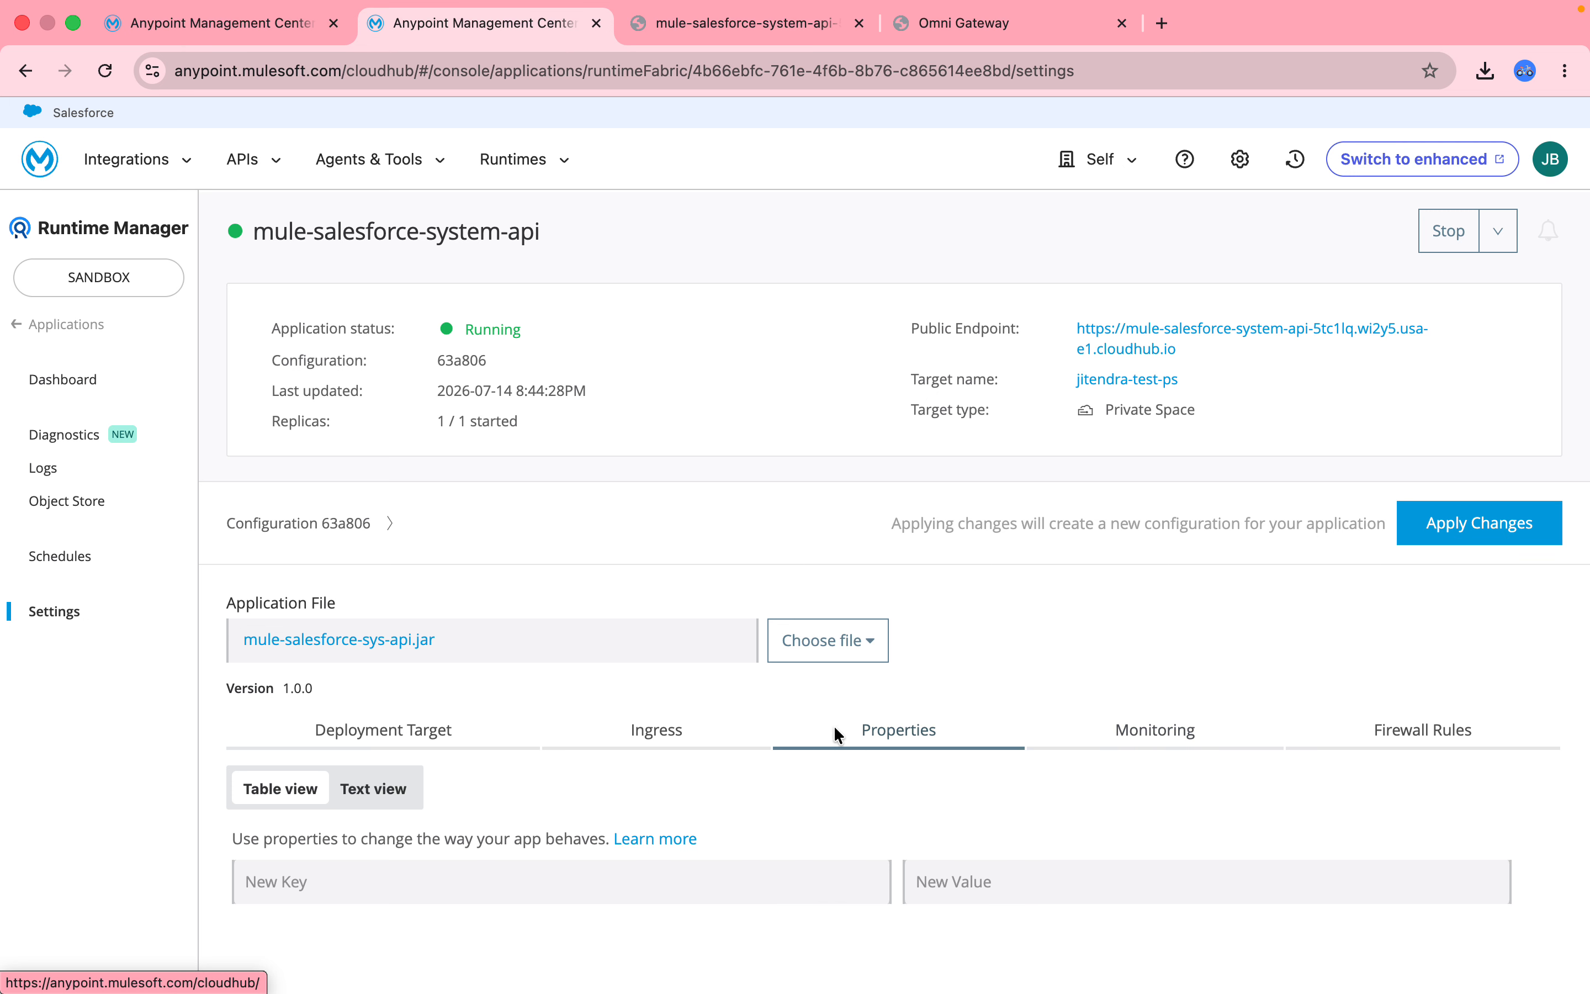
click(657, 728)
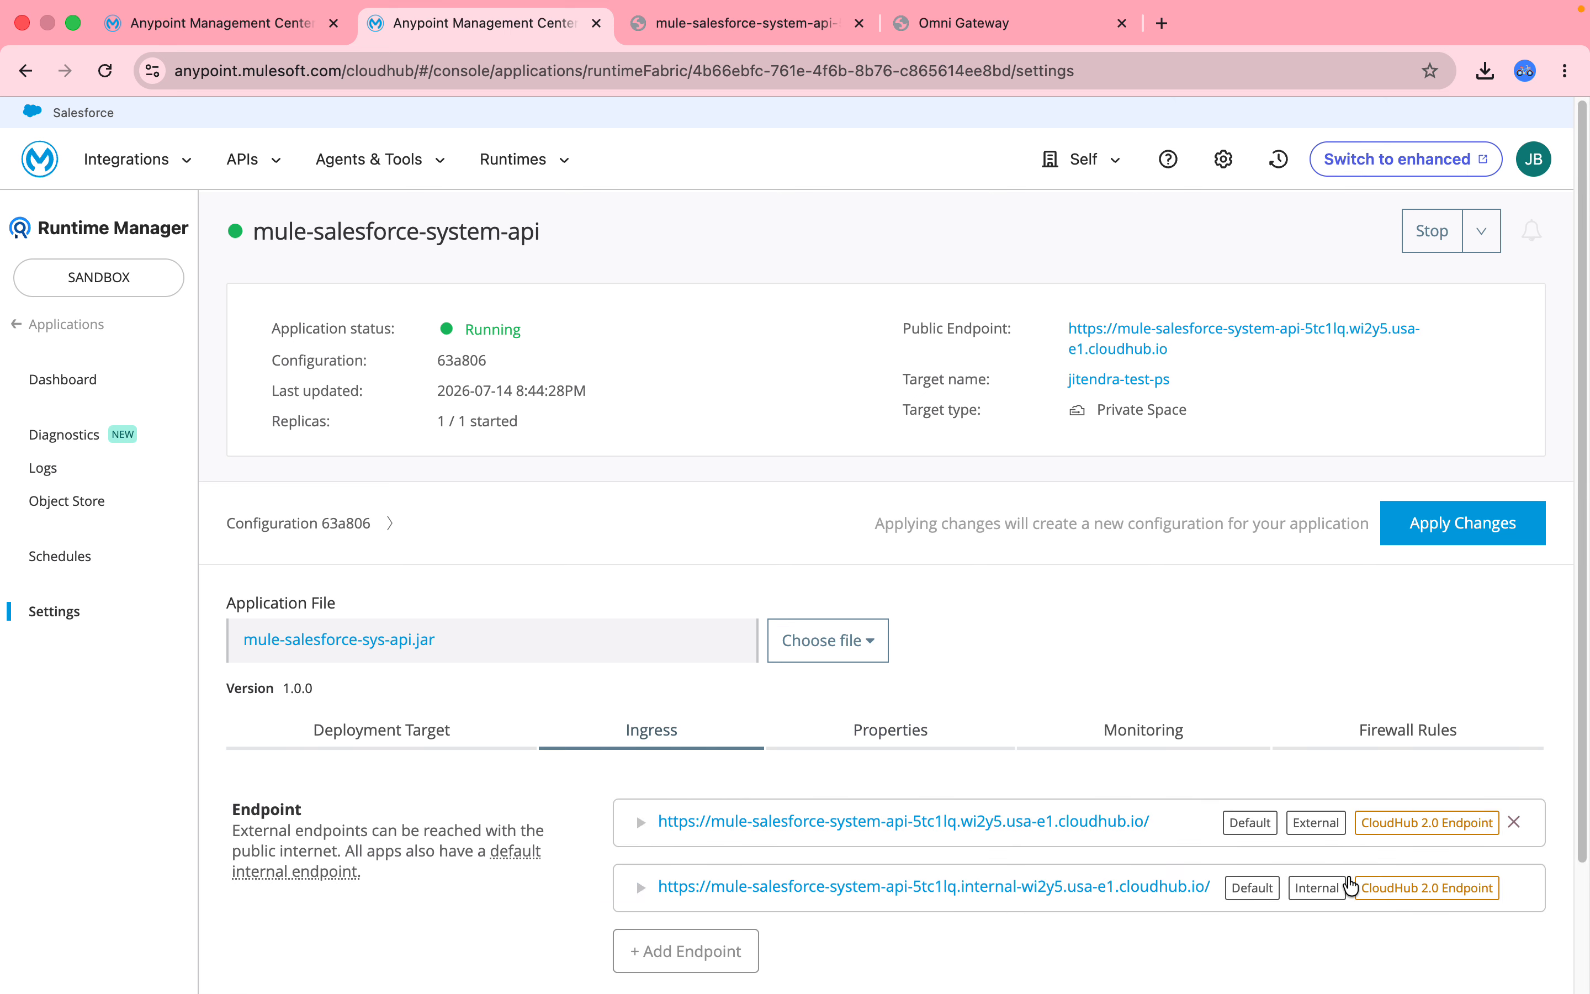
click(691, 27)
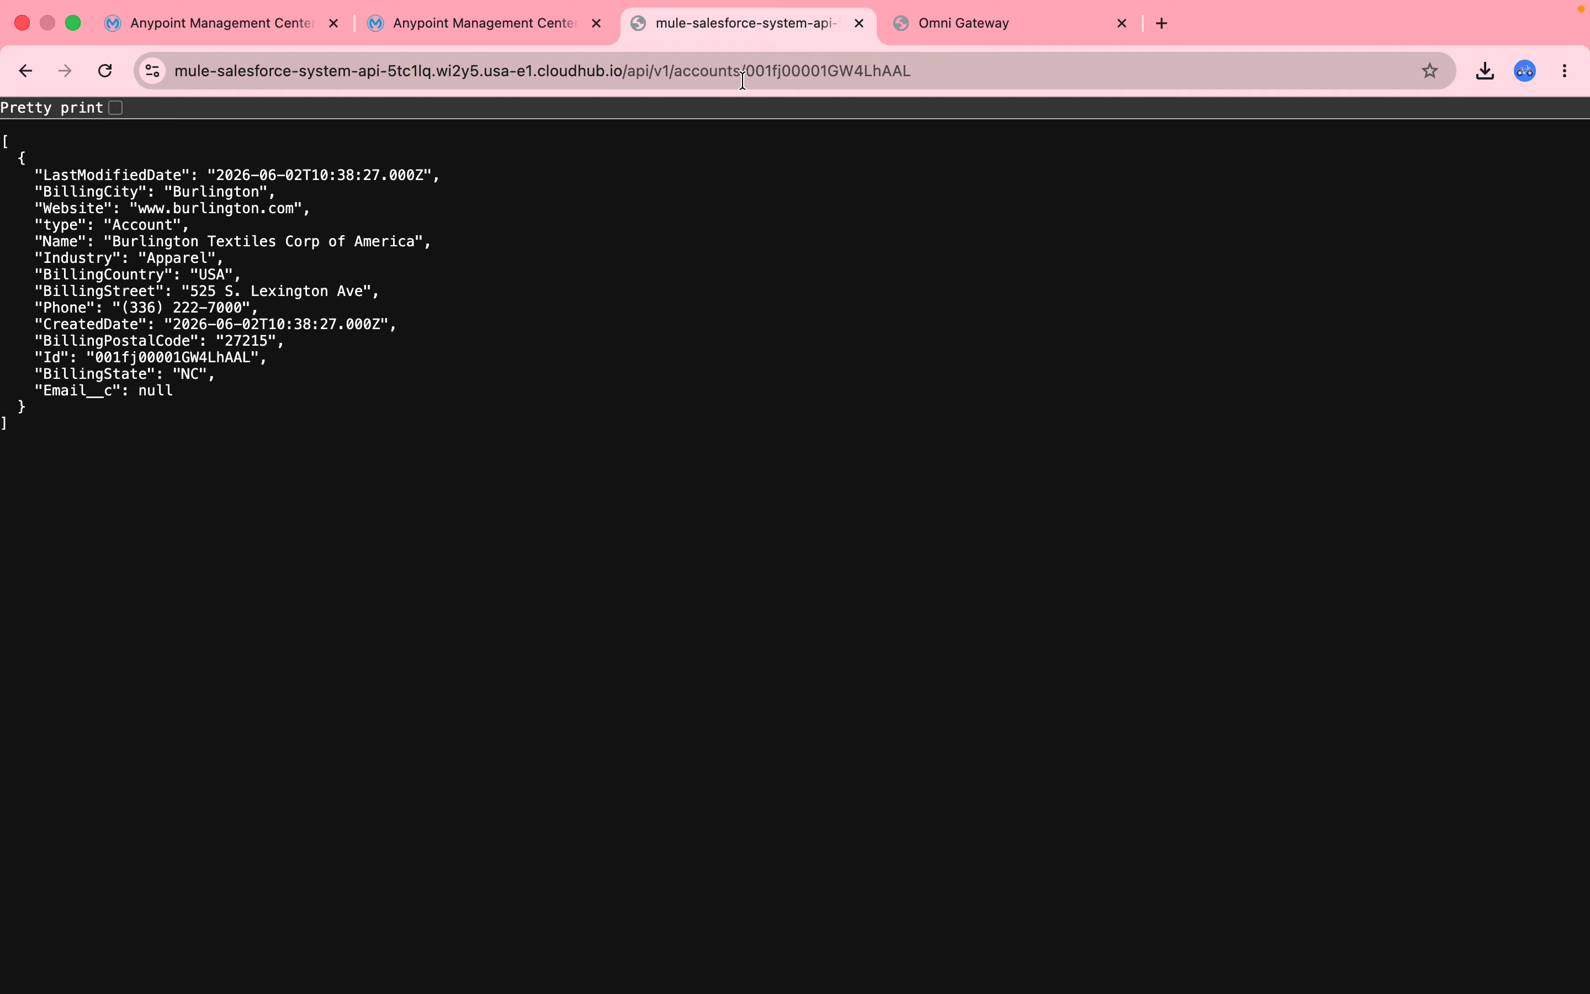
Reload the public accounts URL to refresh the account record, then return to the Ingress settings tab.
click(854, 75)
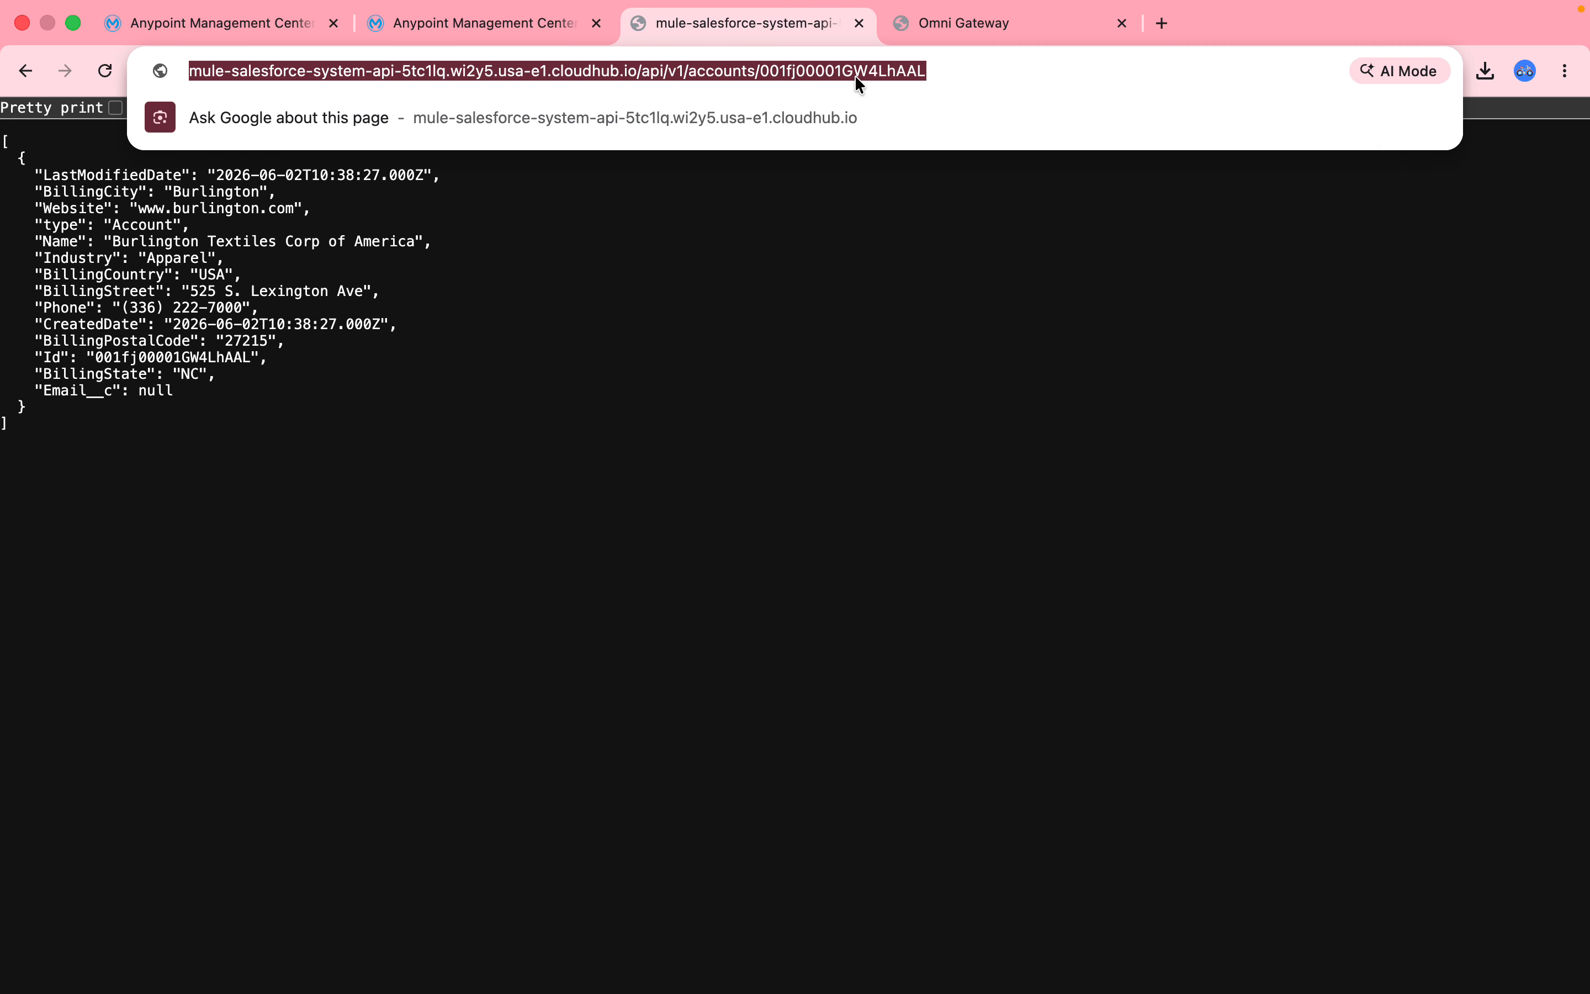
key(Return)
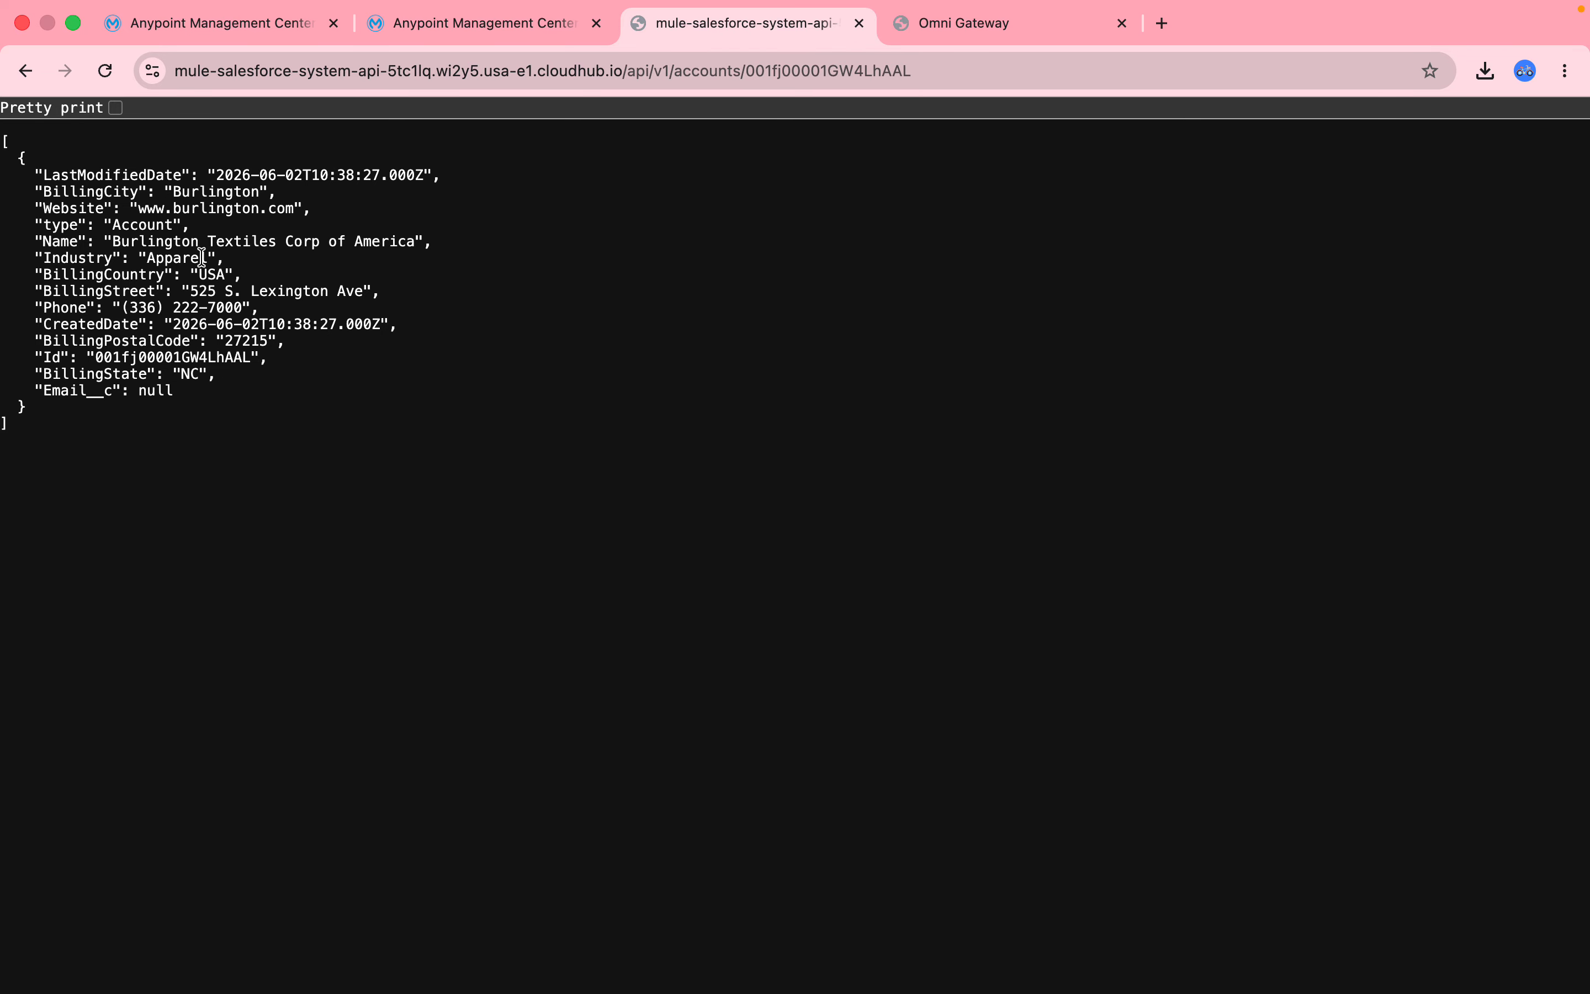
click(497, 56)
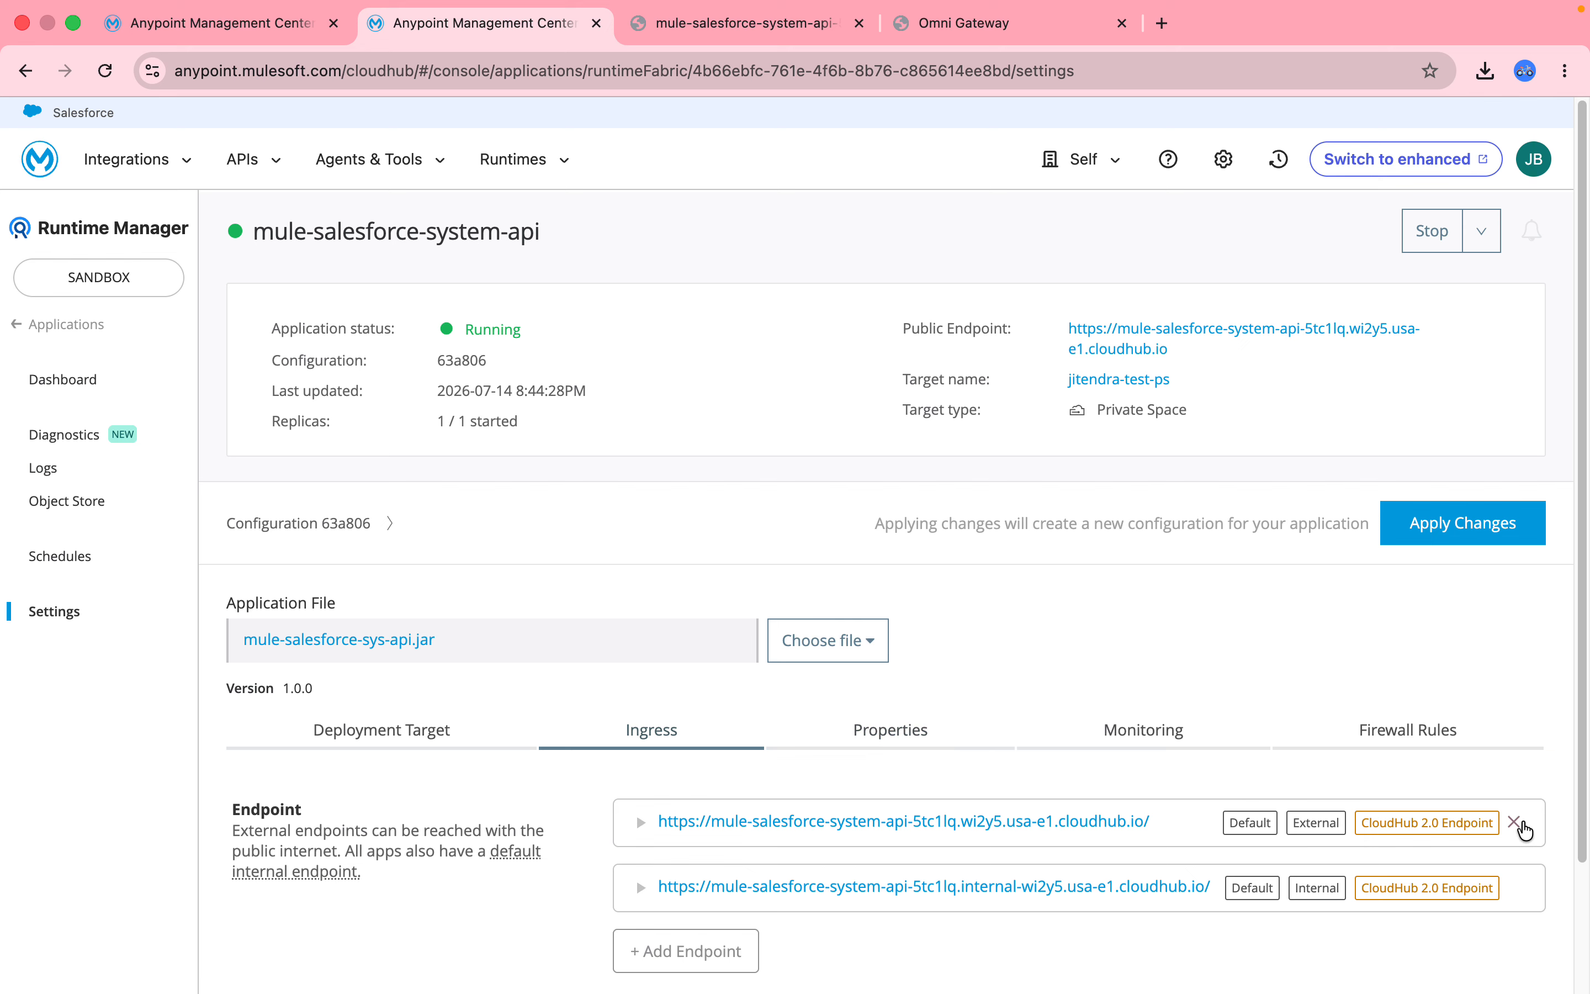
Remove the application's external public endpoint from its Ingress settings.
click(1524, 829)
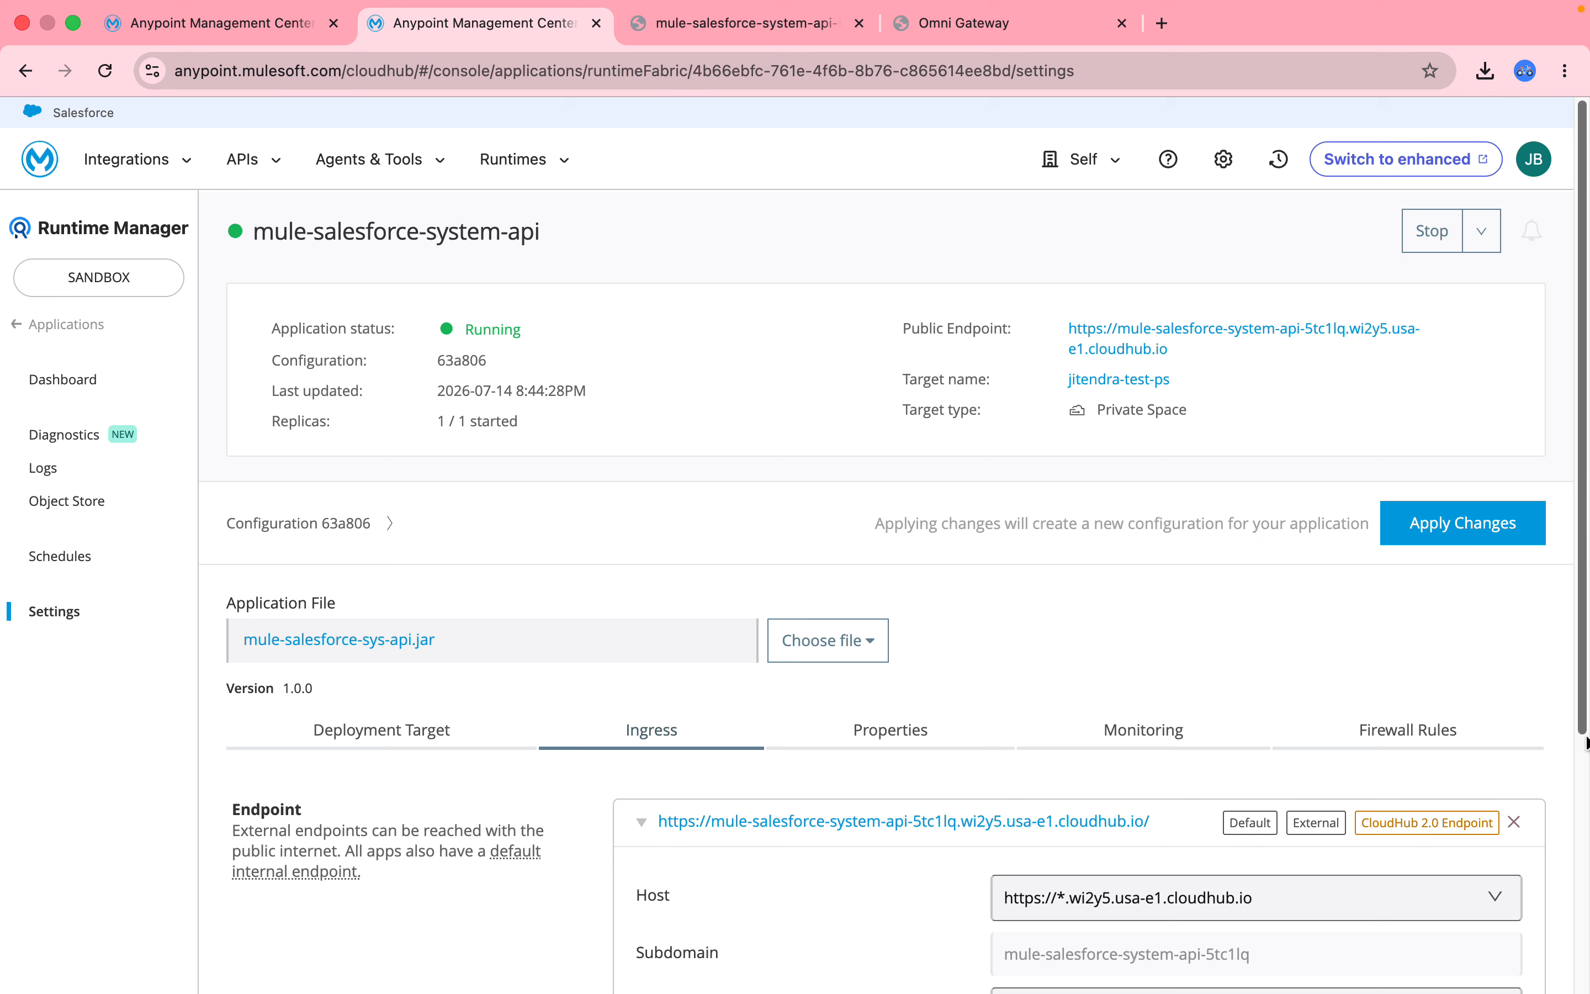
drag(1580, 693, 1580, 833)
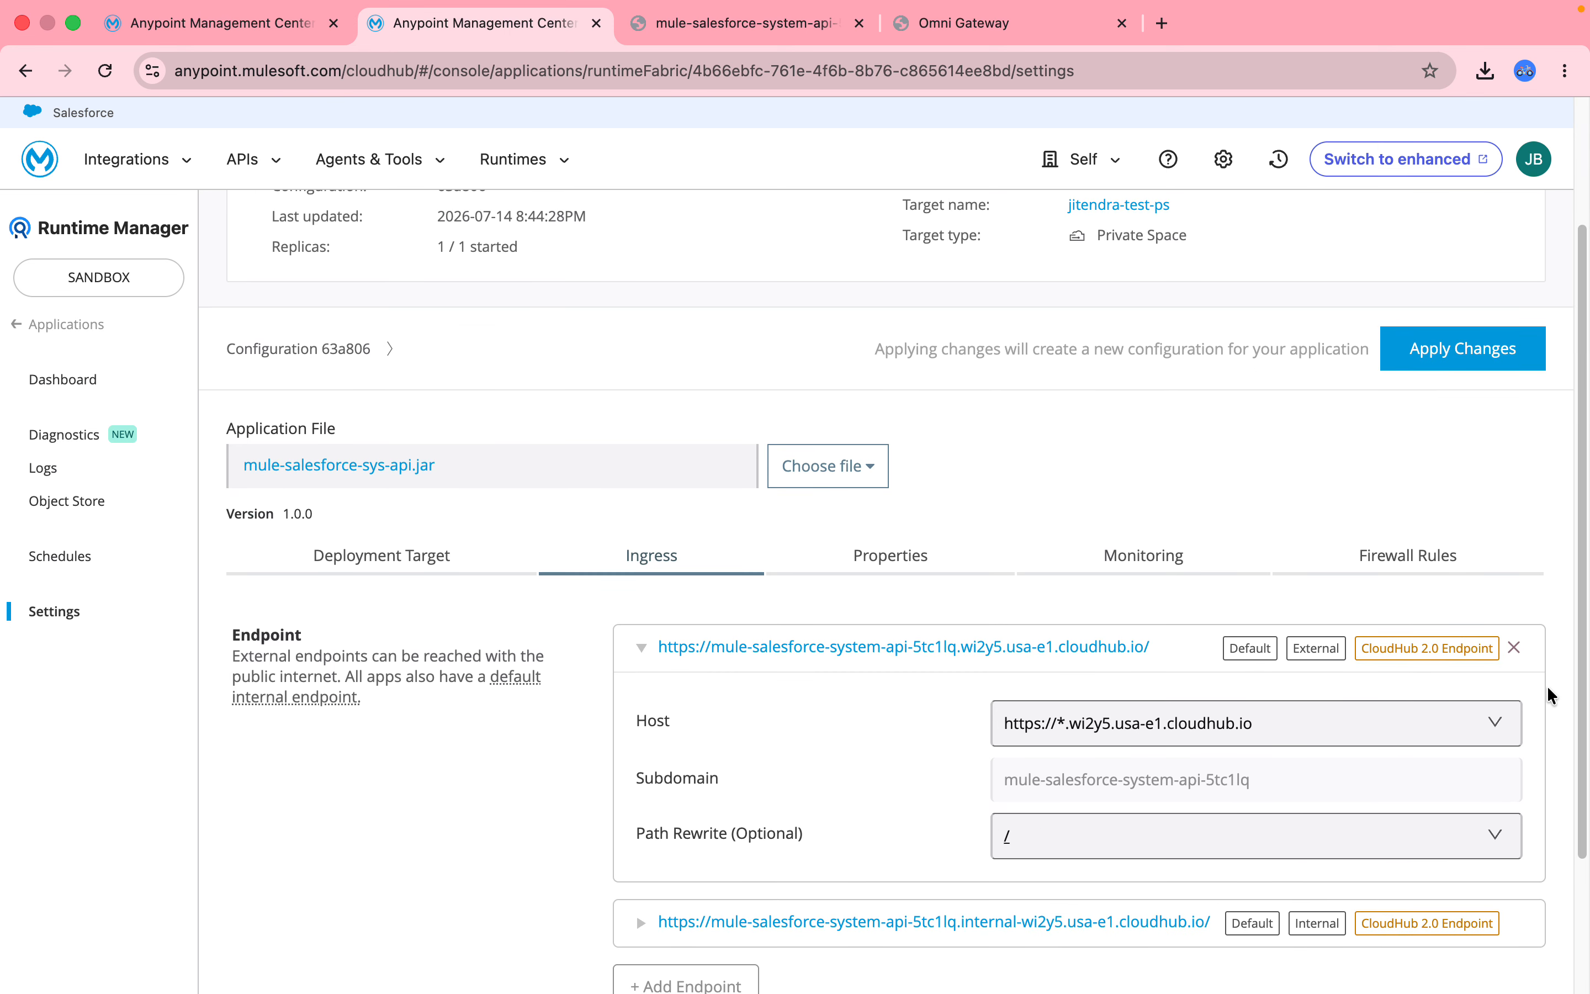
click(1516, 649)
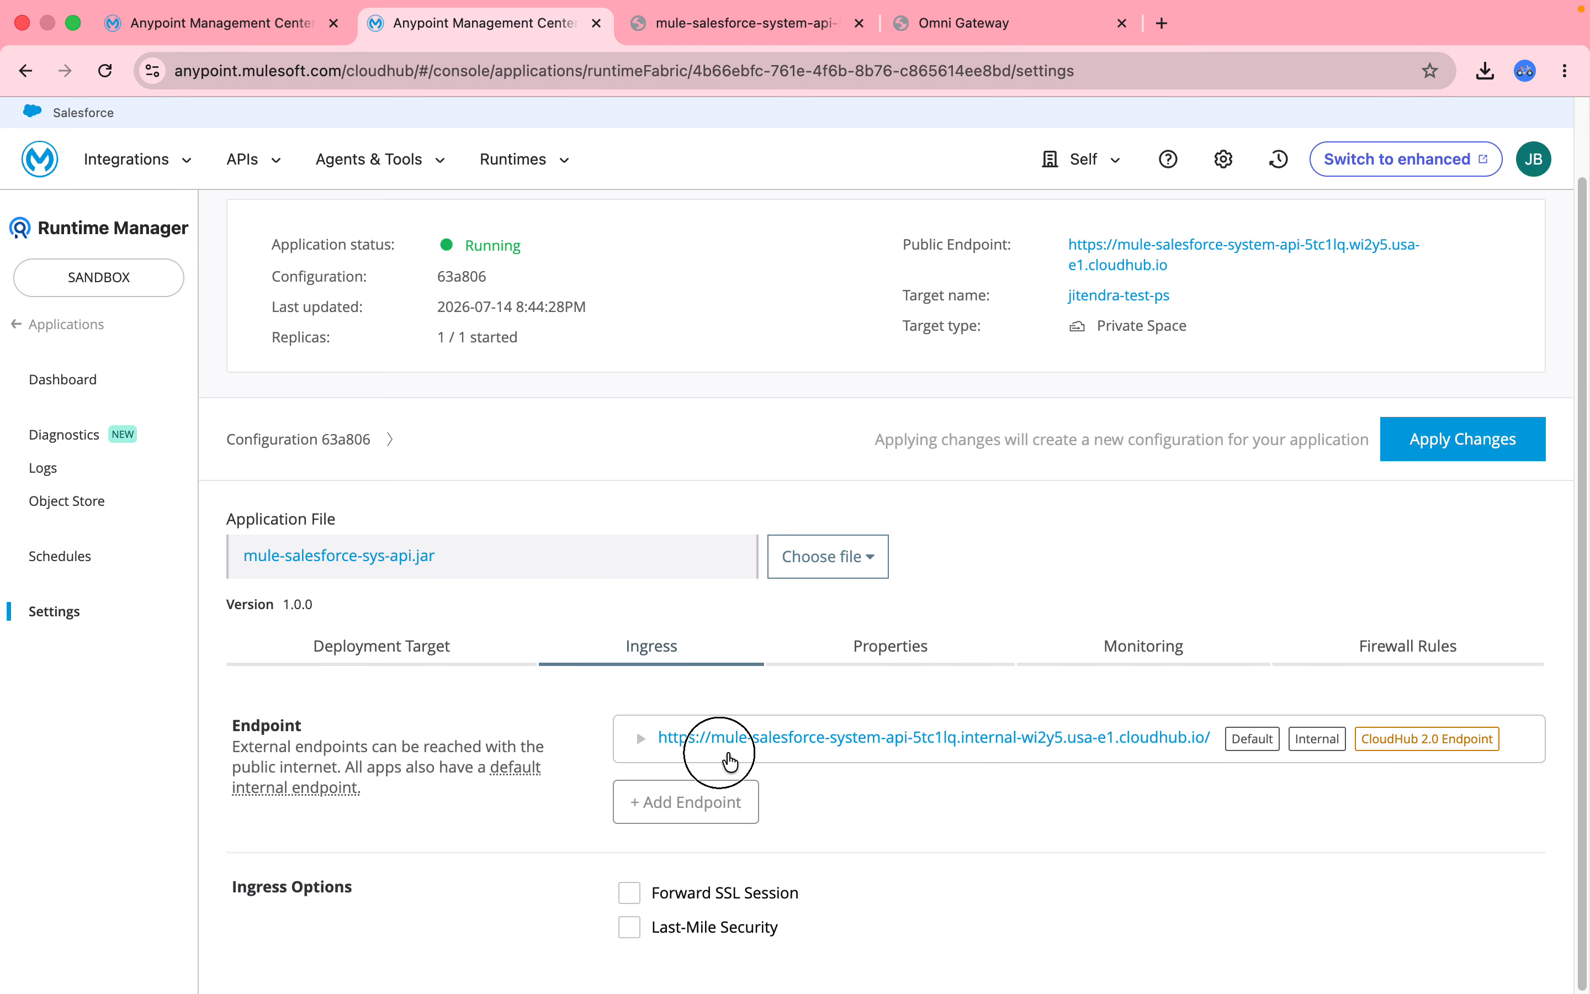
Copy the default internal endpoint URL and load it in a new browser tab.
click(654, 741)
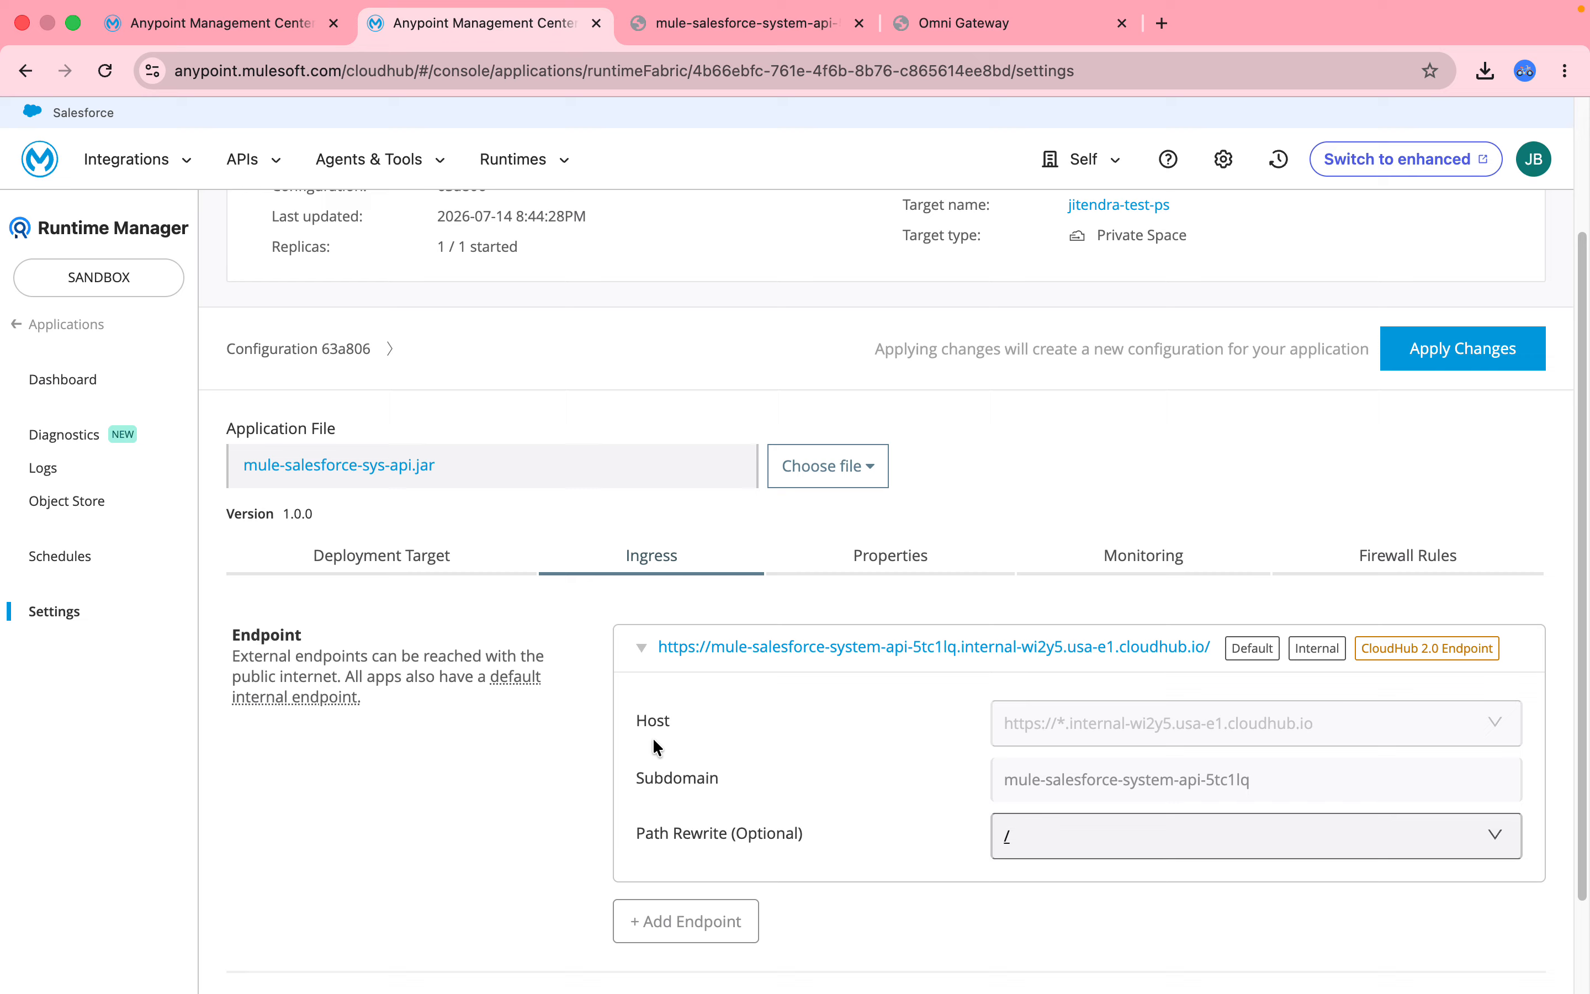
click(651, 649)
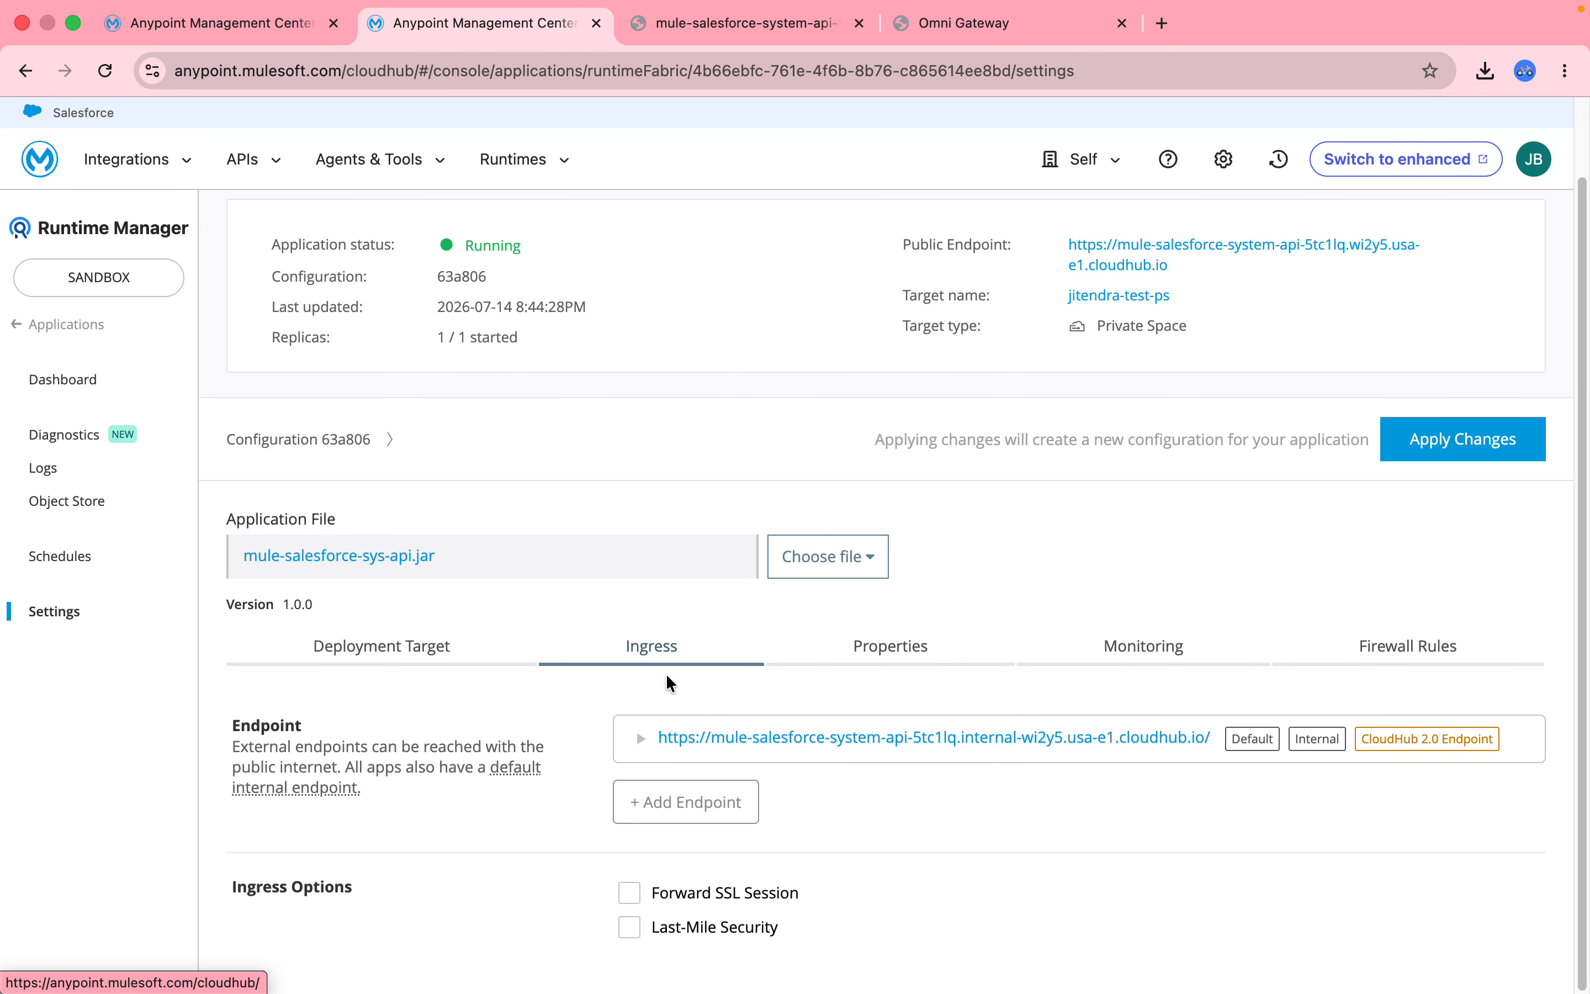
mouse_move(329, 787)
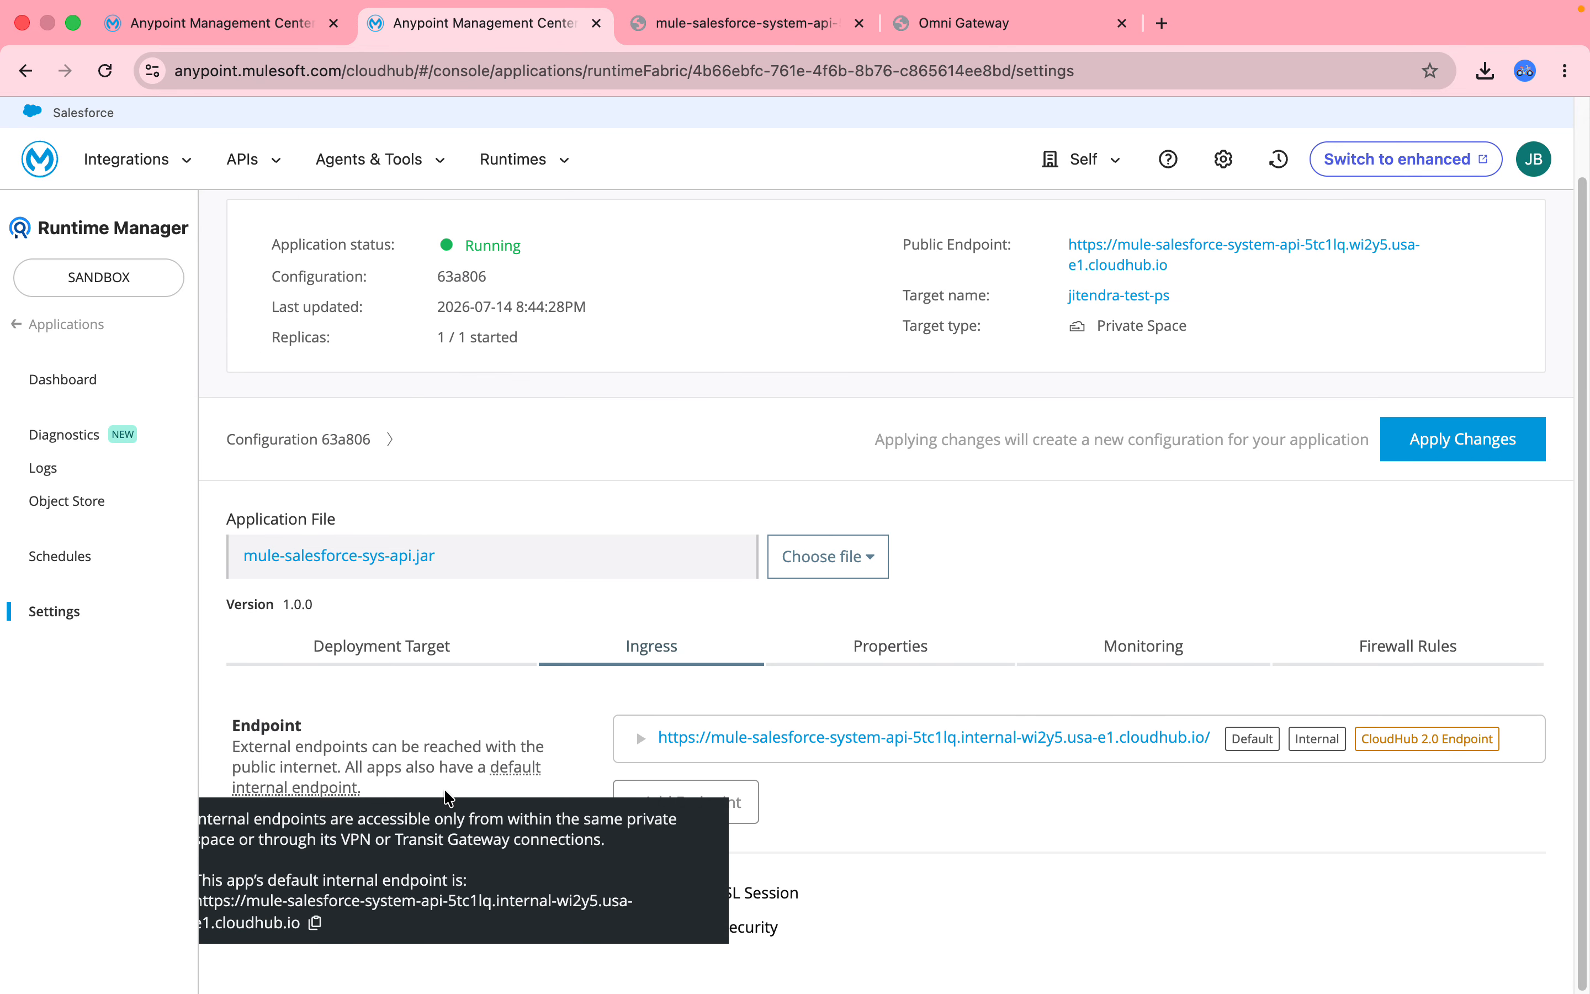
click(317, 924)
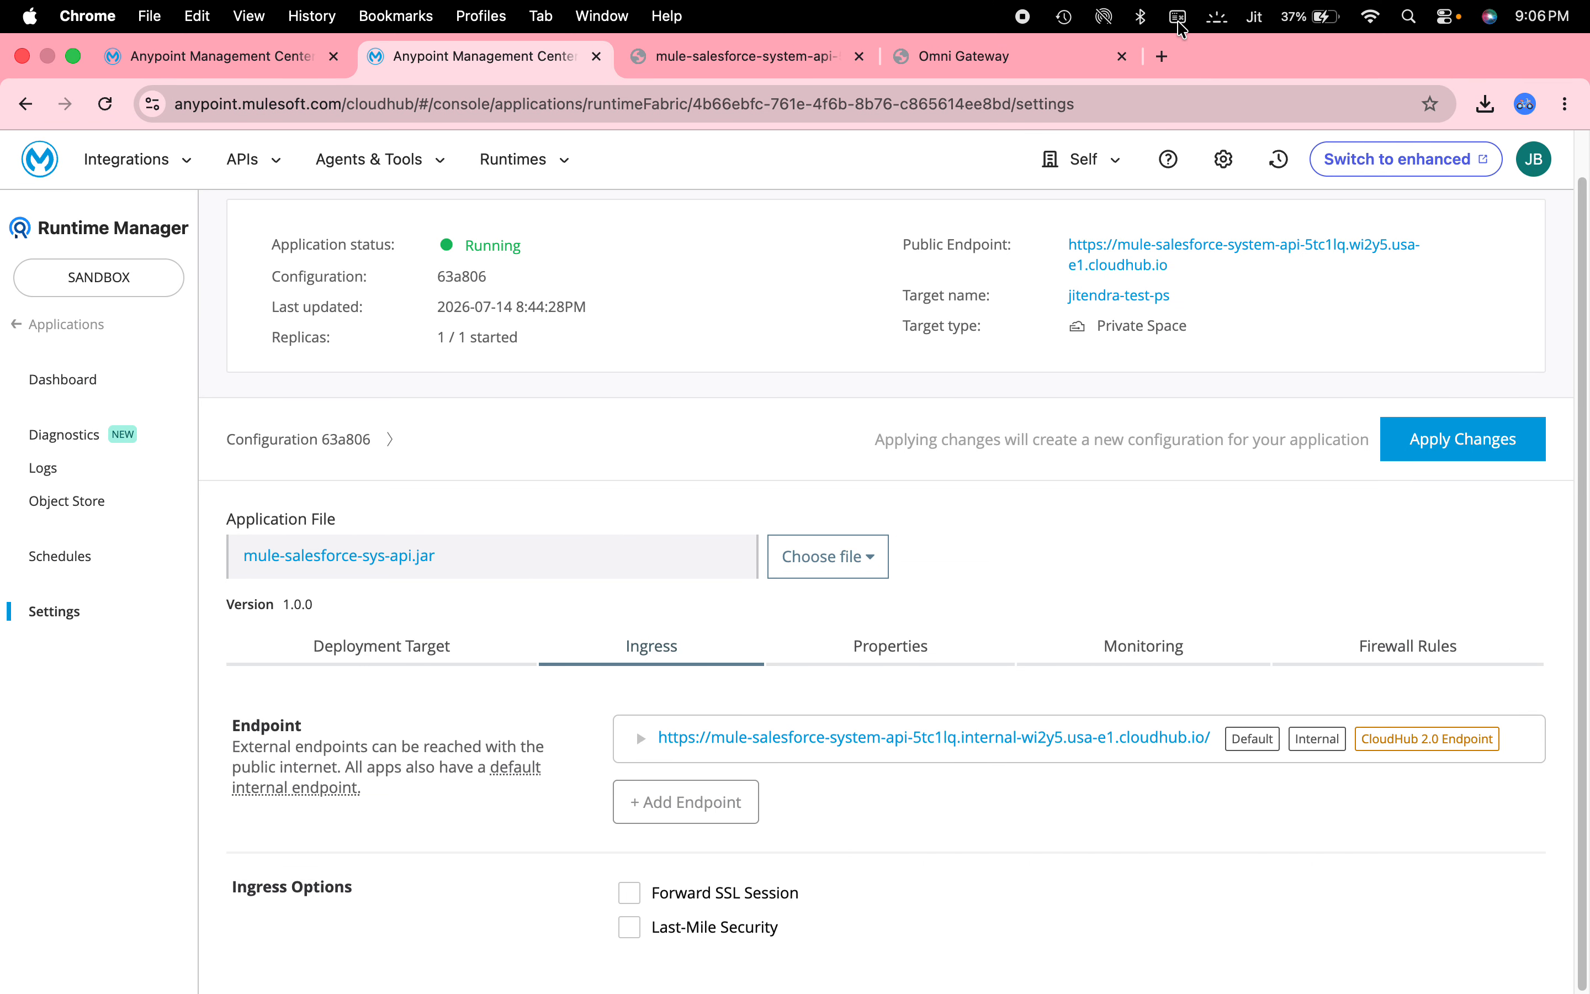
click(1162, 56)
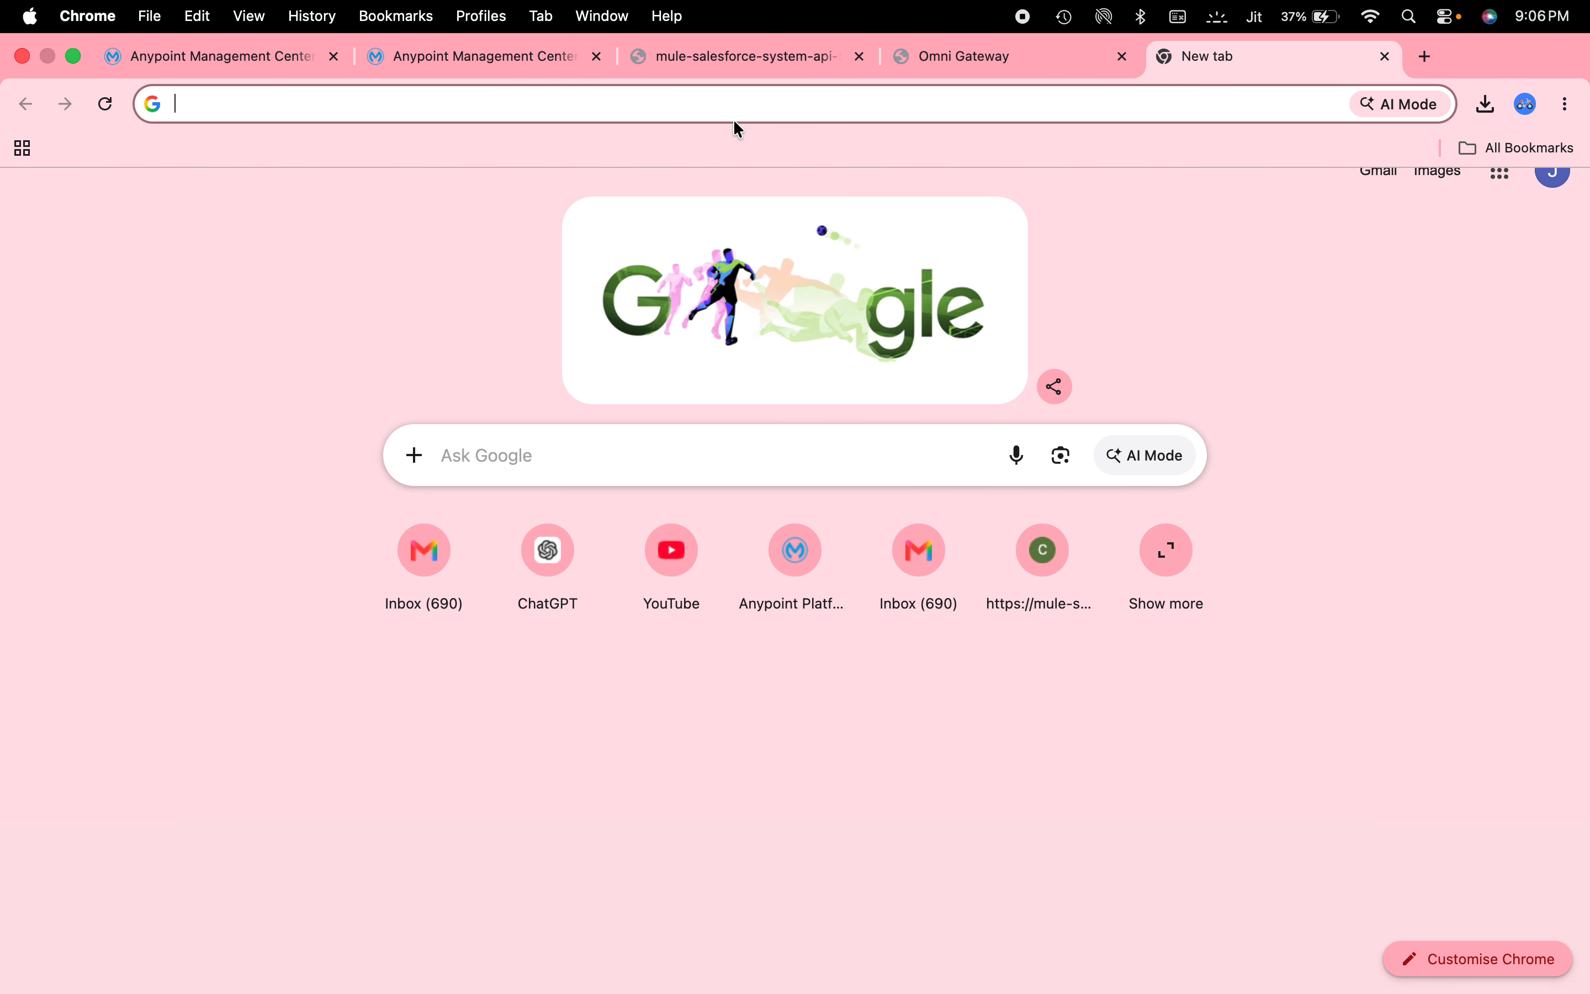
key(super+v)
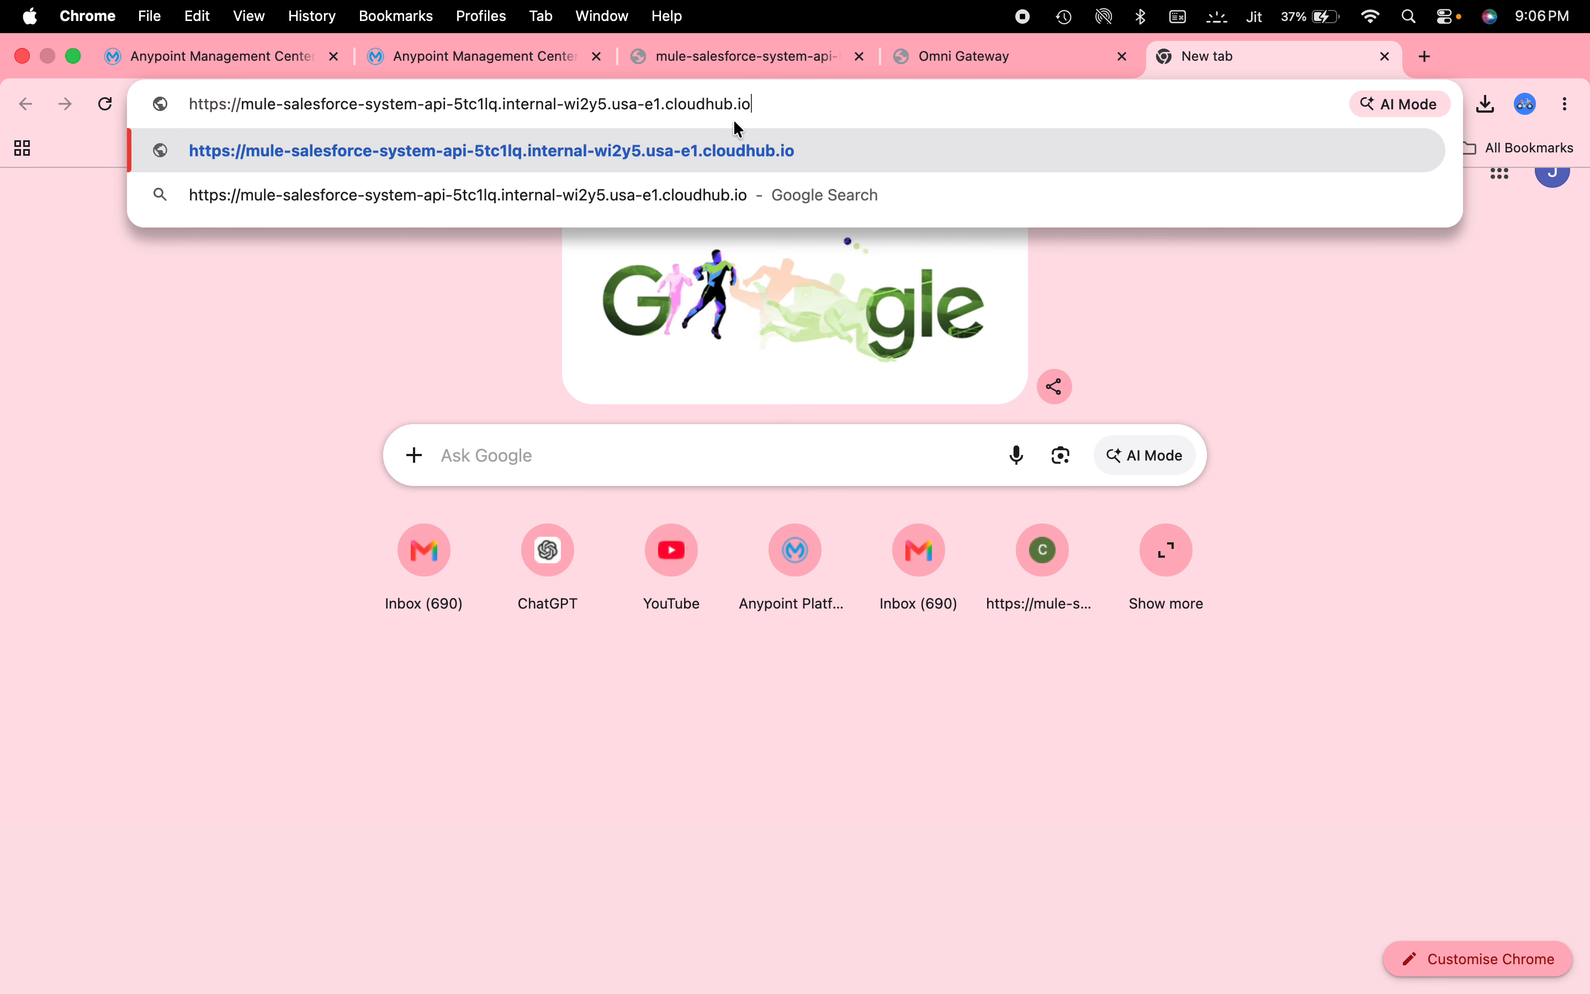
key(Return)
click(535, 66)
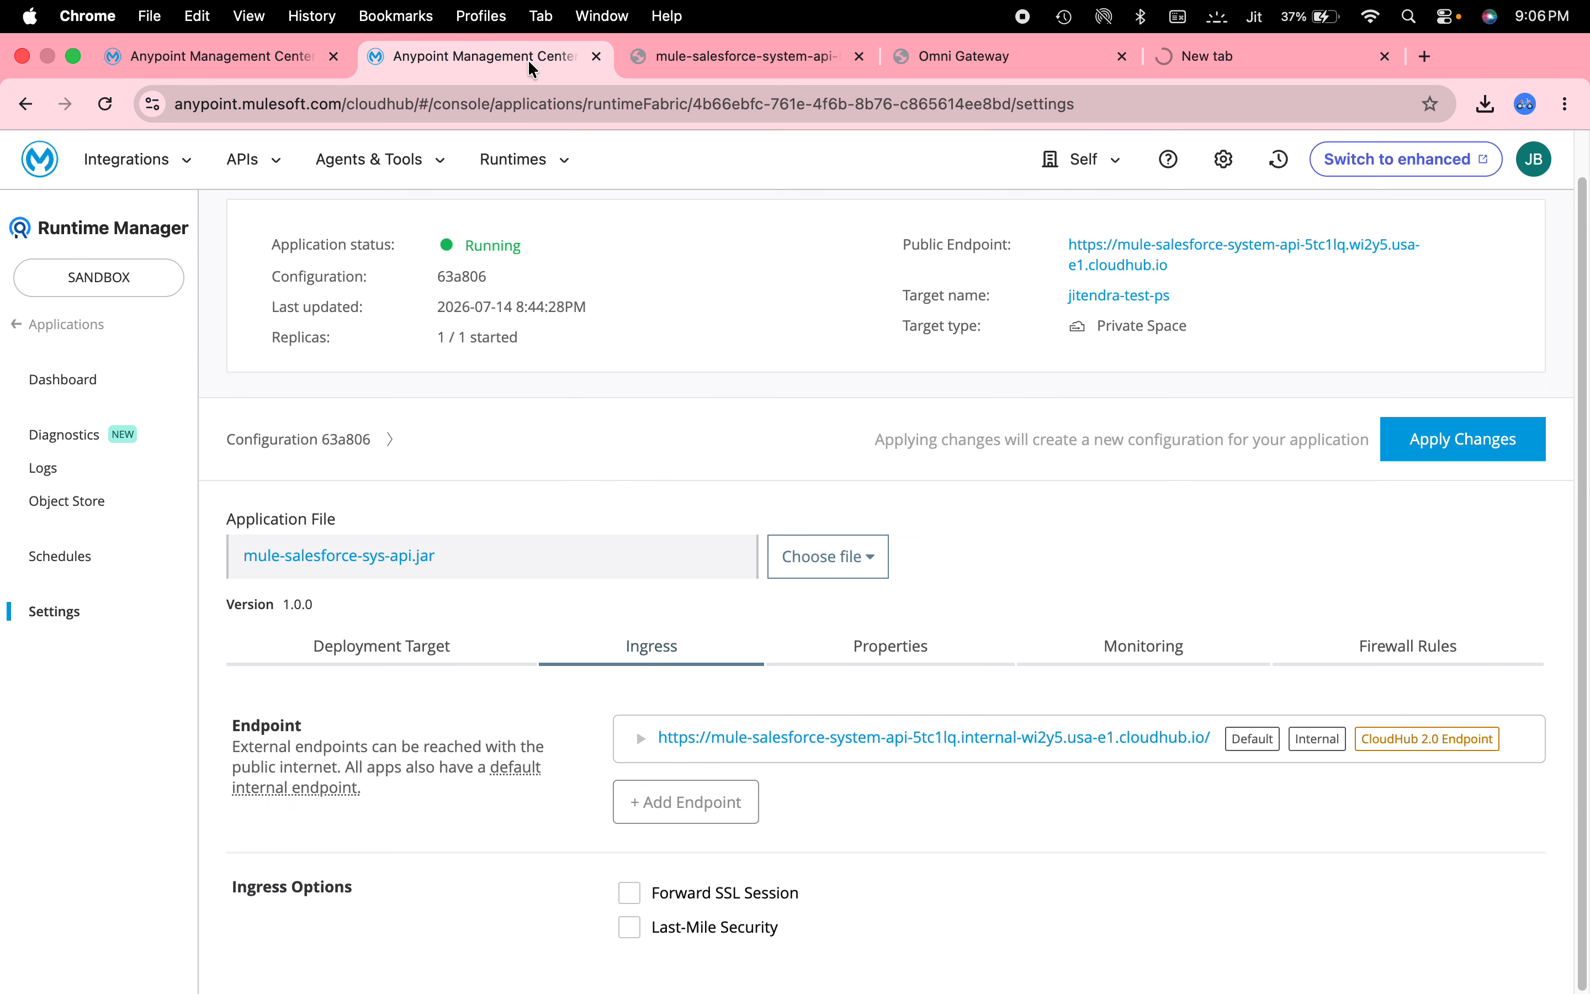
Apply the ingress changes, rolling out configuration fe6b89 with only the default internal endpoint.
click(1472, 429)
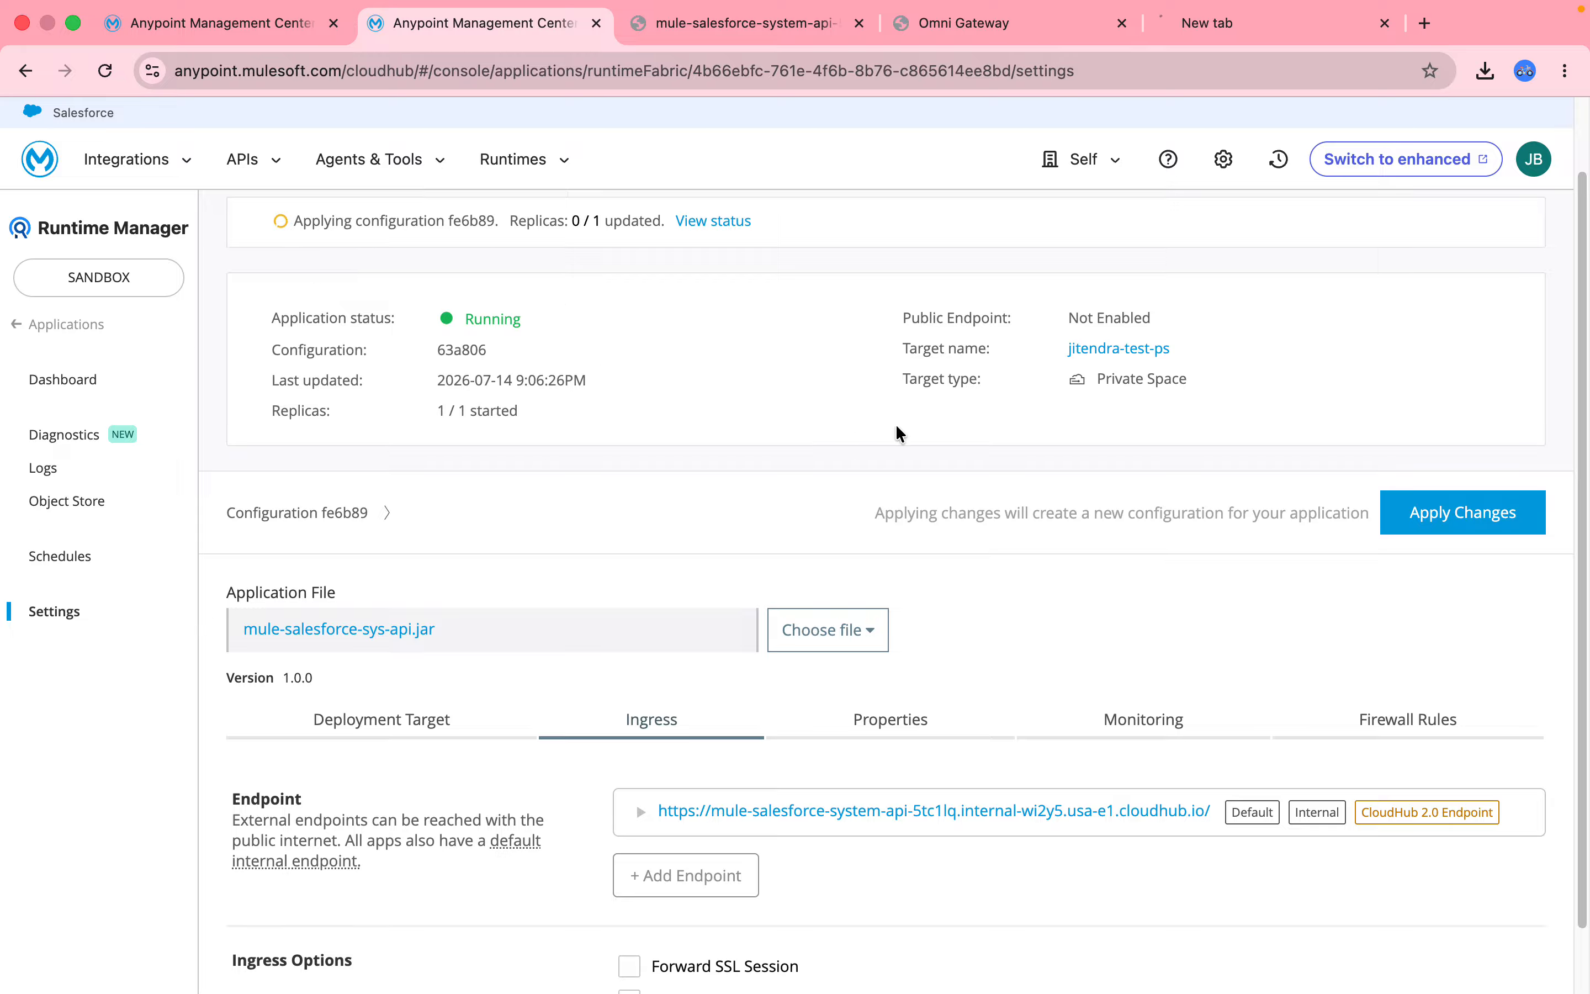
Confirm the sandbox Omni Gateway shows Running, then go to API Manager in the first tab.
click(77, 340)
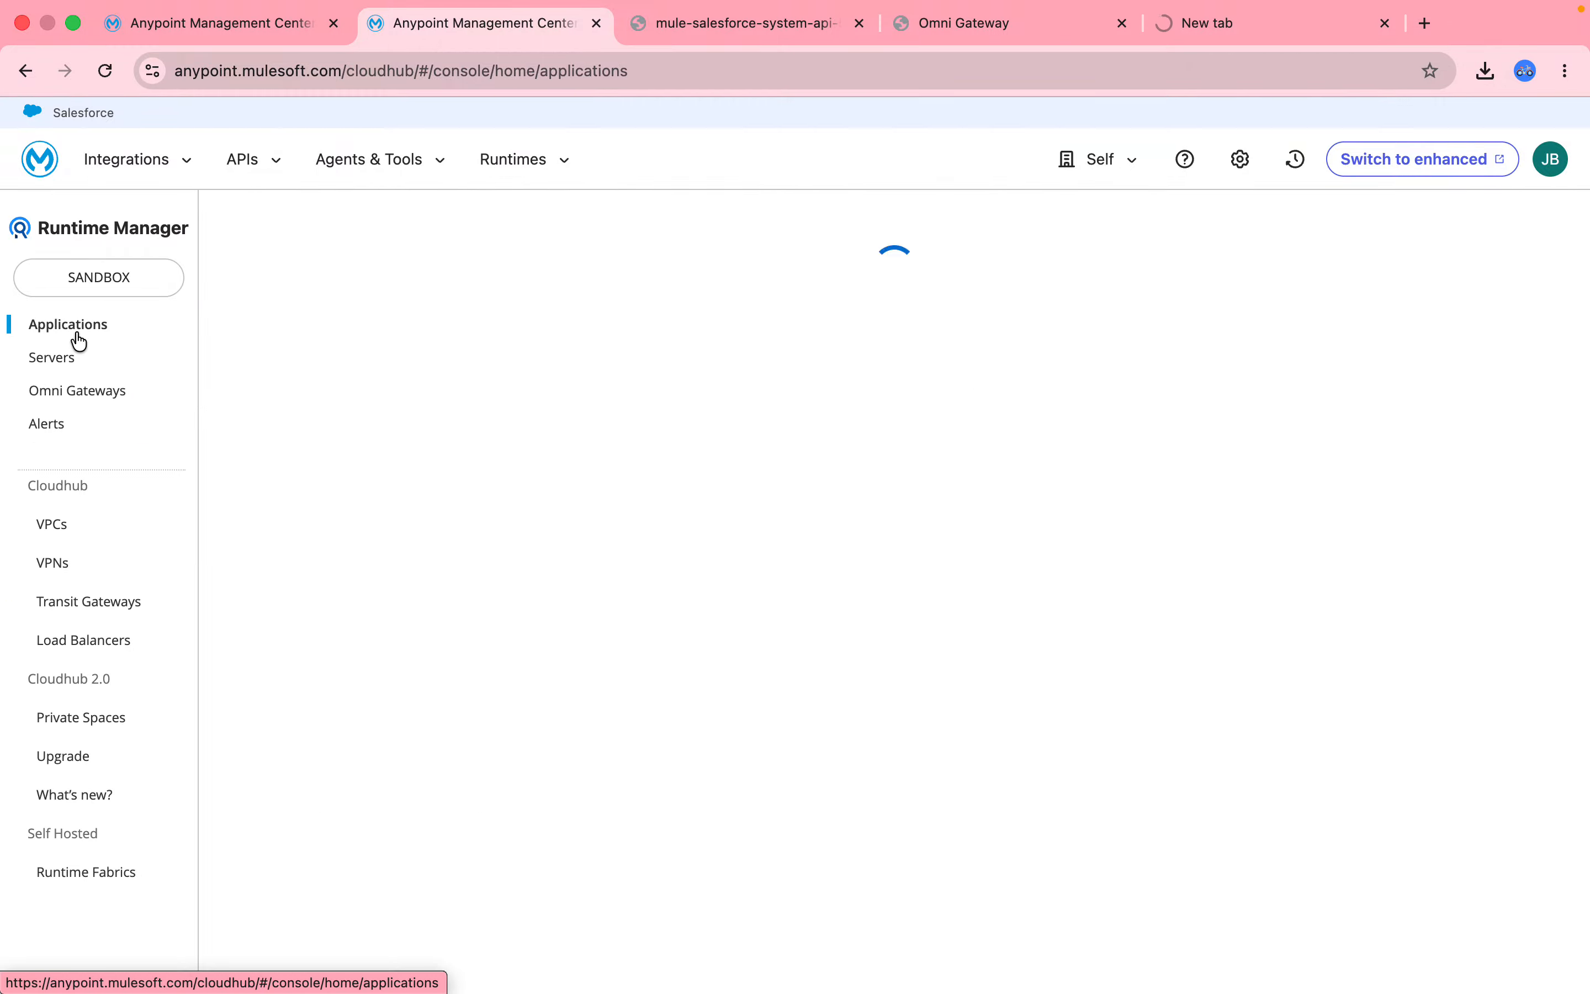
click(82, 401)
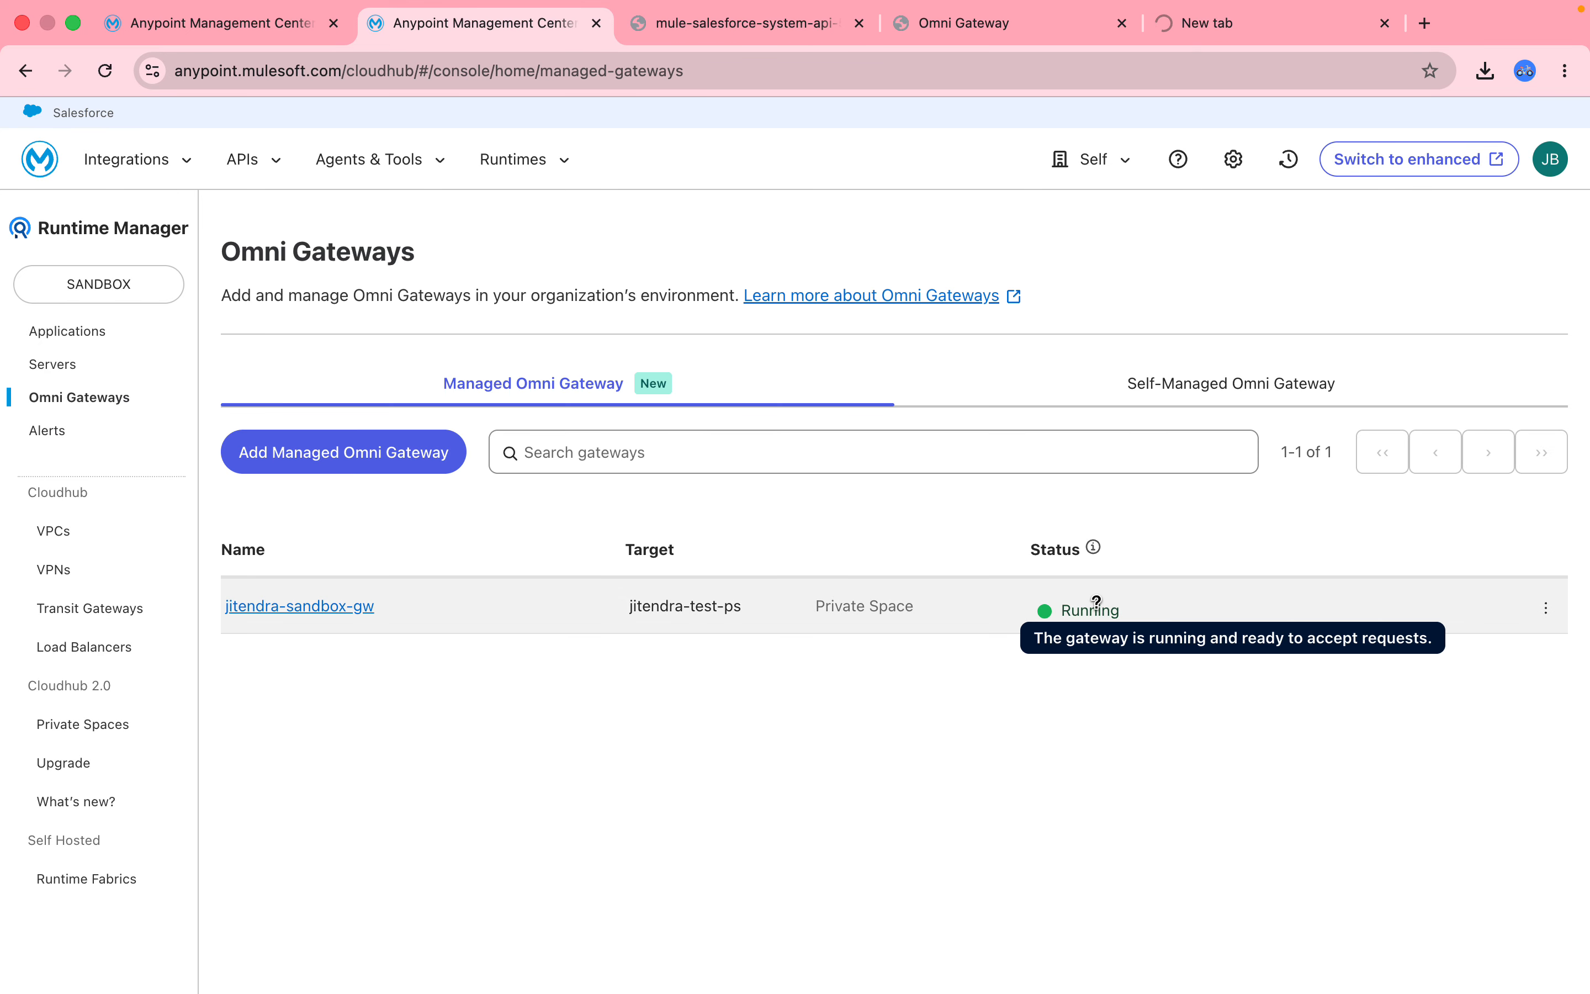
click(235, 162)
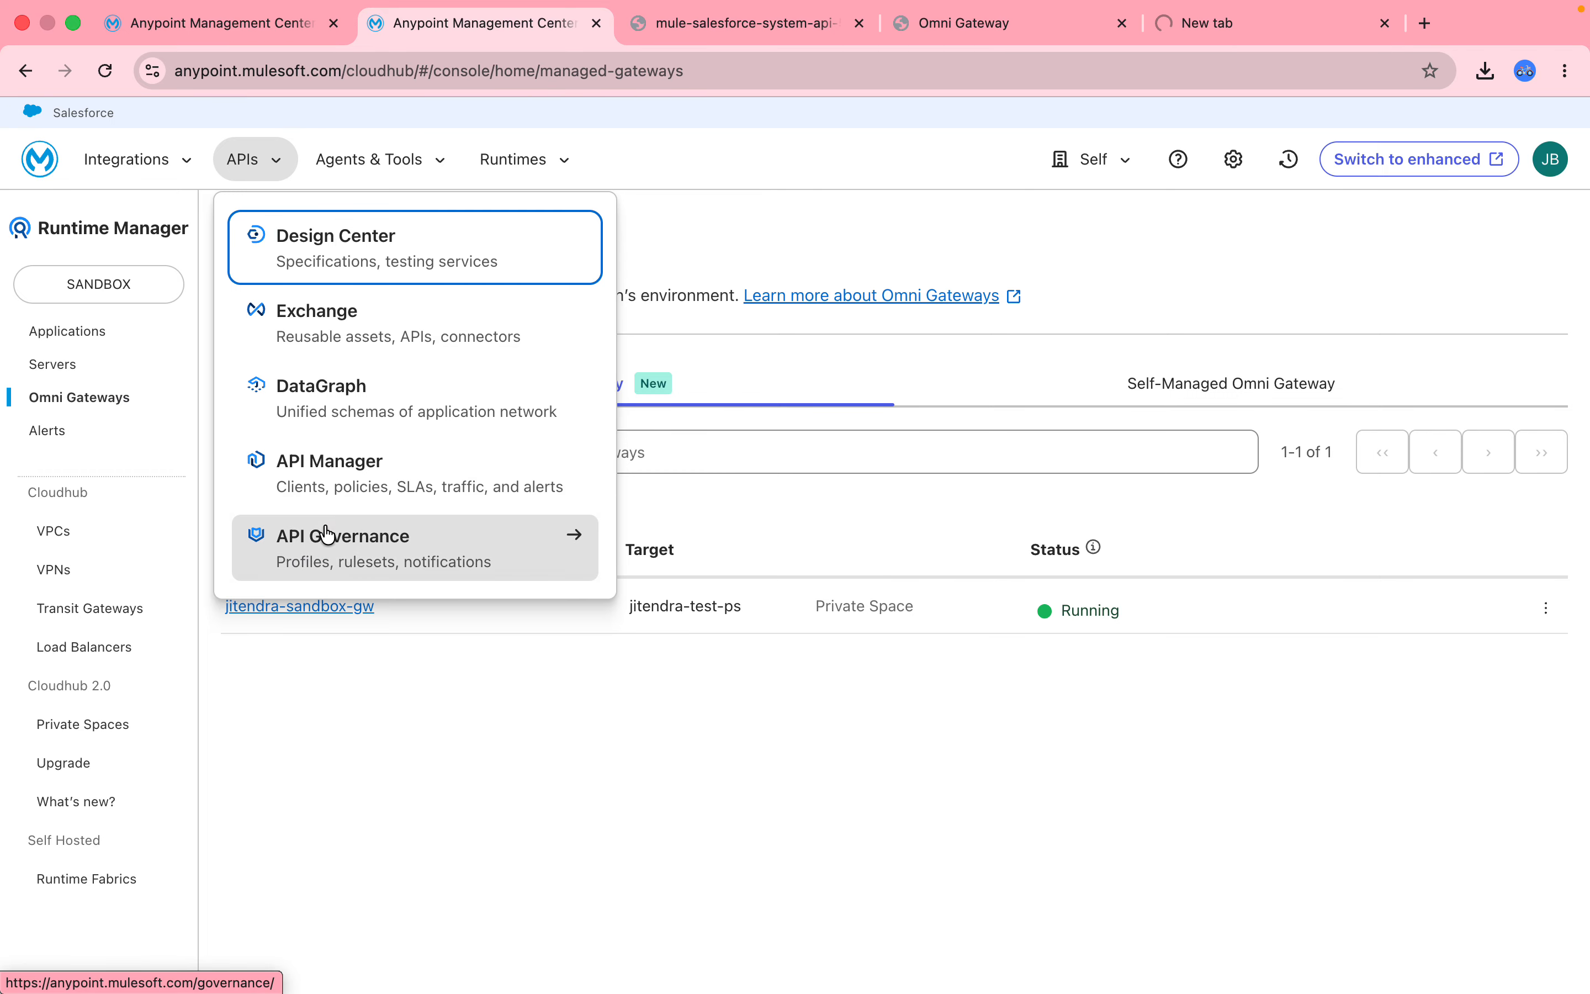
click(339, 19)
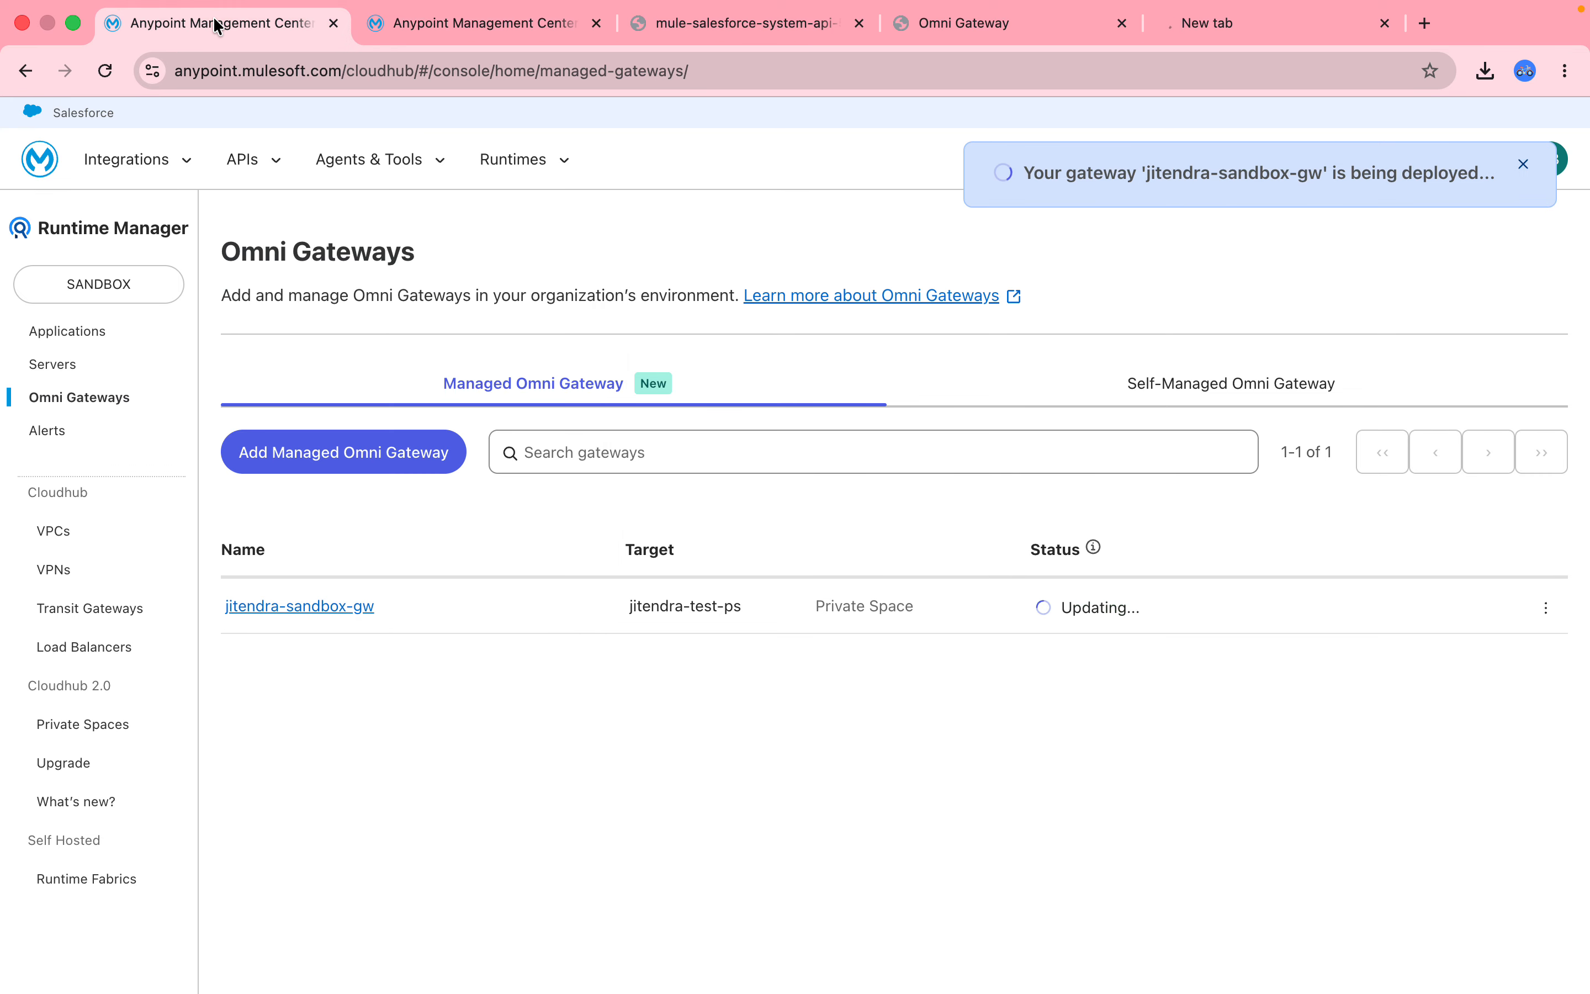
click(253, 165)
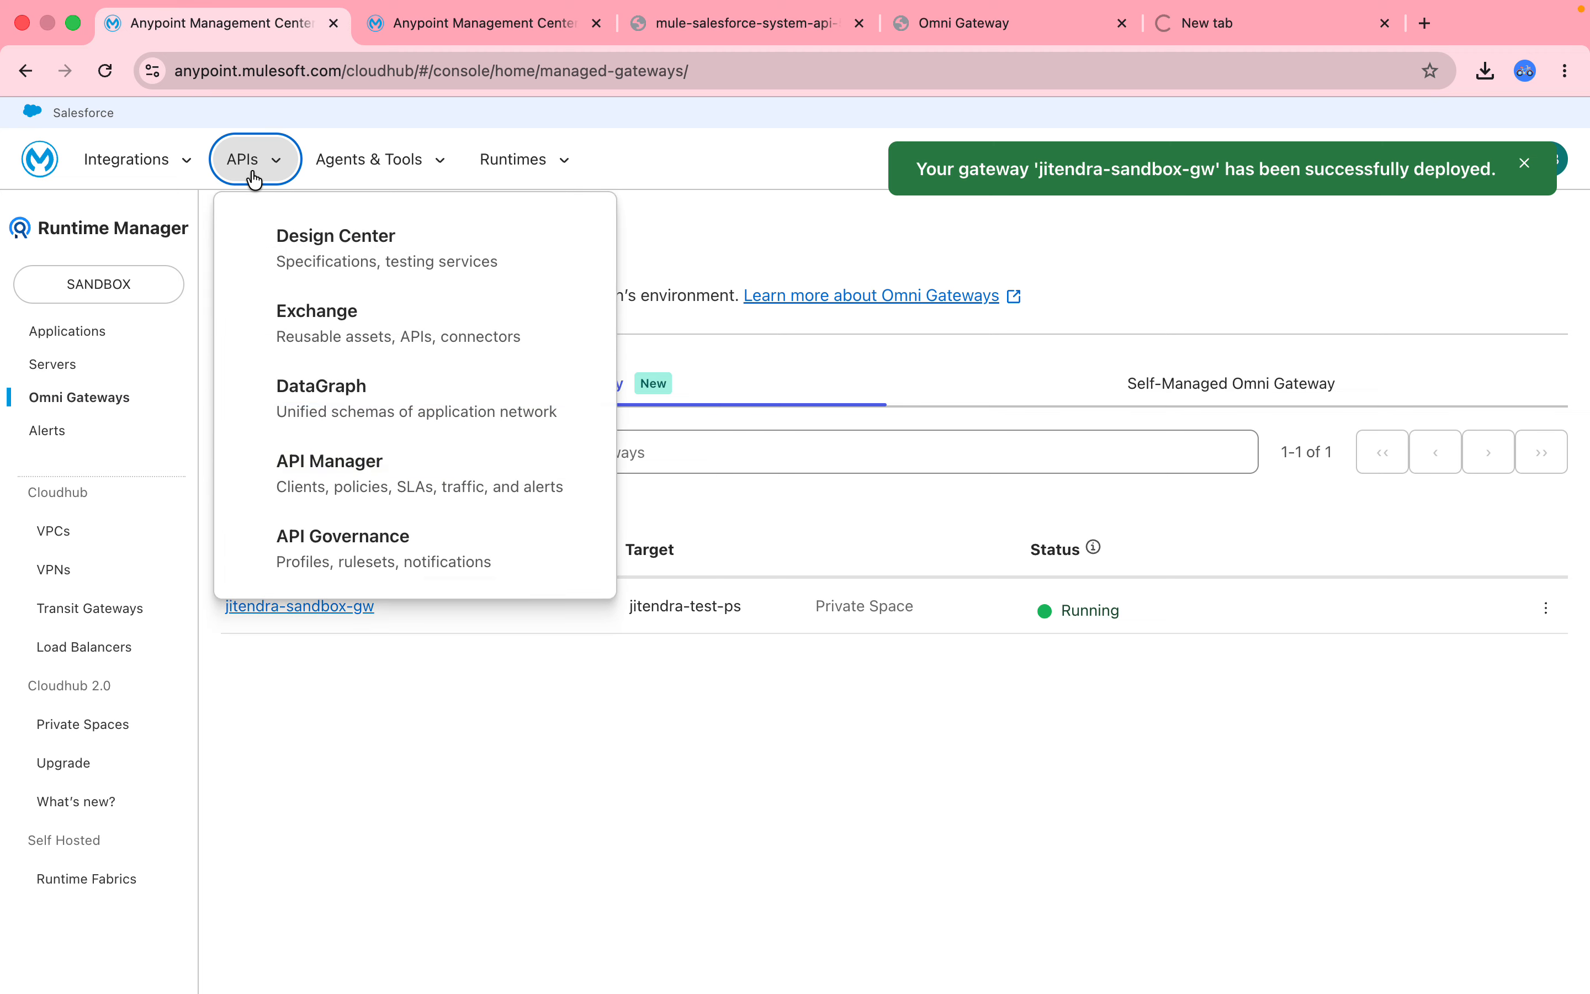
click(328, 506)
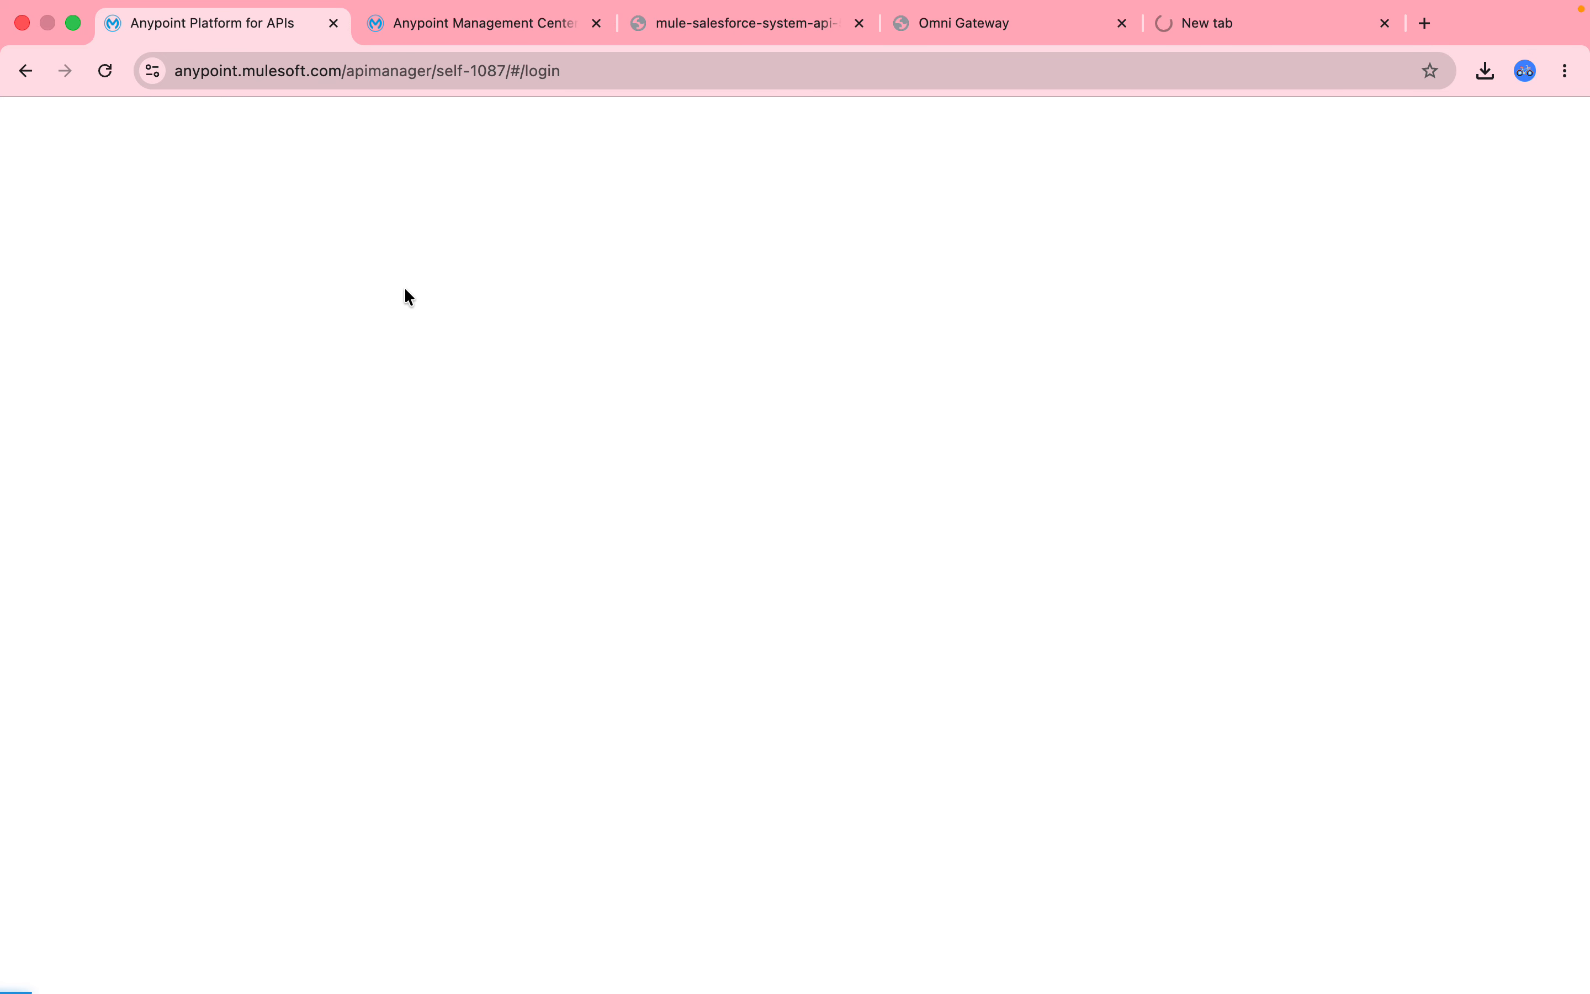
Resend the accounts request to the public URL, seeing HTTP ERROR 404, then return to API Manager.
click(736, 56)
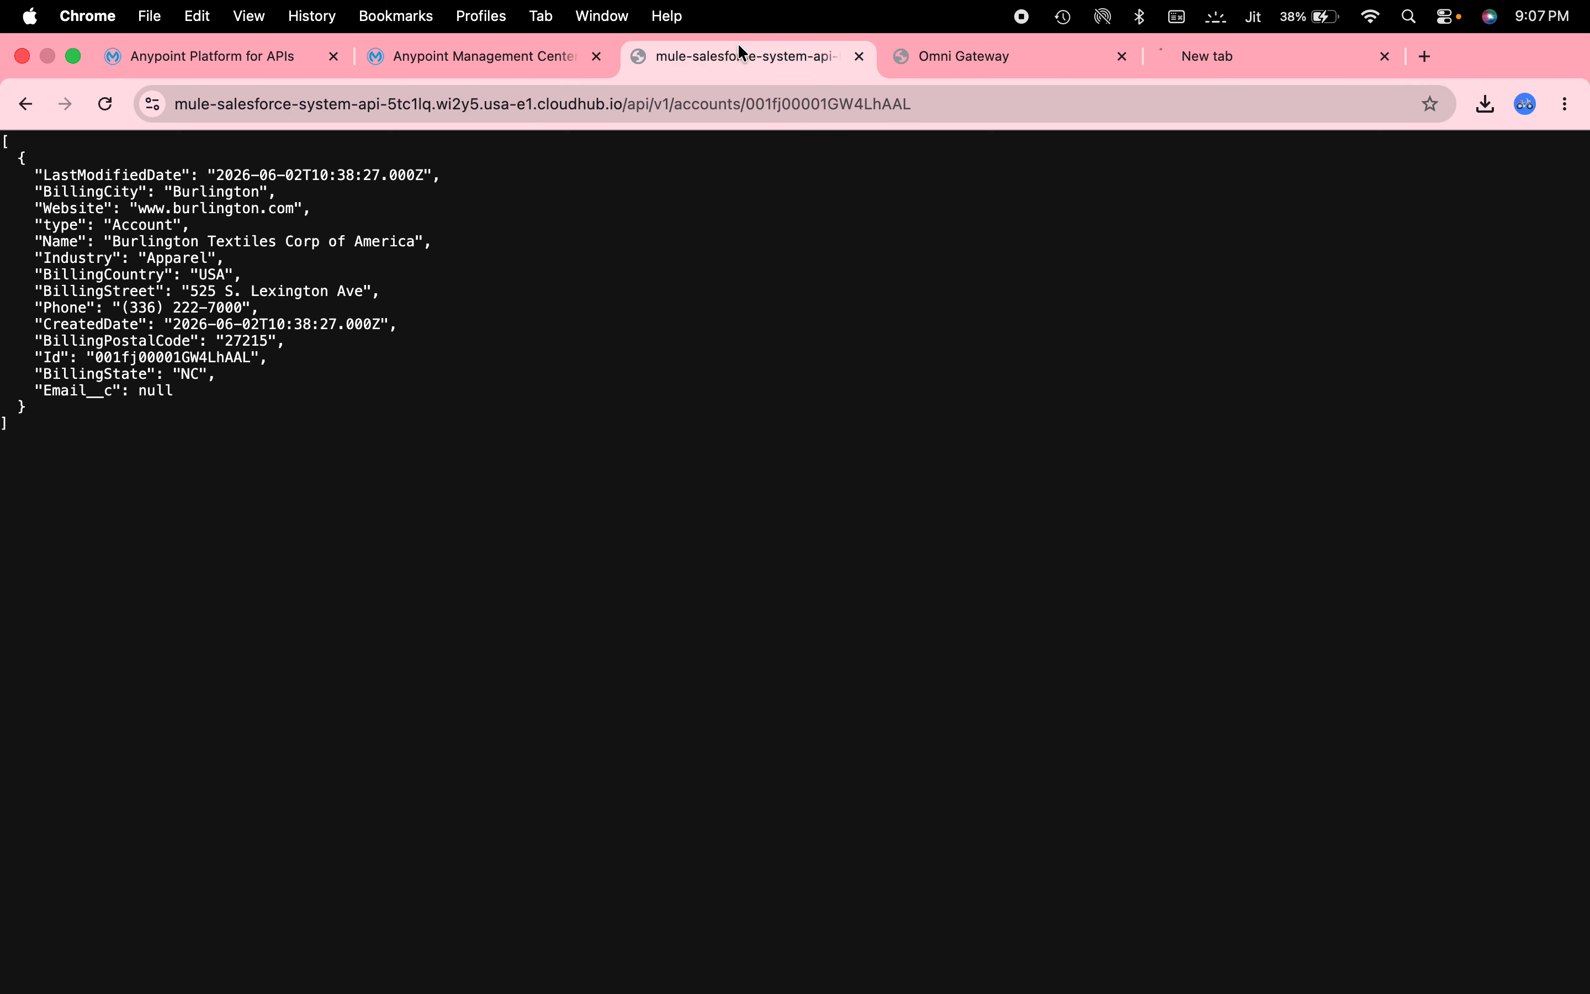
drag(671, 103, 664, 103)
key(Return)
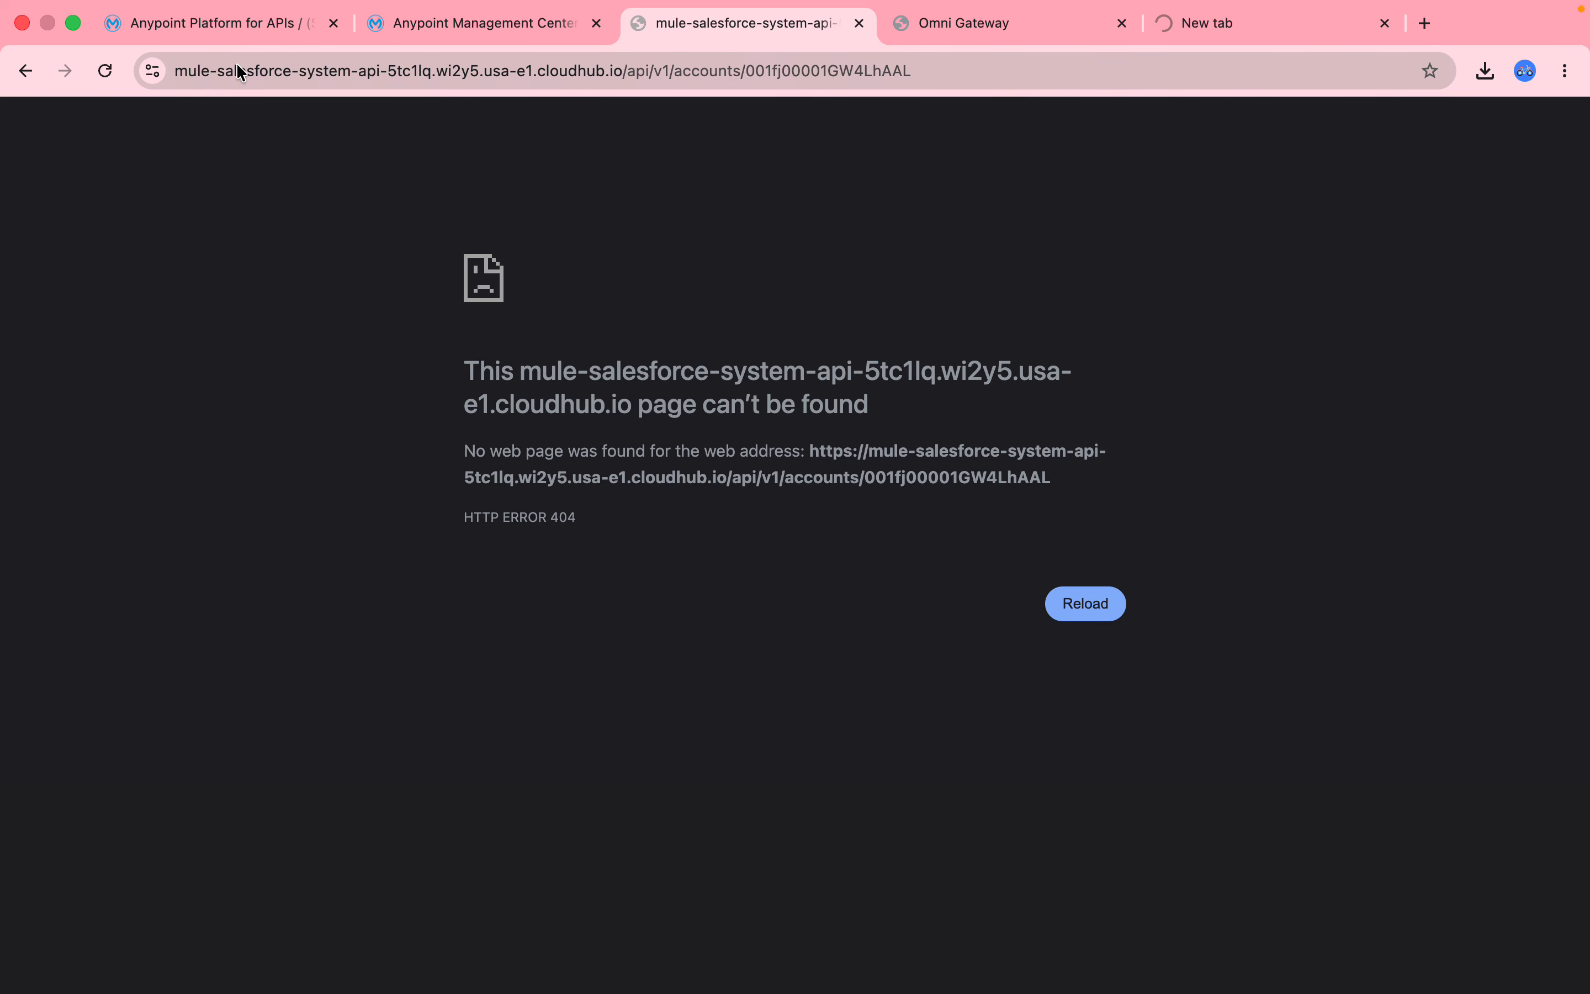
click(245, 33)
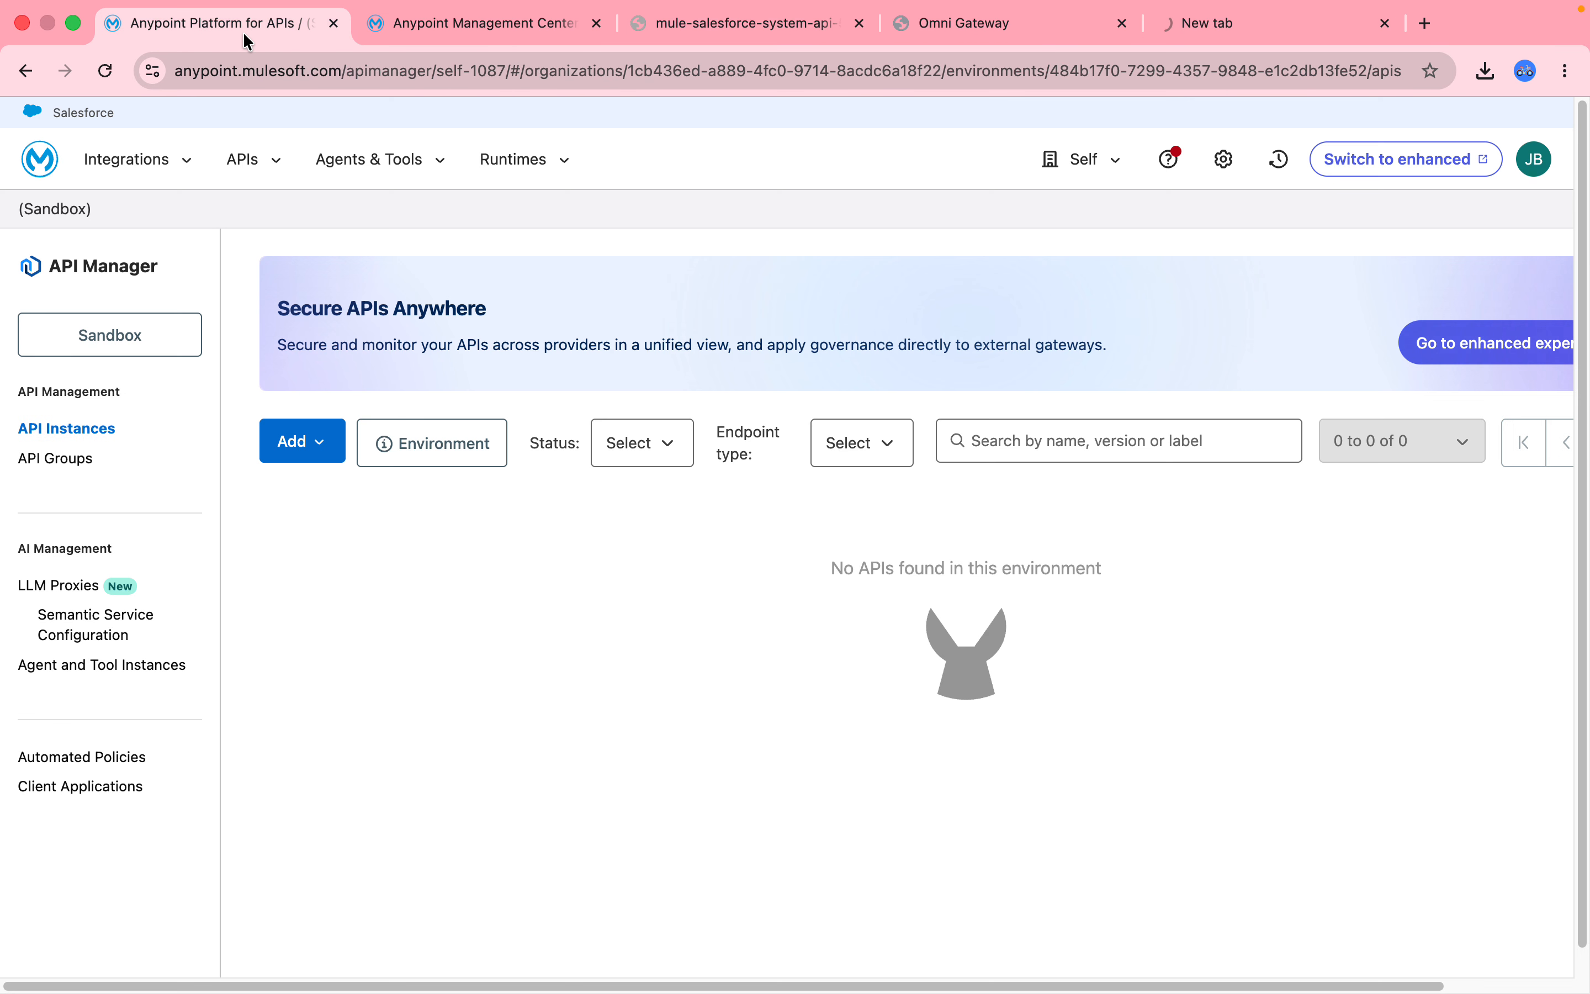
Start adding a new API on Omni Gateway with the sandbox gateway as runtime.
click(319, 453)
click(330, 515)
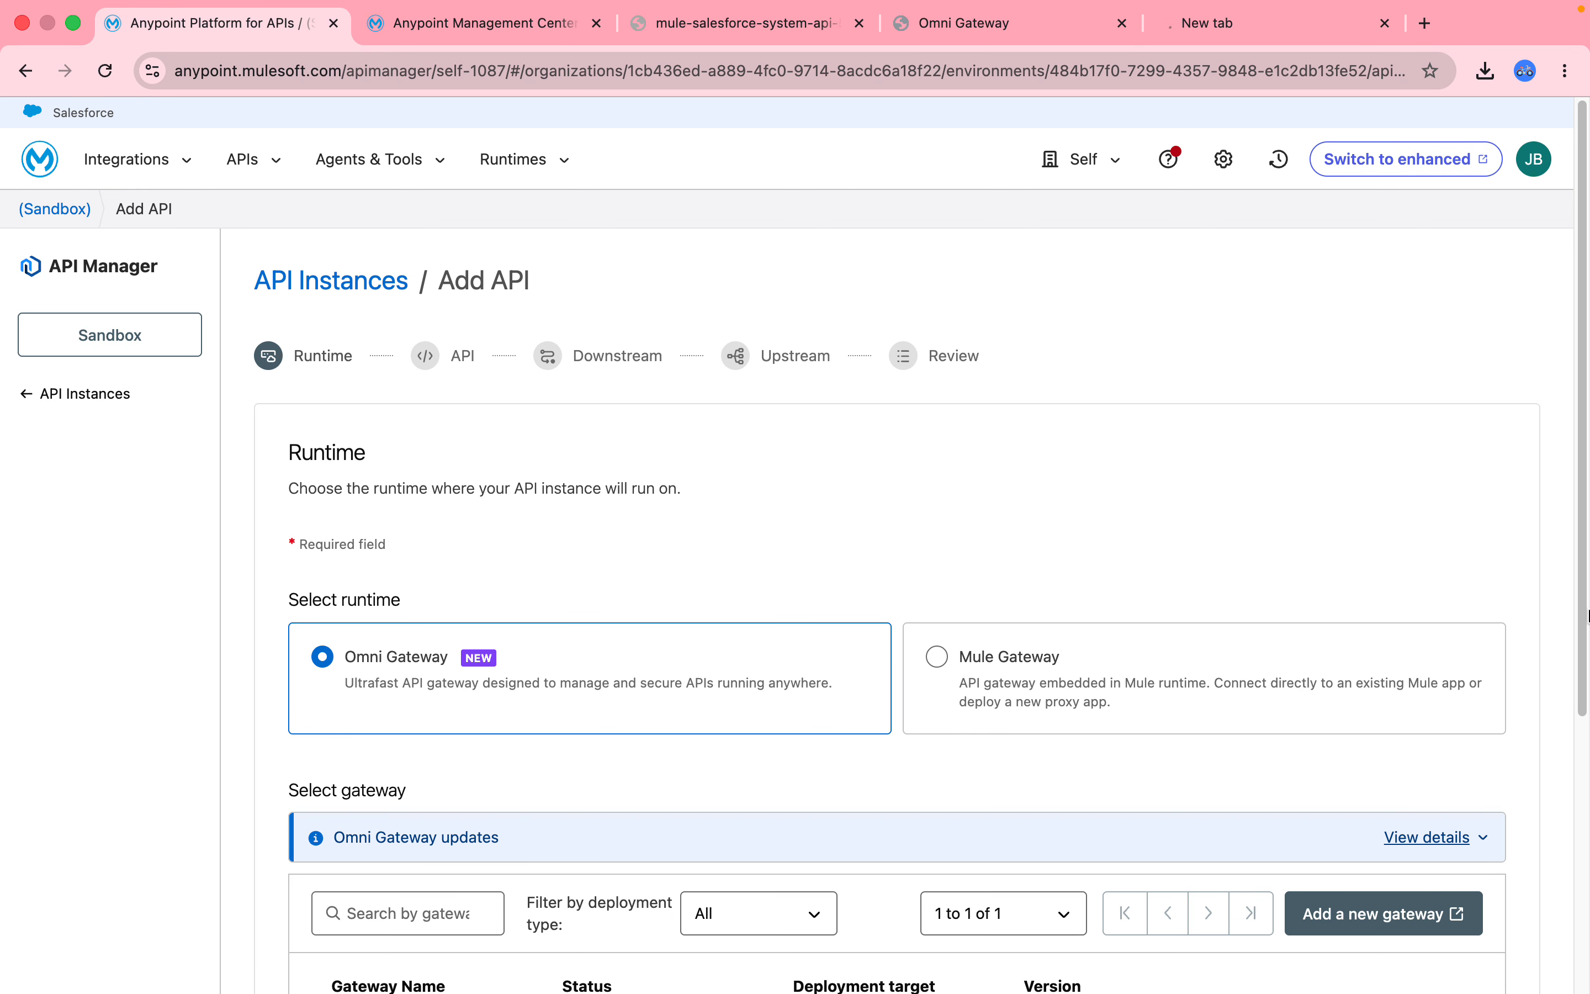
drag(1588, 449, 1565, 781)
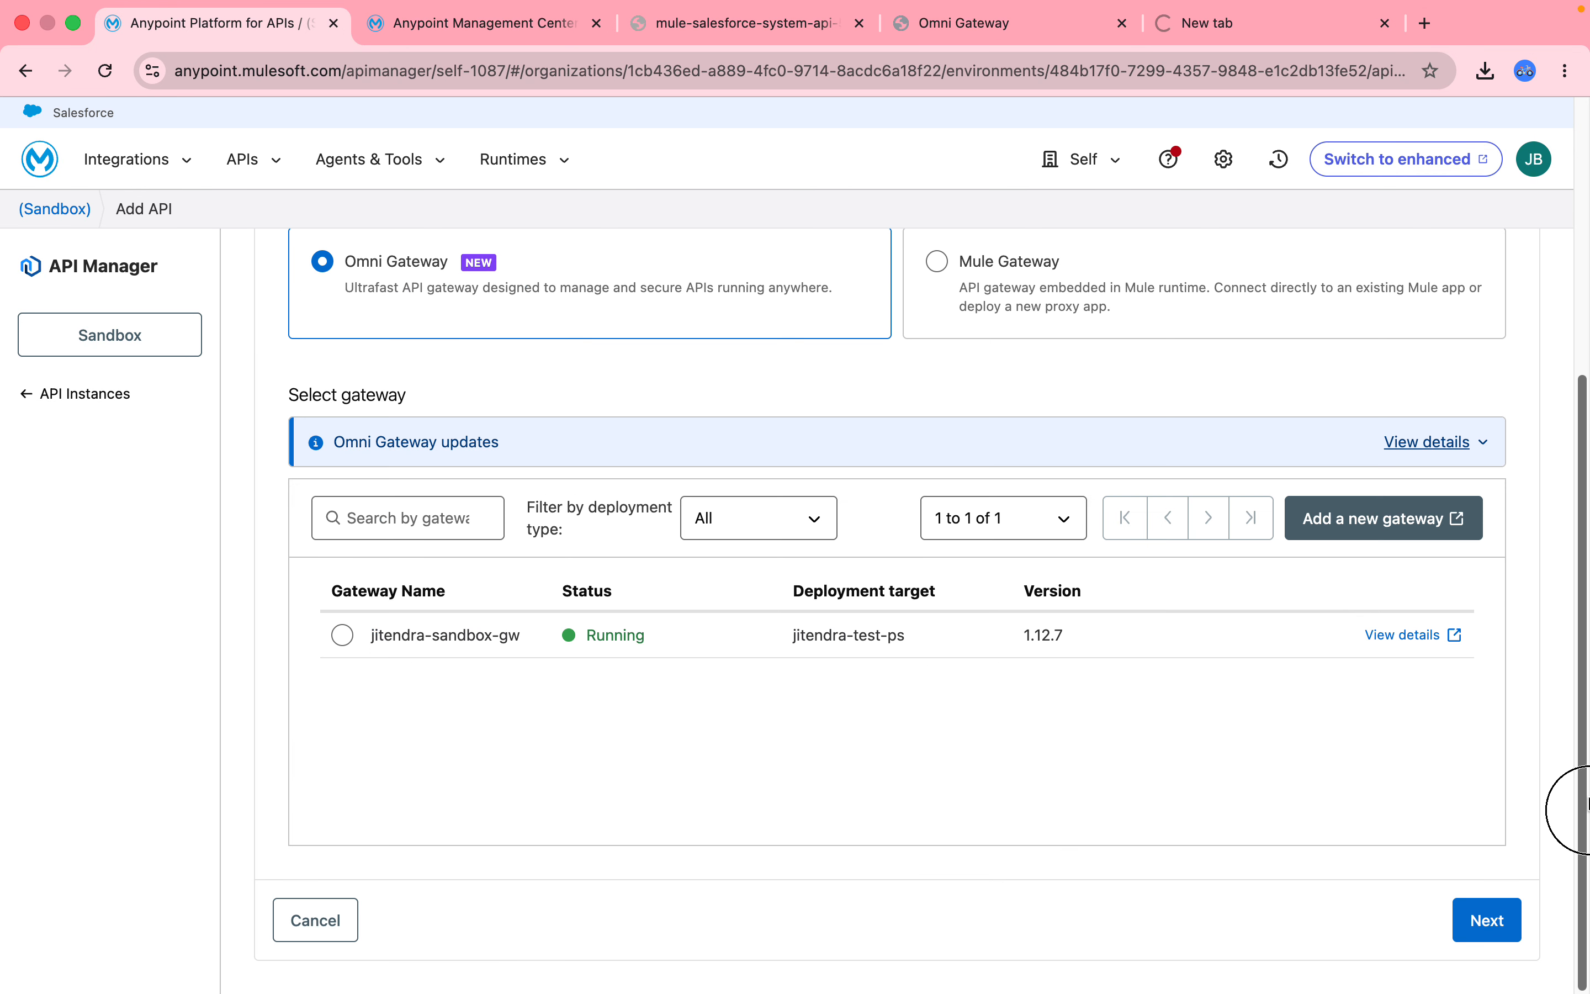
click(345, 639)
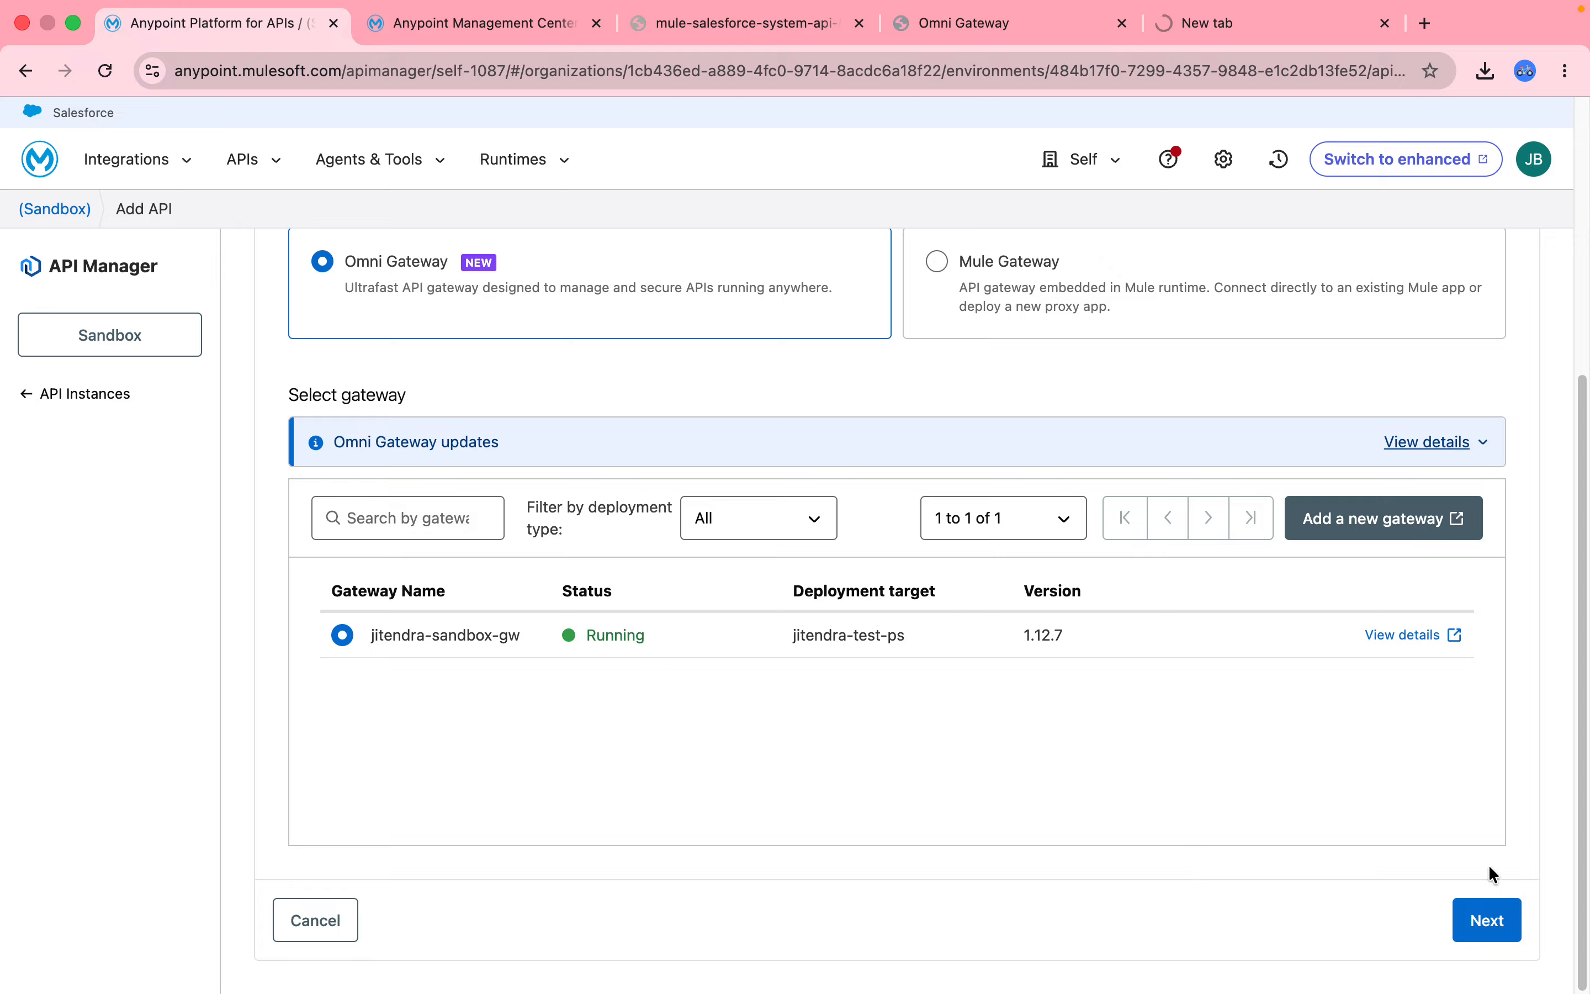
click(1490, 925)
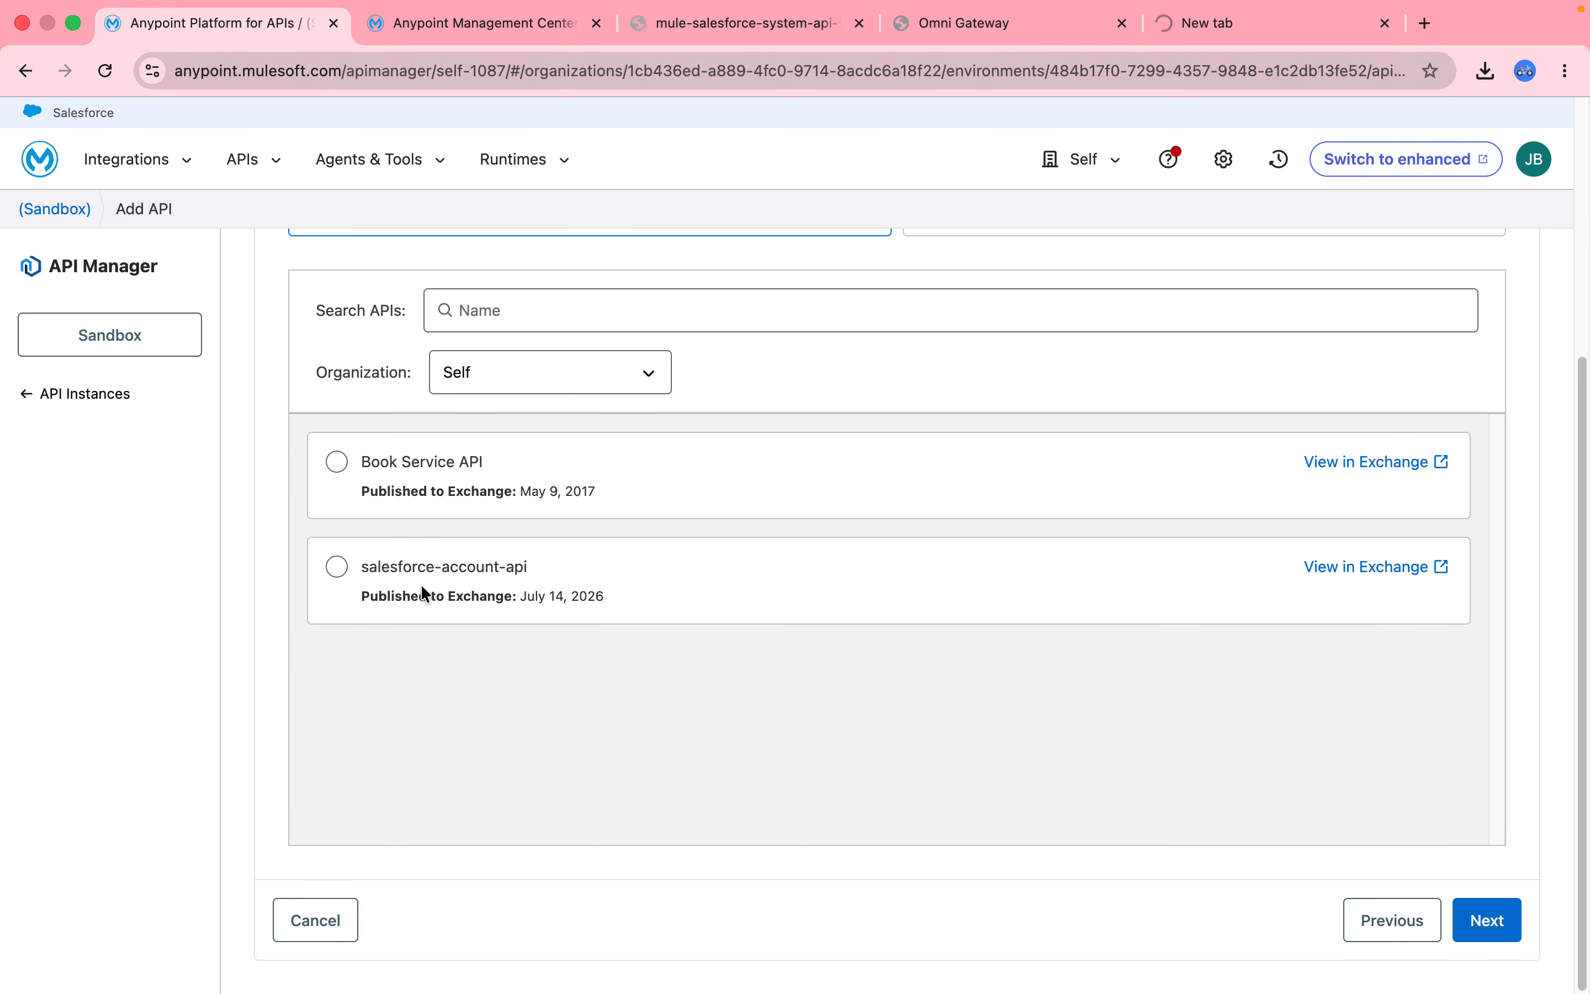
Select the salesforce-account-api asset (v1, 1.0.0) with asset type RAML/OAS.
click(338, 568)
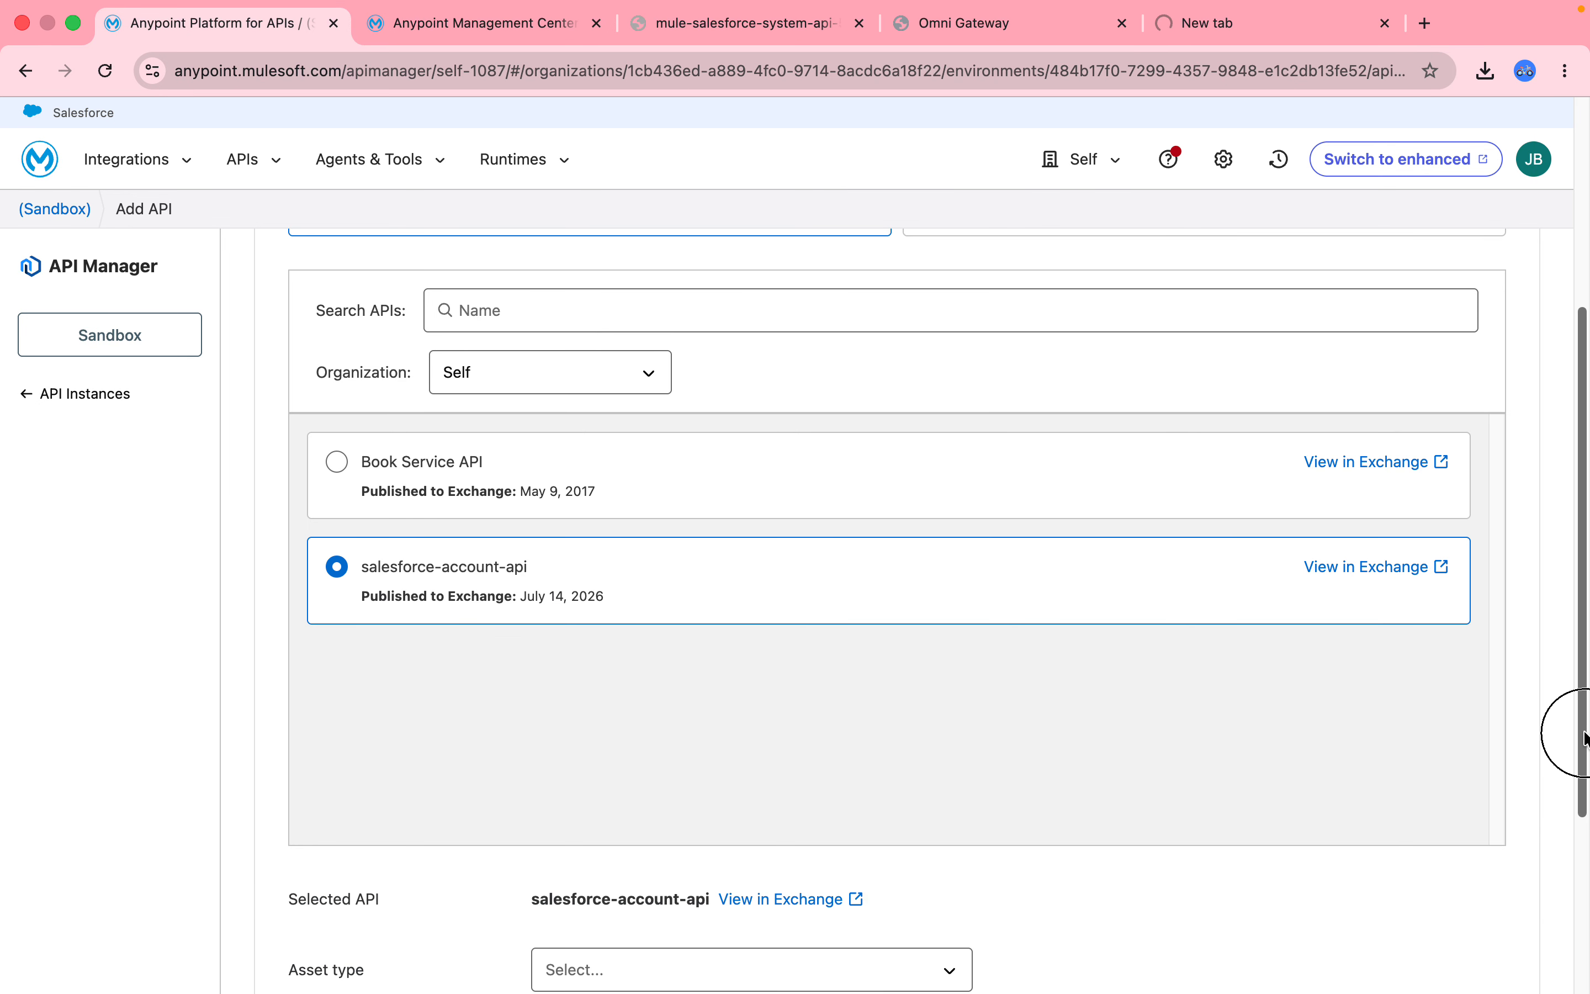
drag(1584, 735, 1561, 951)
click(936, 669)
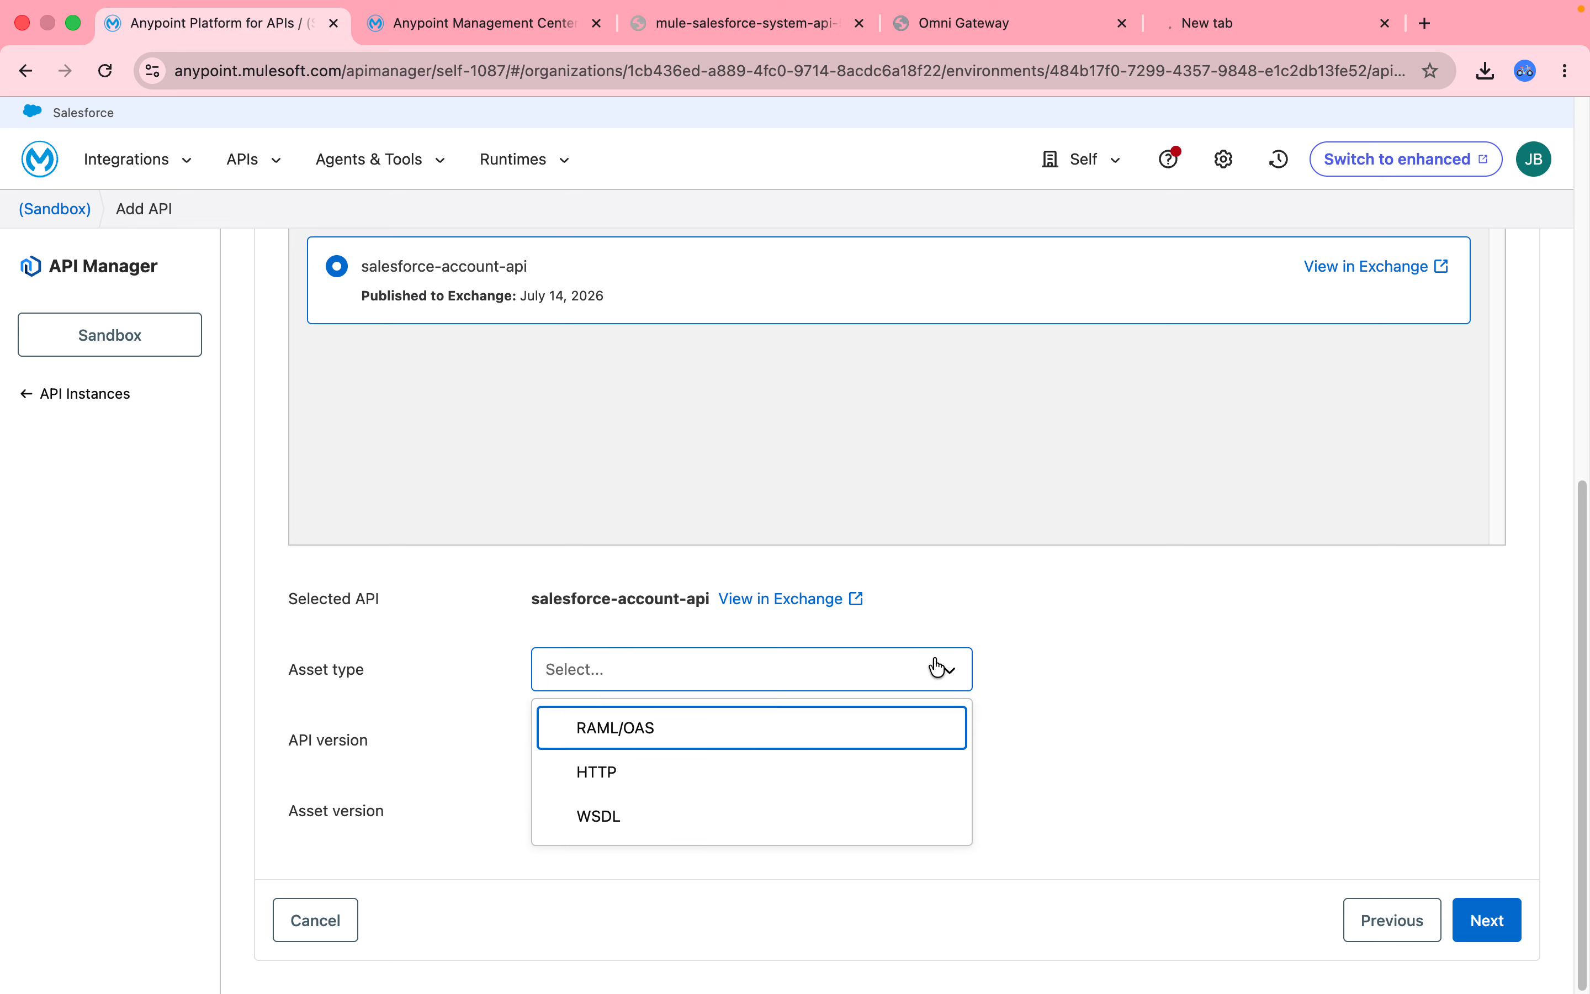
click(633, 741)
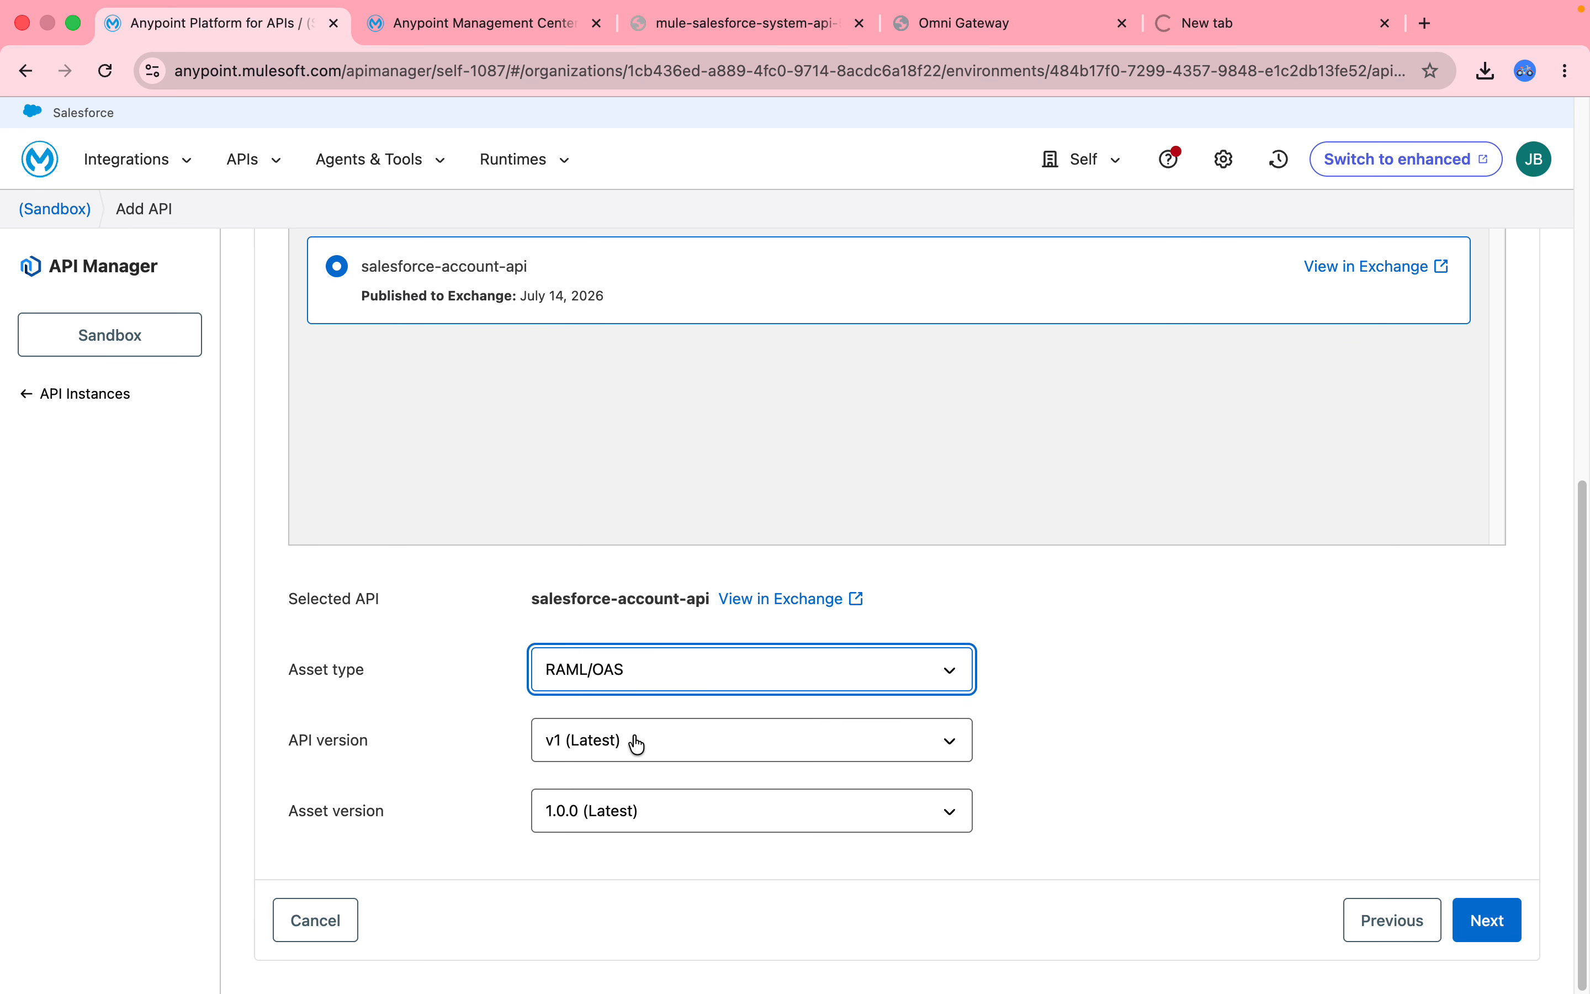
click(1242, 722)
click(1494, 927)
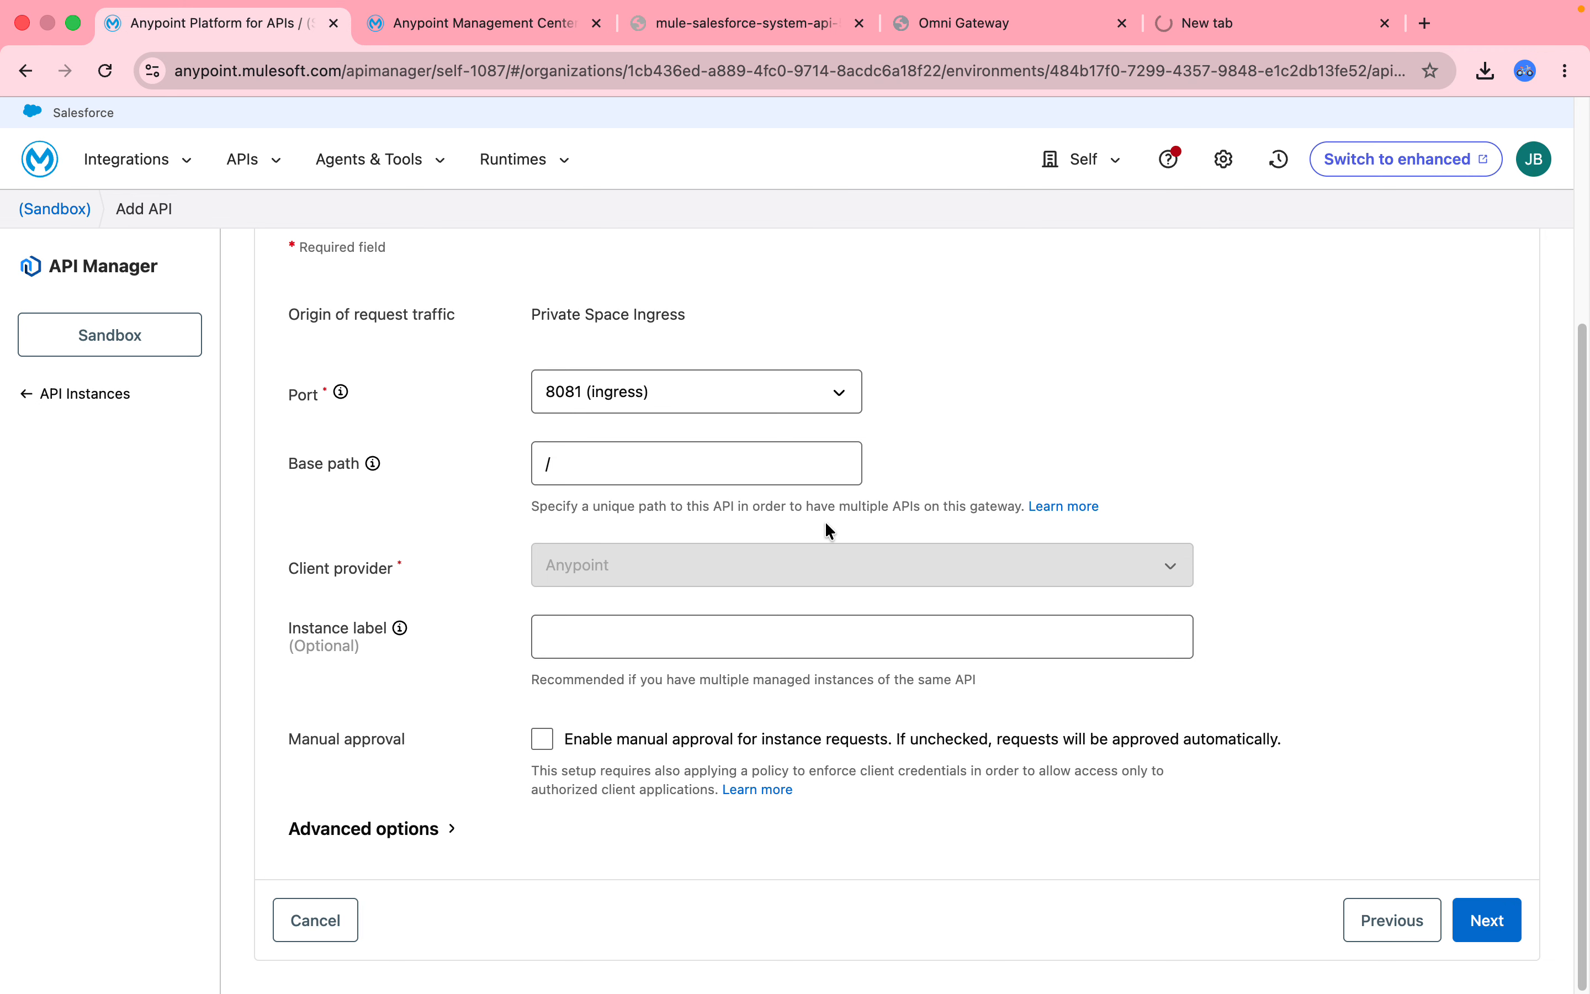
Label the instance 'Salesforce System API', check advanced options, and continue to the Upstream step.
click(597, 641)
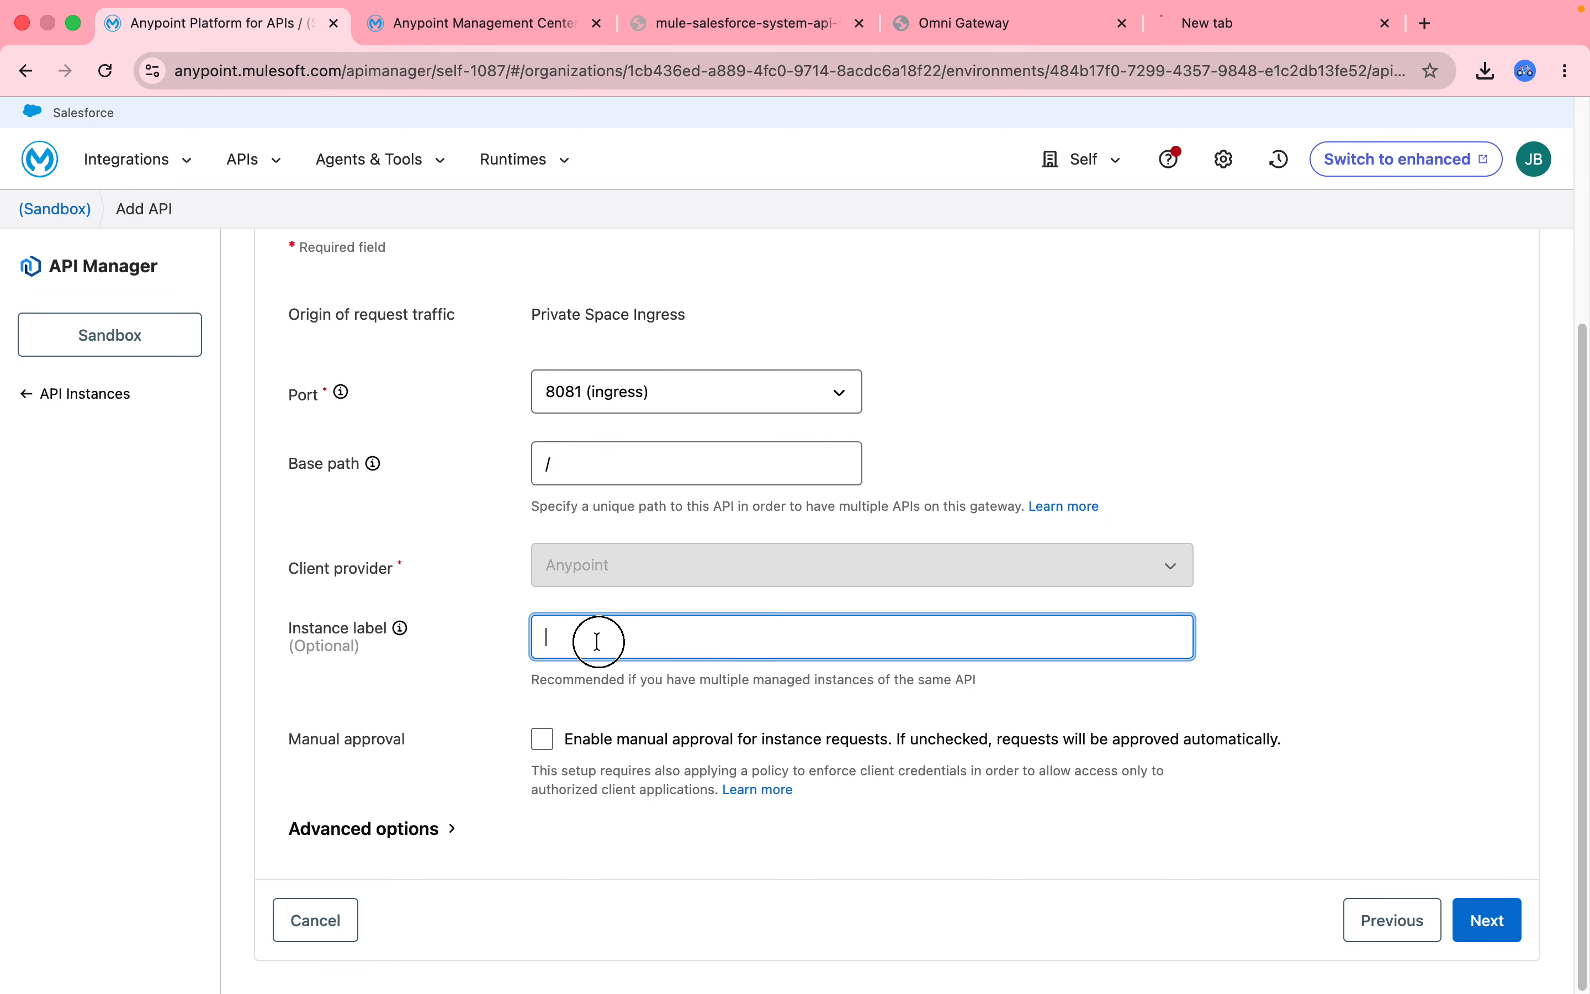
text(Salesfo)
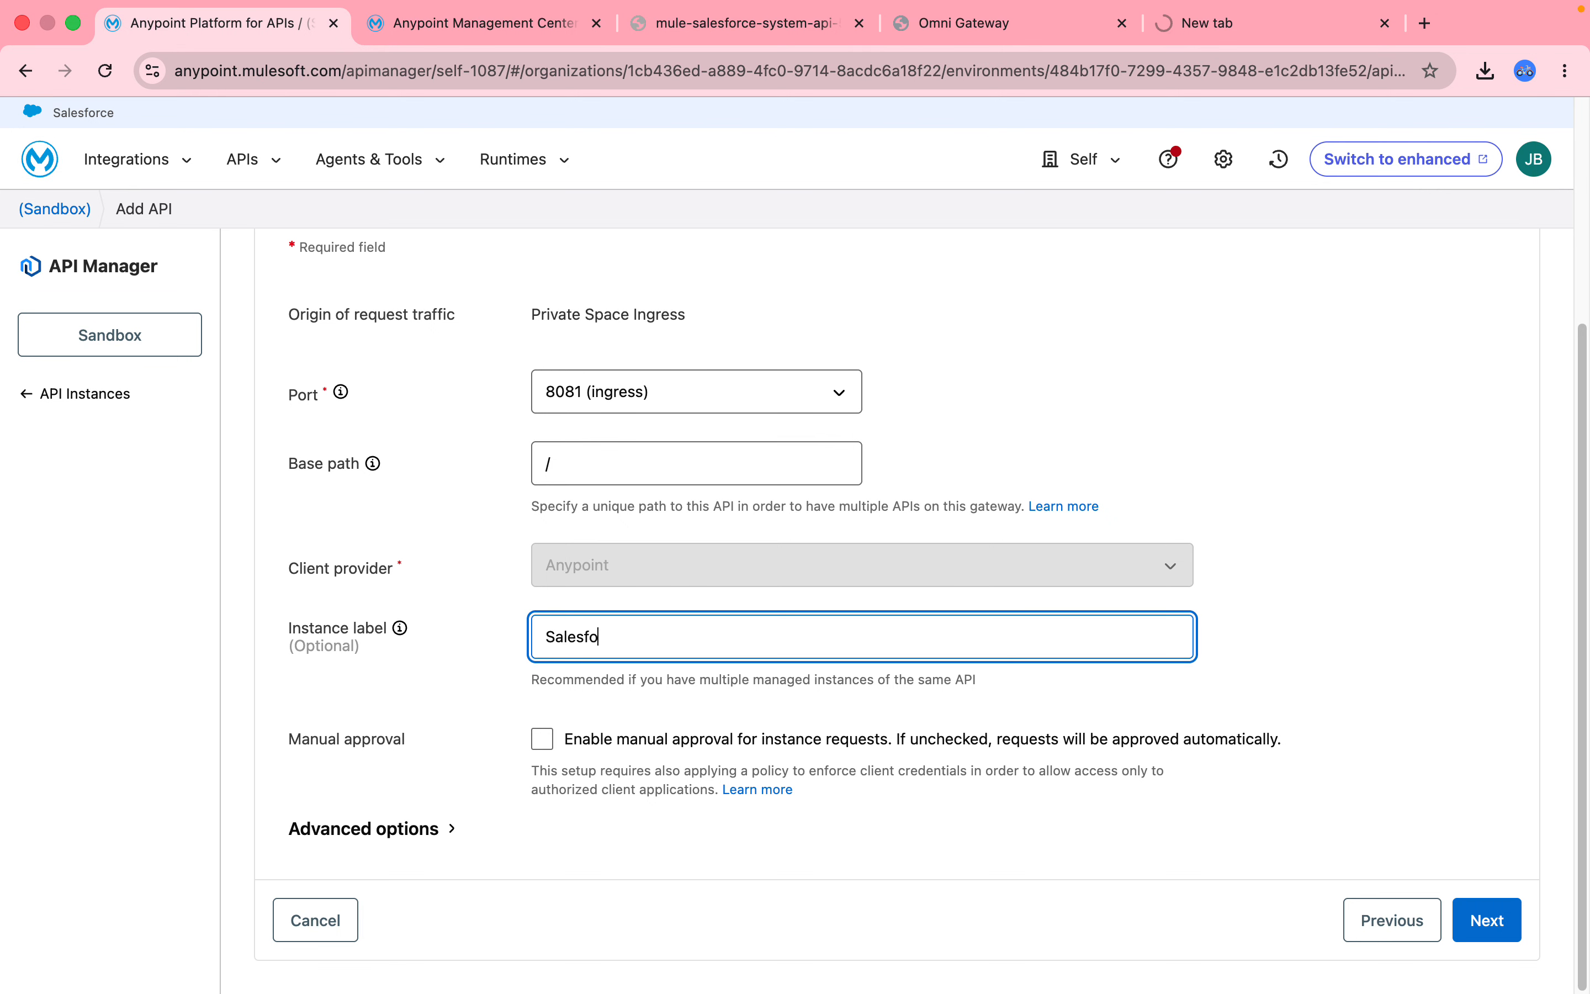
text(rce System API)
click(424, 829)
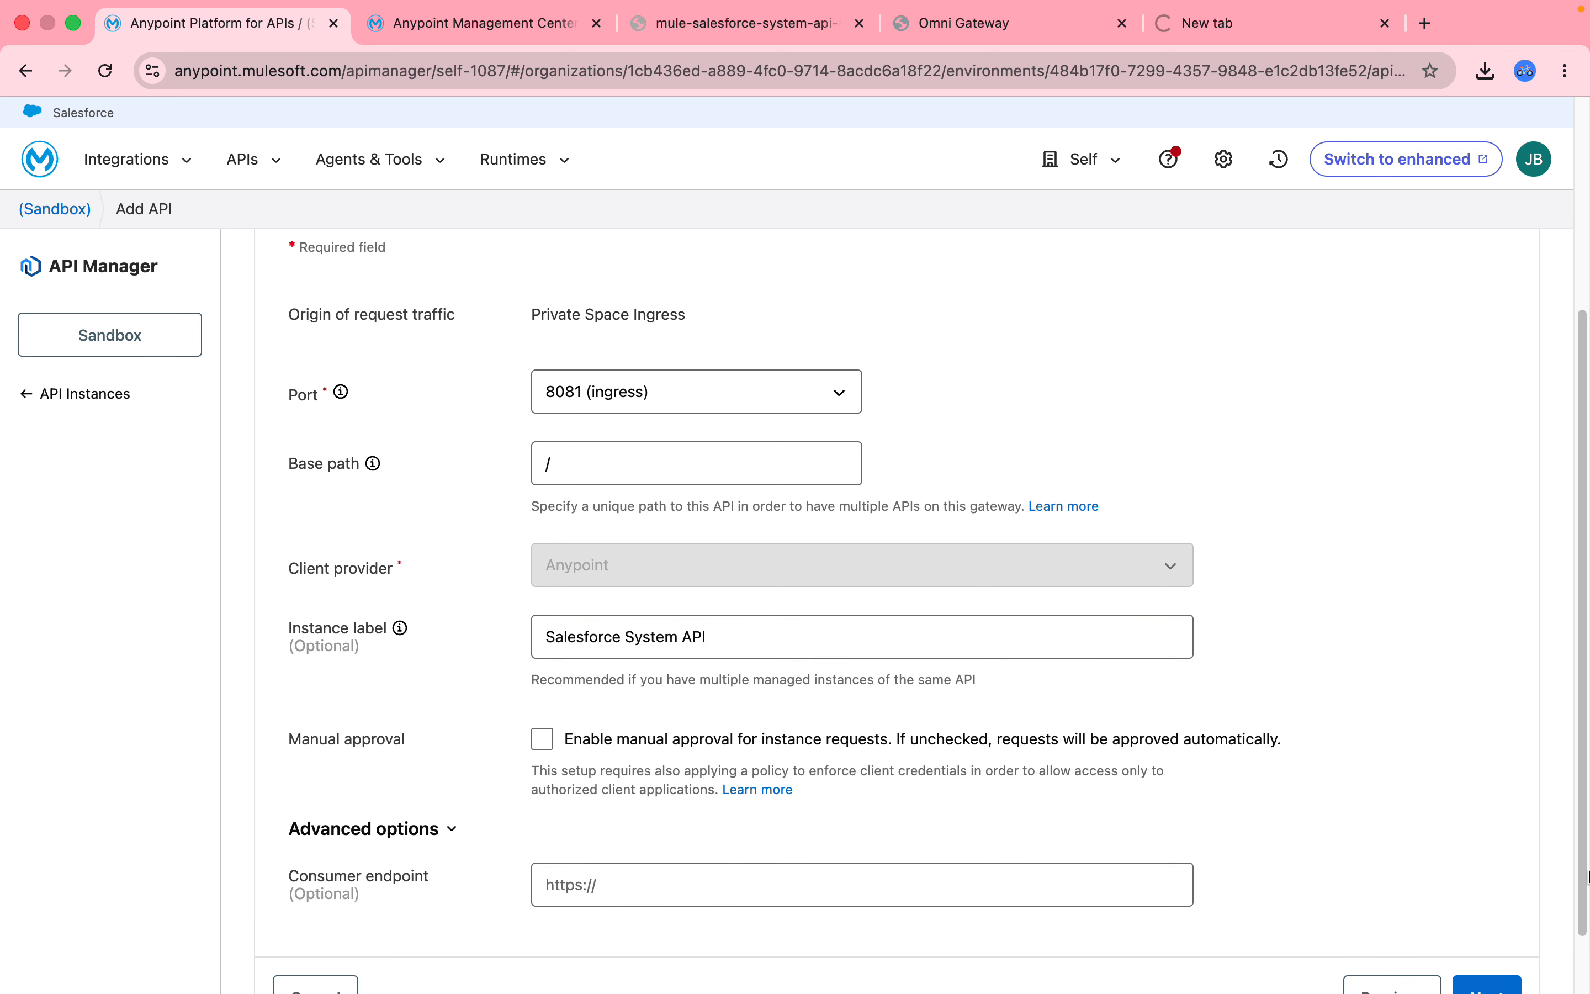
click(1490, 984)
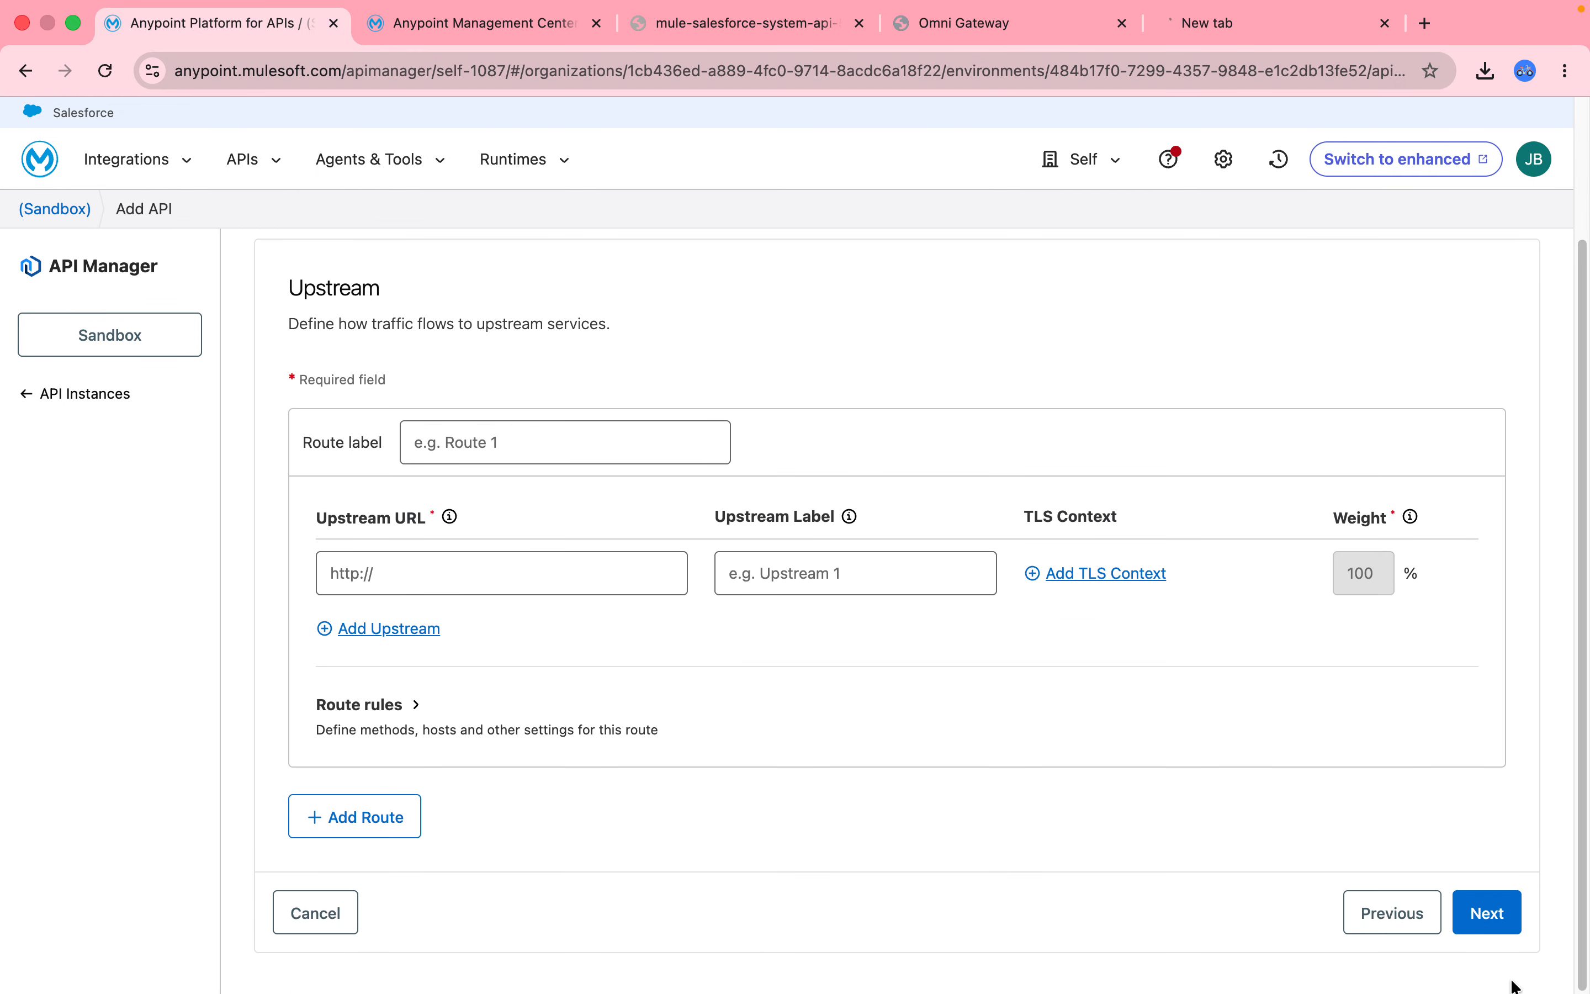
Label the route 'Salesforce System Route' and its upstream 'Salesforce System Route Label'.
click(491, 434)
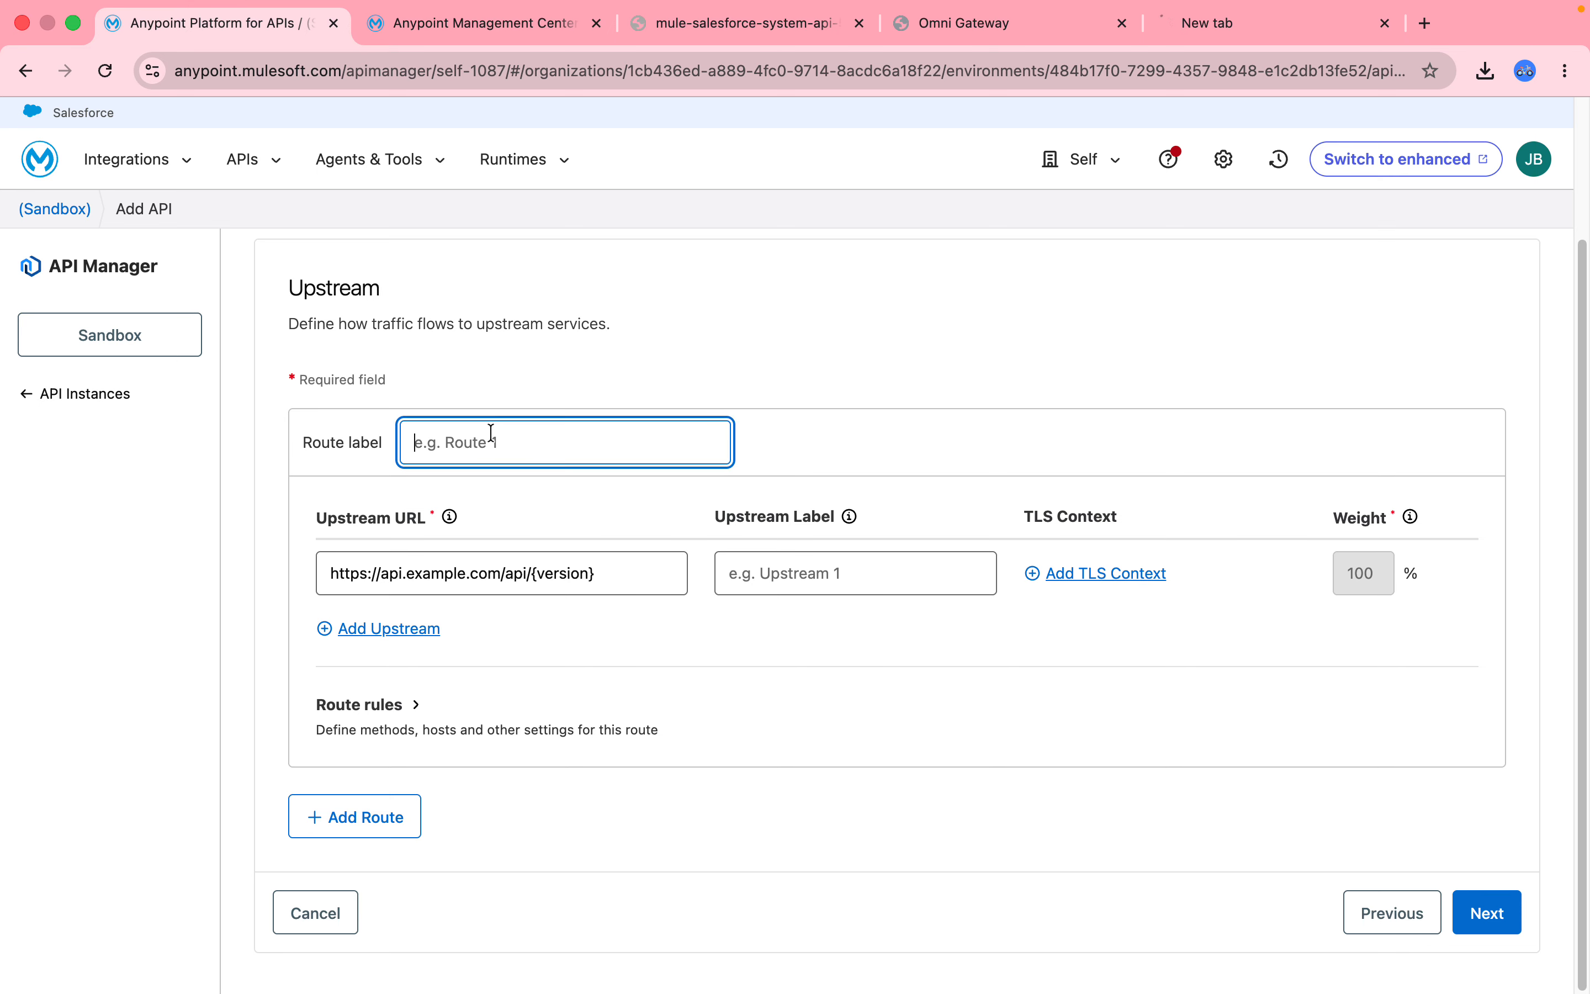
text(Salesforce System Route)
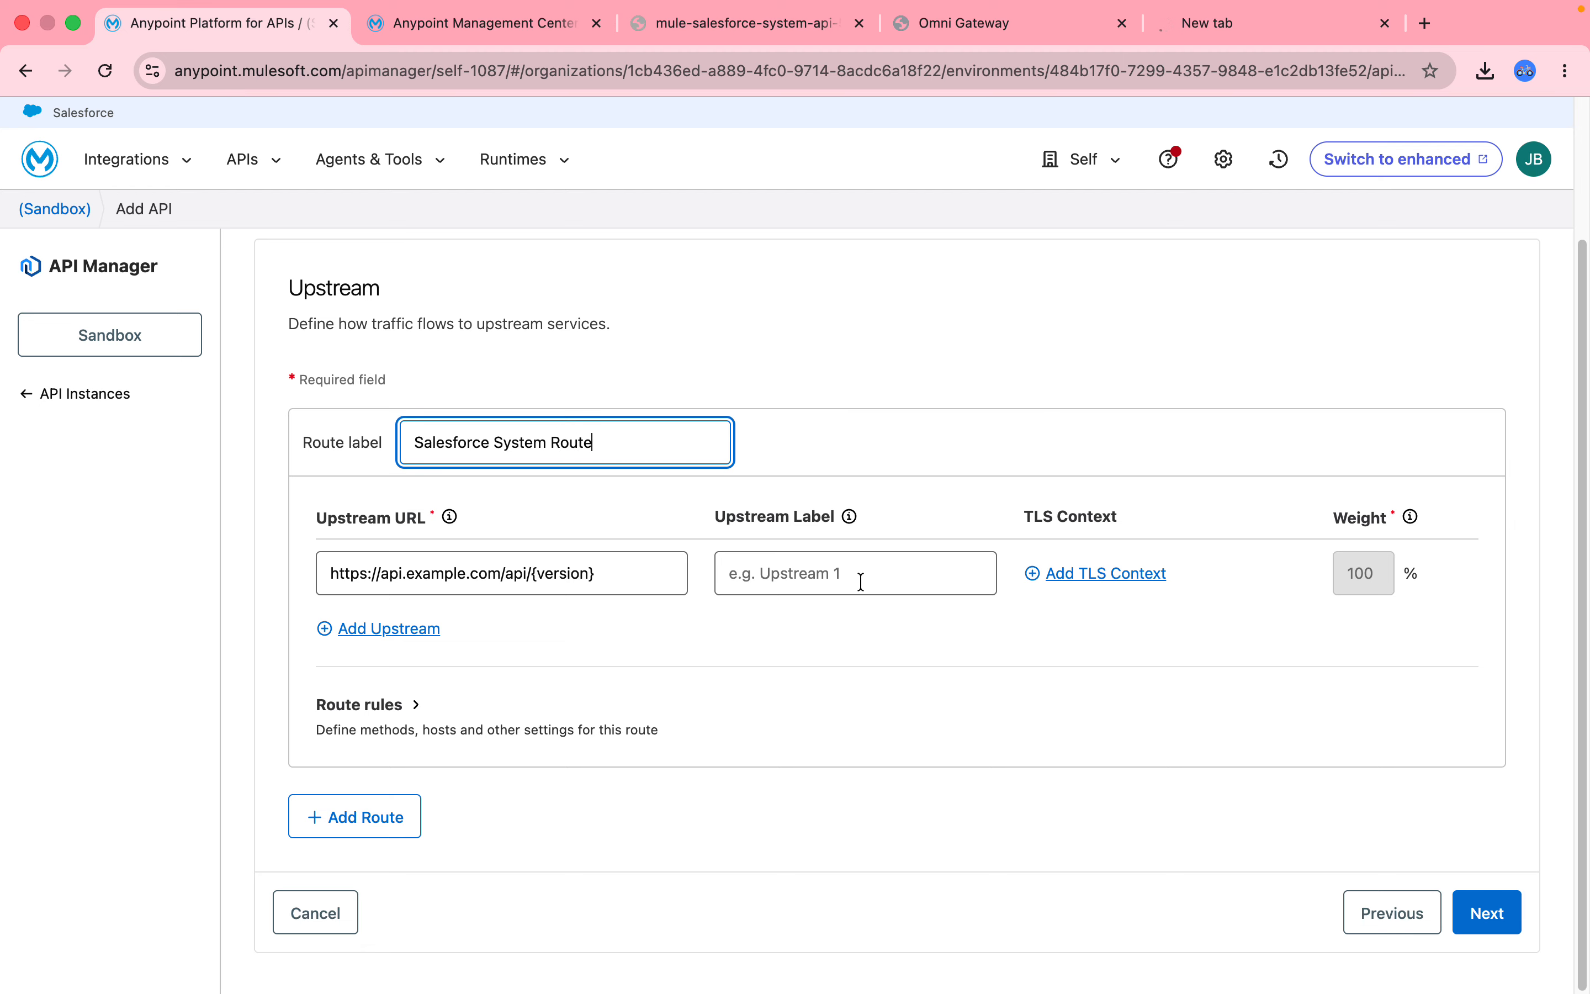
click(840, 569)
text(Sales)
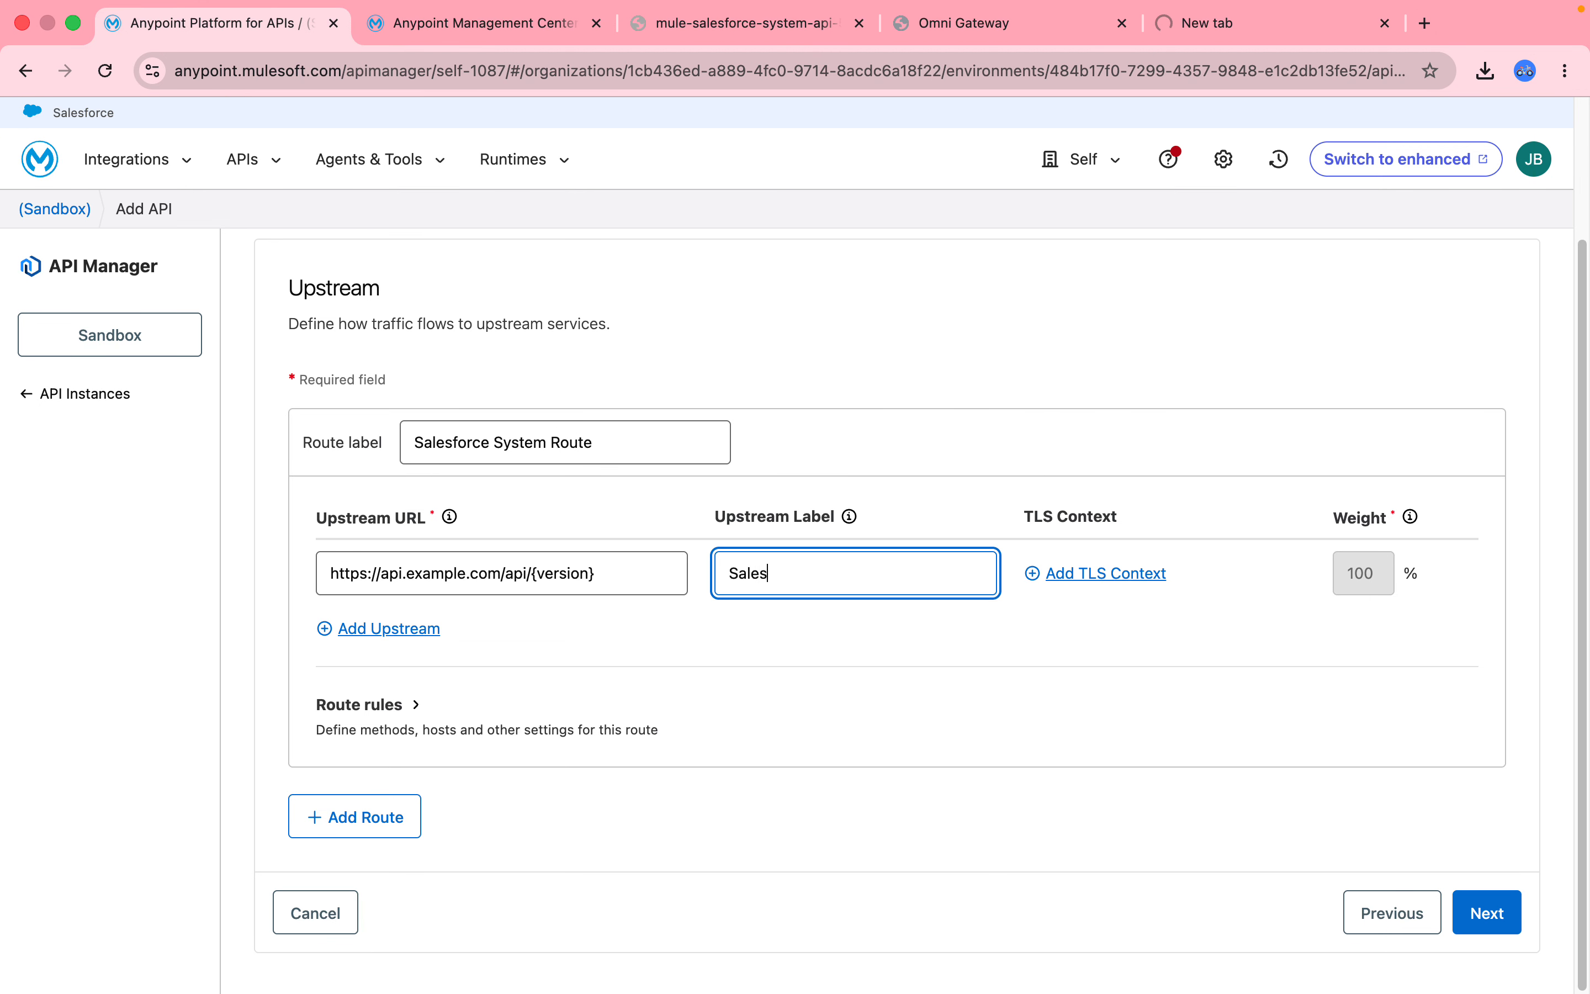
text(force System Route Label)
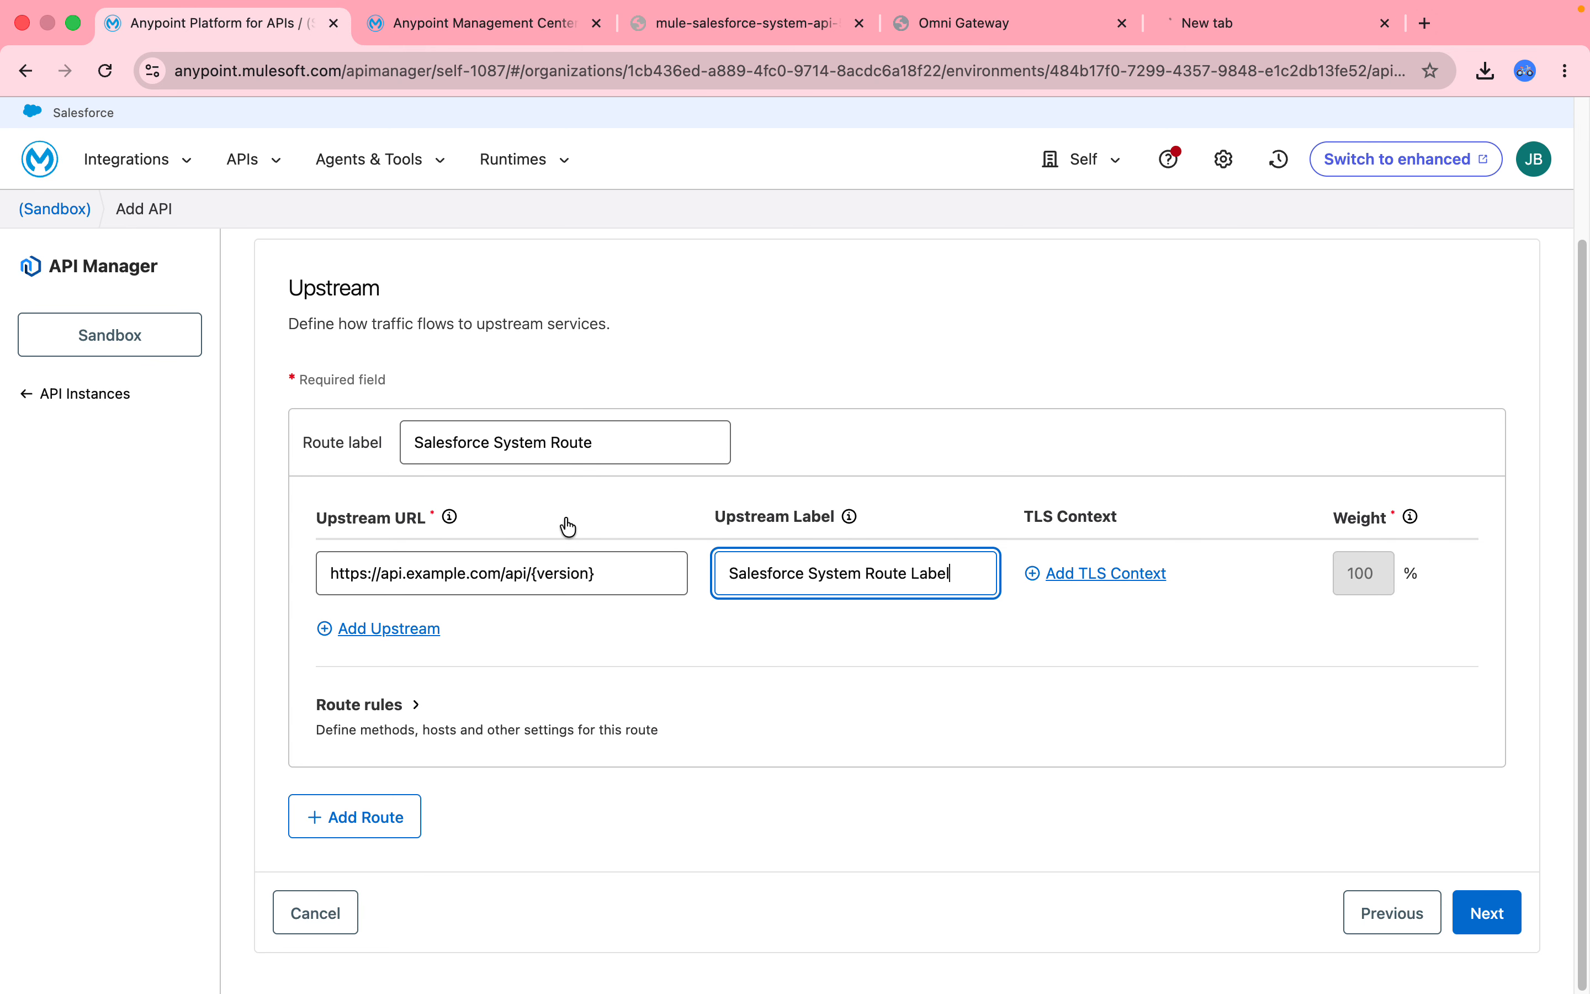
Glance at the system API page, Omni Gateway slides and gateways list, then return to the form.
click(763, 52)
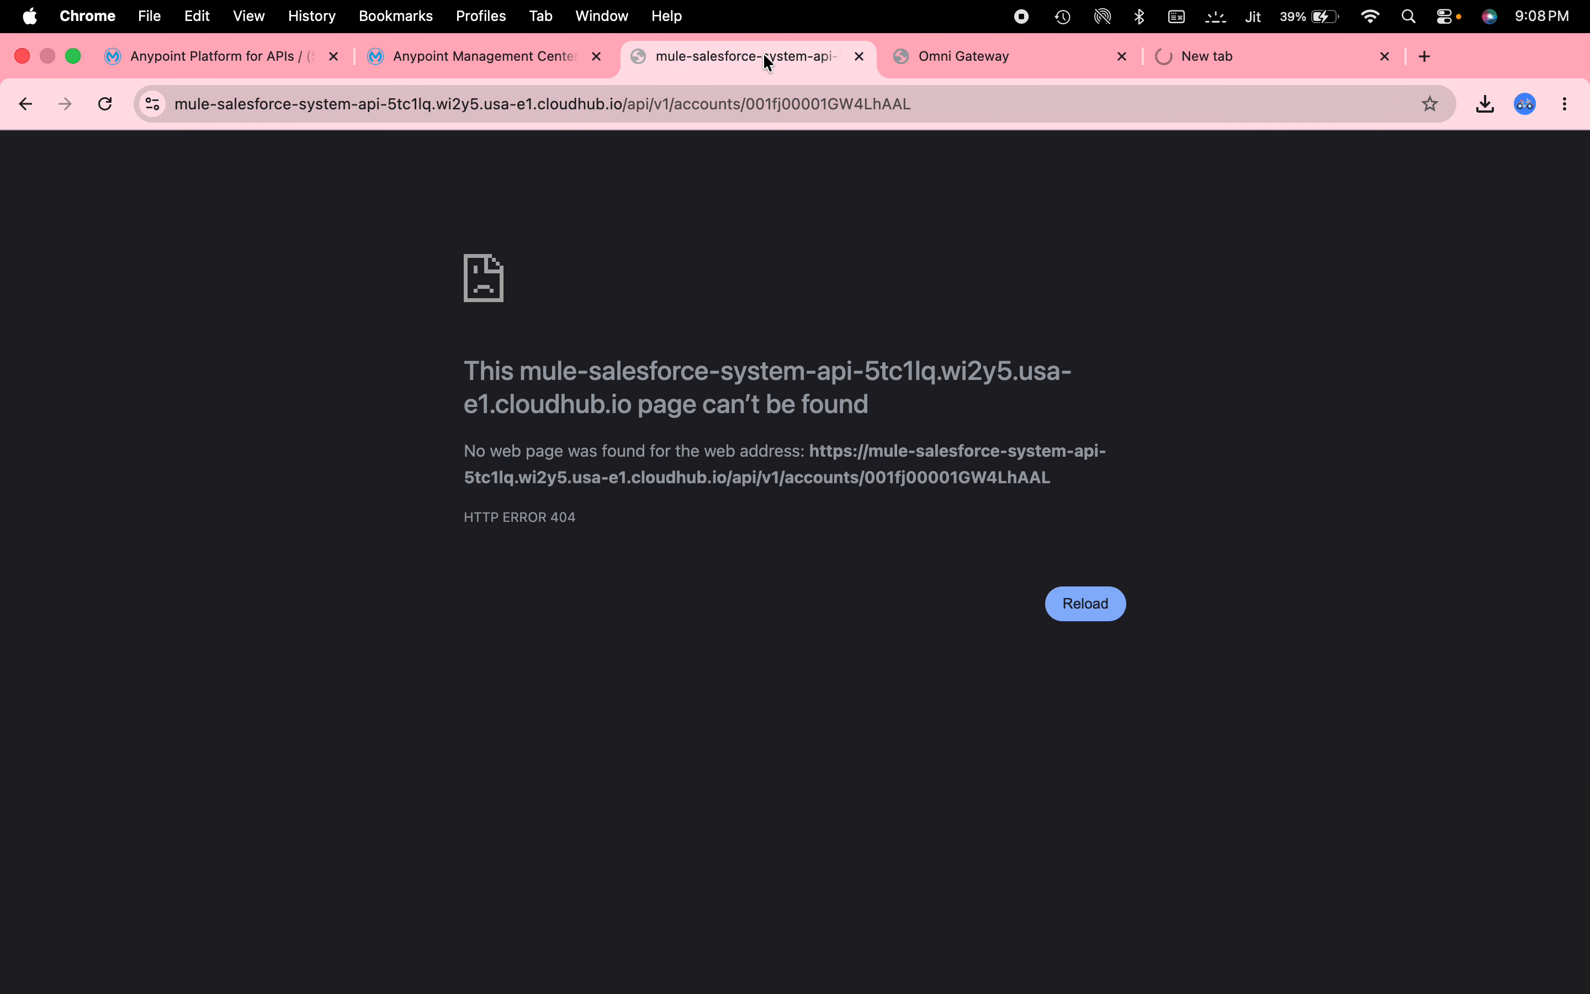
click(1087, 63)
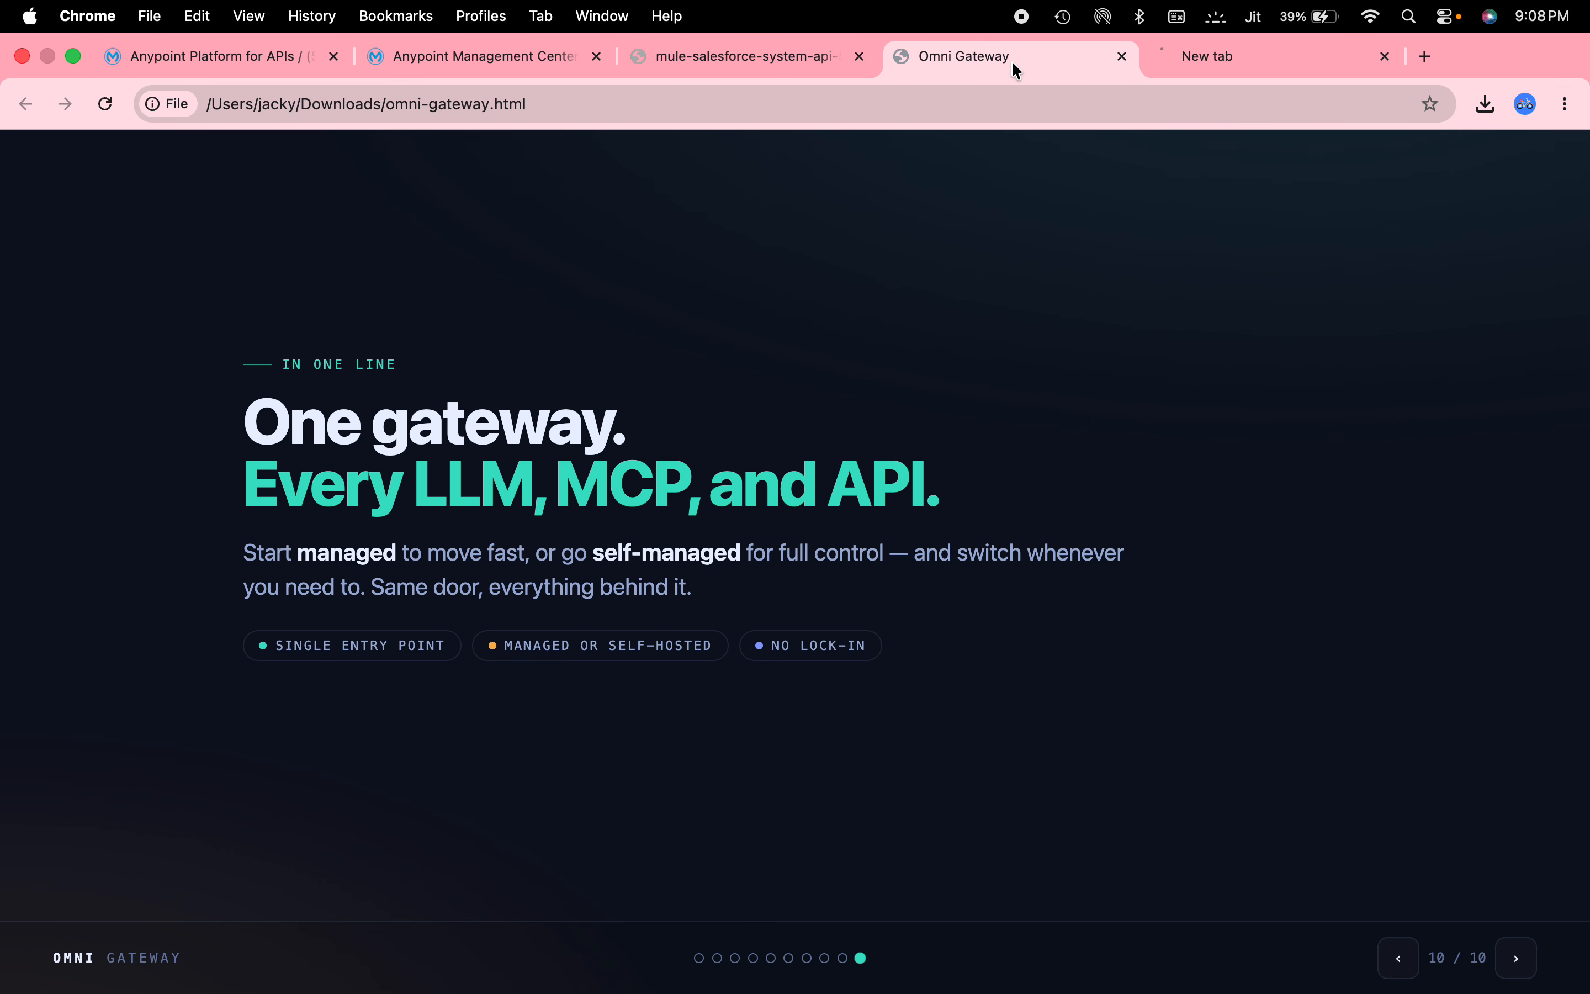
click(485, 64)
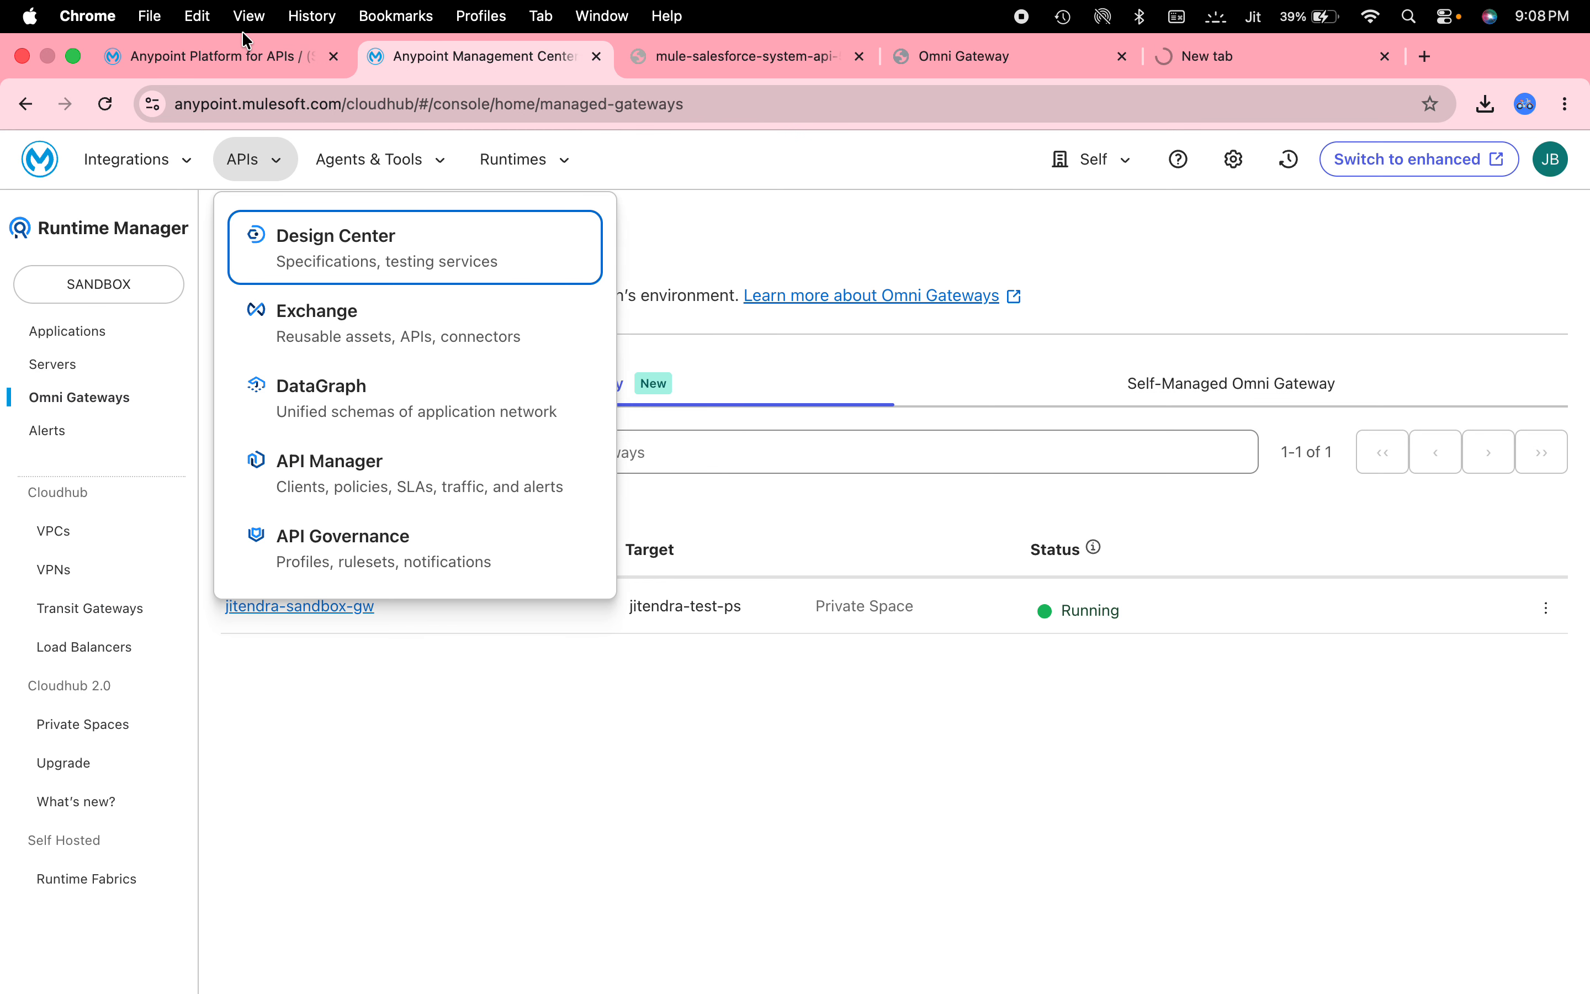
click(239, 52)
click(613, 582)
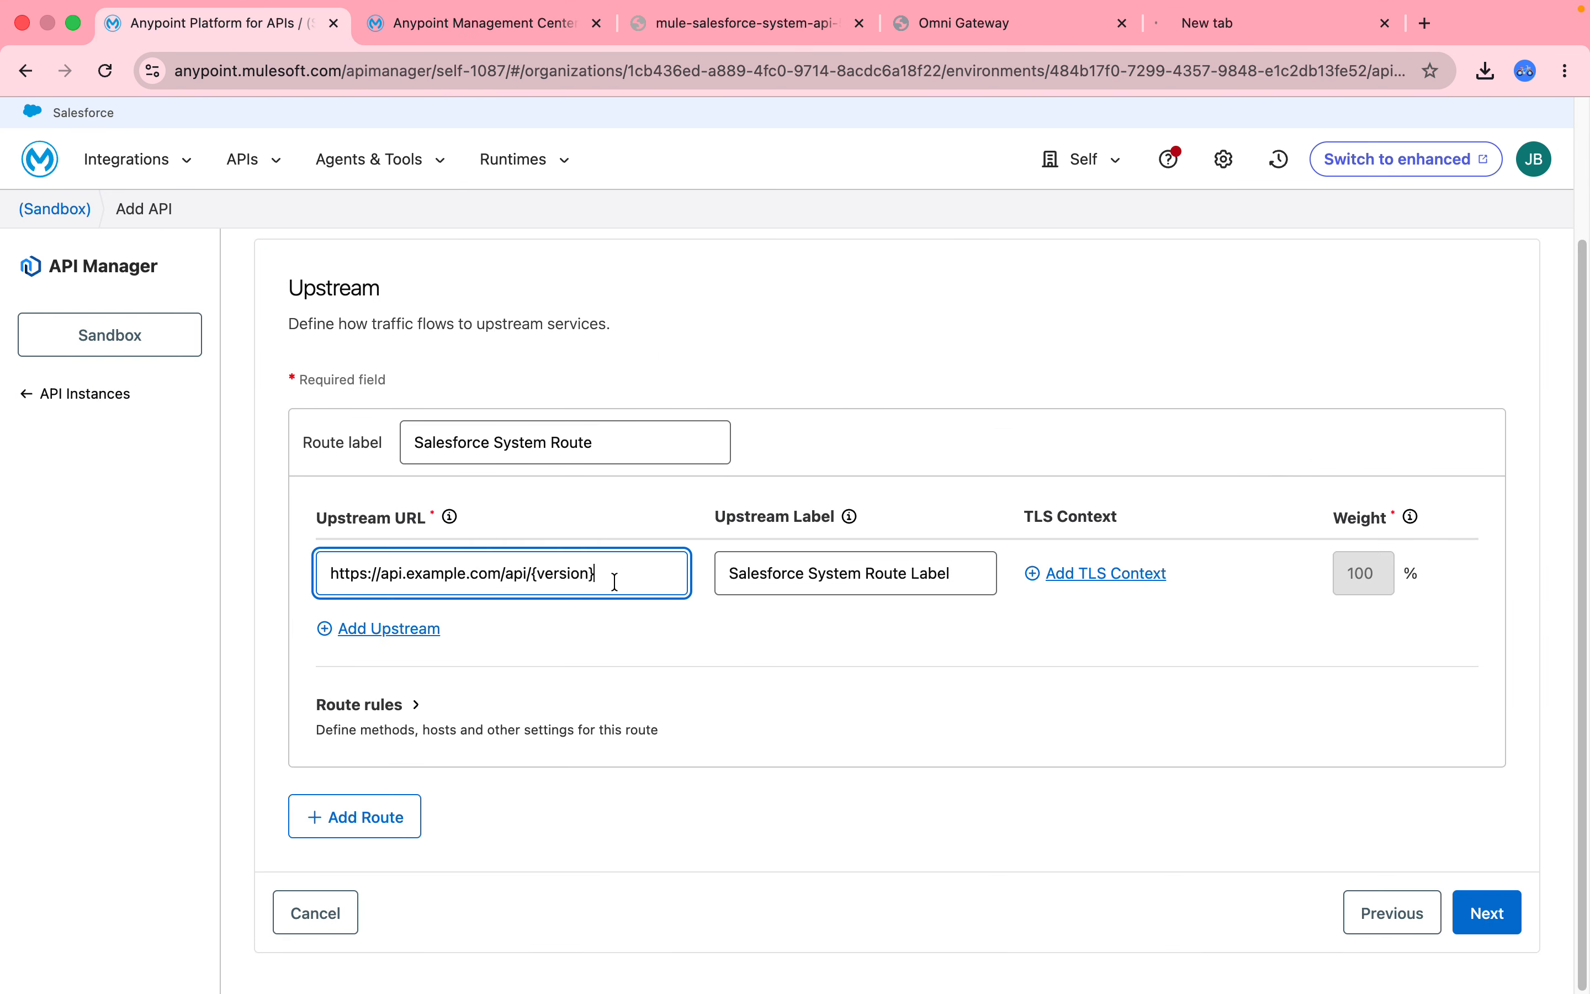
Replace the upstream URL with the system API's internal CloudHub address plus /api/v1/.
key(super+a)
key(BackSpace)
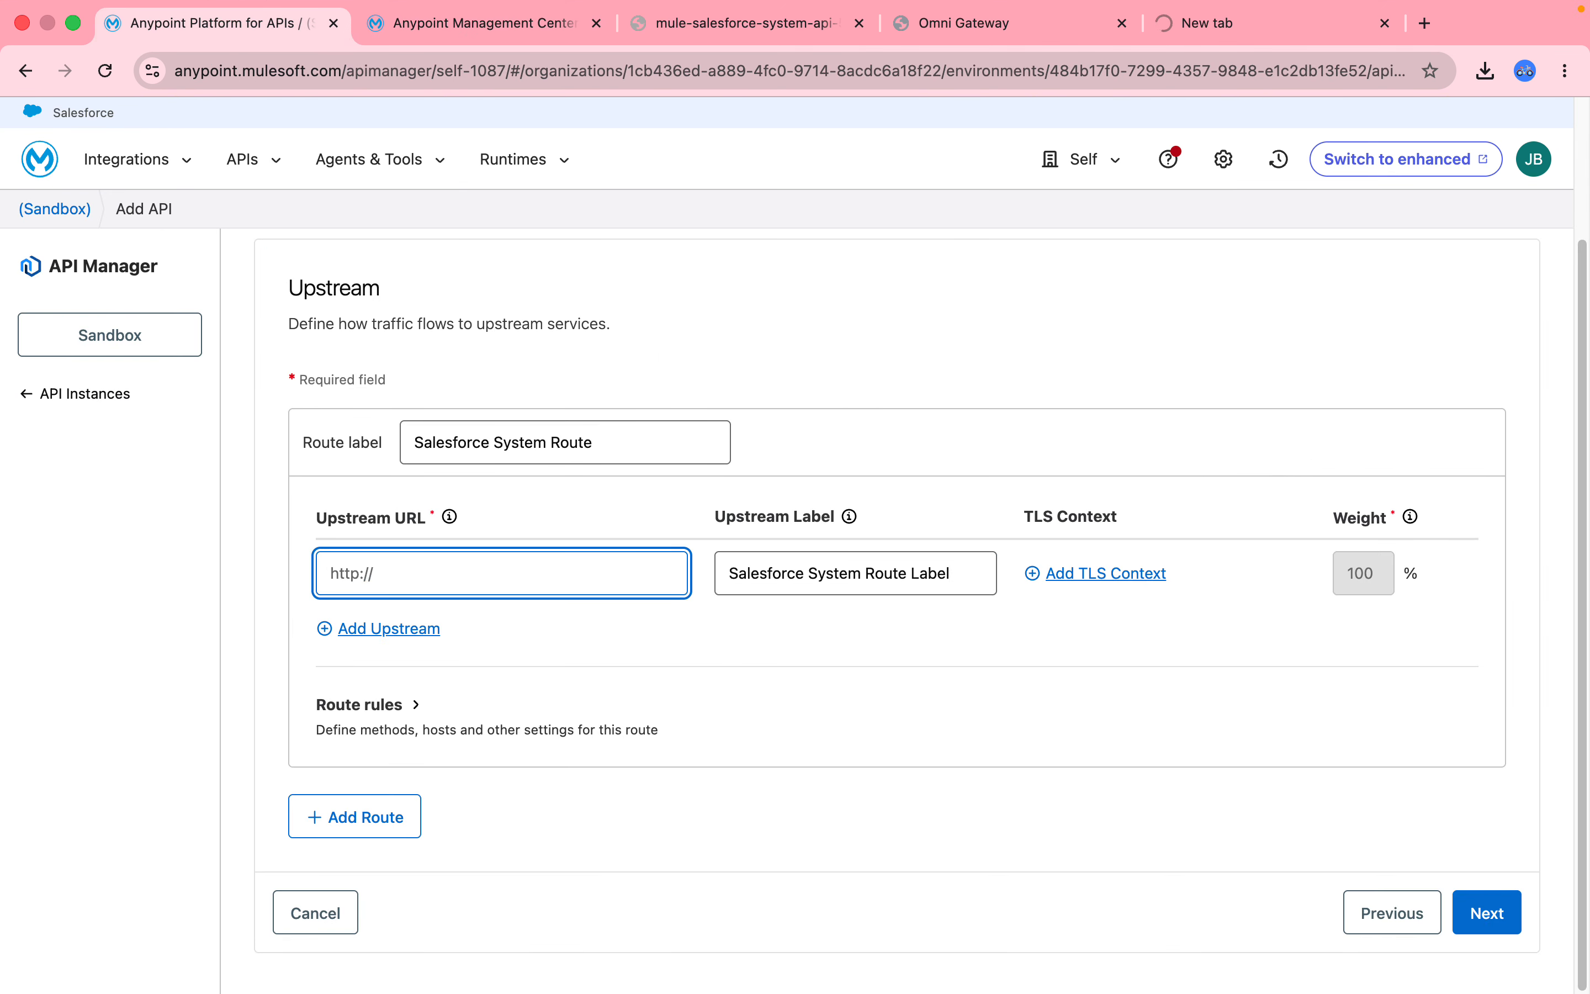
key(super+v)
text(/)
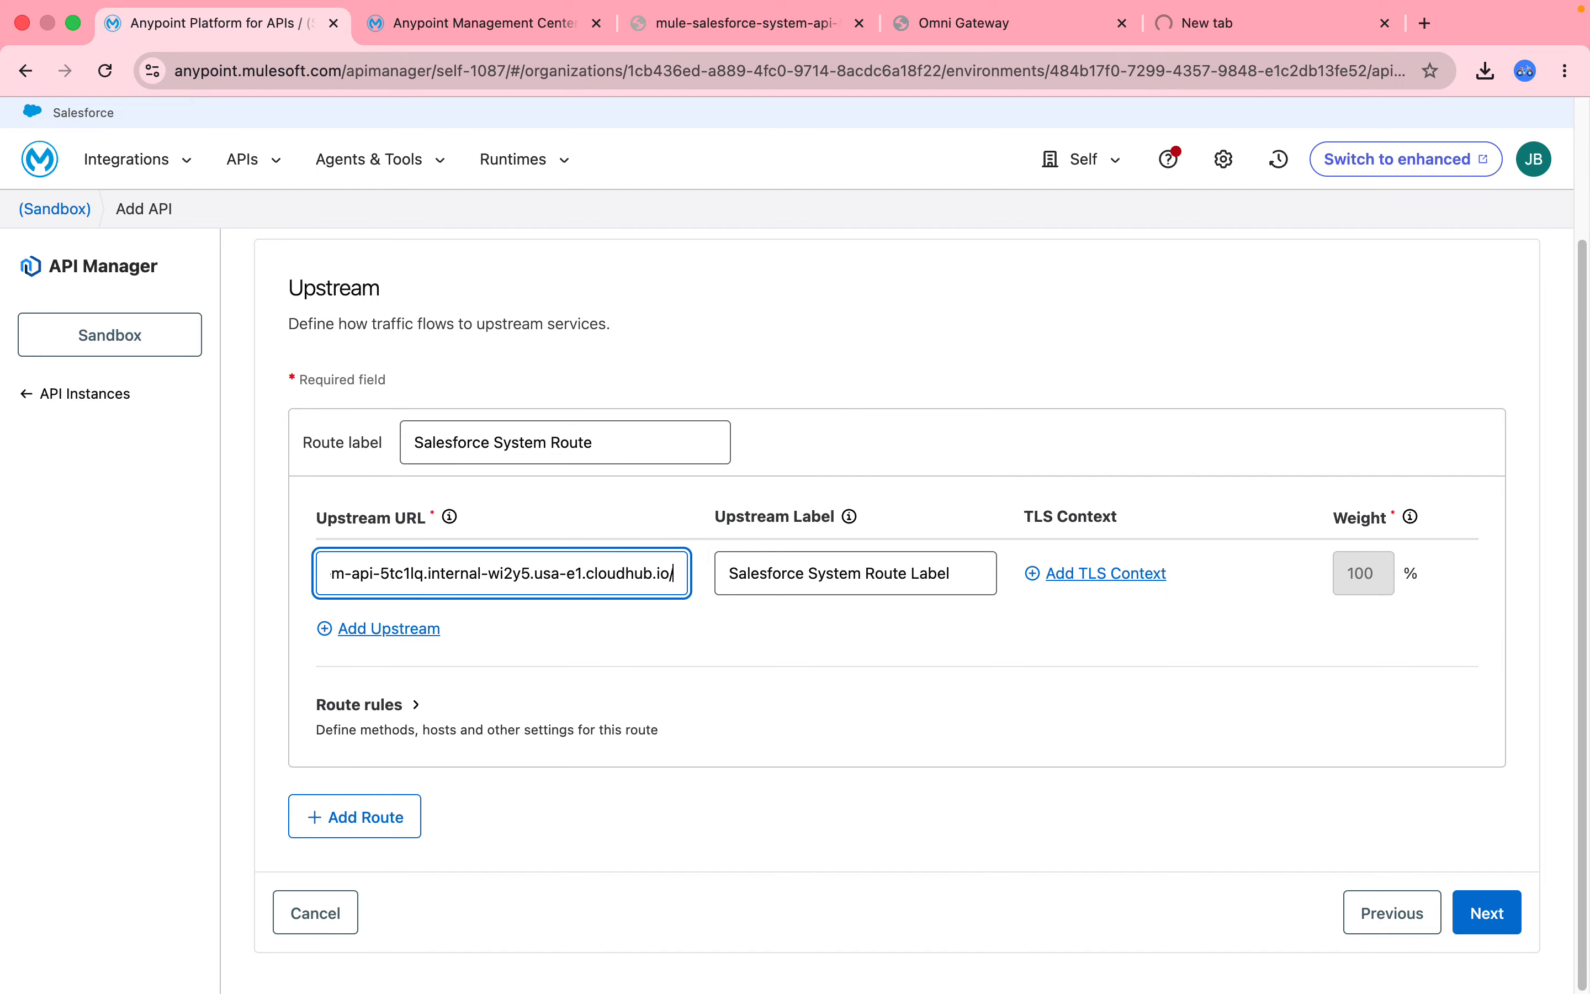
text(api)
text(/v1)
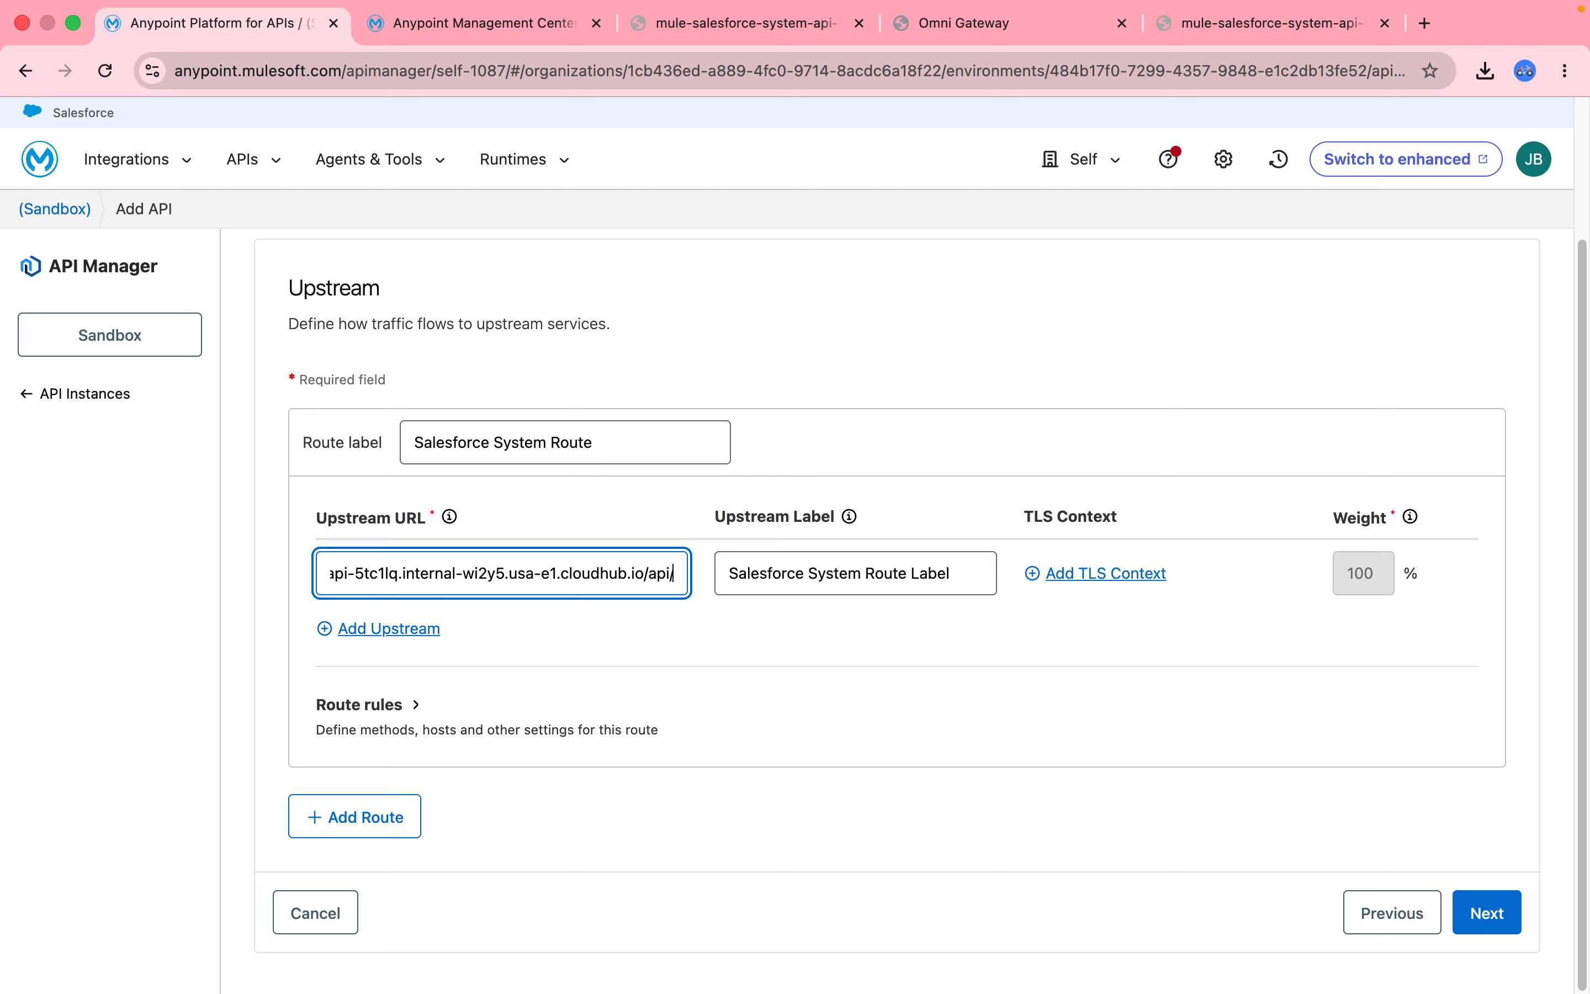
text(/)
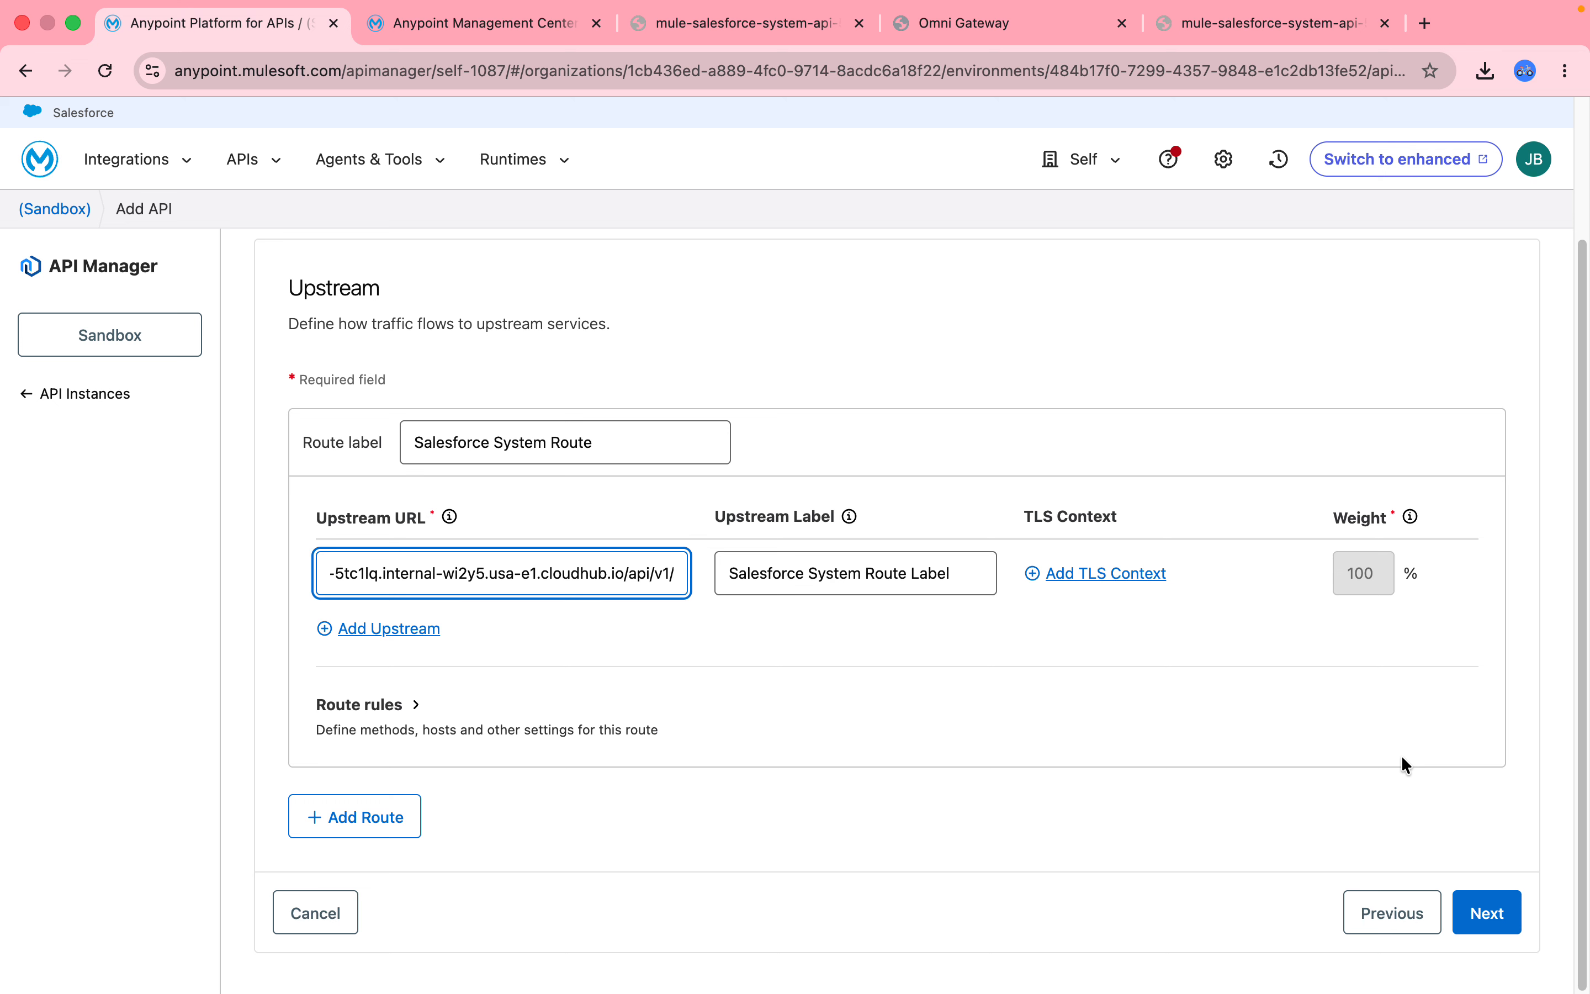
Expand Route rules and check the HTTP methods list, leaving no methods set, then collapse it.
click(324, 707)
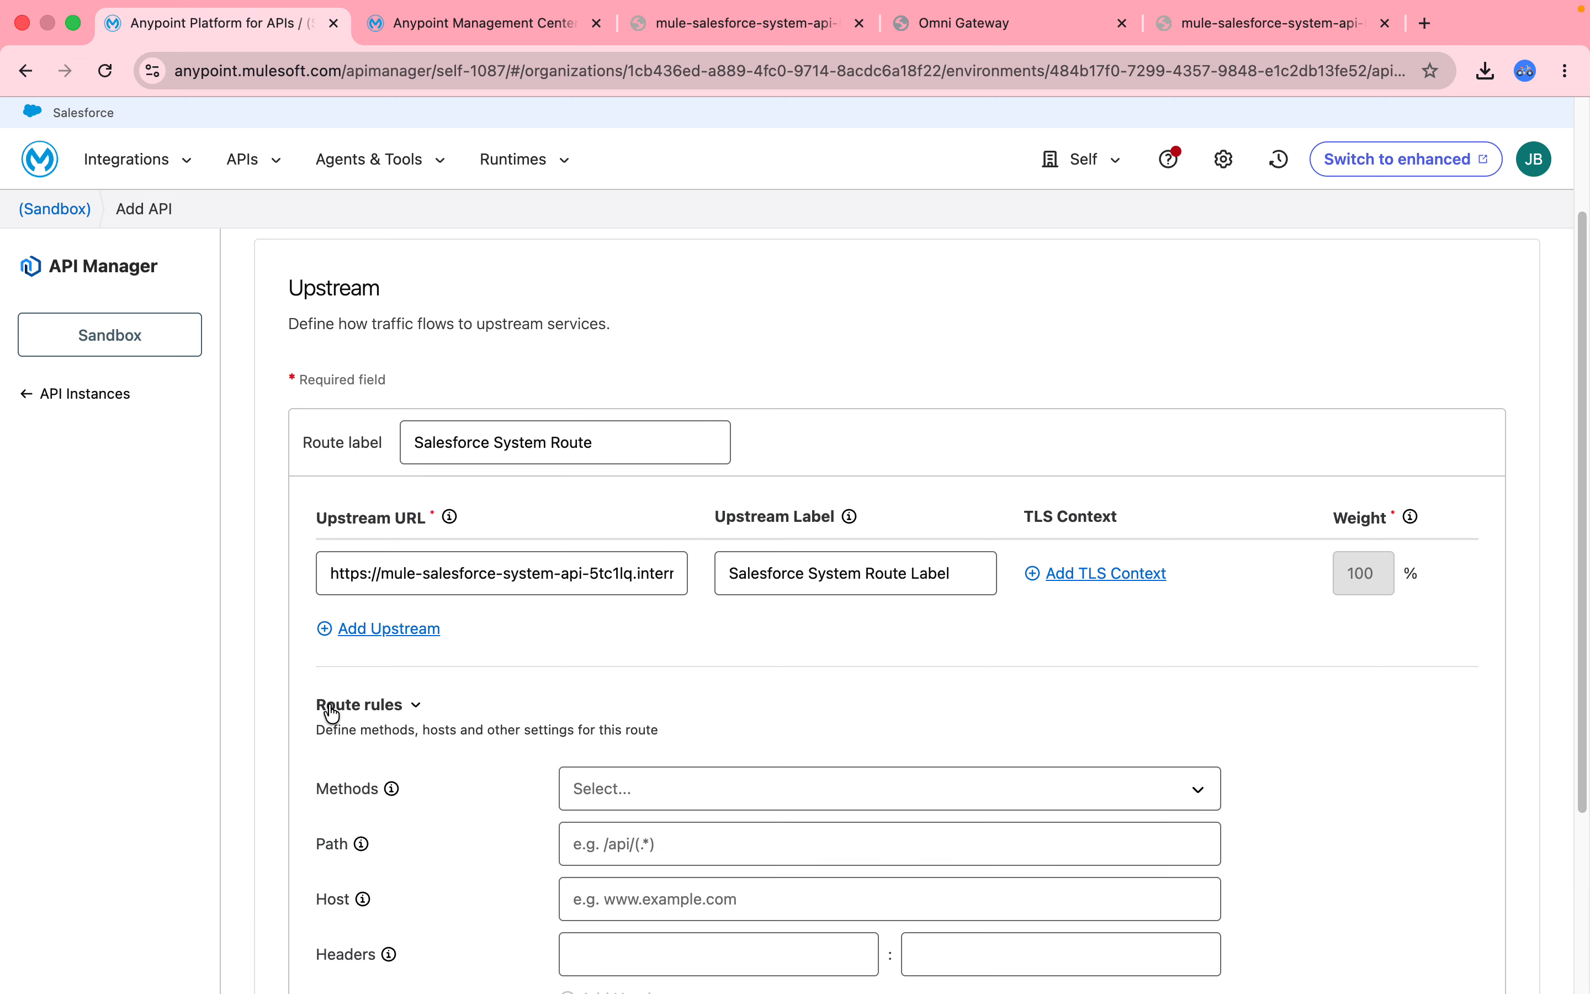
click(647, 805)
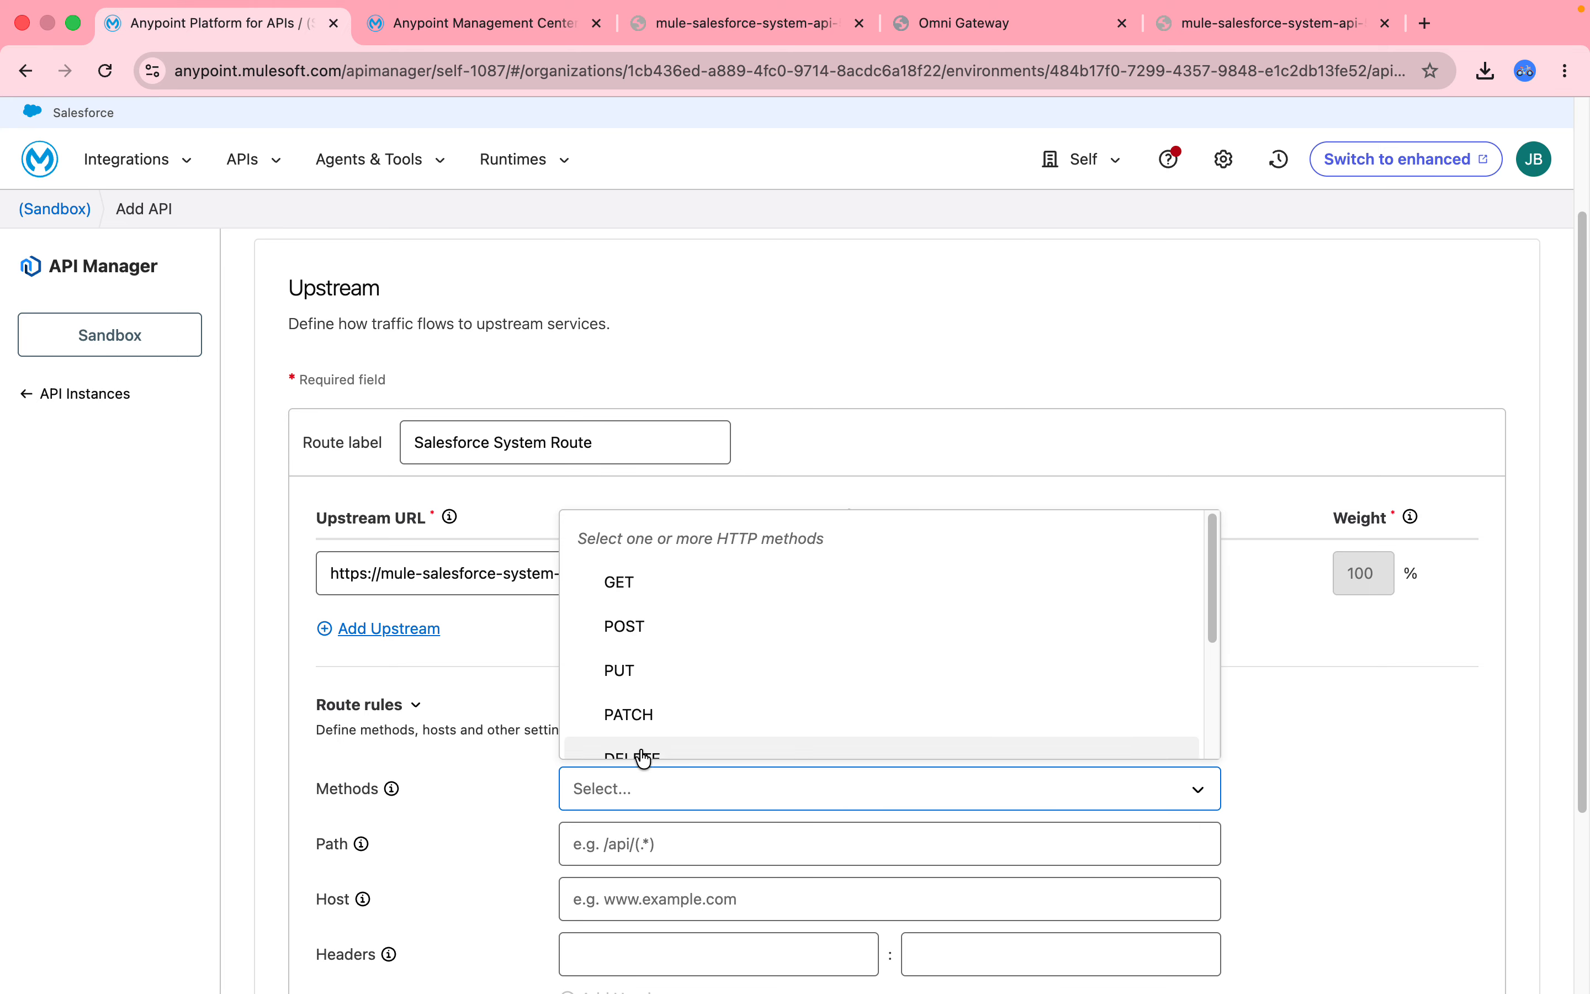
click(609, 848)
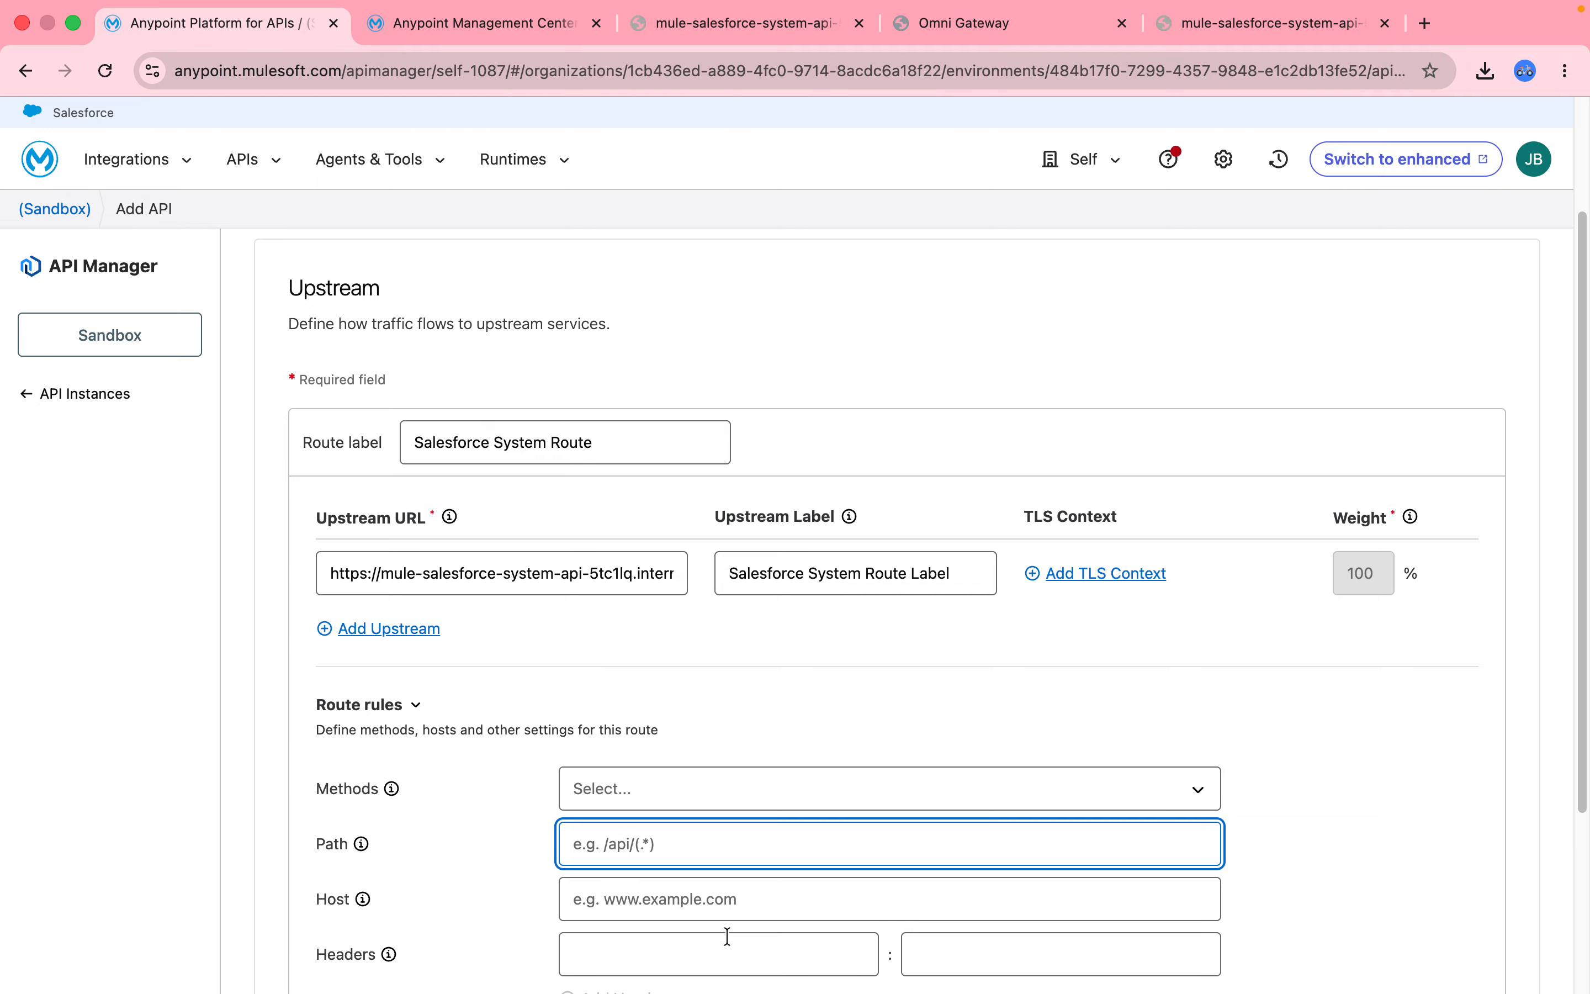
click(340, 716)
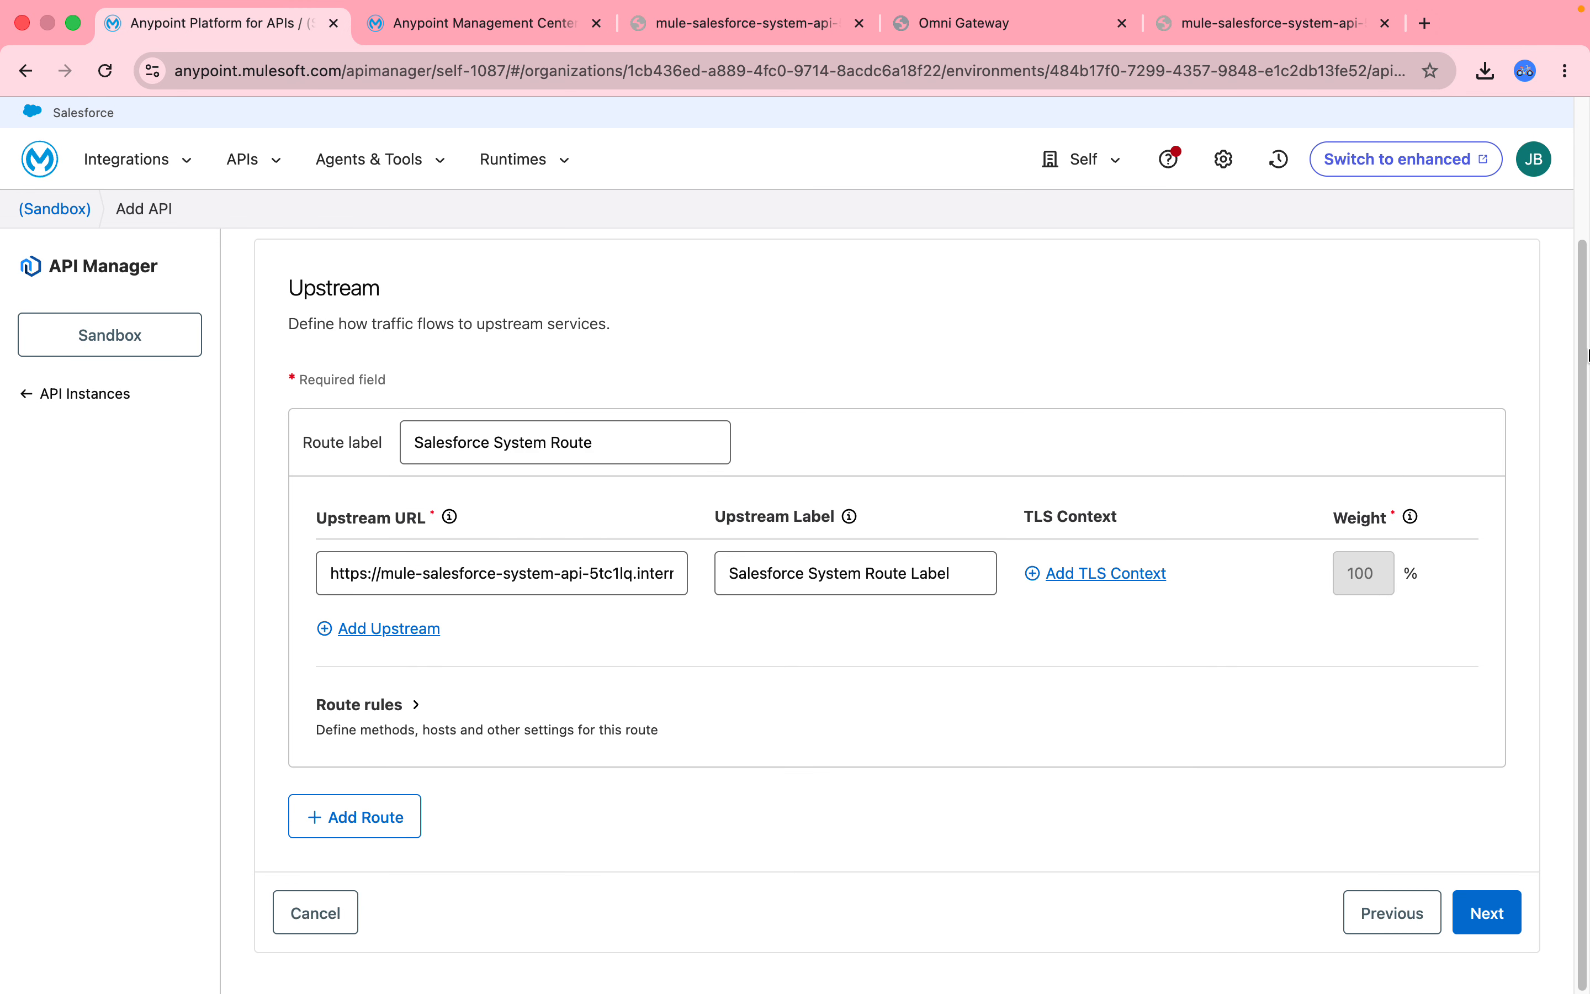
click(428, 585)
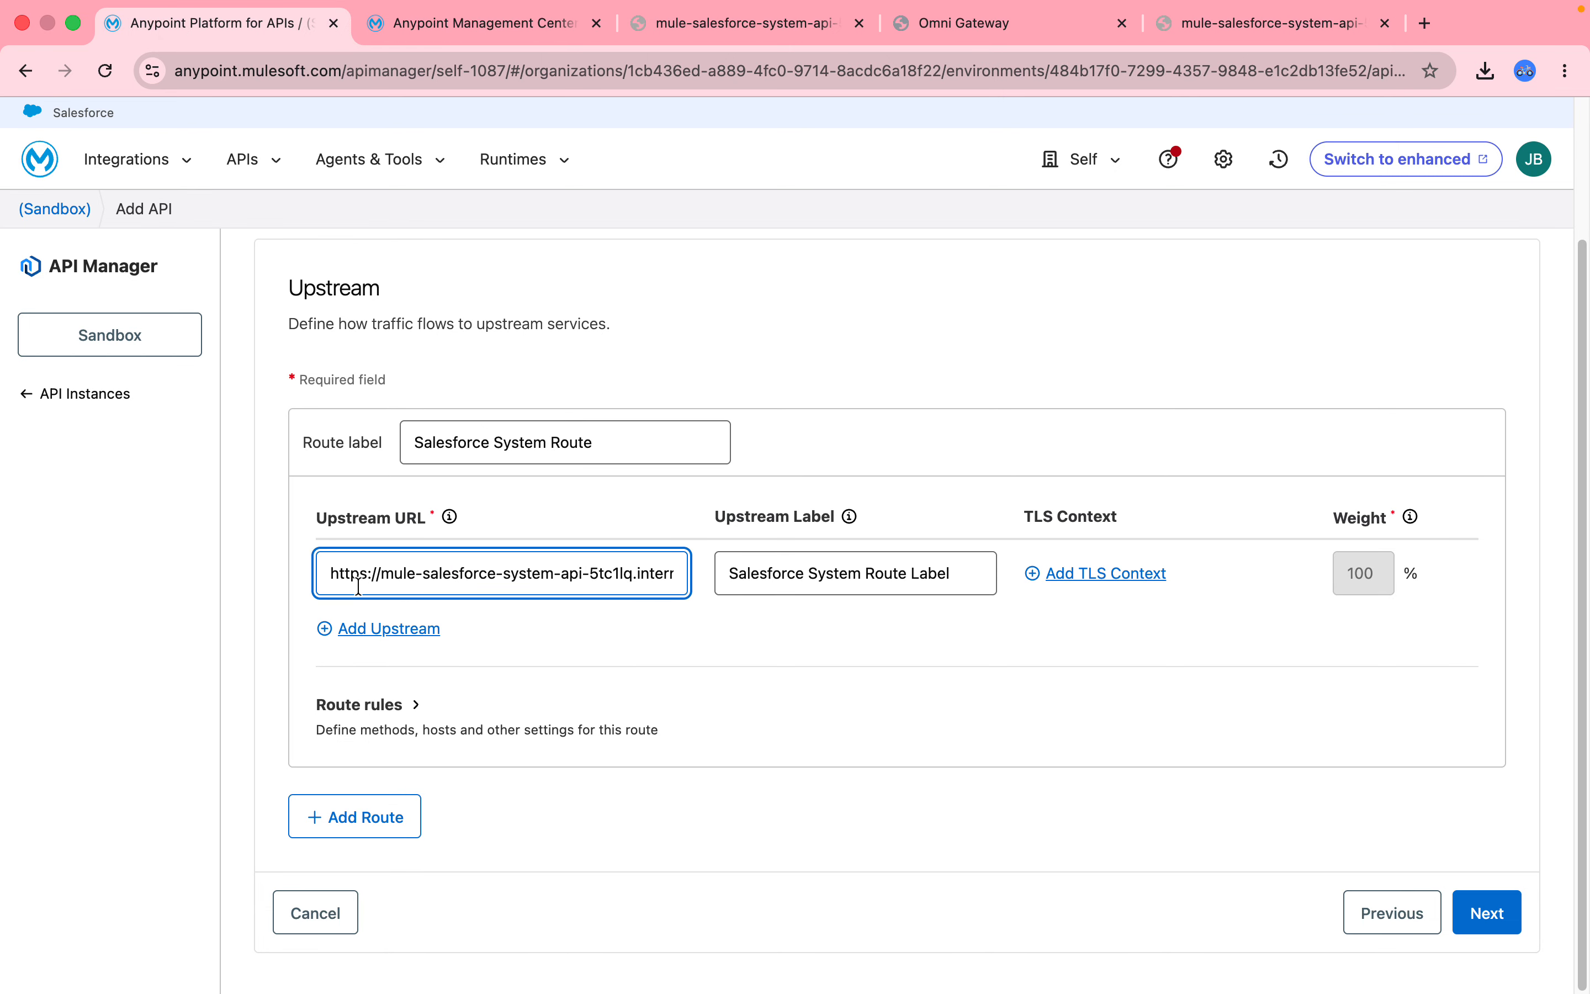
Continue to the Review step and Save & Deploy the instance to the sandbox Omni Gateway.
click(331, 573)
click(1490, 920)
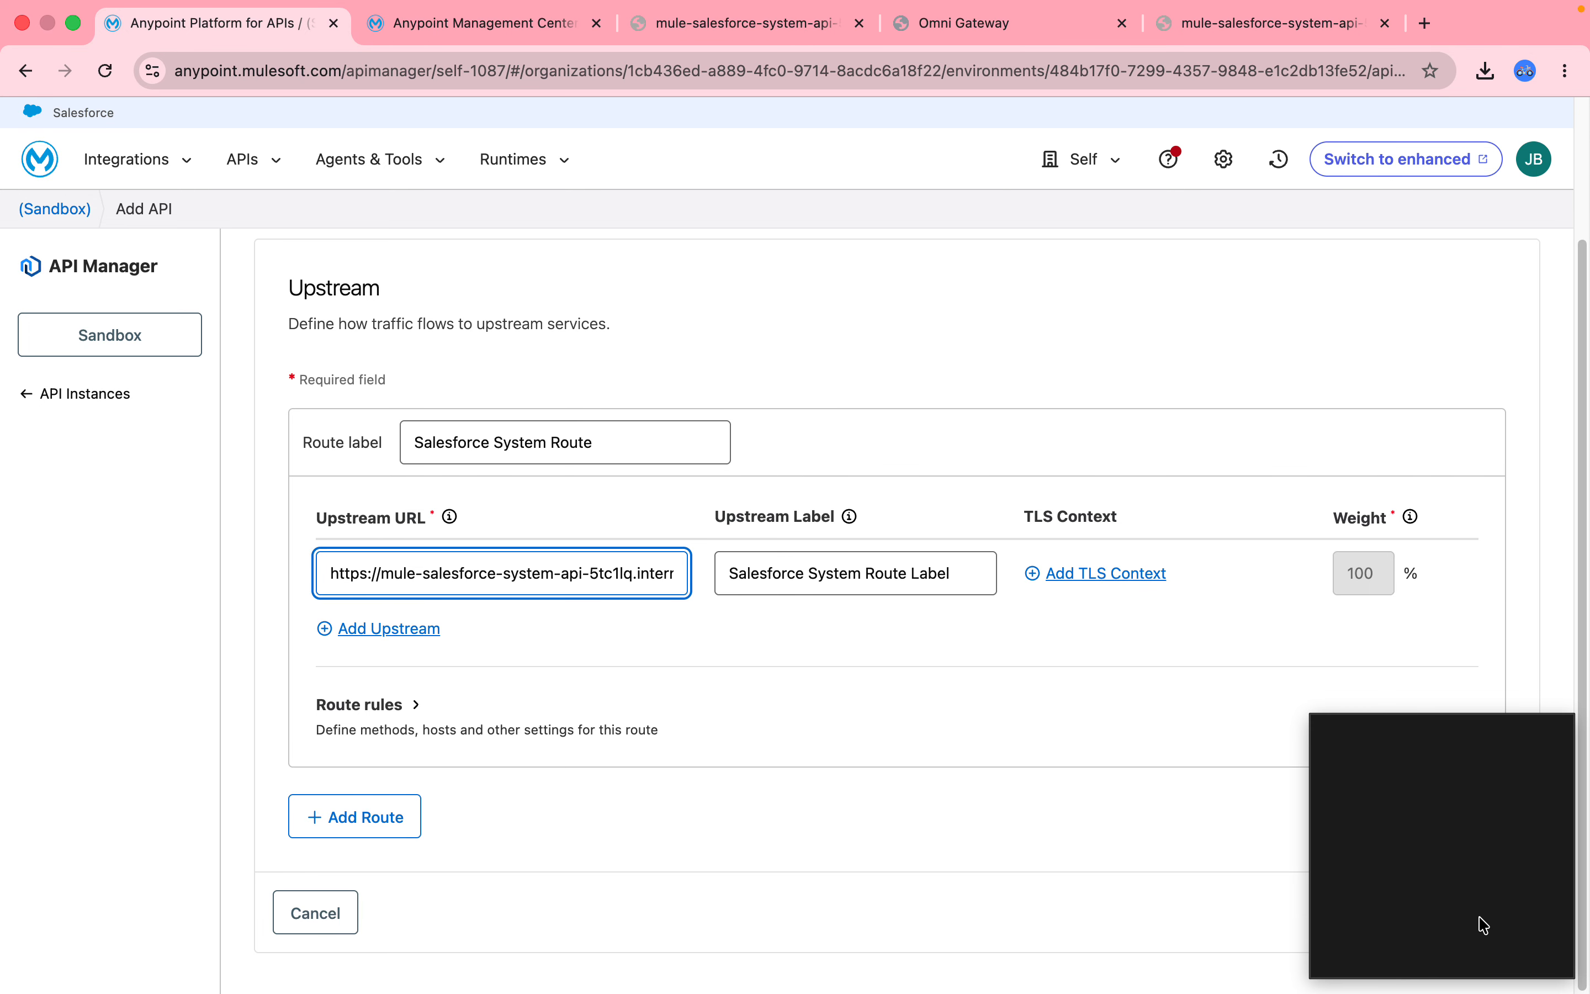
click(1469, 911)
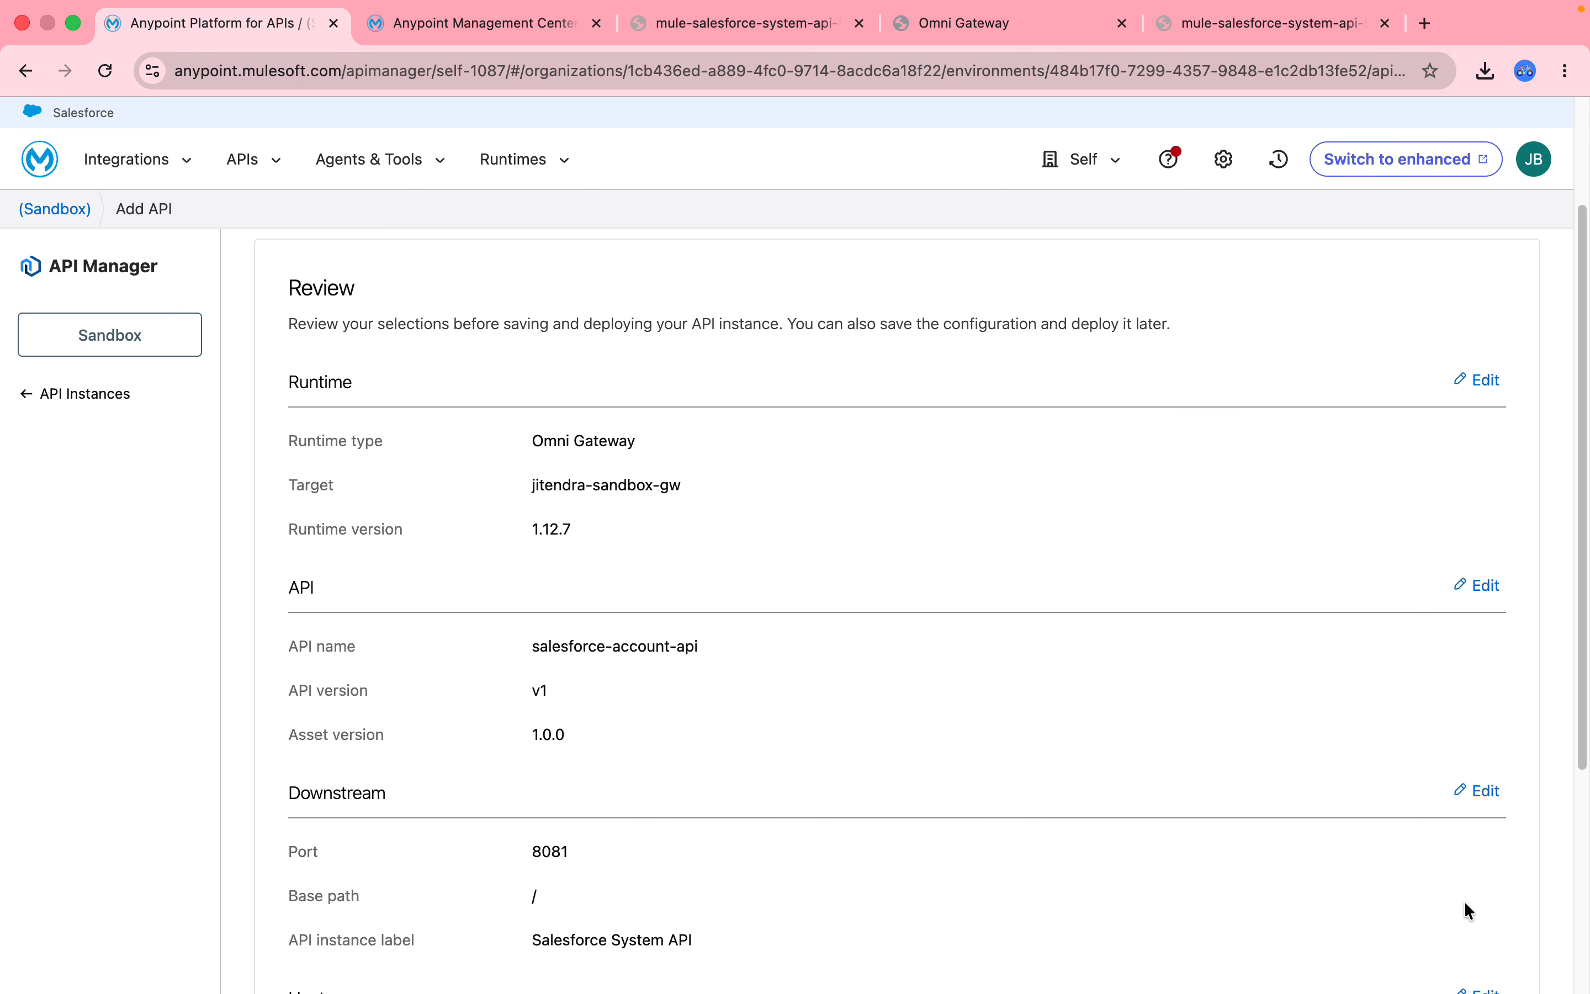
drag(1583, 618, 1584, 917)
click(1394, 920)
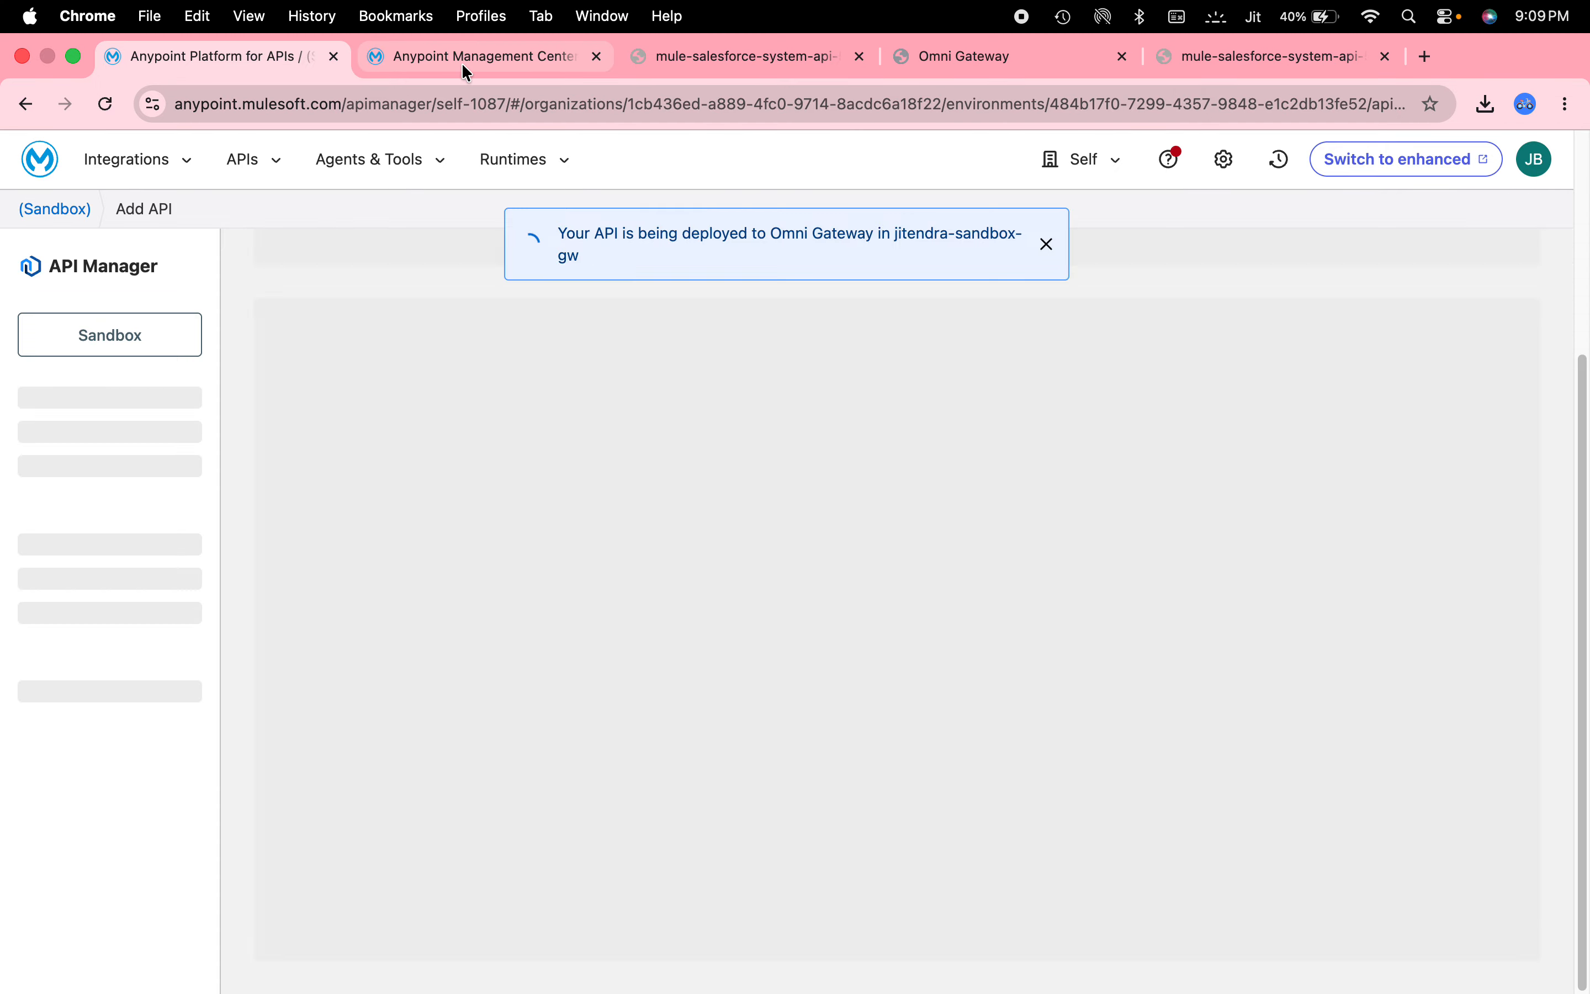
click(461, 53)
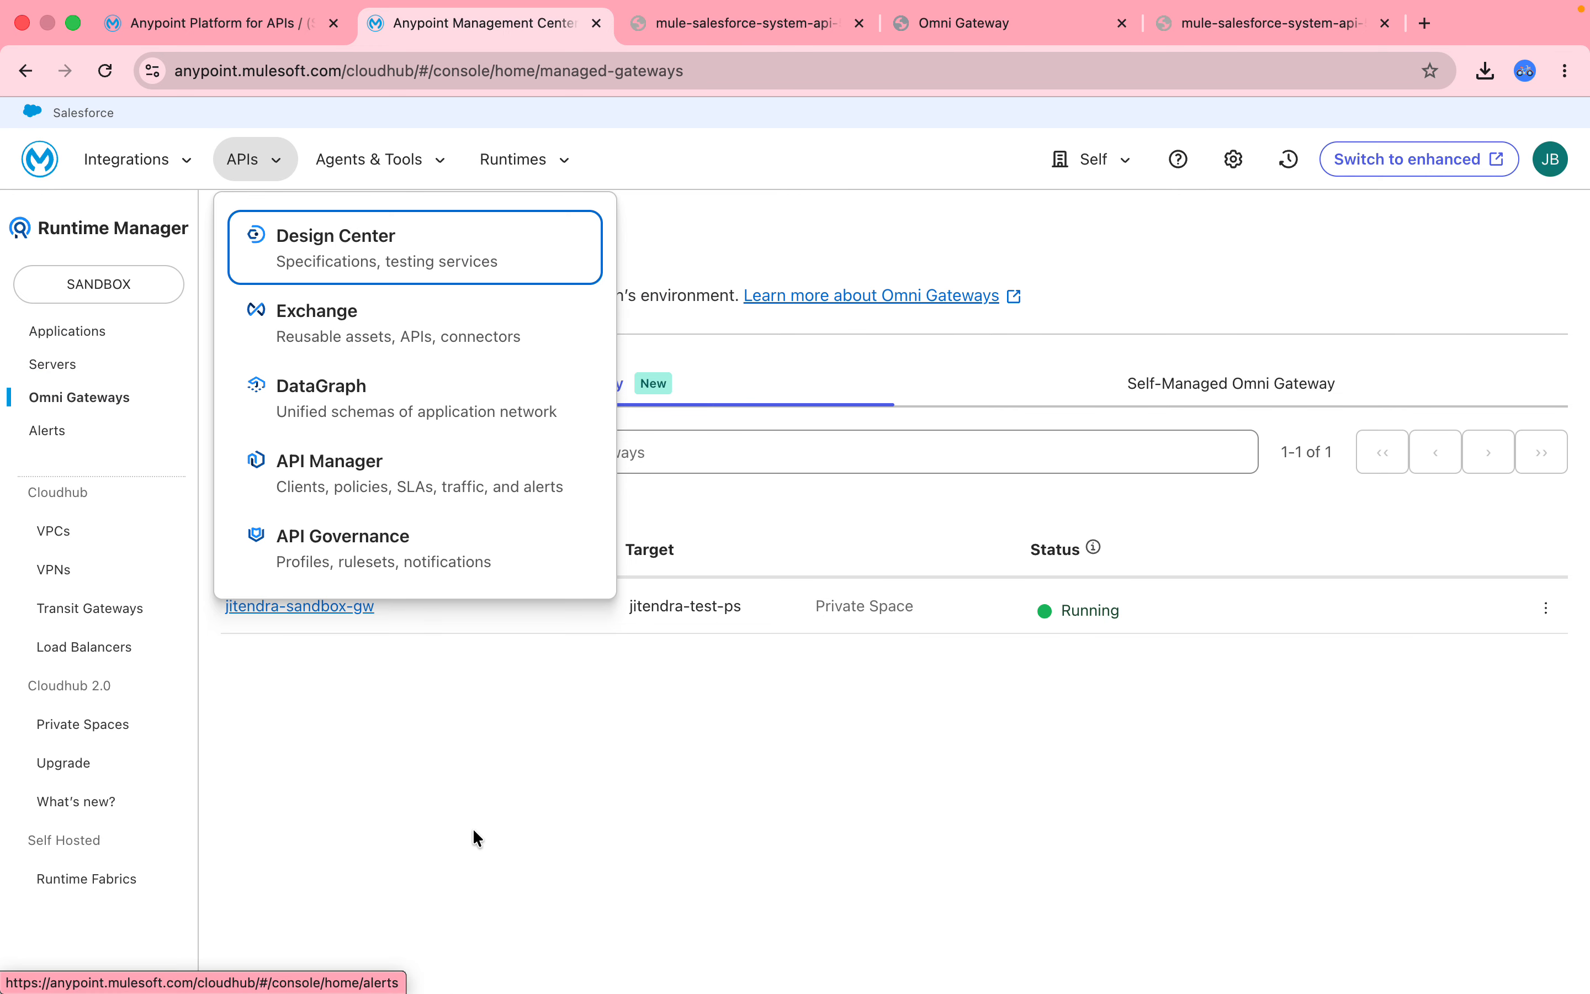
Copy the sandbox gateway's public endpoint URL from its dashboard and go back to the API summary.
click(294, 605)
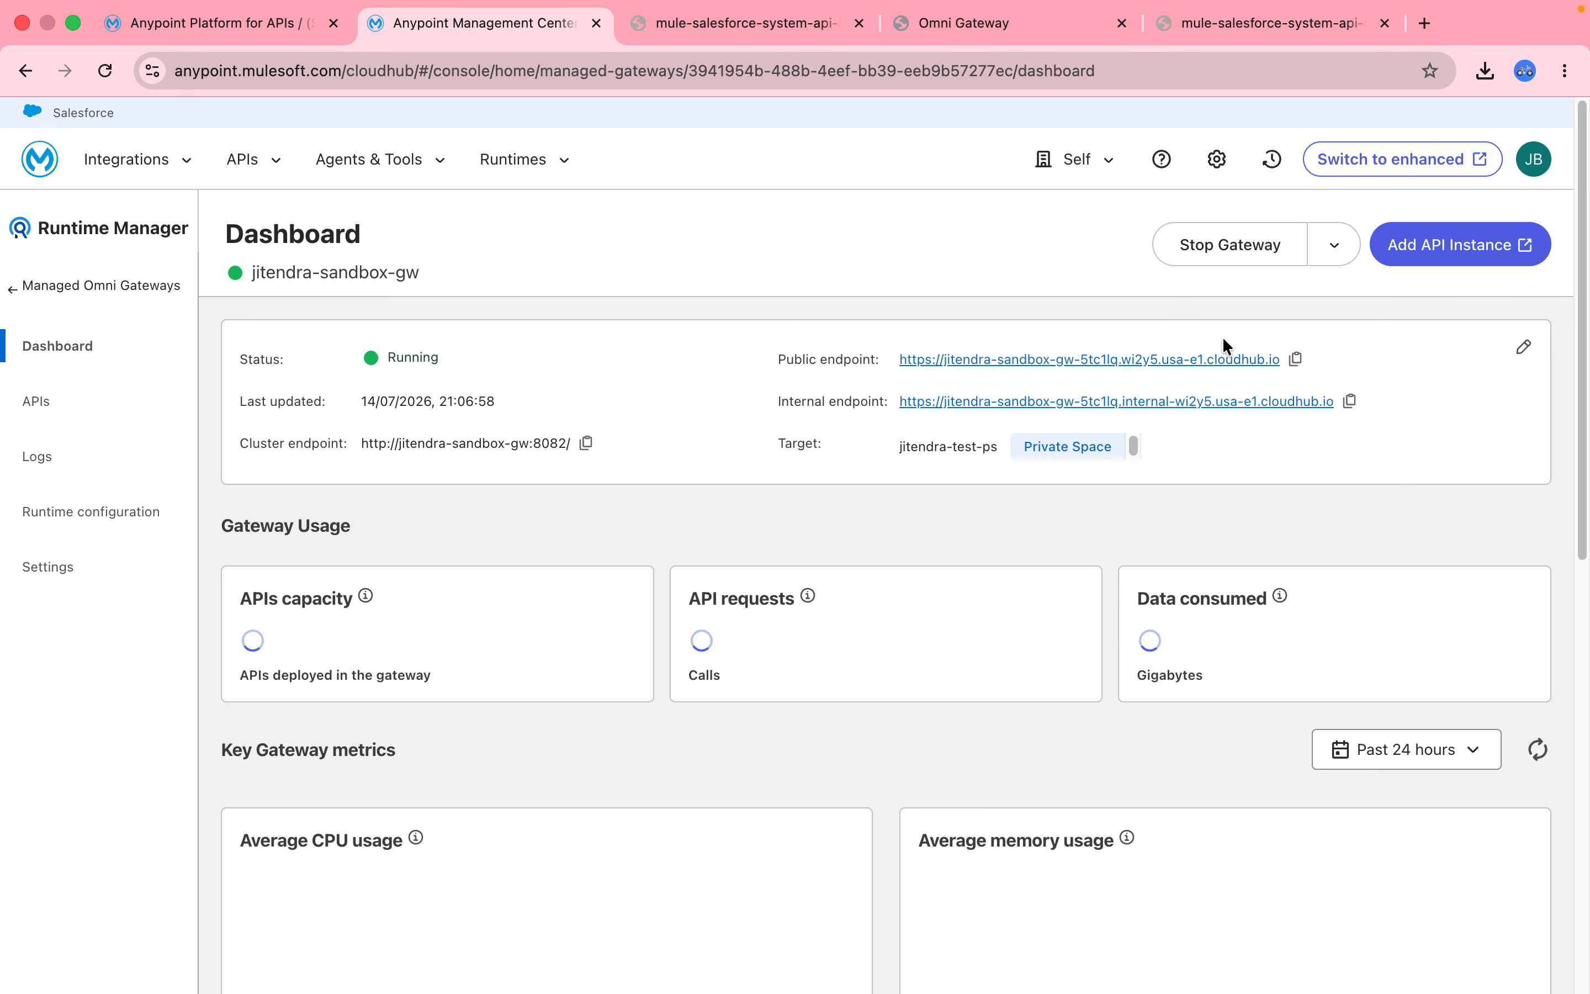
click(1296, 359)
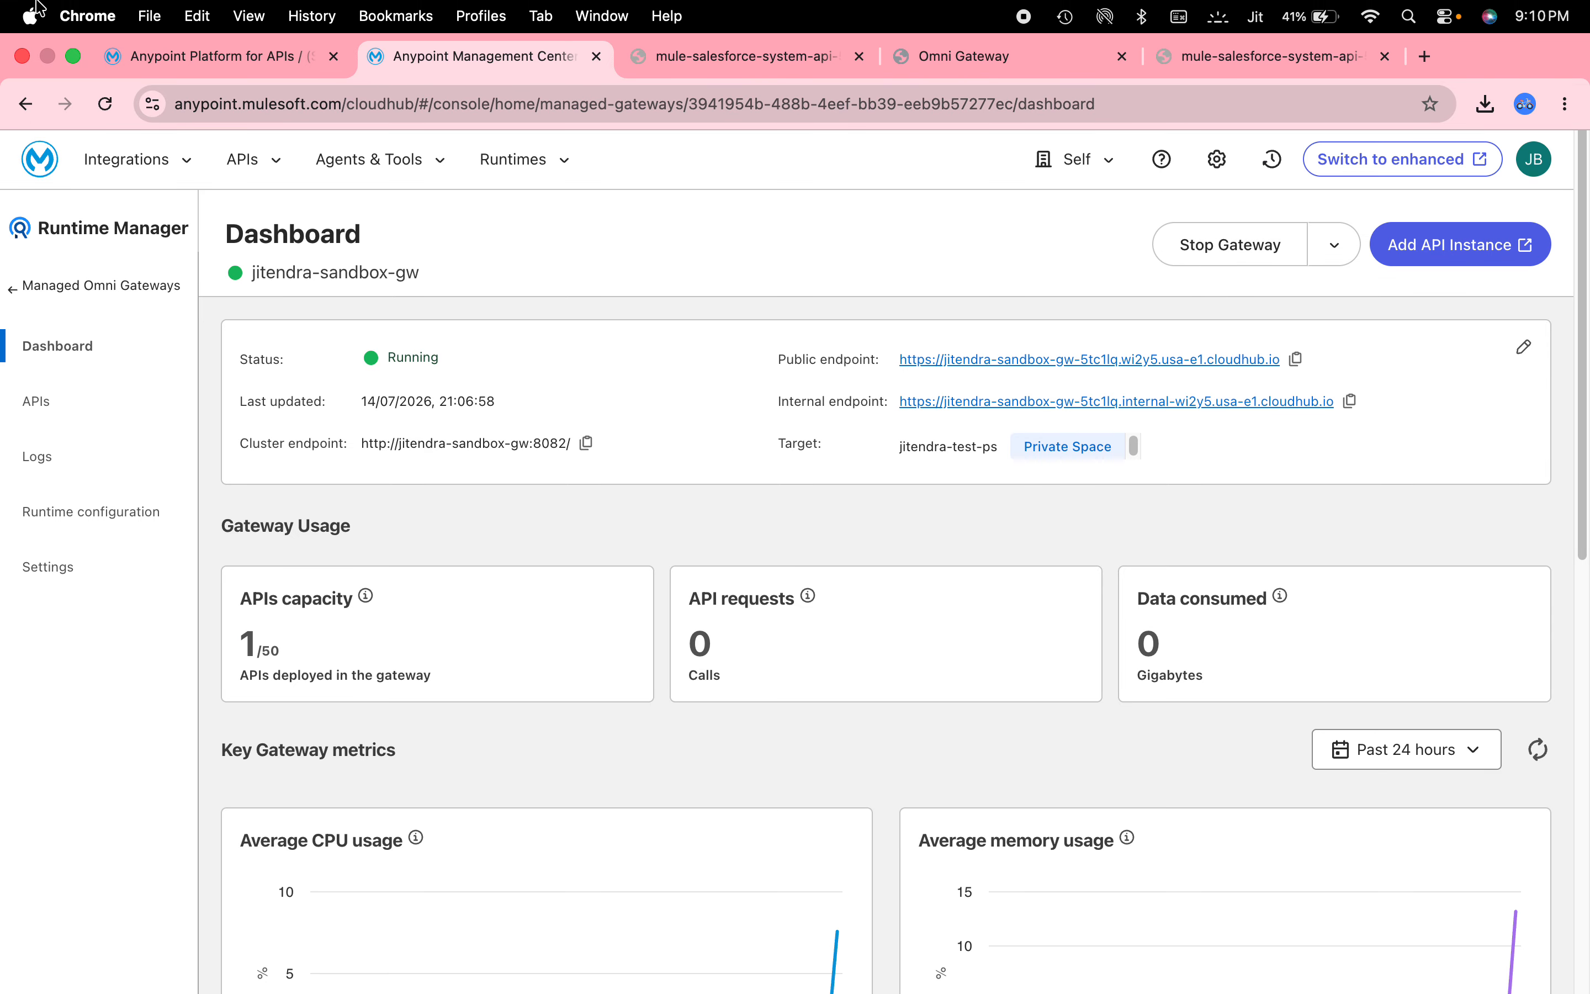
click(200, 55)
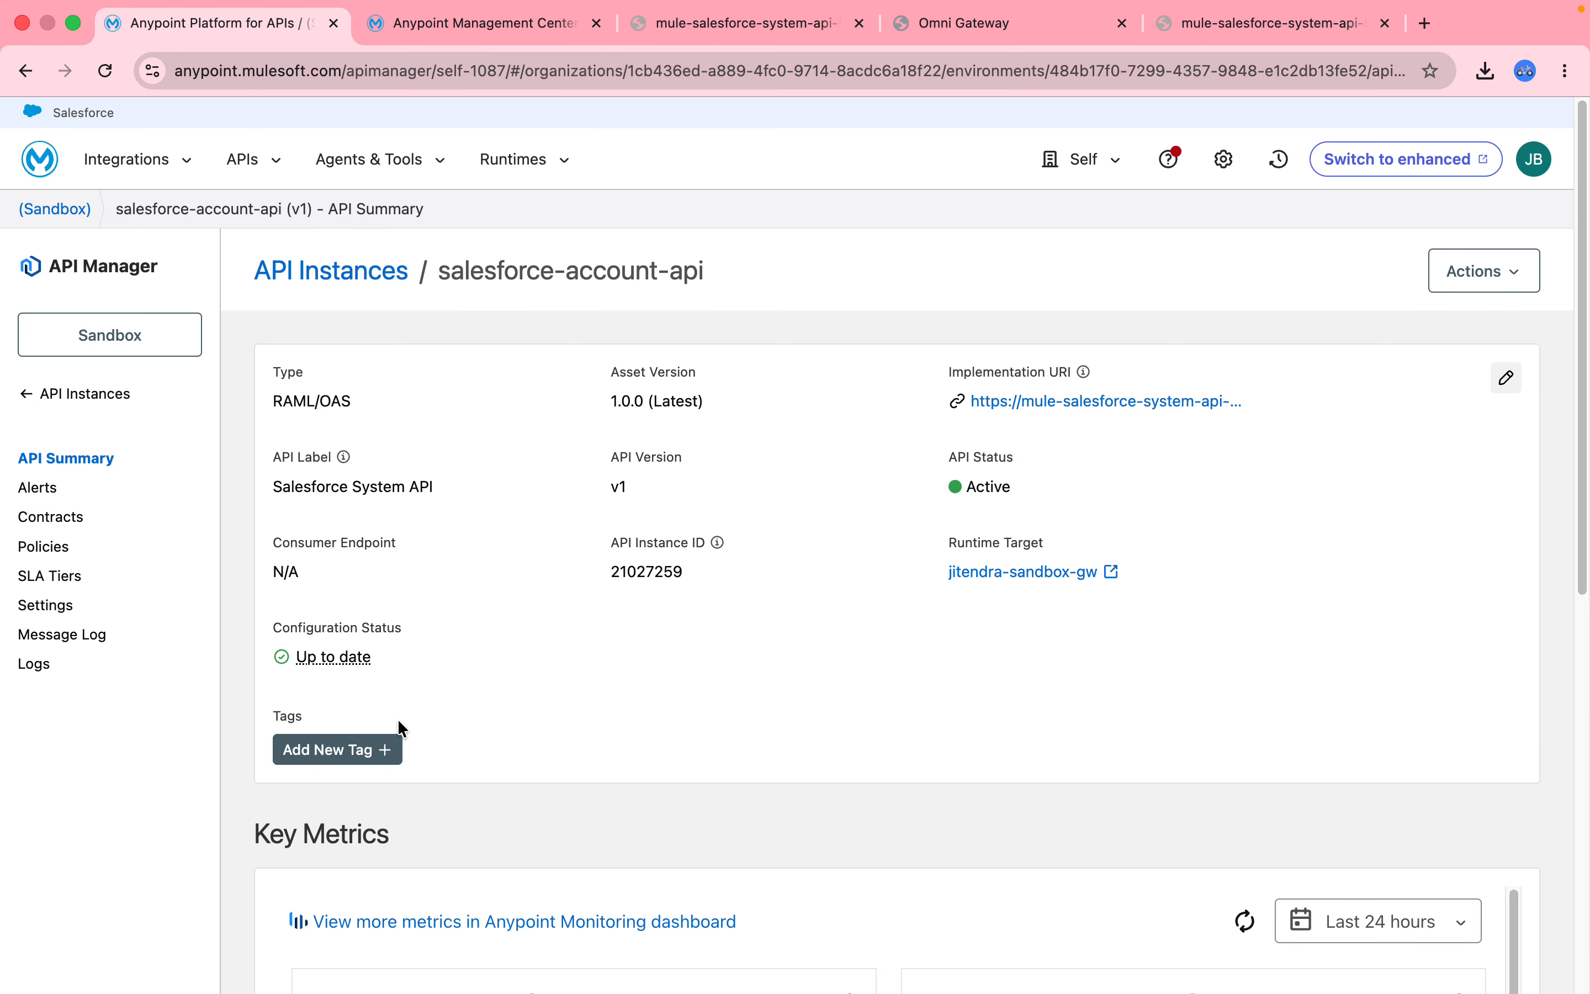
Paste the gateway's public endpoint as consumer endpoint and Save & Apply, then dismiss the error and reload.
click(52, 605)
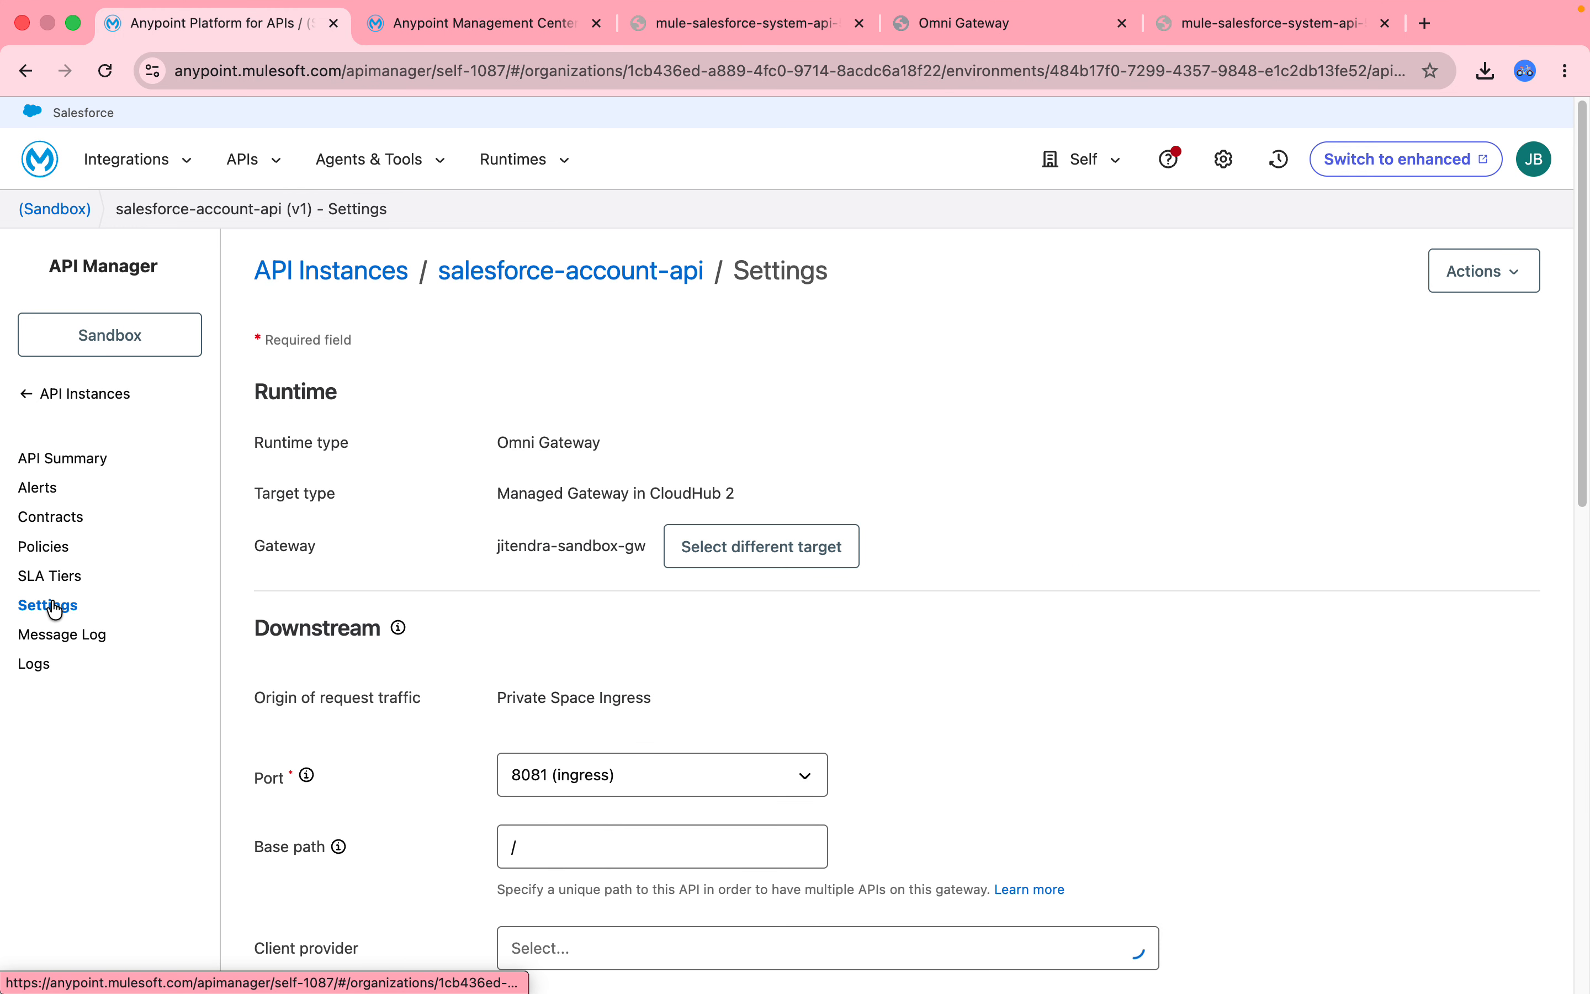
drag(1583, 453, 1580, 763)
click(567, 550)
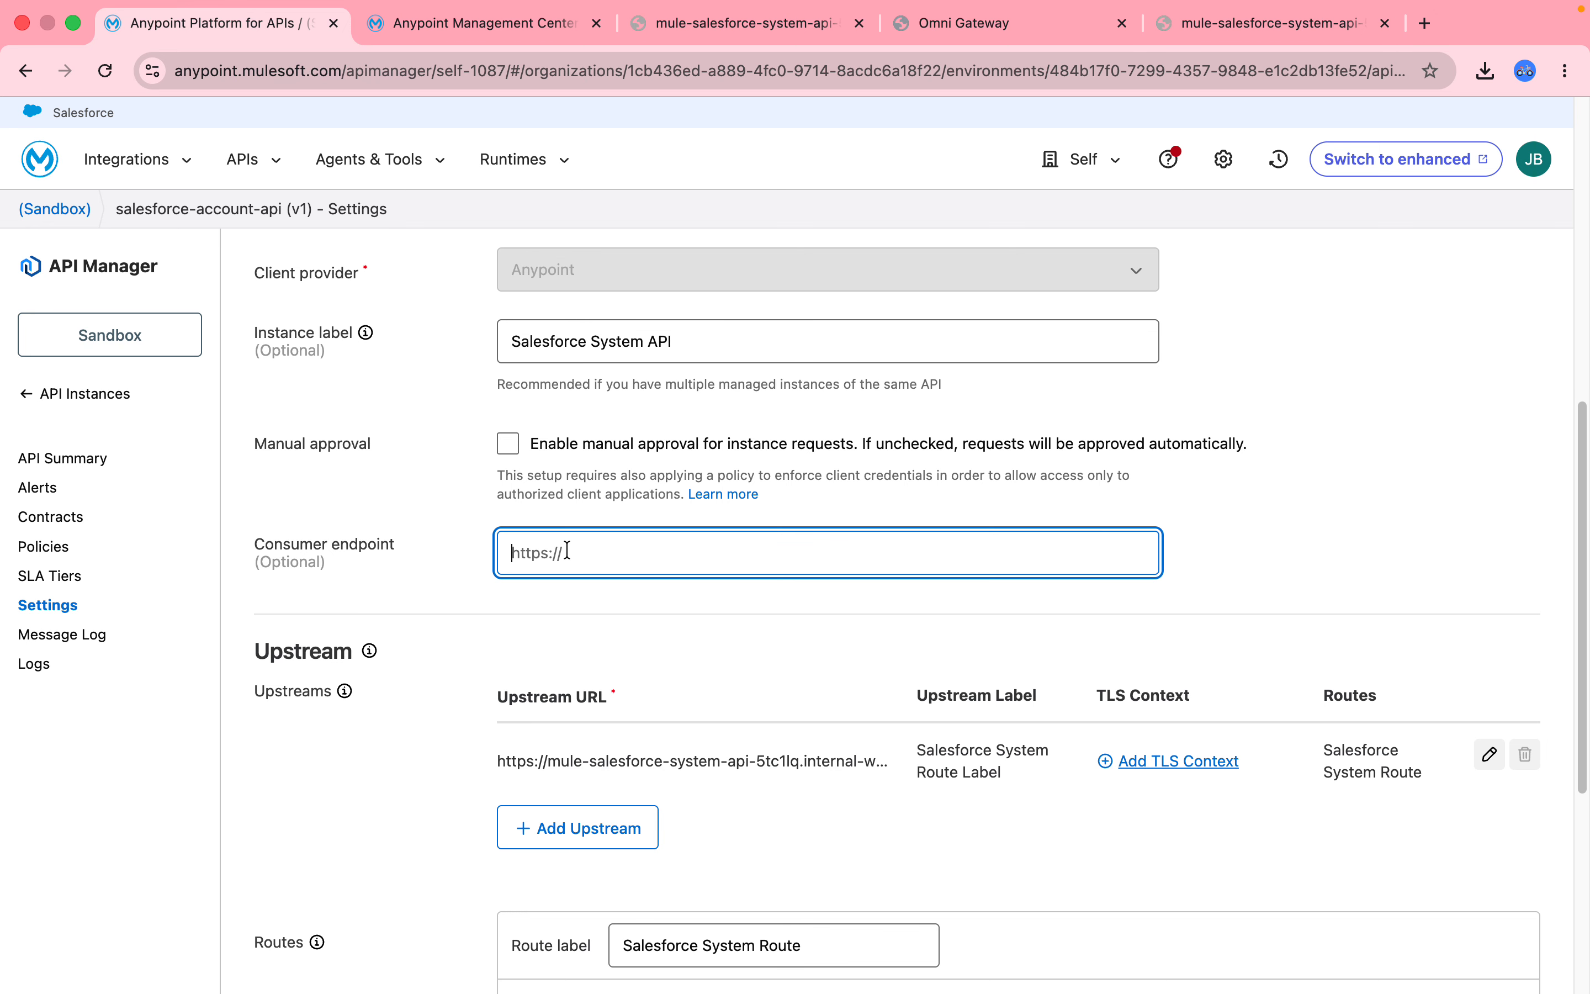
key(super+v)
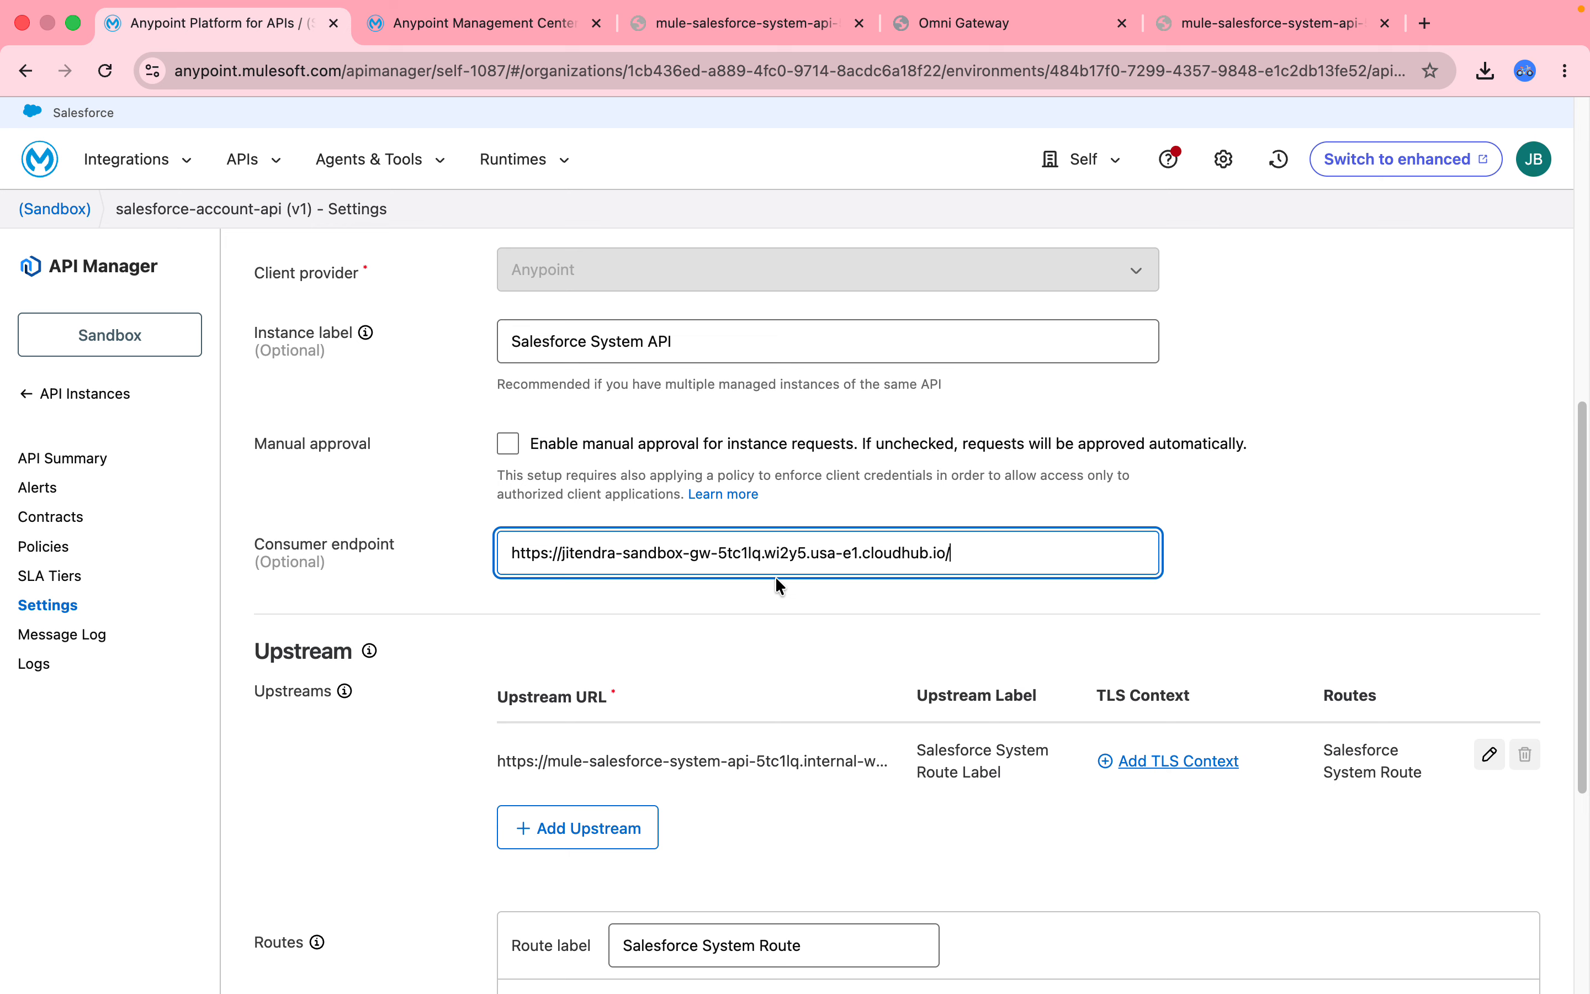
drag(1588, 417, 1587, 701)
click(1477, 925)
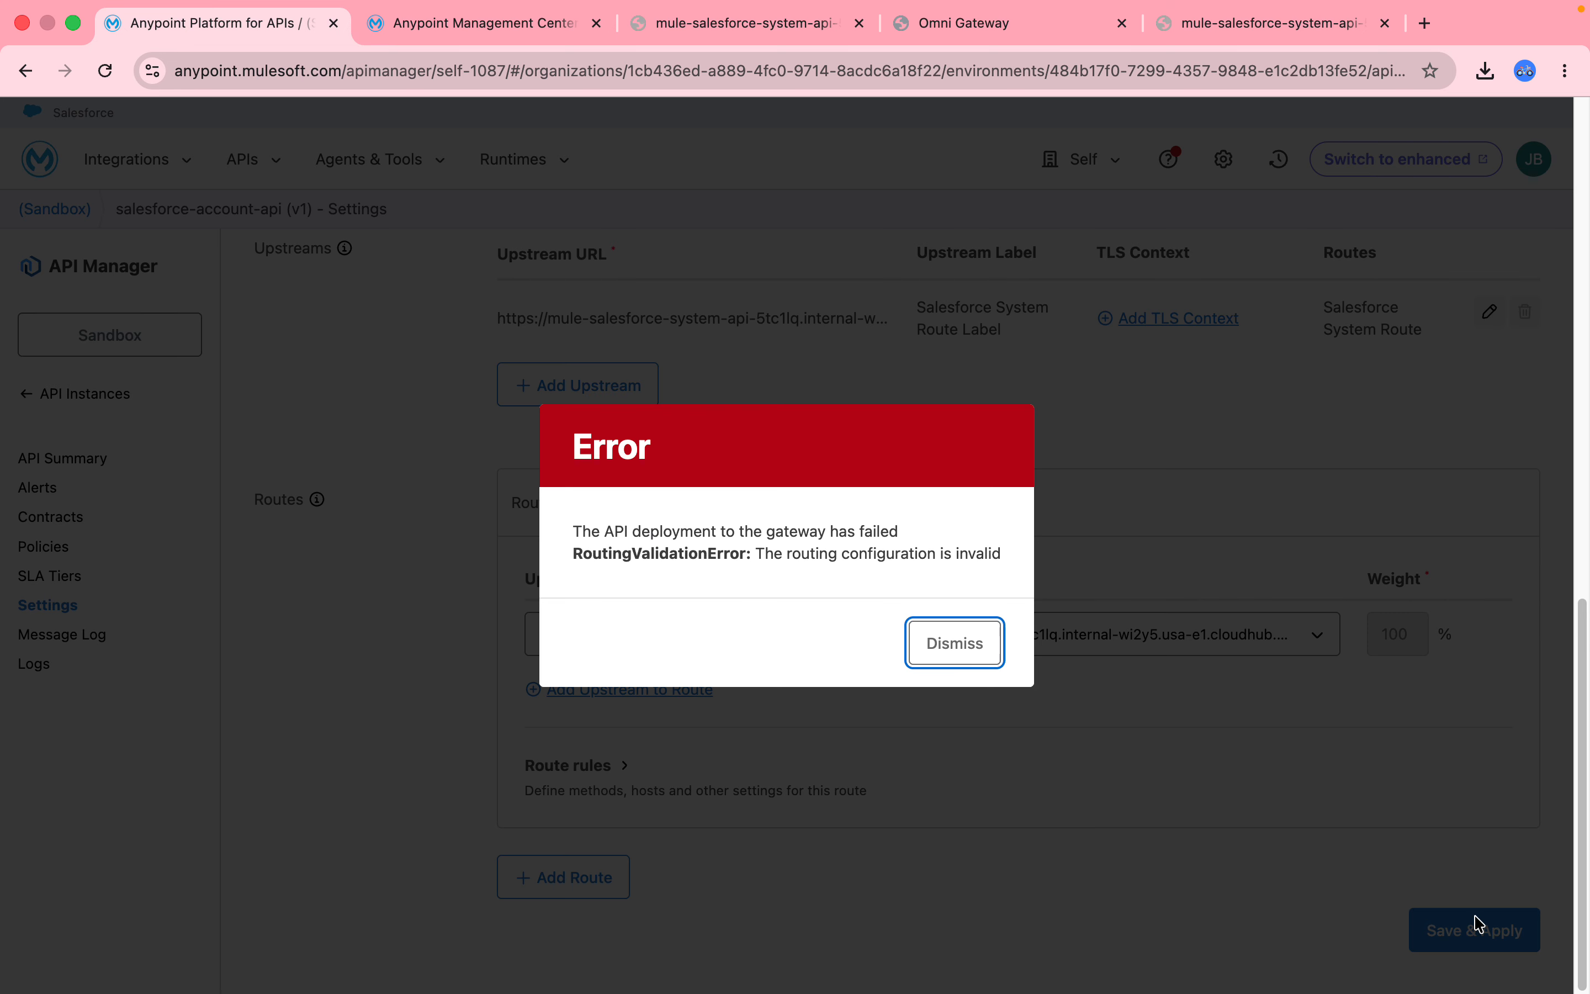
click(953, 648)
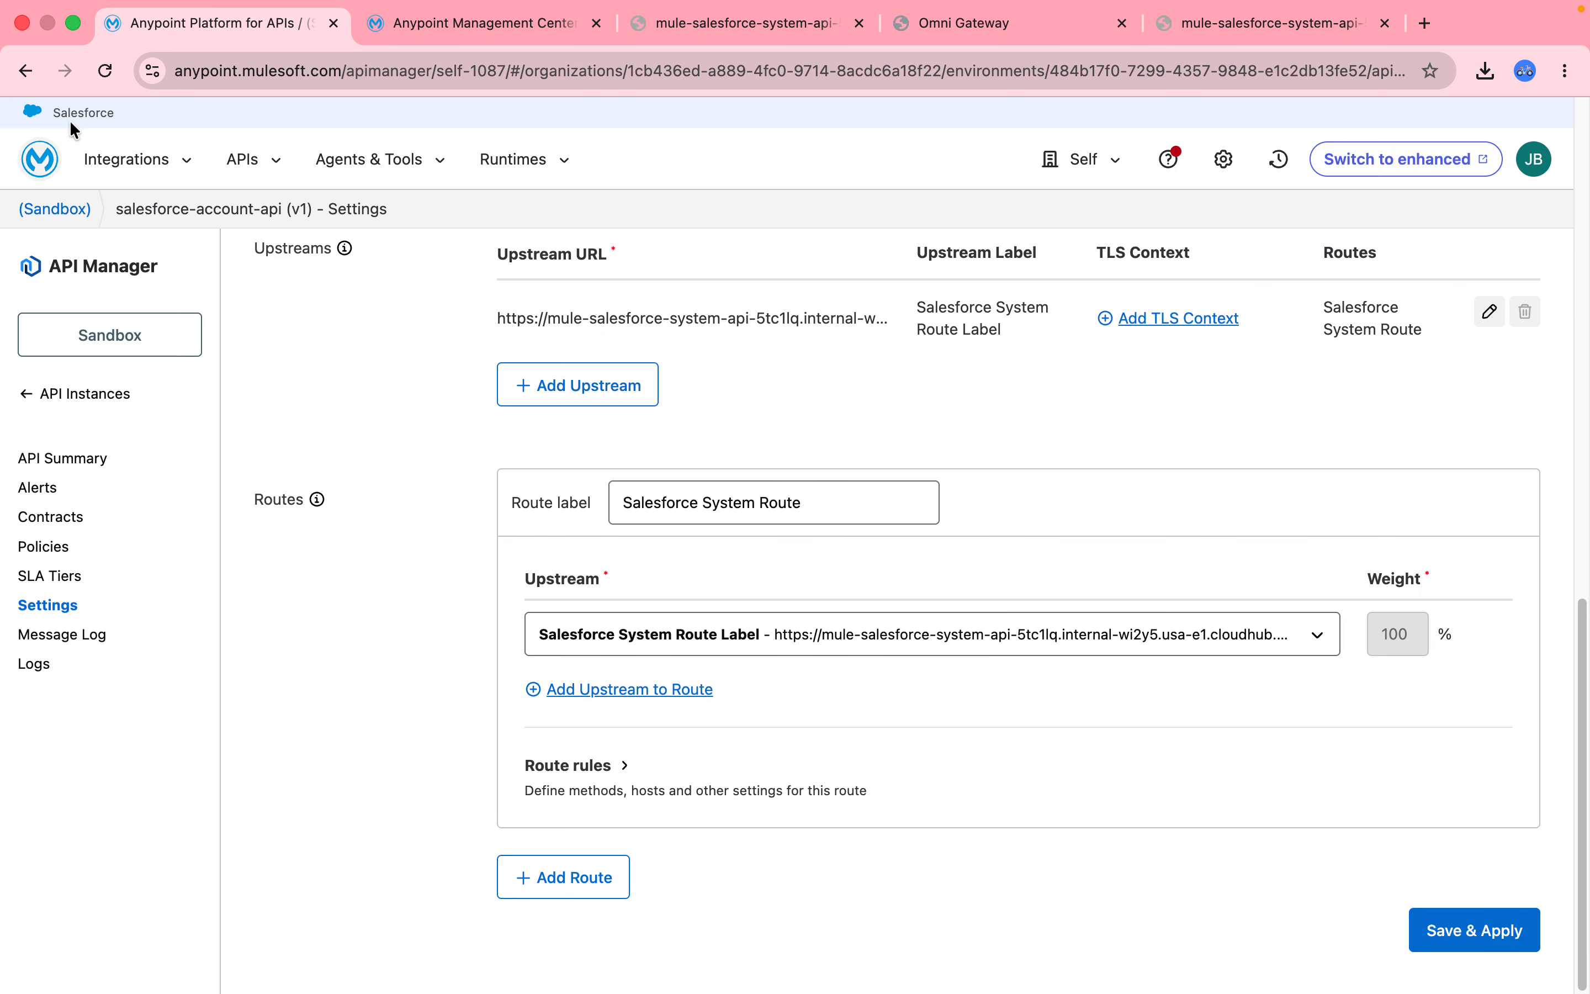
click(103, 75)
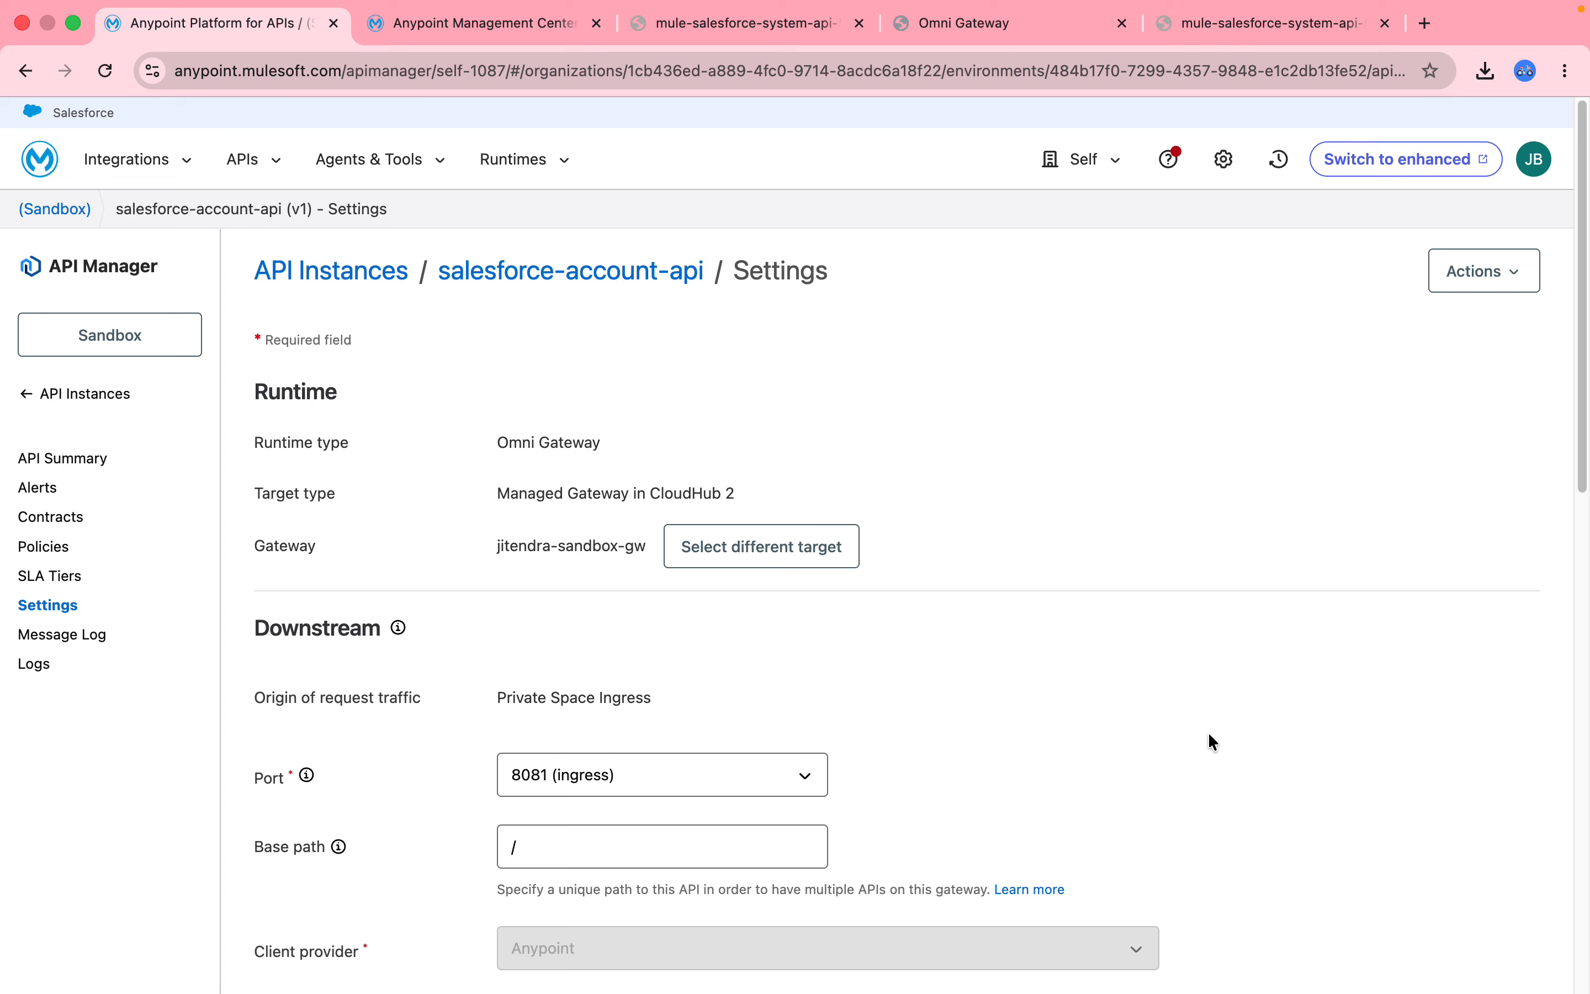
Re-enter the consumer endpoint as the public endpoint plus '/' and Save & Apply to deploy.
drag(1586, 338, 1586, 647)
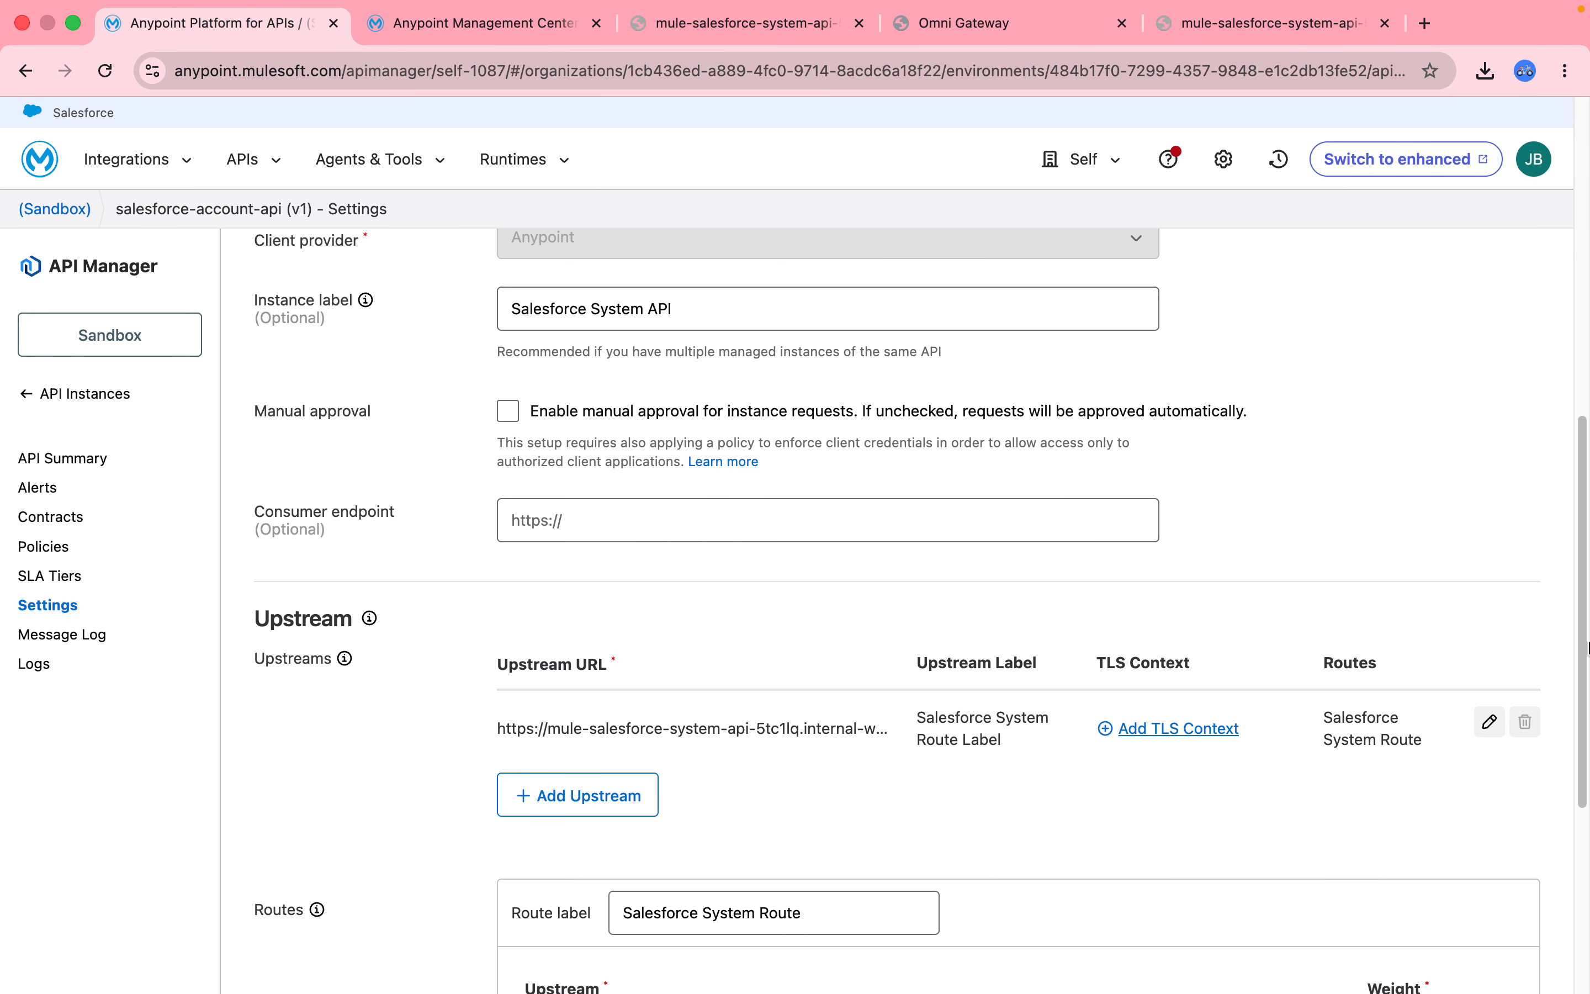
click(608, 518)
key(super+v)
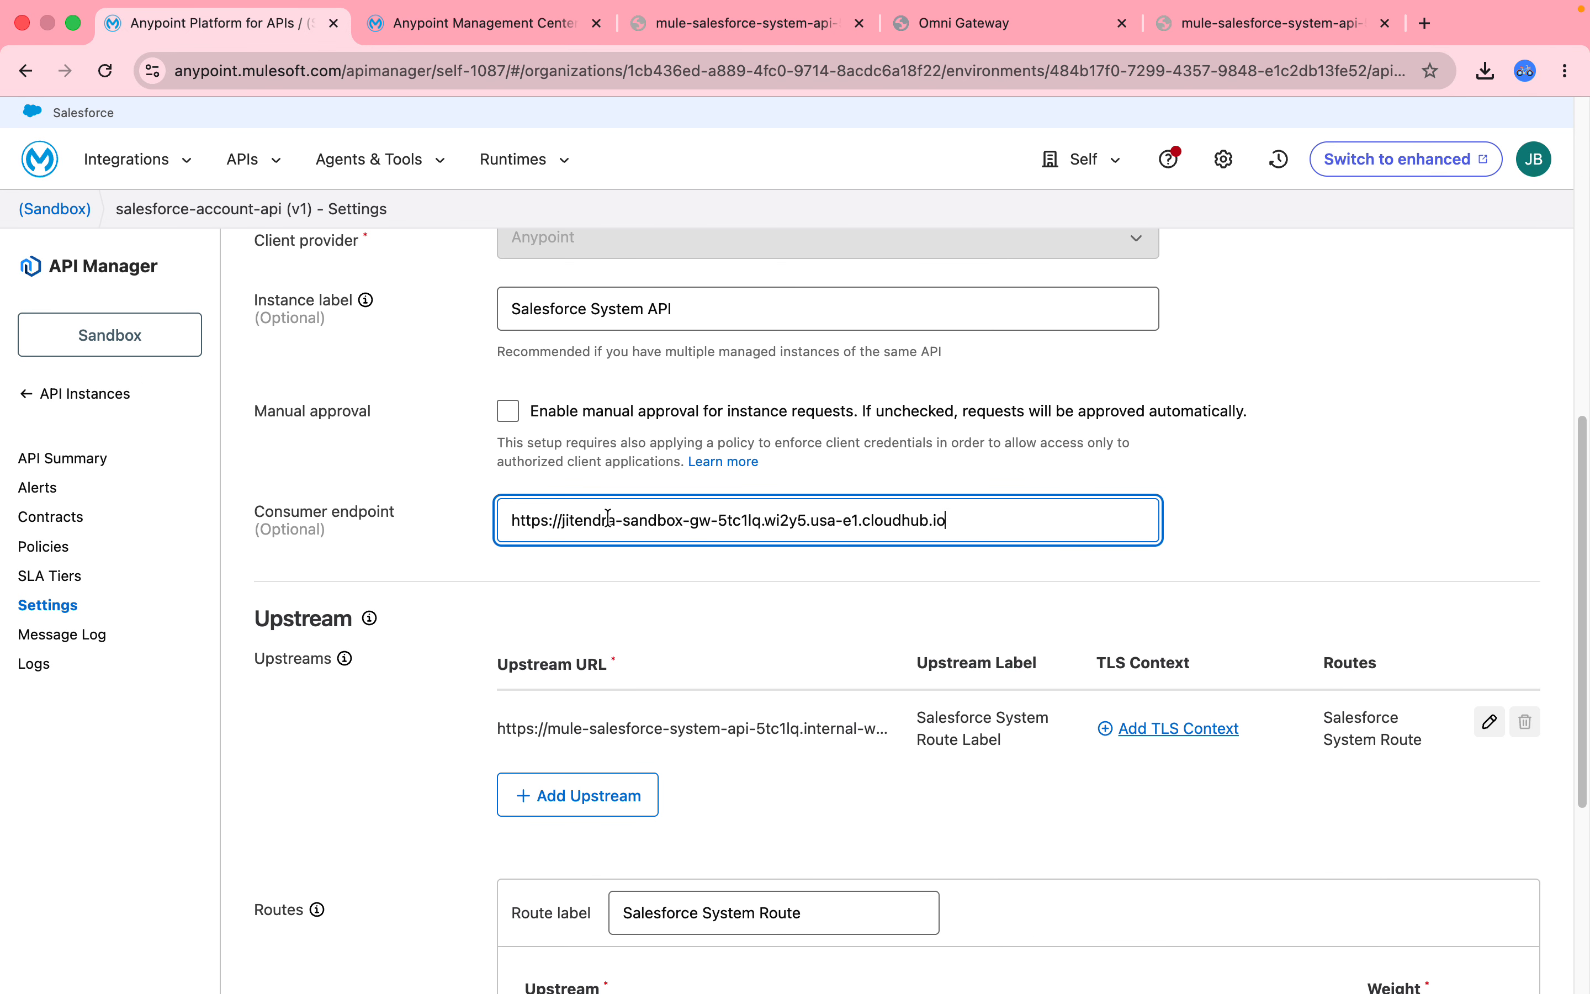
text(/)
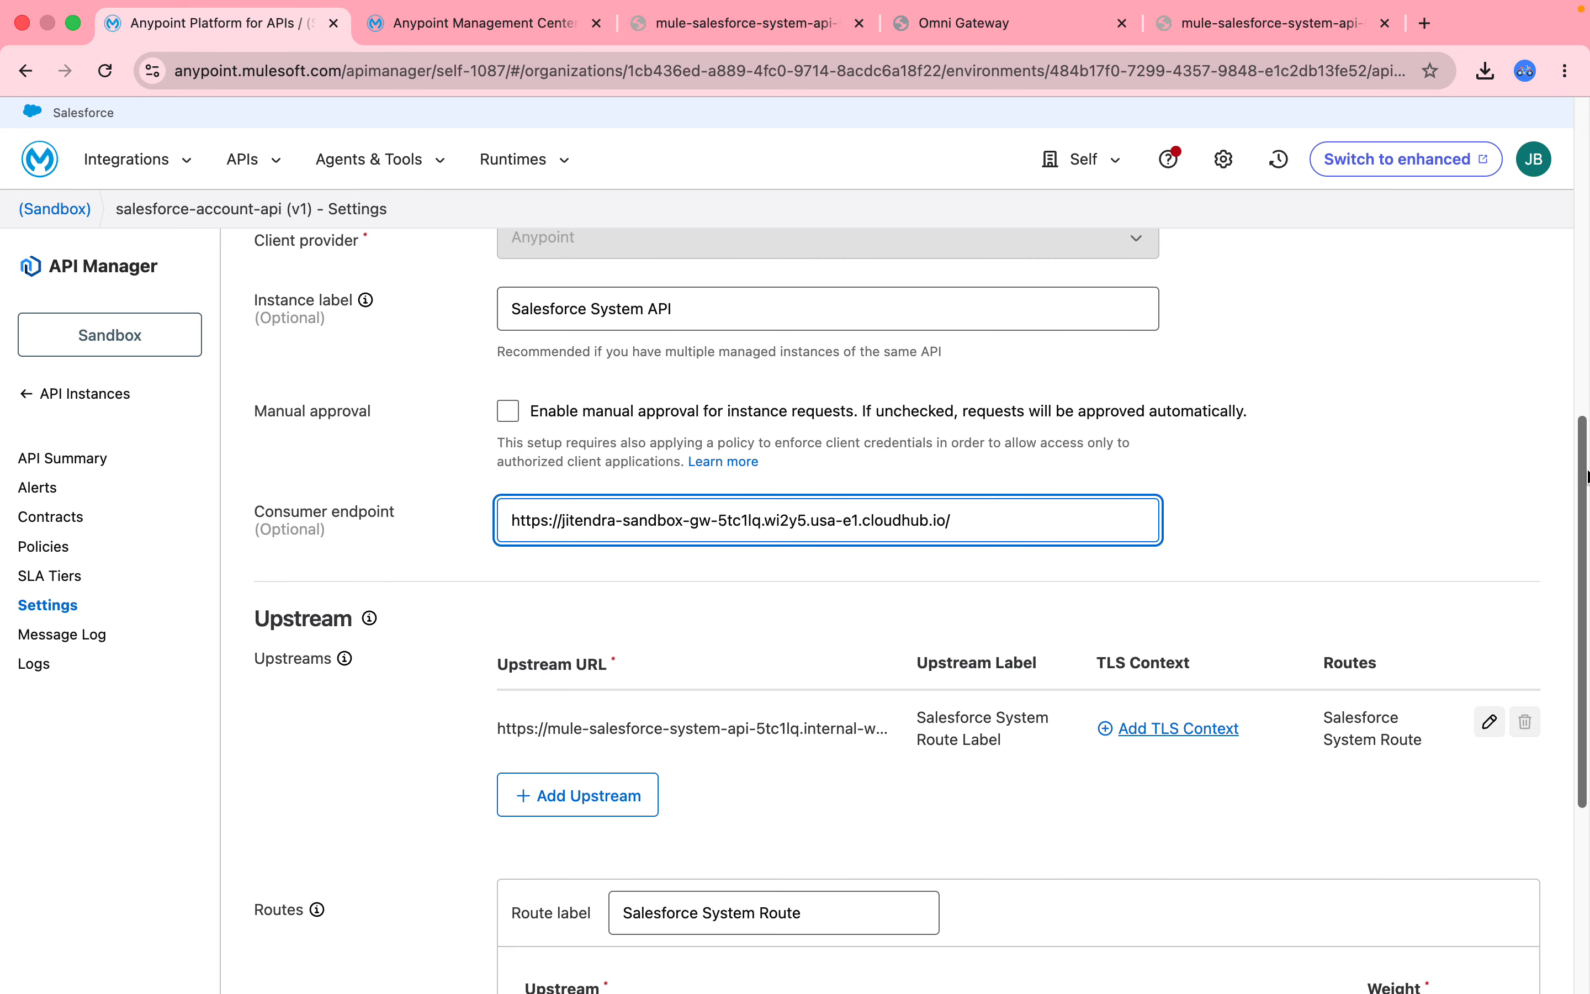
drag(1586, 463, 1586, 648)
click(1496, 920)
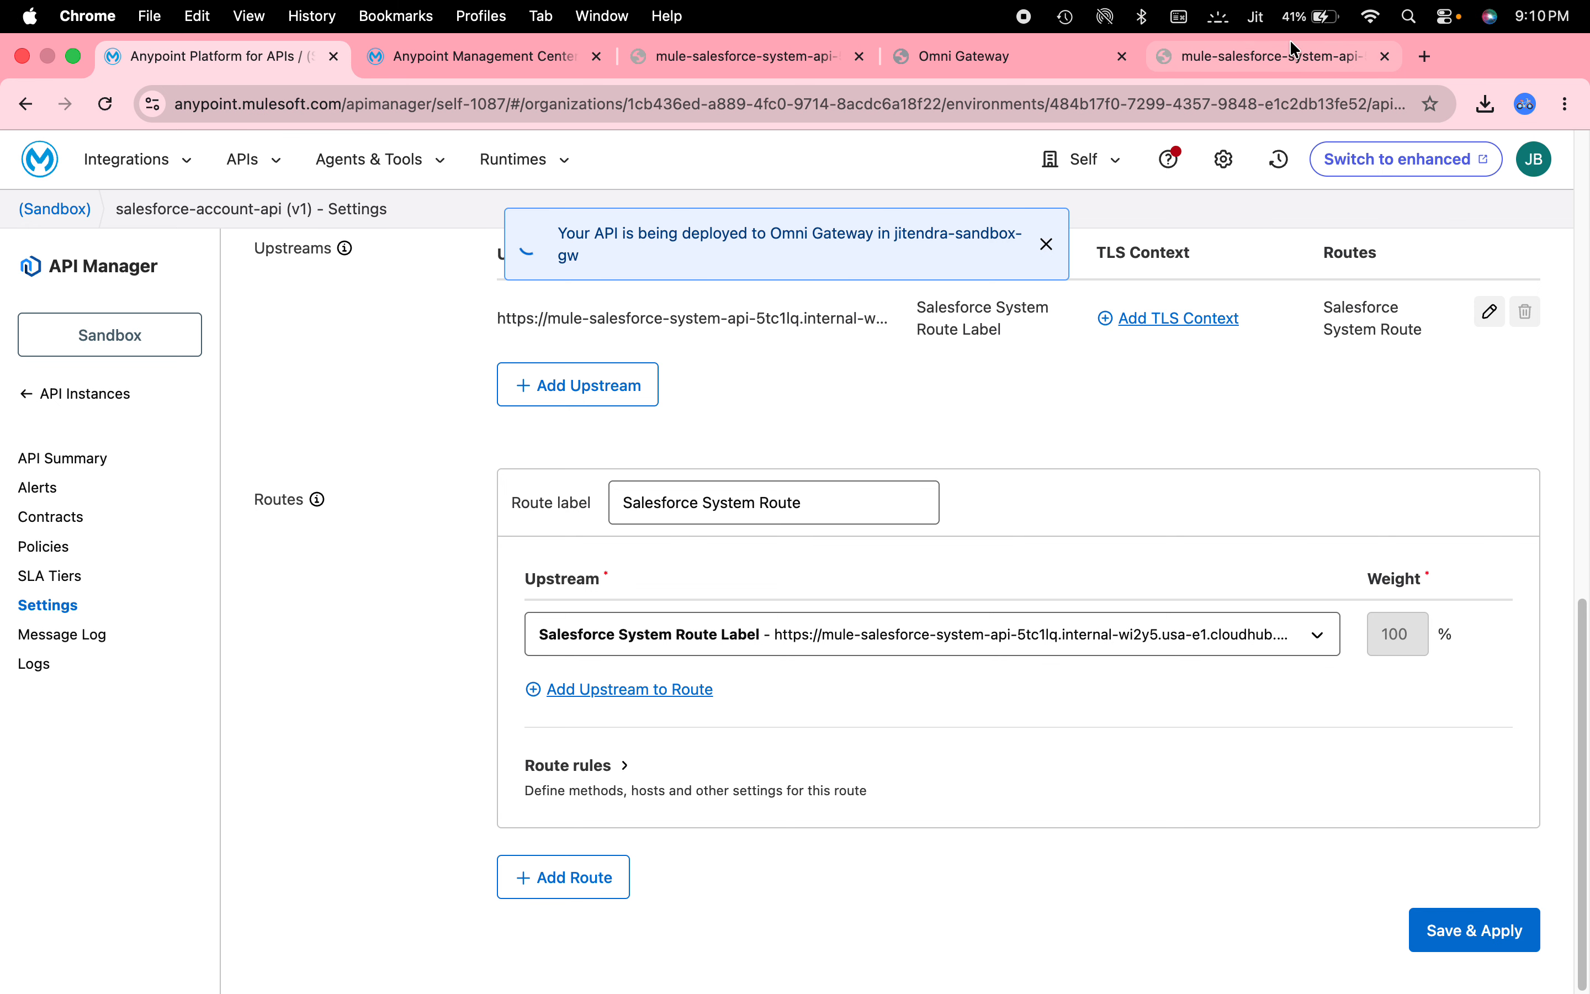
click(1289, 45)
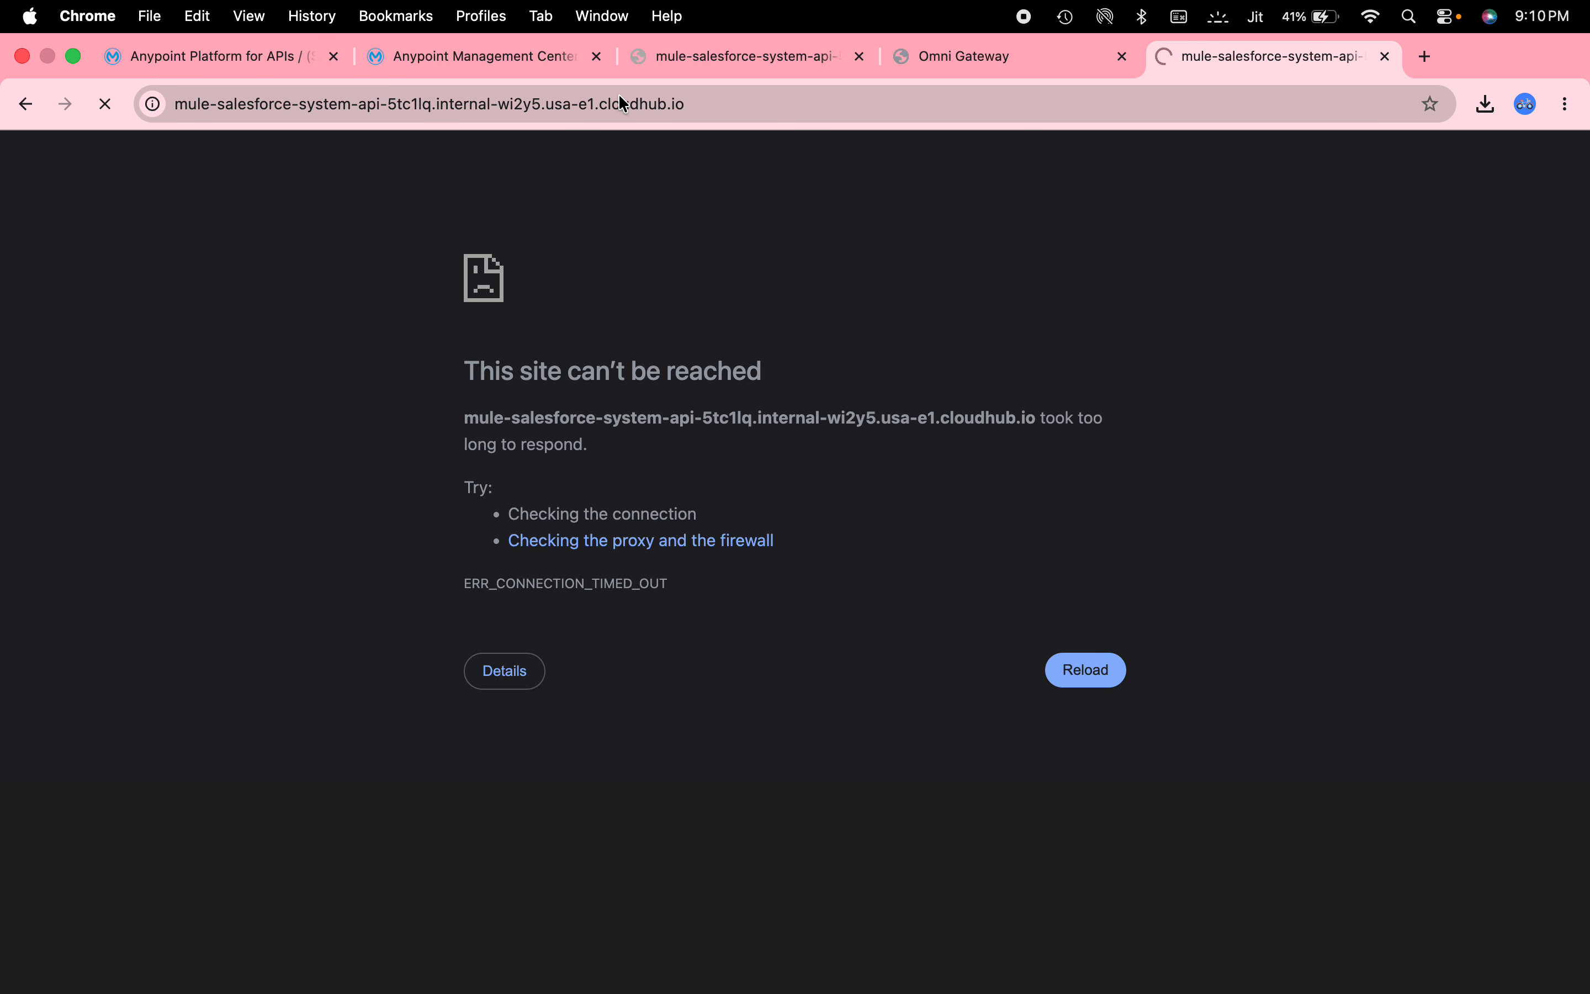
Request the account record at the gateway's public URL plus the accounts/<id> path.
click(710, 104)
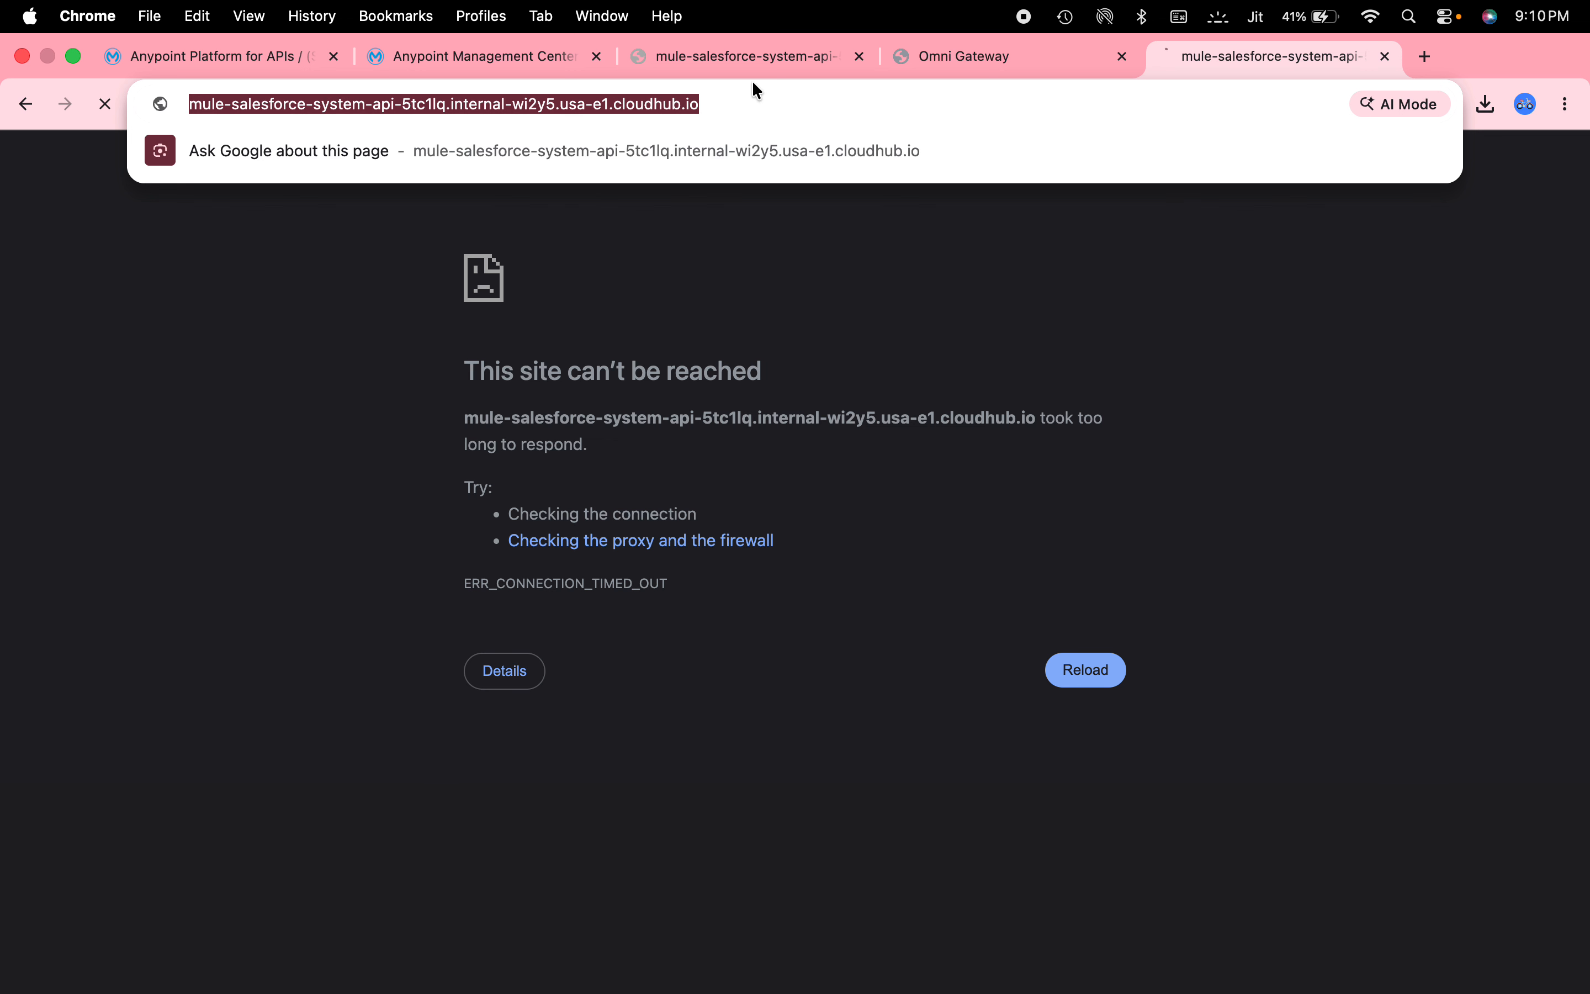
key(super+v)
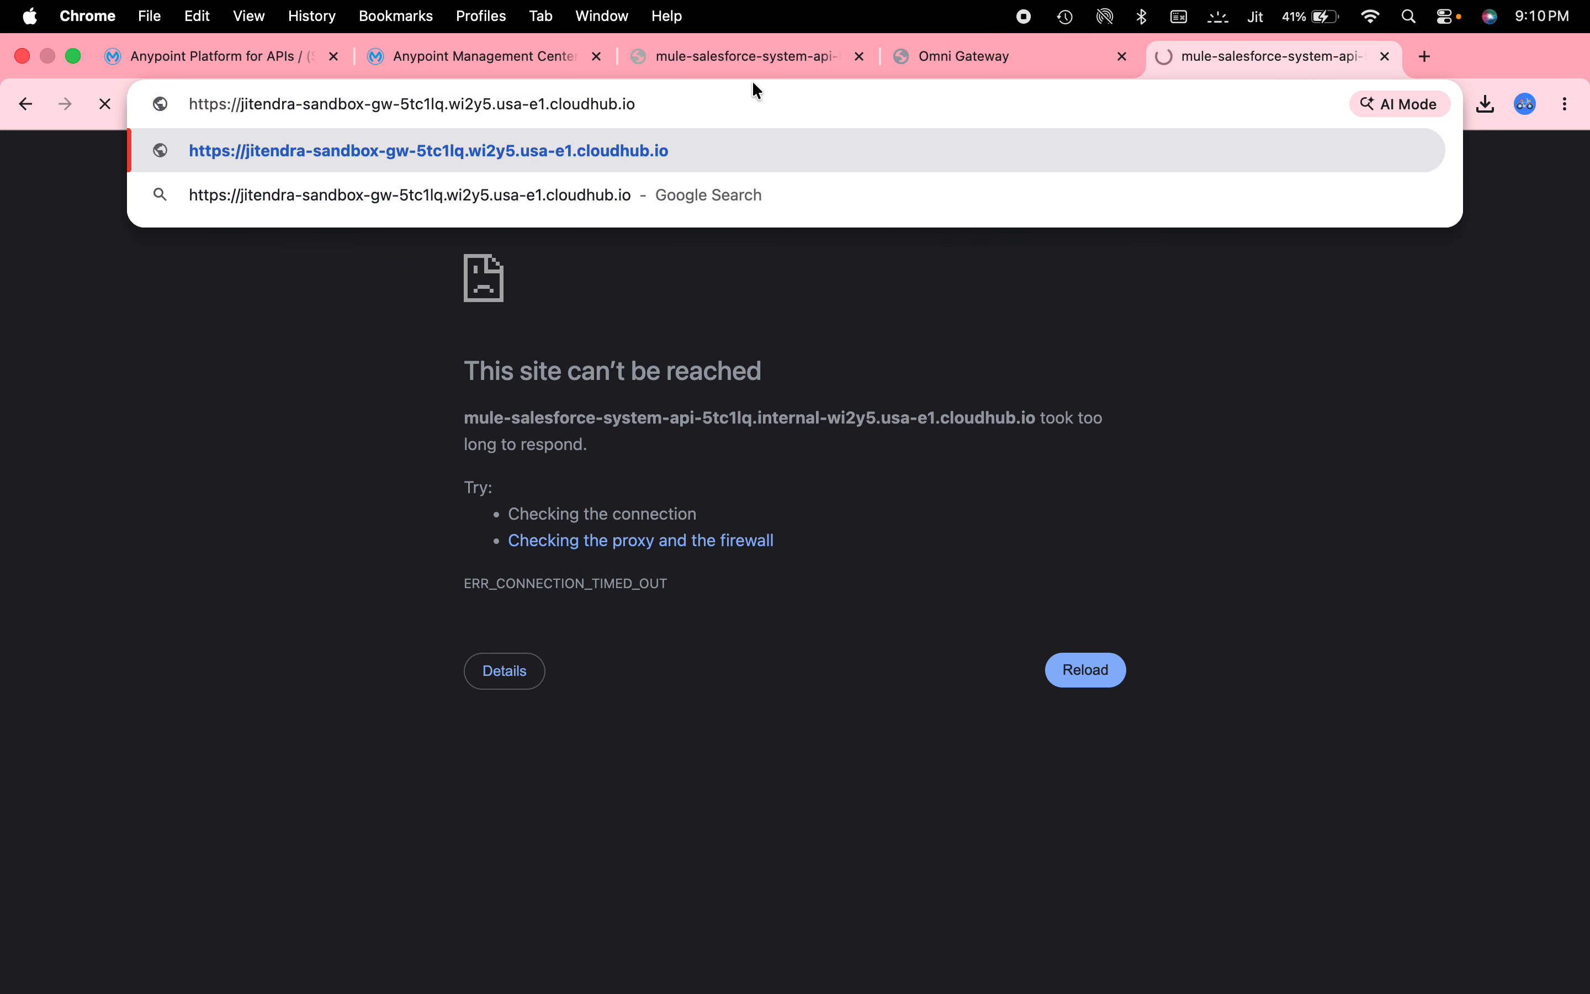
text(/)
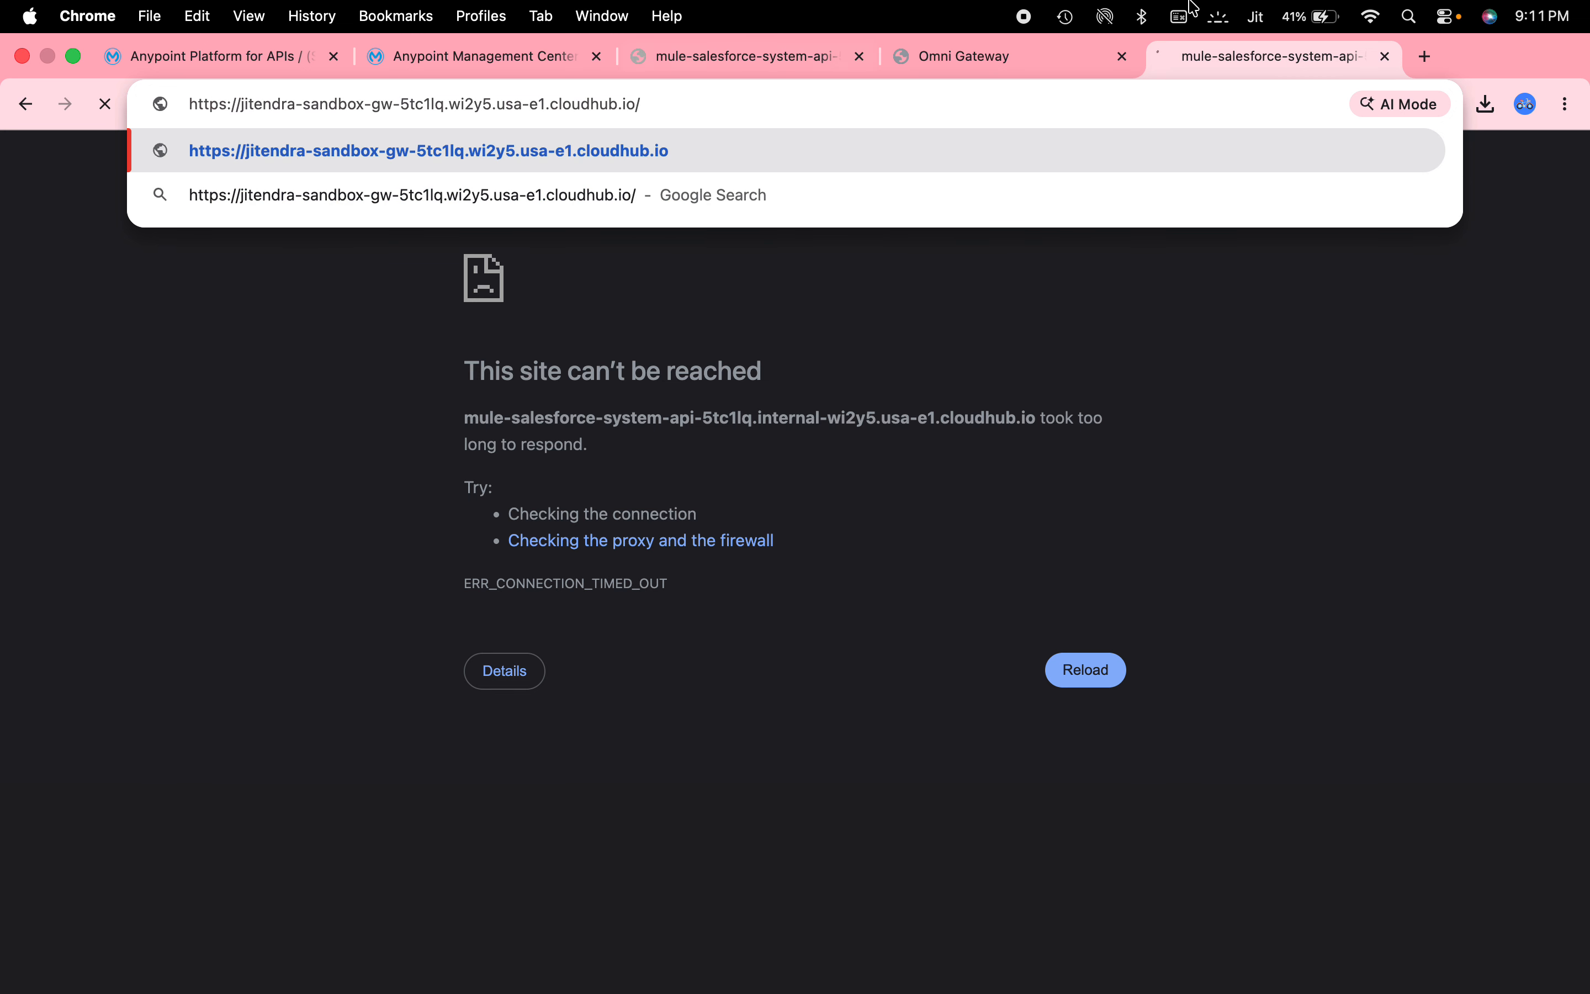
click(755, 64)
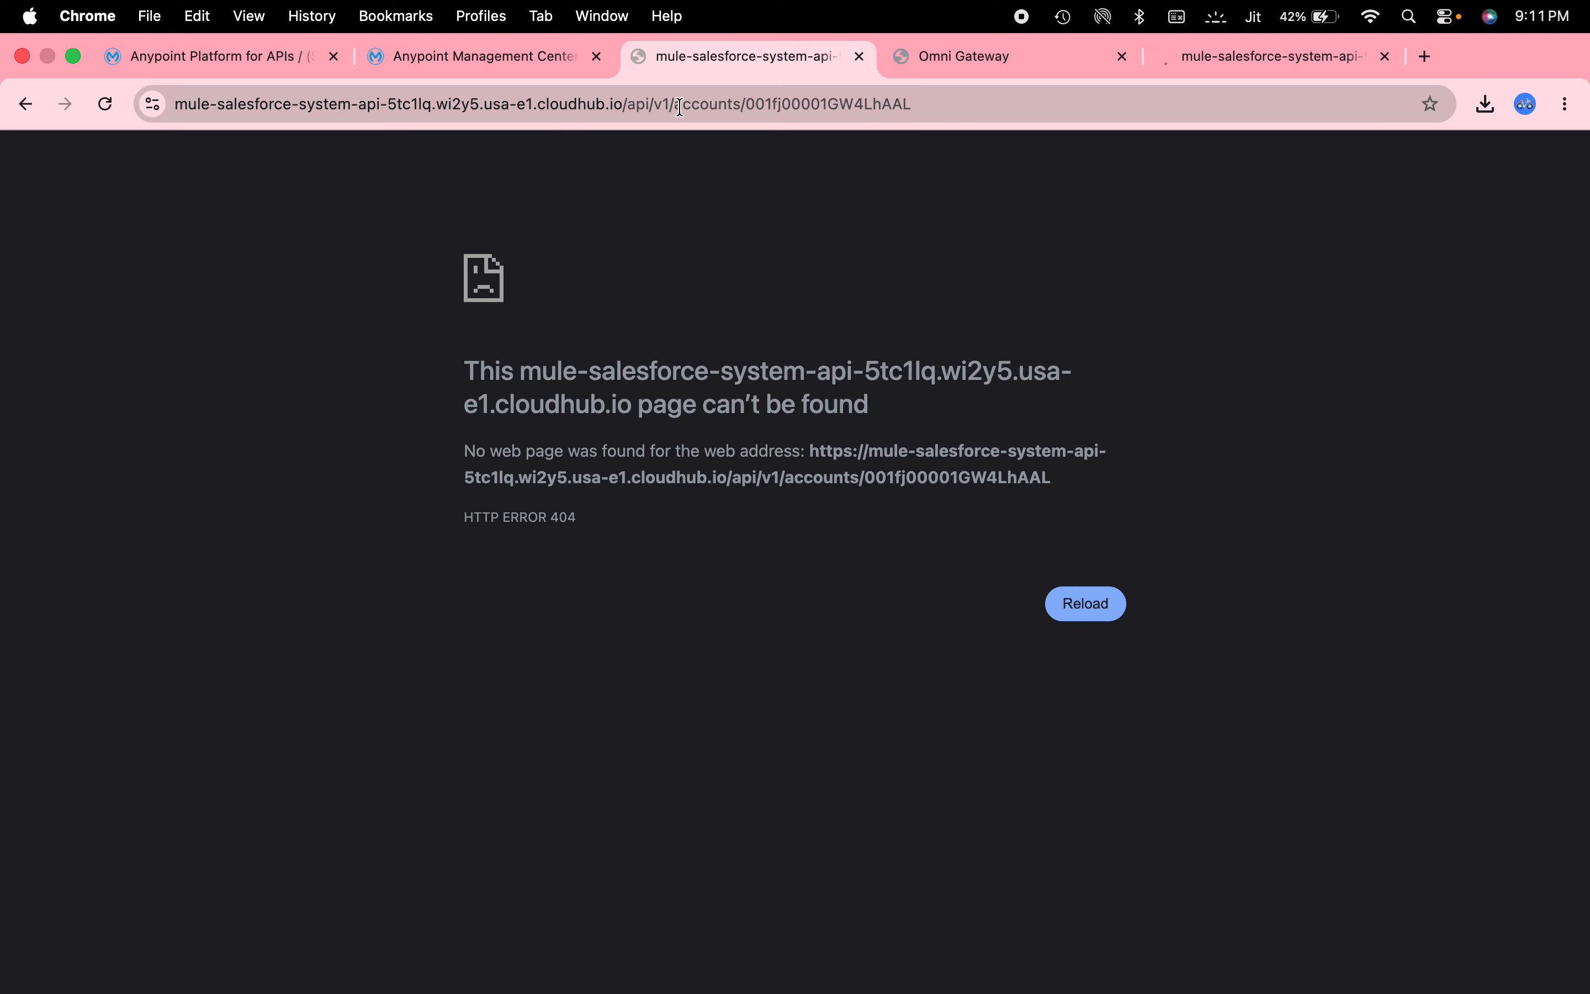
drag(677, 105, 953, 104)
key(super+c)
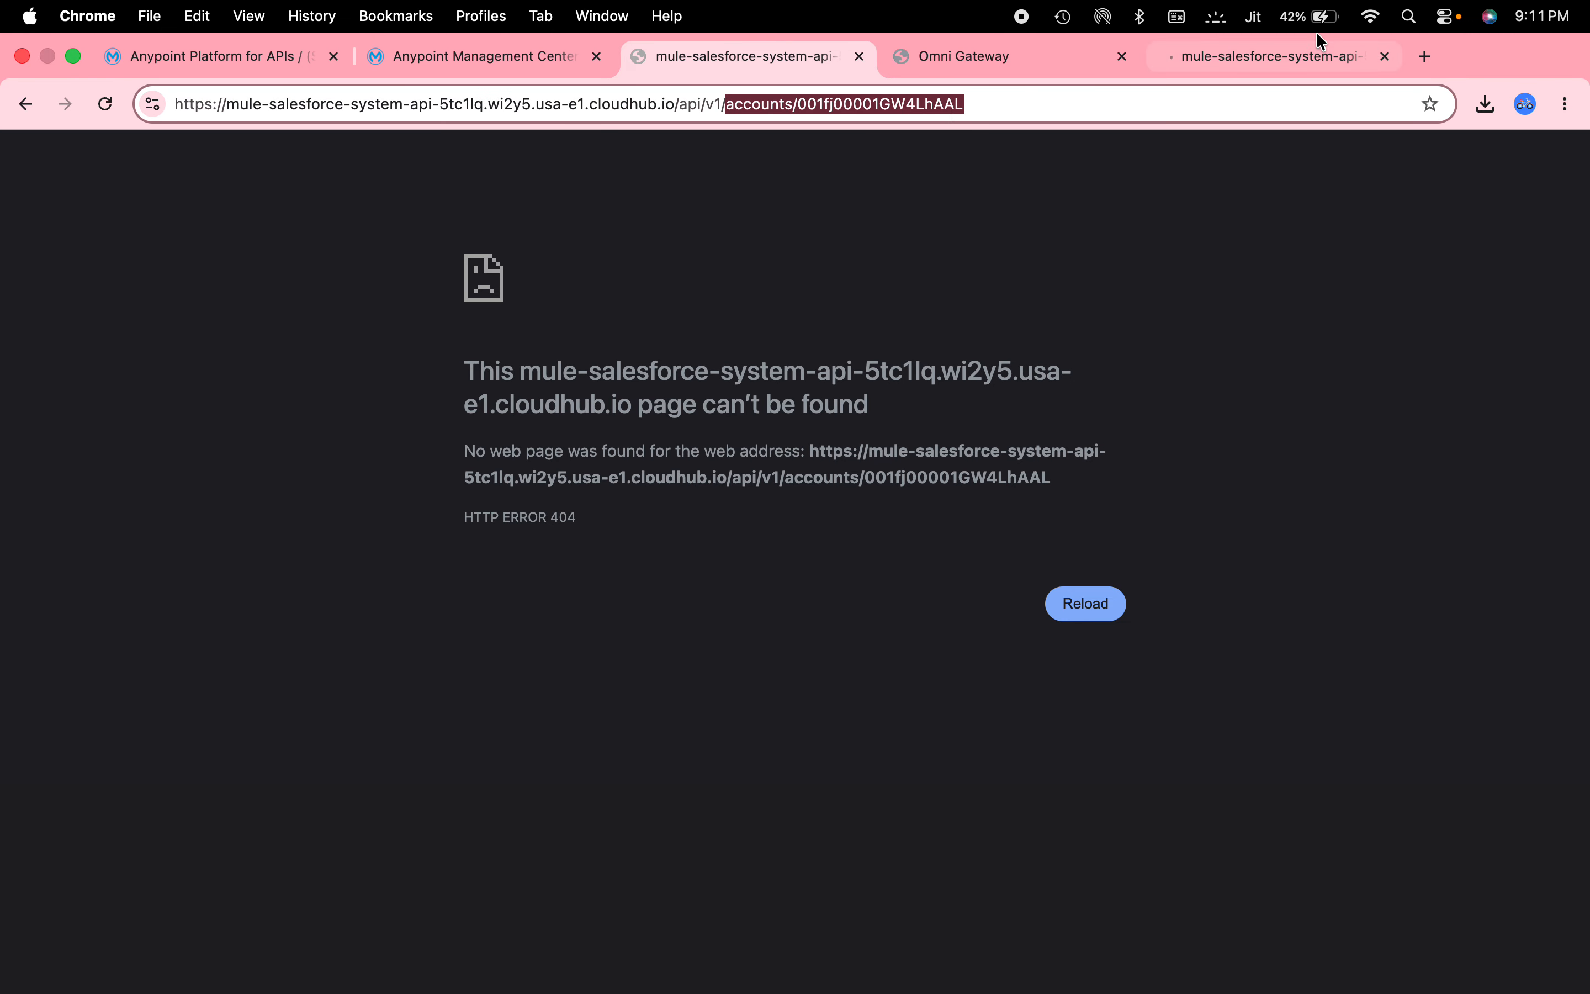
click(1303, 56)
key(super+v)
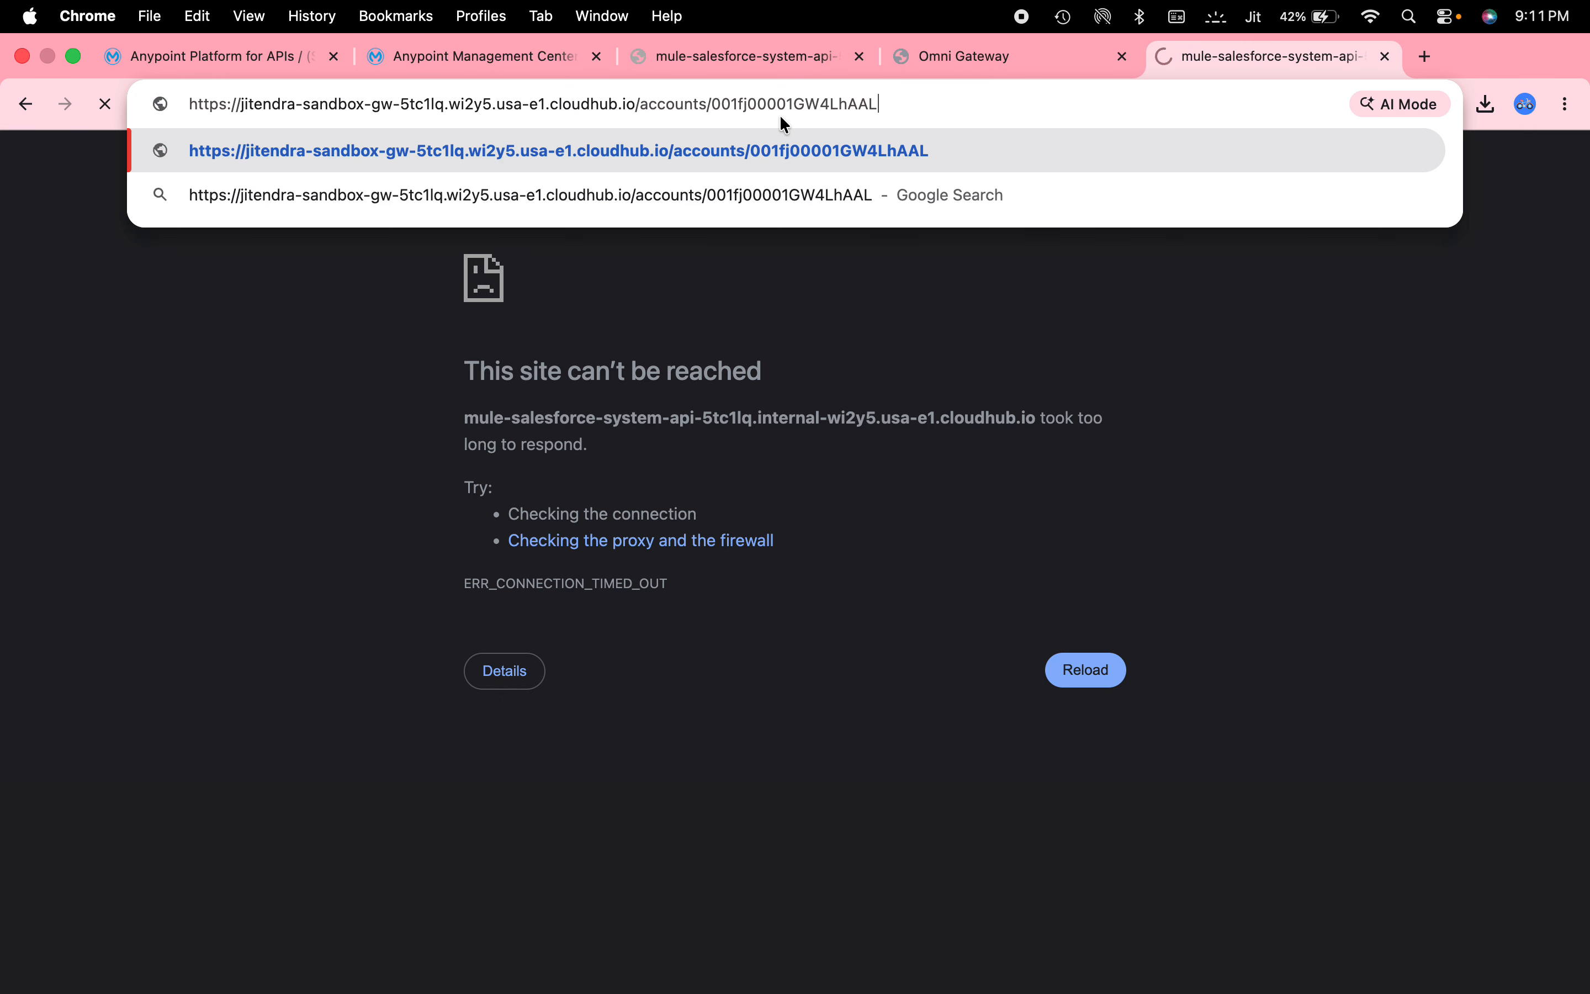
key(Return)
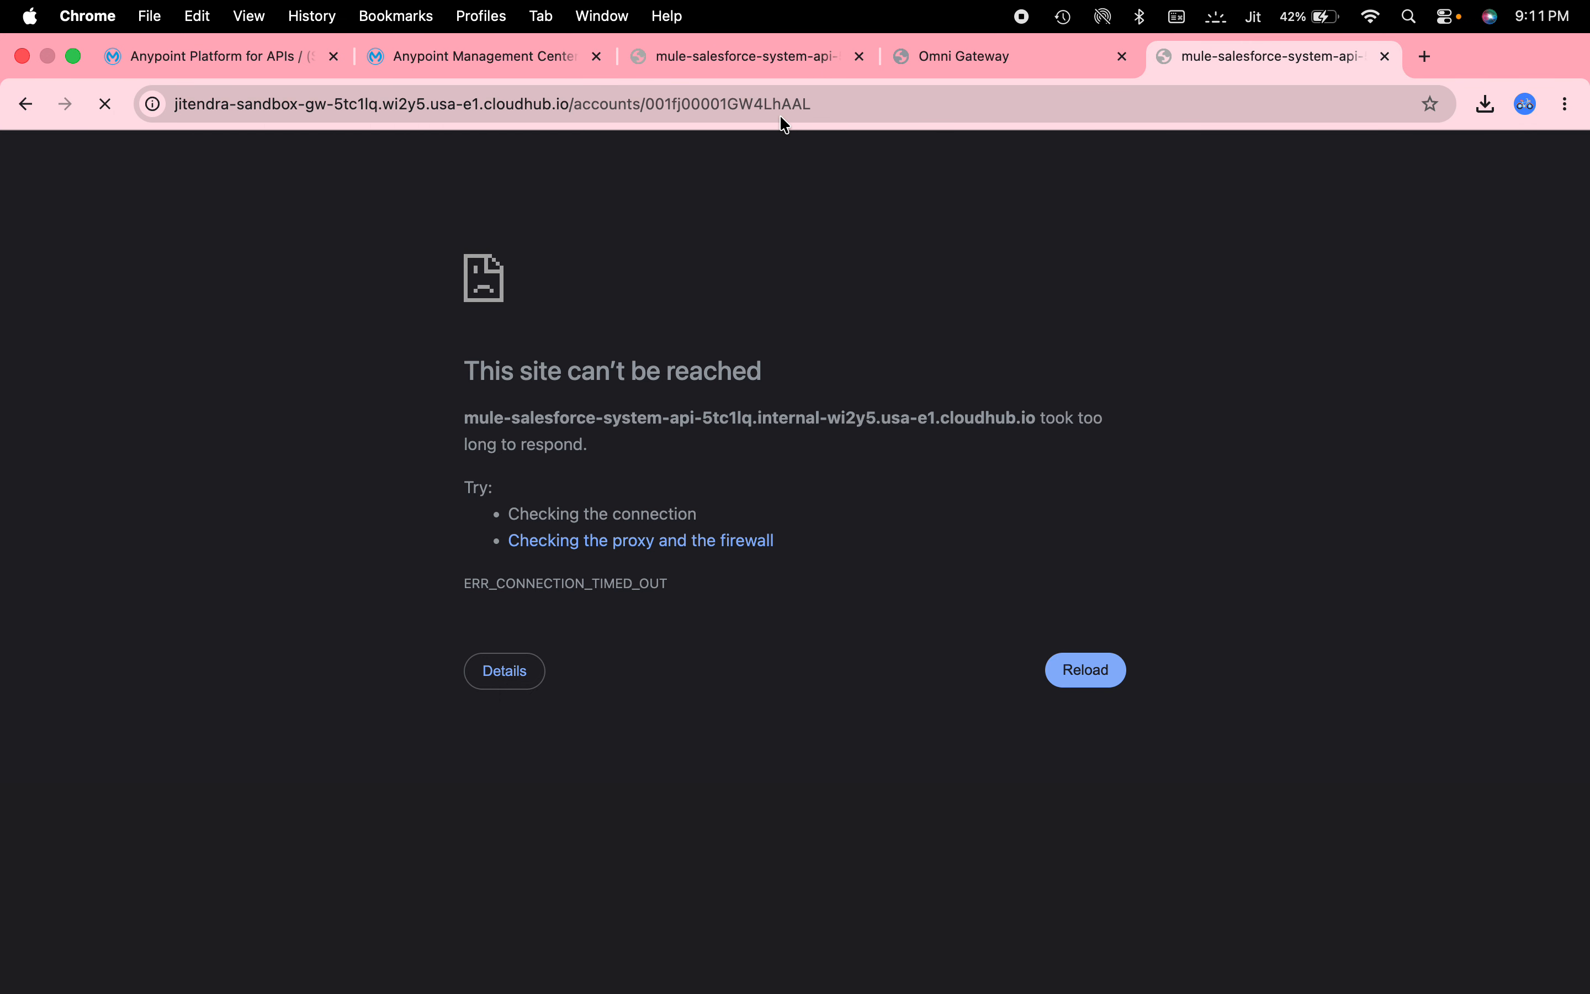
Turn on Pretty print and reload the account JSON through the gateway.
click(762, 107)
click(480, 451)
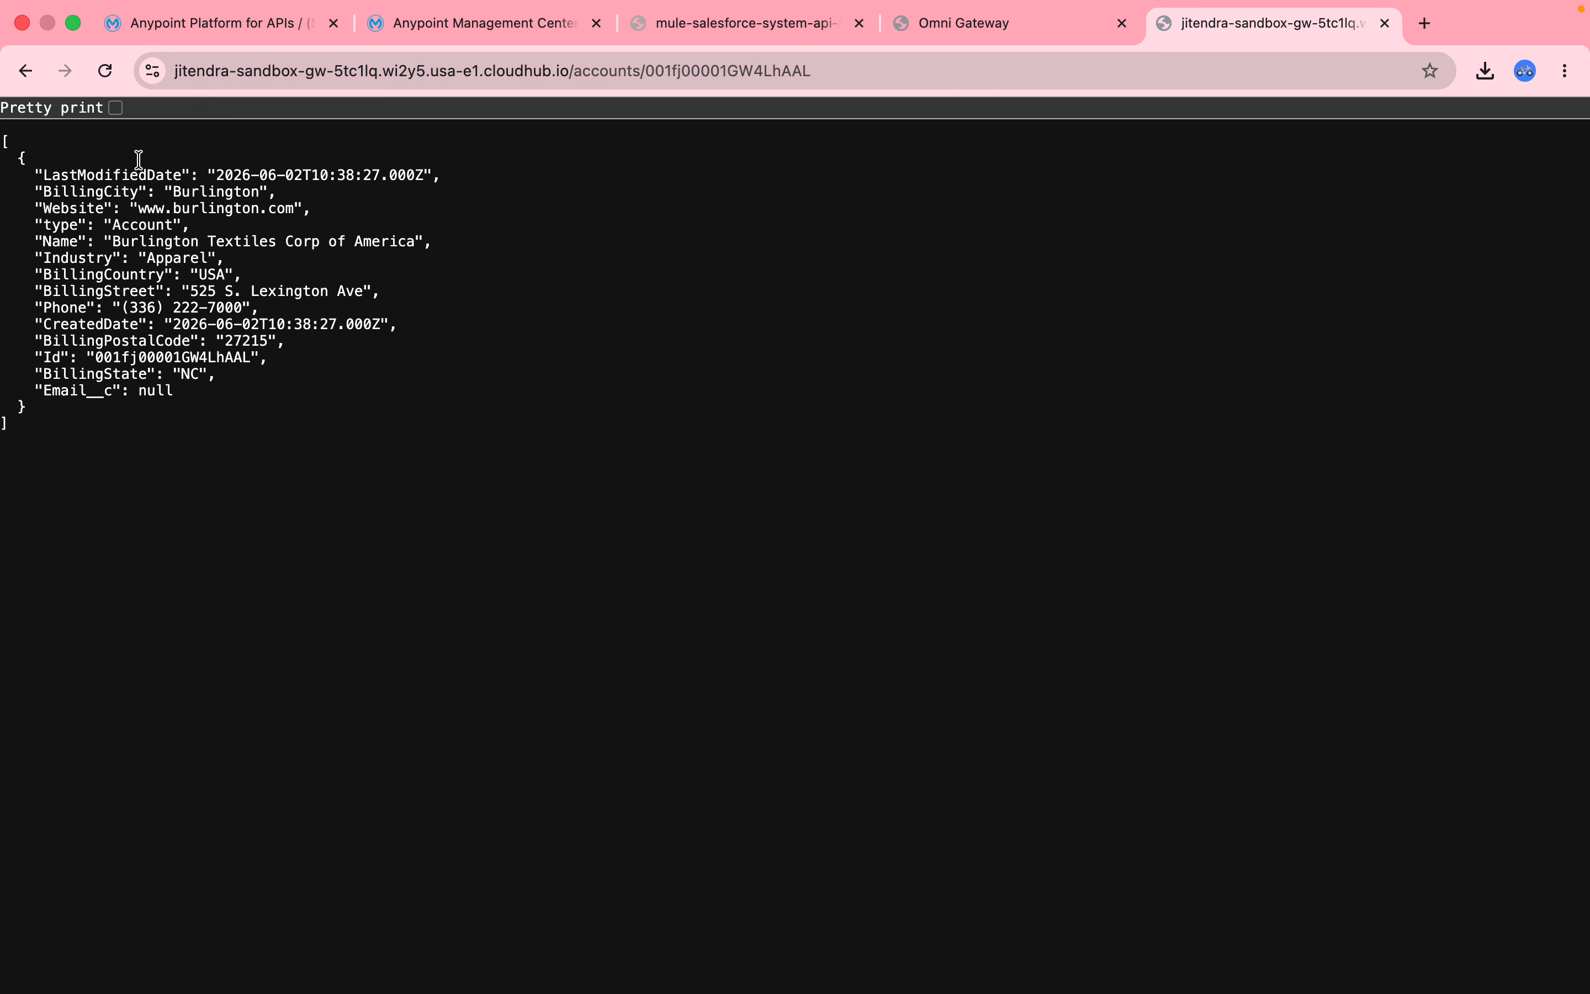
click(116, 107)
click(470, 70)
key(Return)
Close the Omni Gateway slide tab.
click(755, 24)
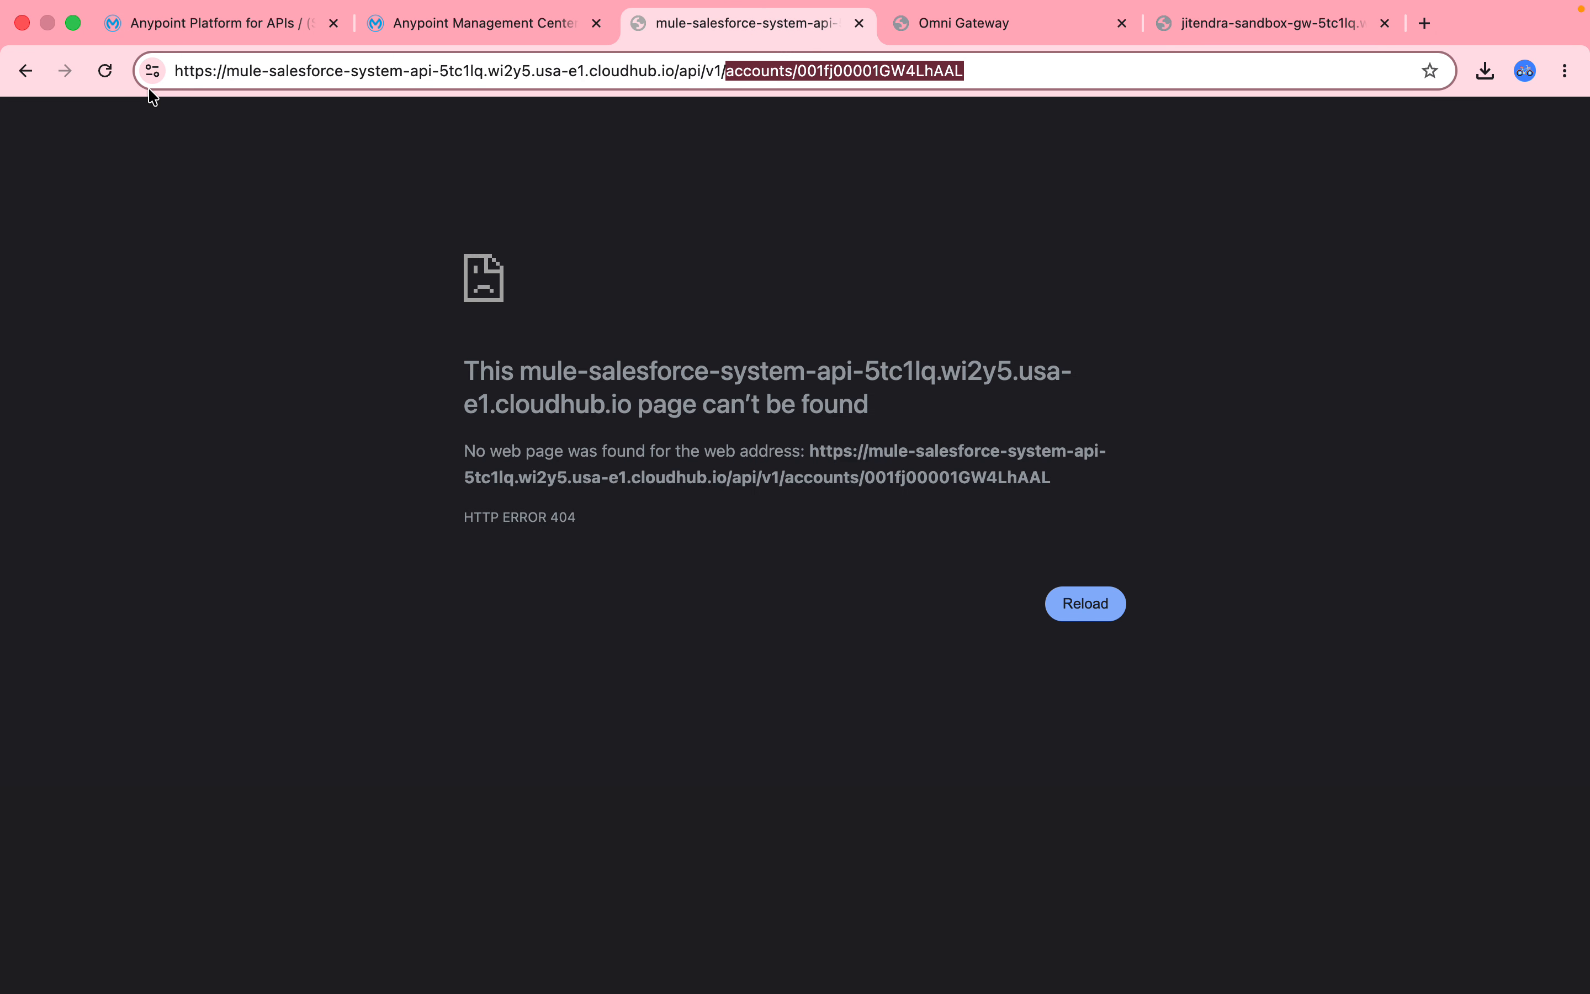
click(1033, 30)
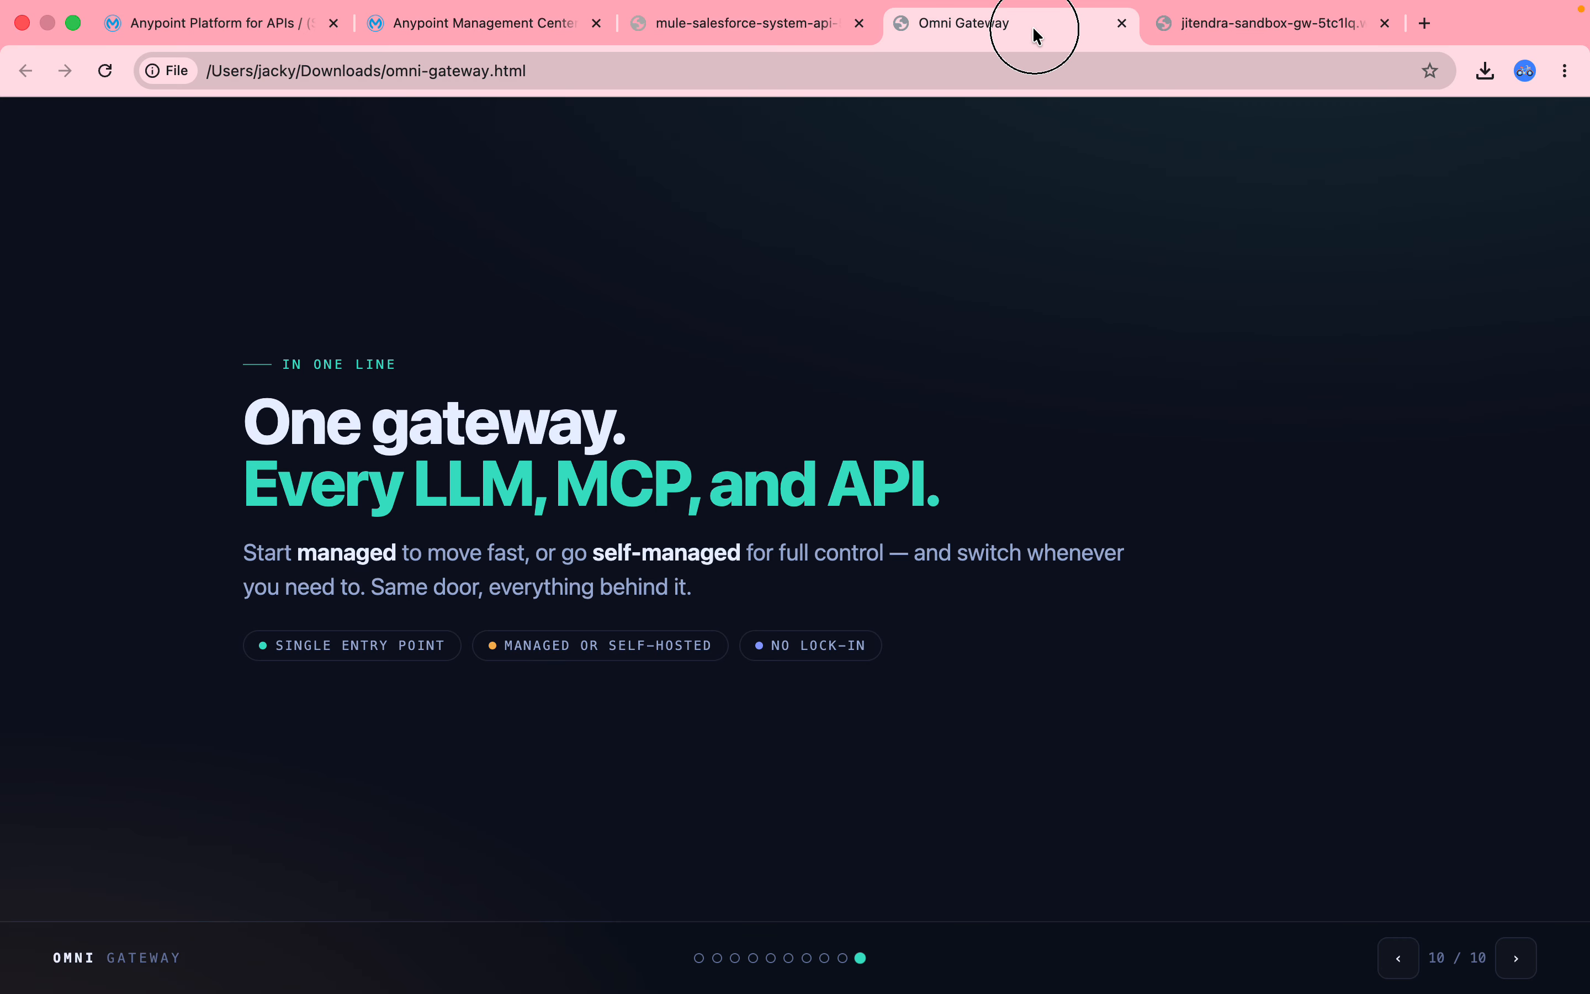
click(1121, 24)
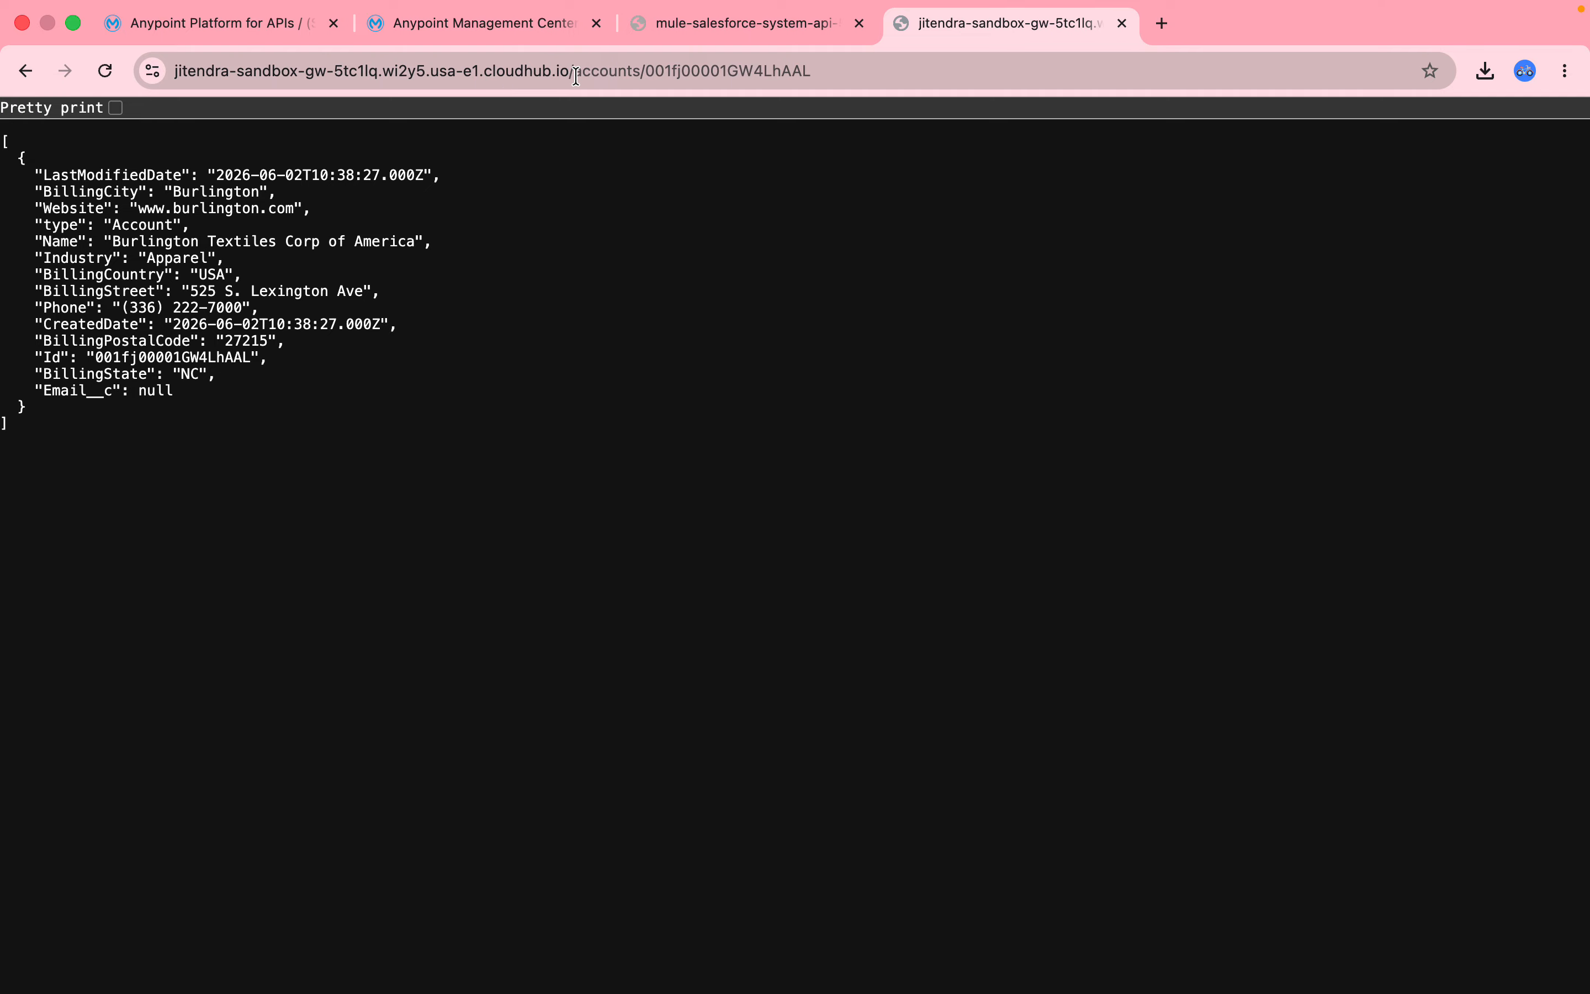
Compare the gateway base URL with the system API's base URL through api/v1.
drag(576, 74, 289, 62)
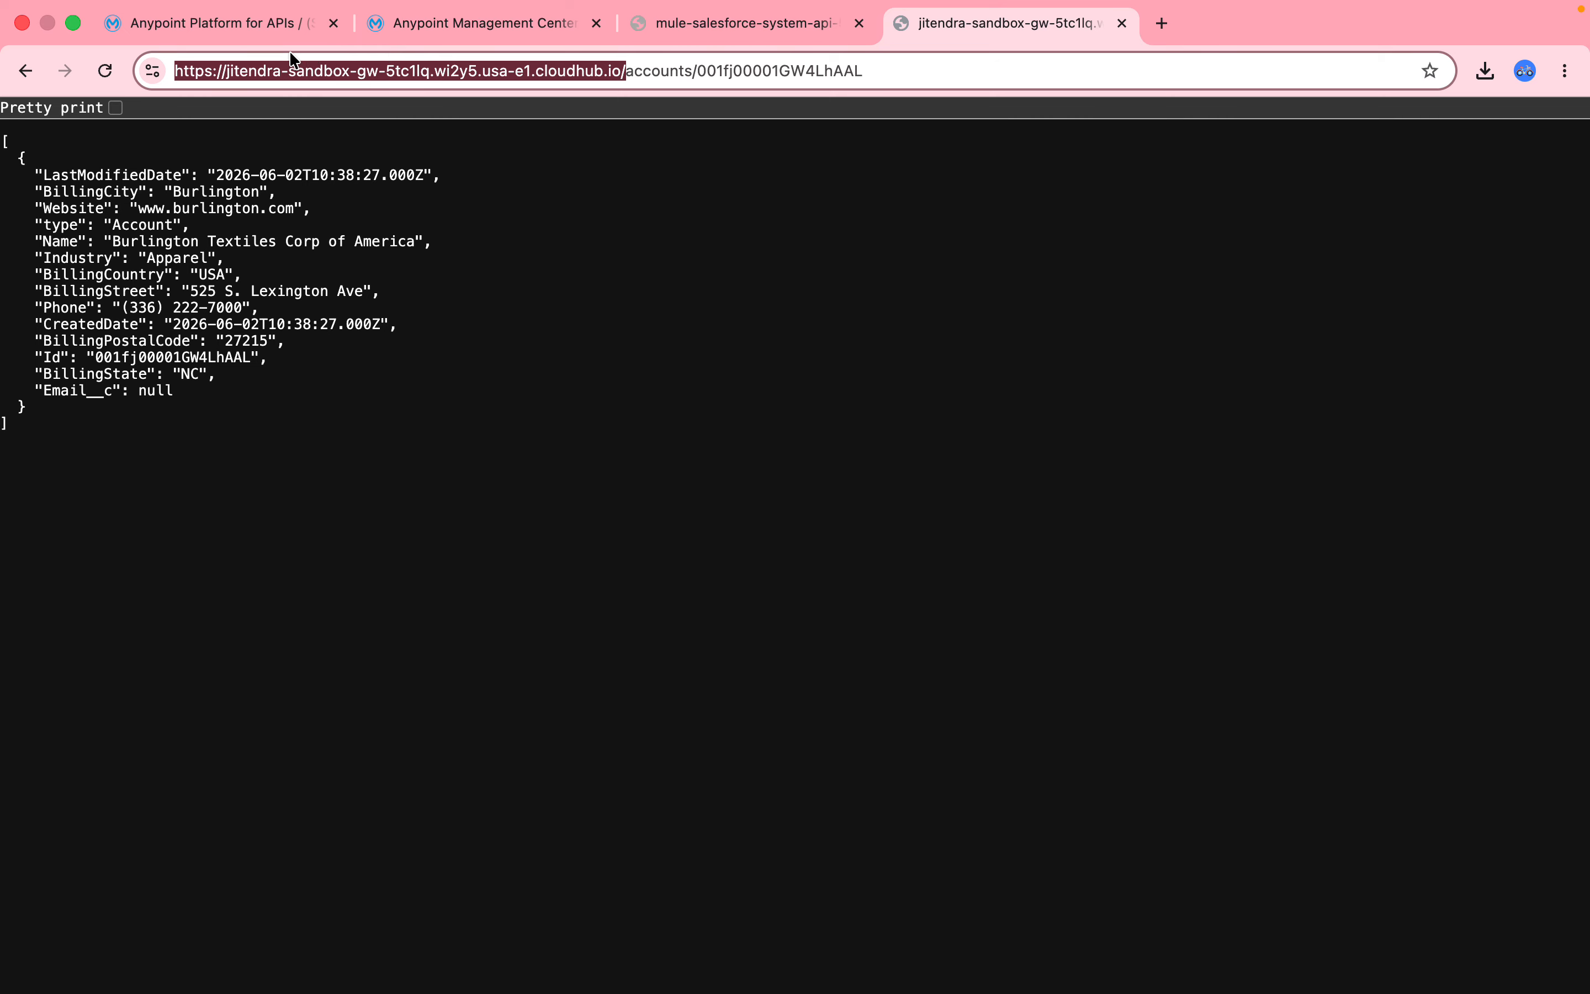
click(745, 24)
click(723, 70)
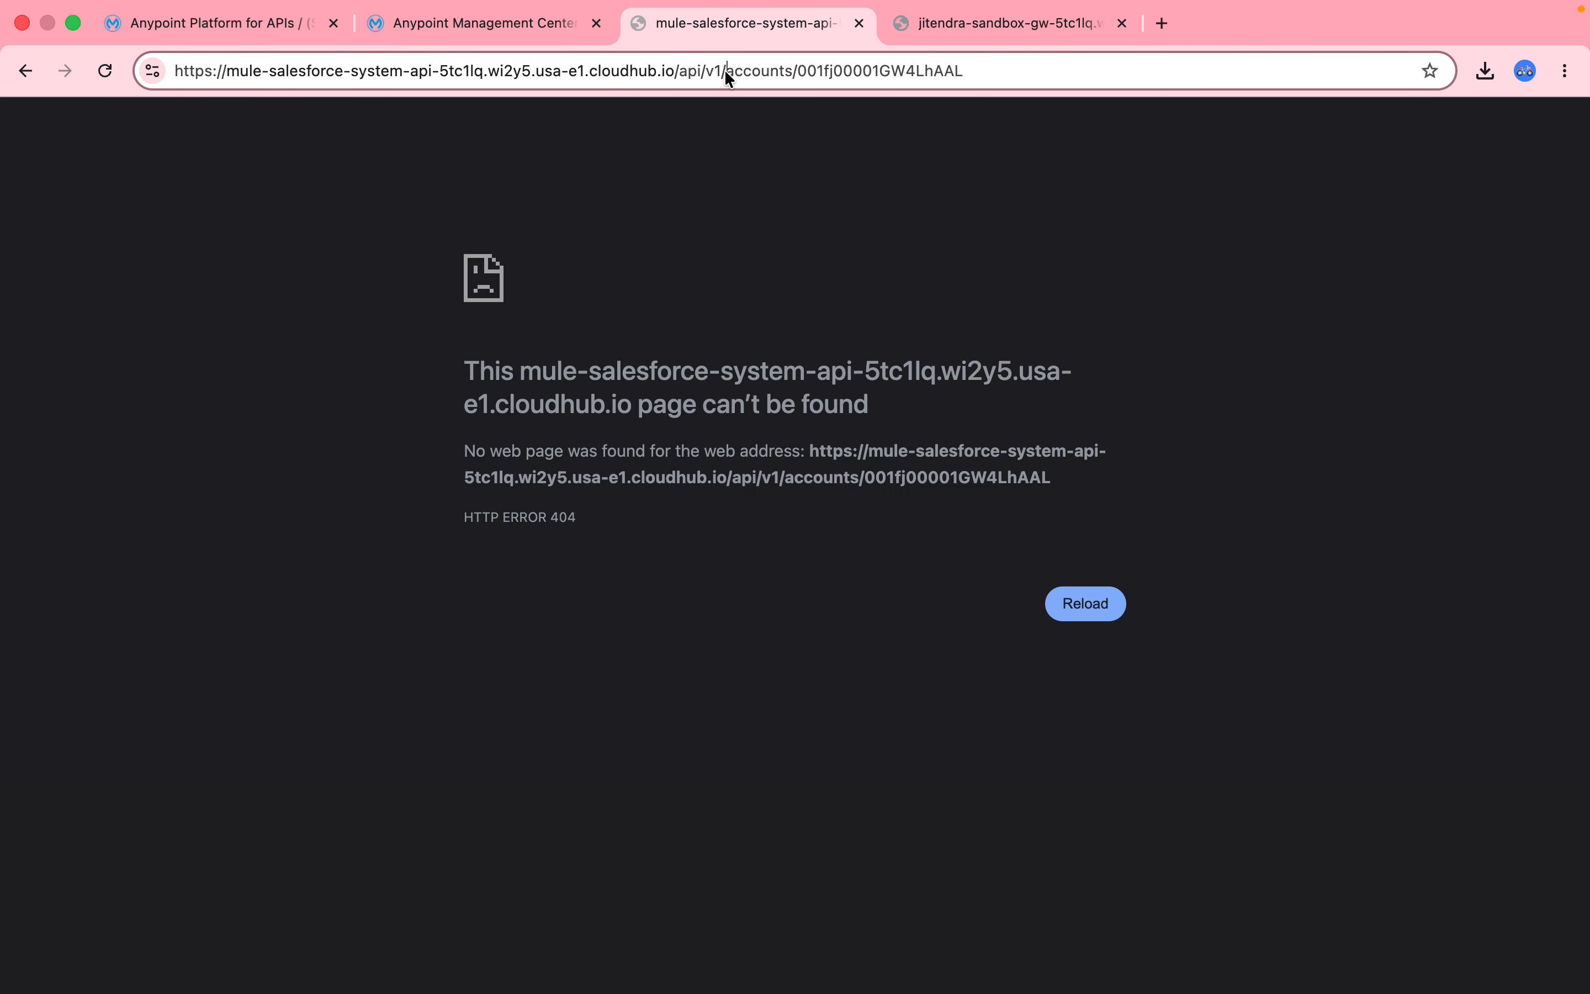
drag(727, 71, 156, 96)
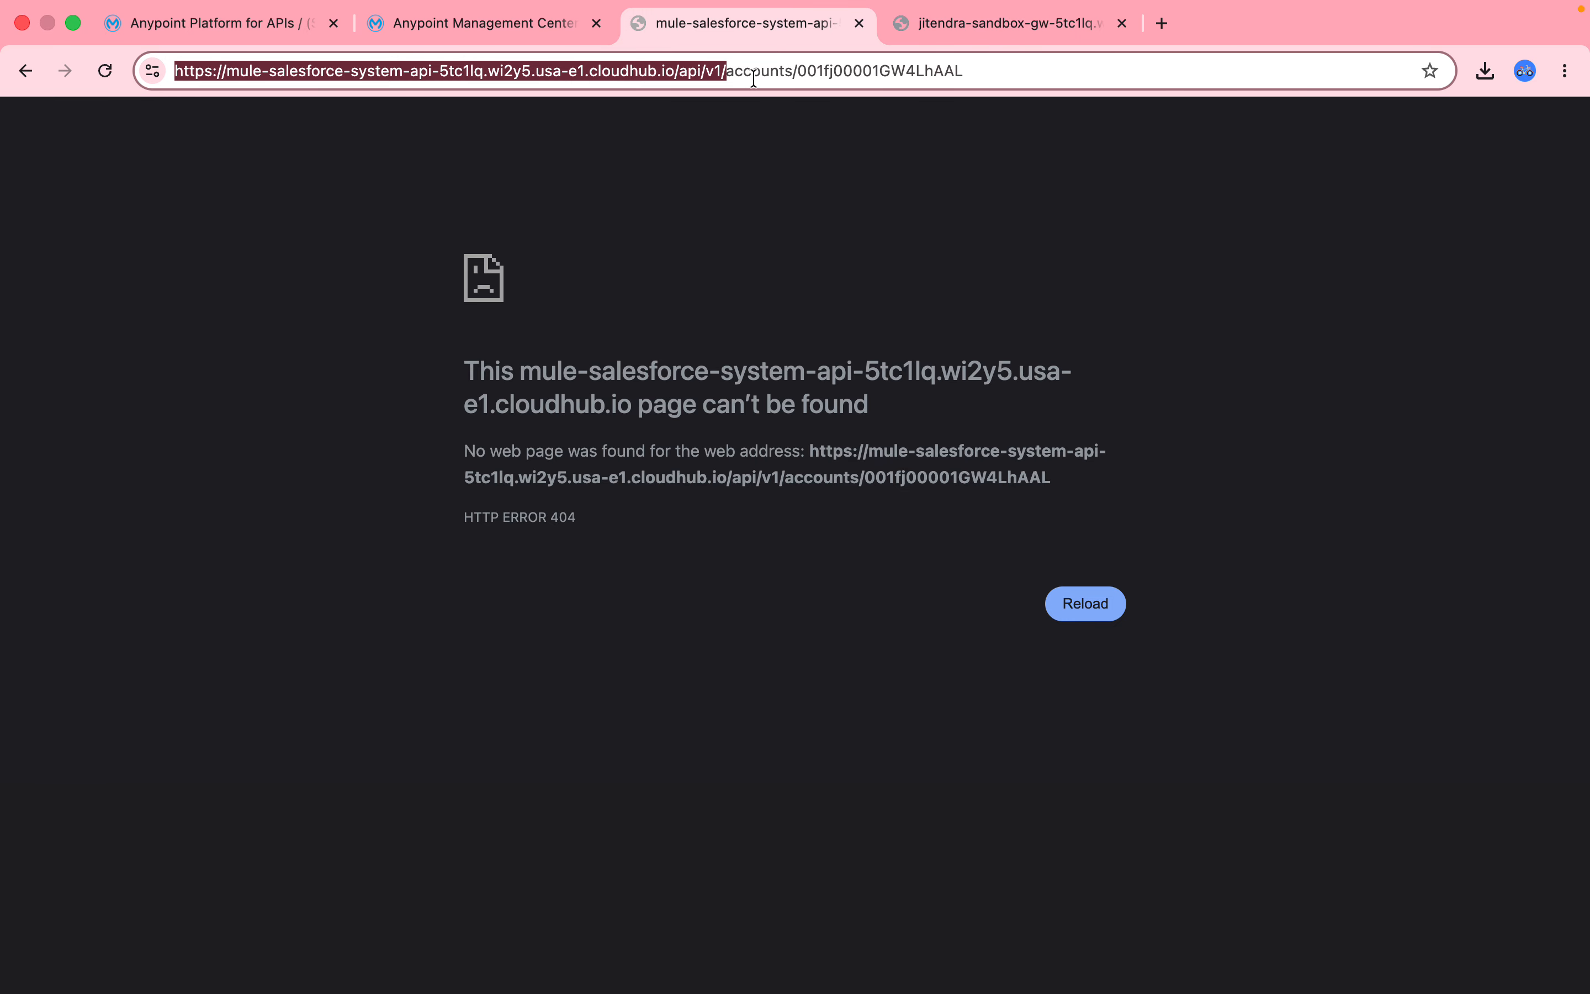
click(962, 39)
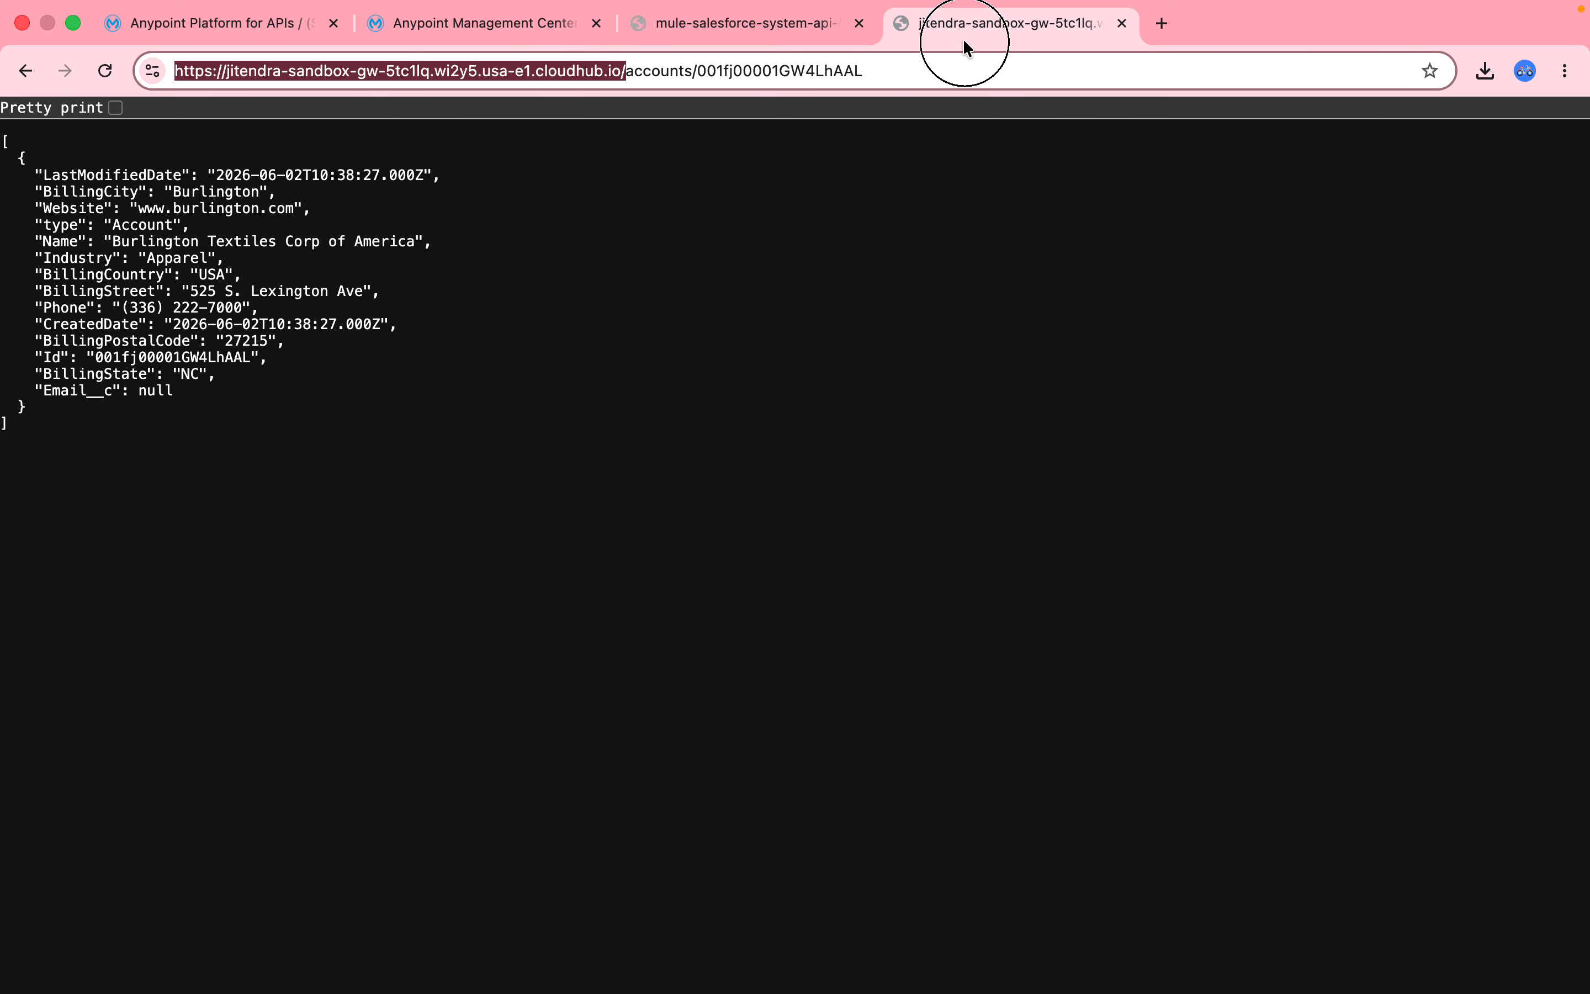
click(915, 76)
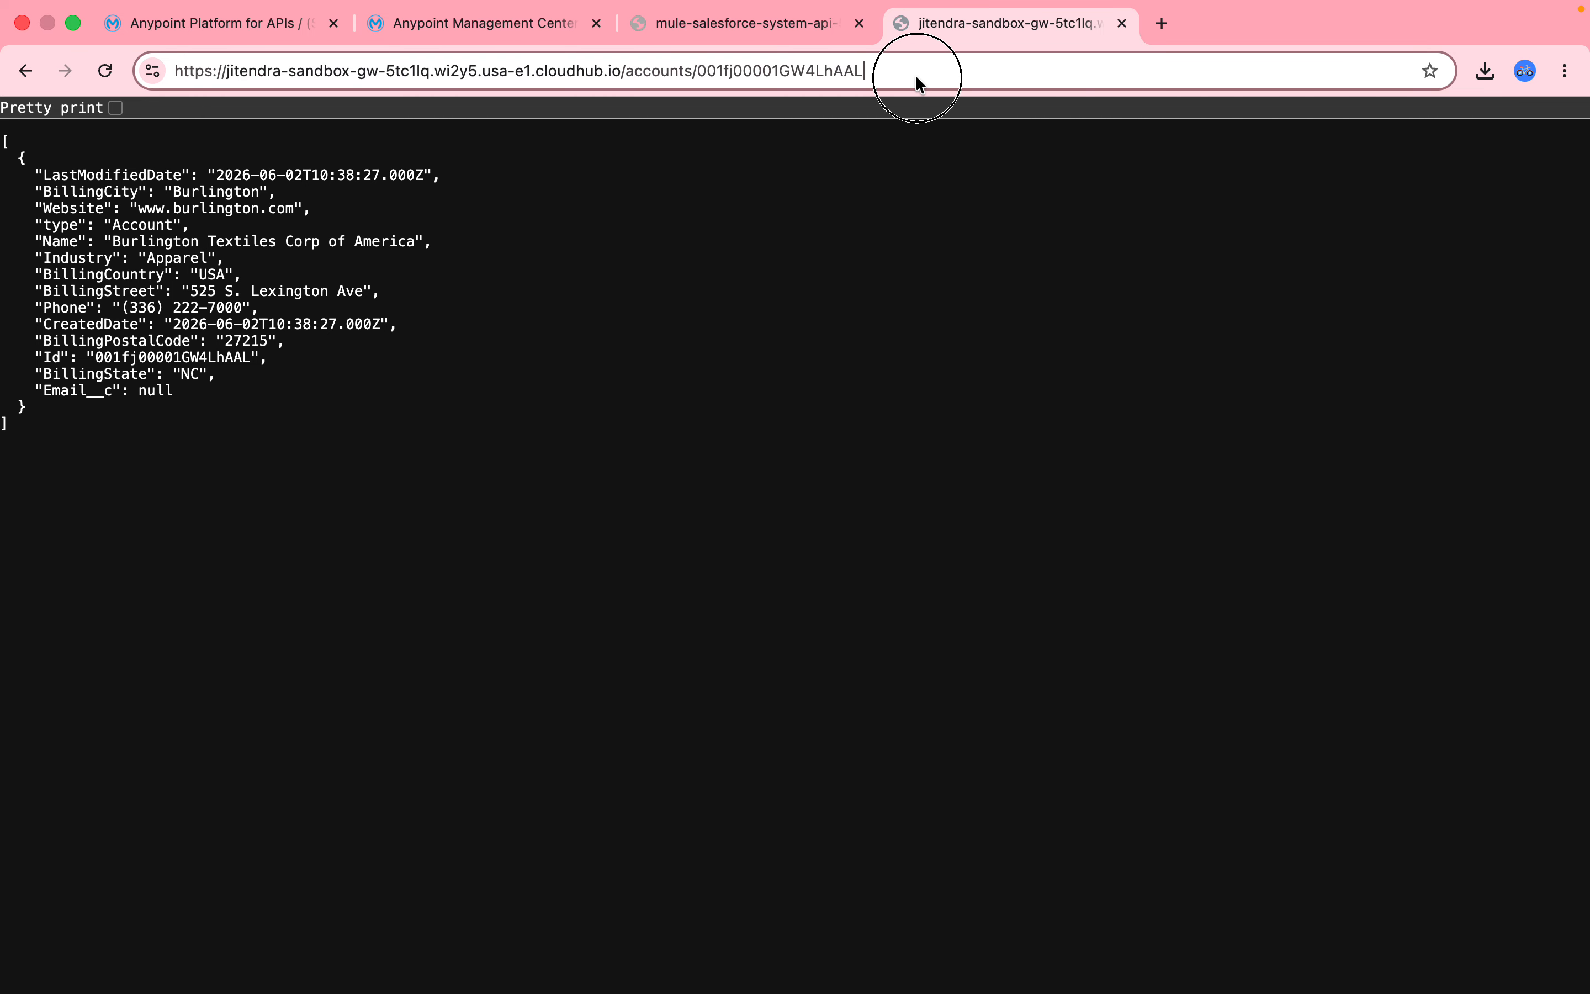
click(497, 24)
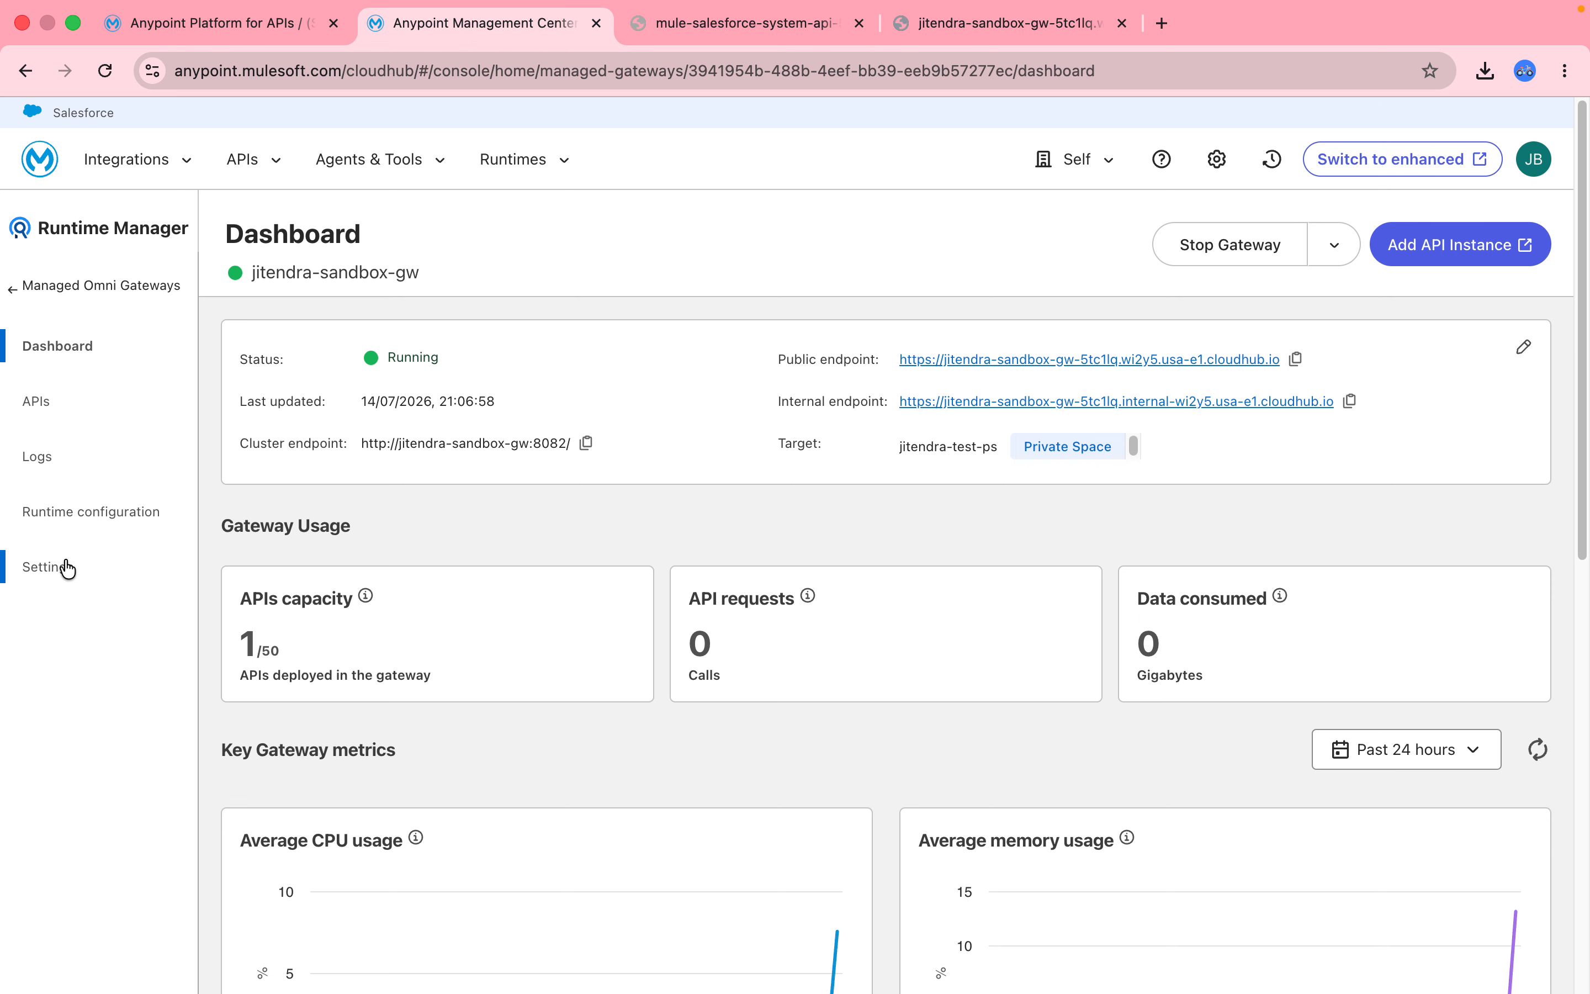
Add an inbound policy, choosing Basic Authentication - Simple after searching 'bas'.
click(236, 38)
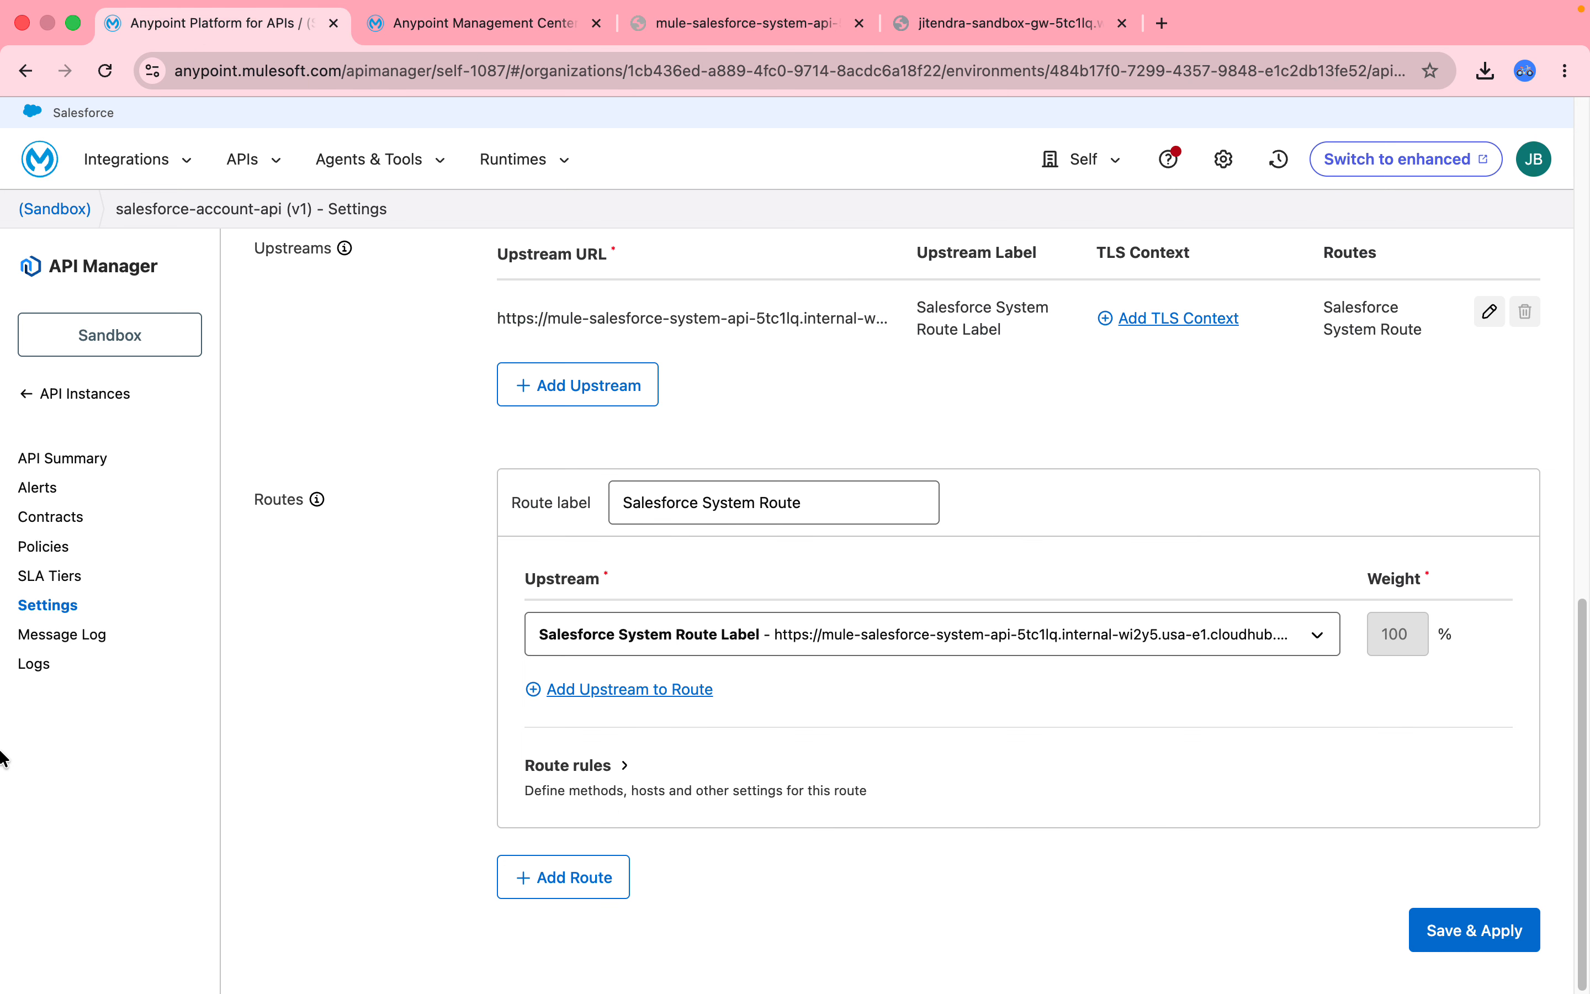
click(44, 552)
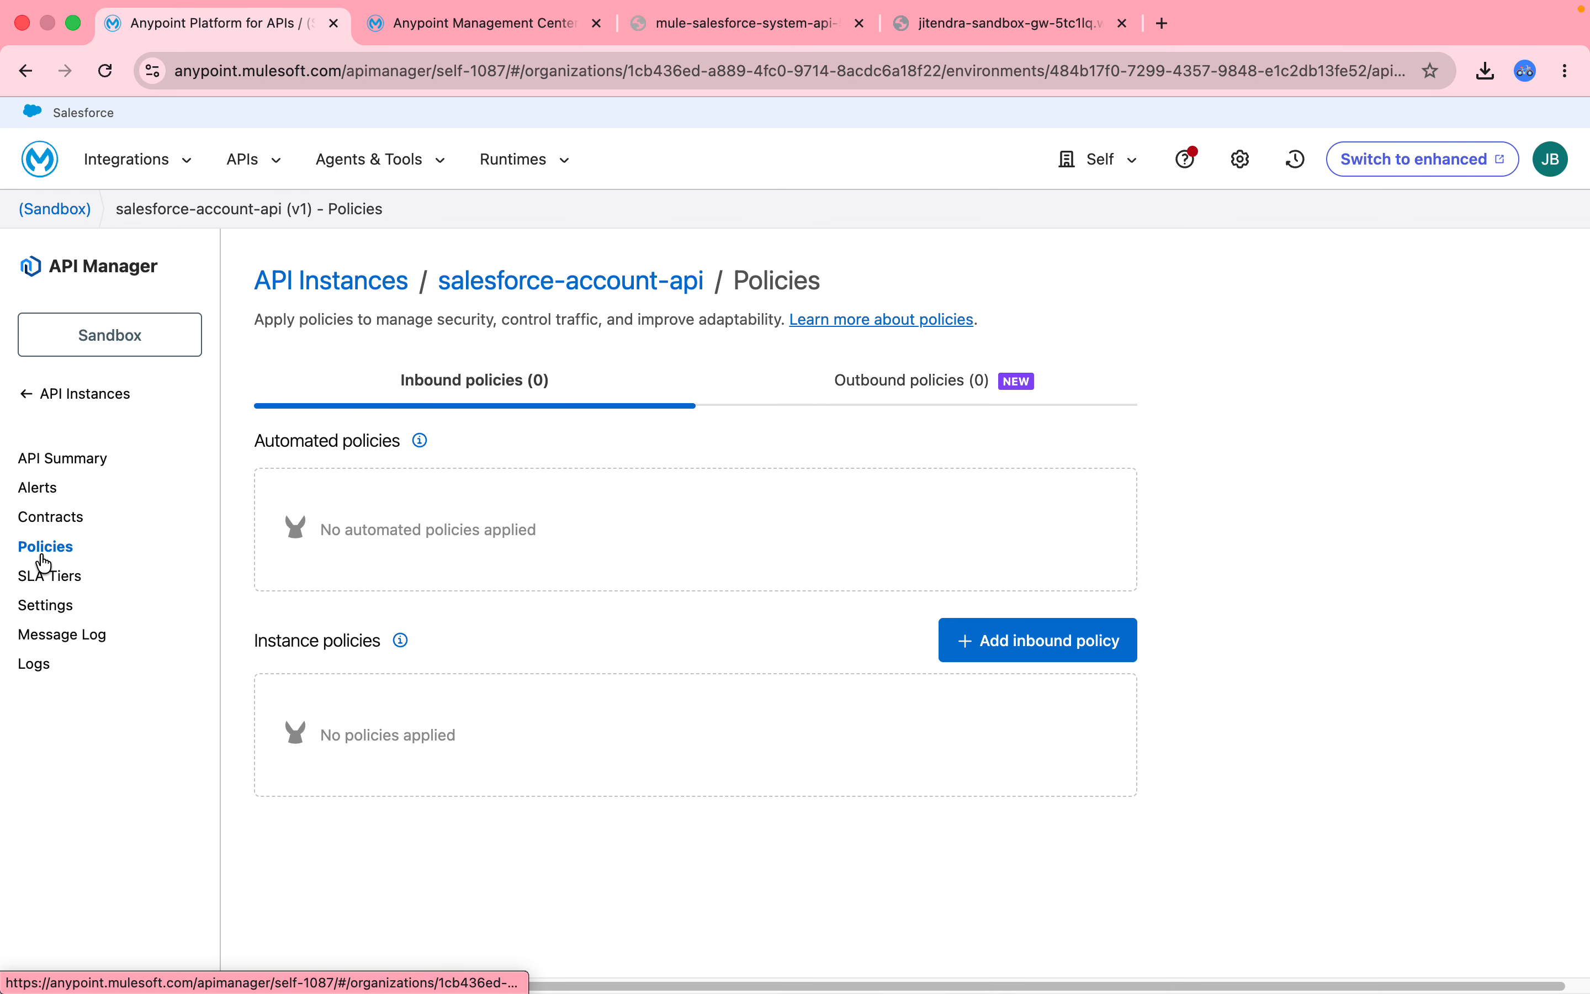
click(1075, 647)
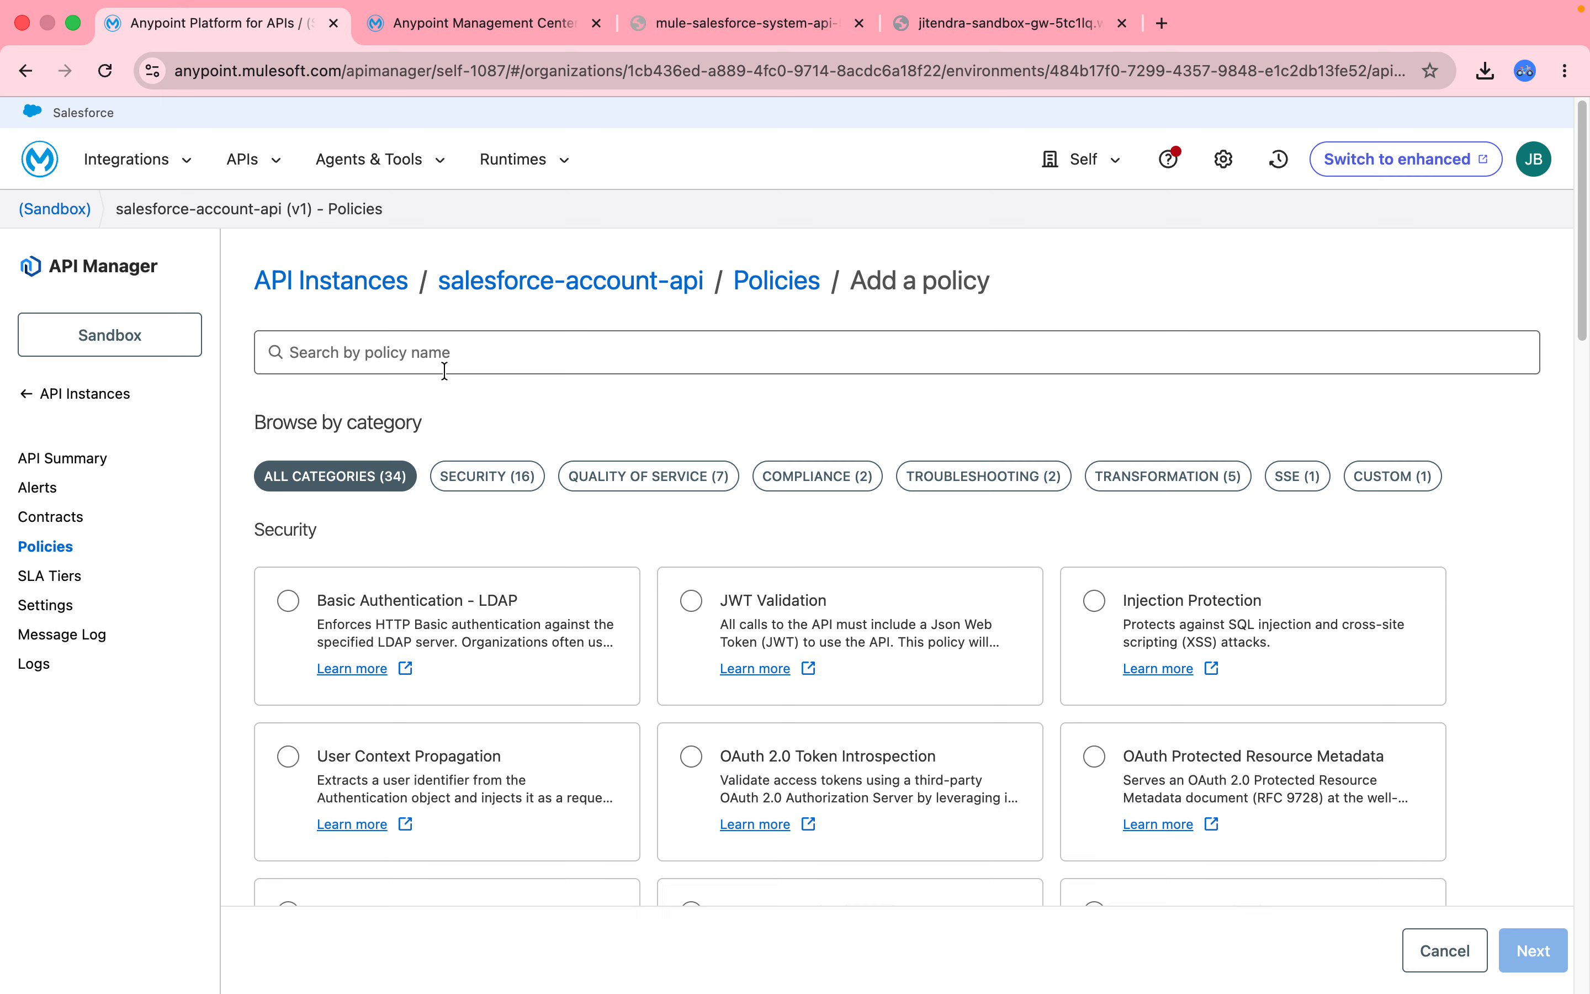
click(444, 370)
text(bas)
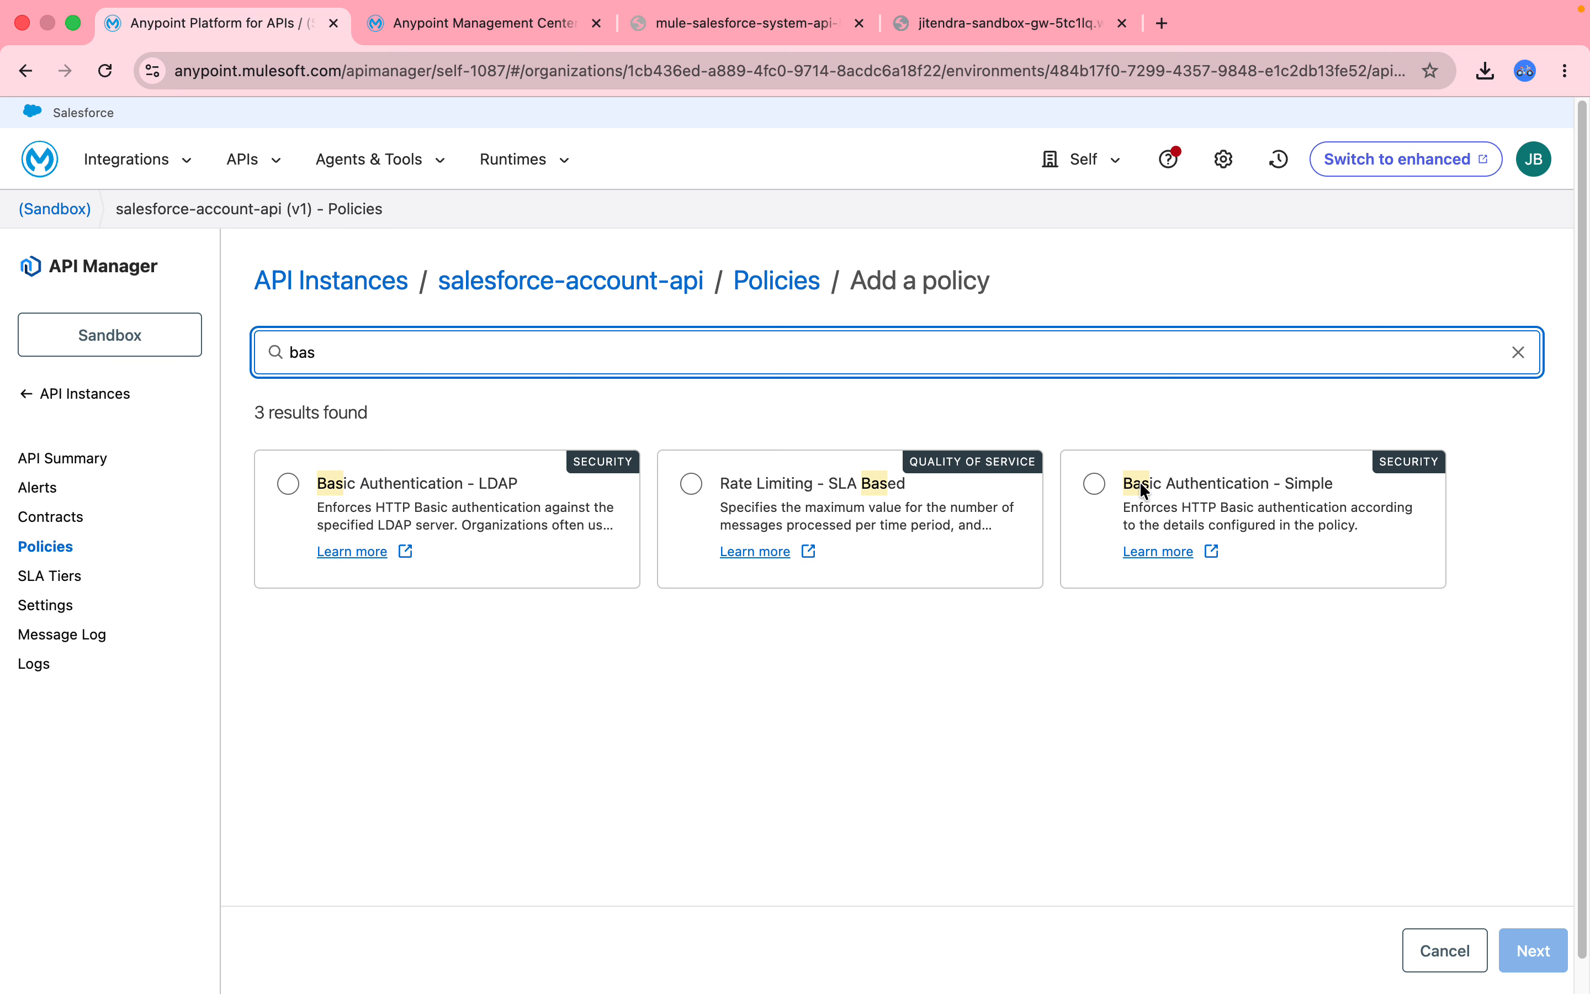
click(1093, 483)
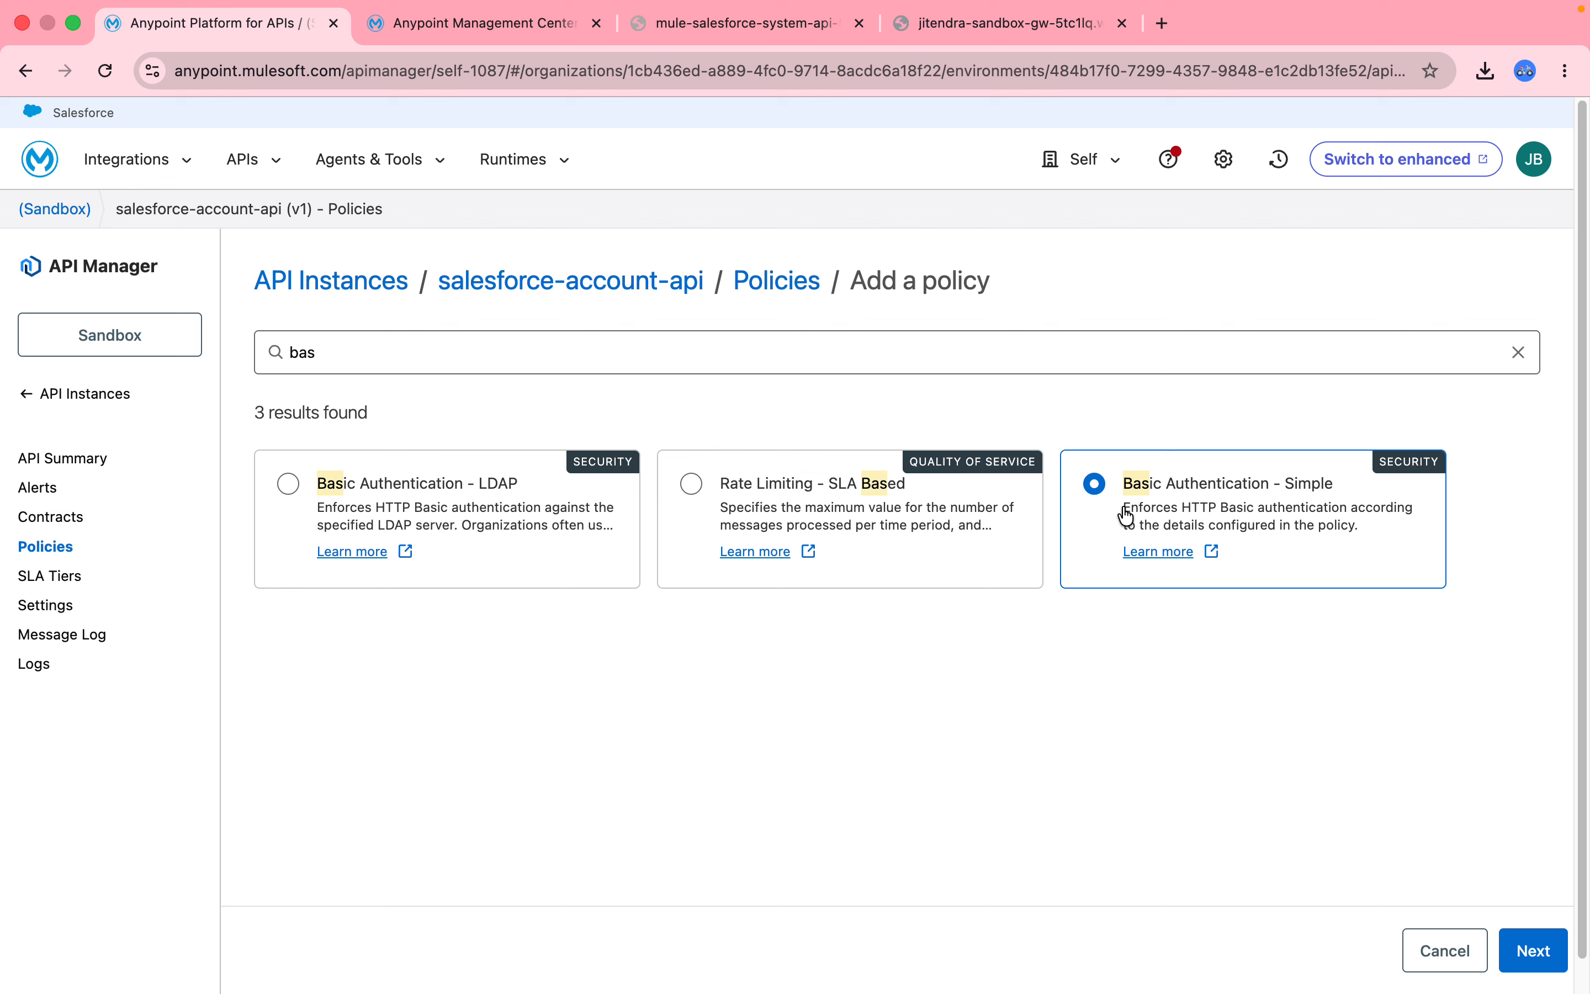
click(1534, 950)
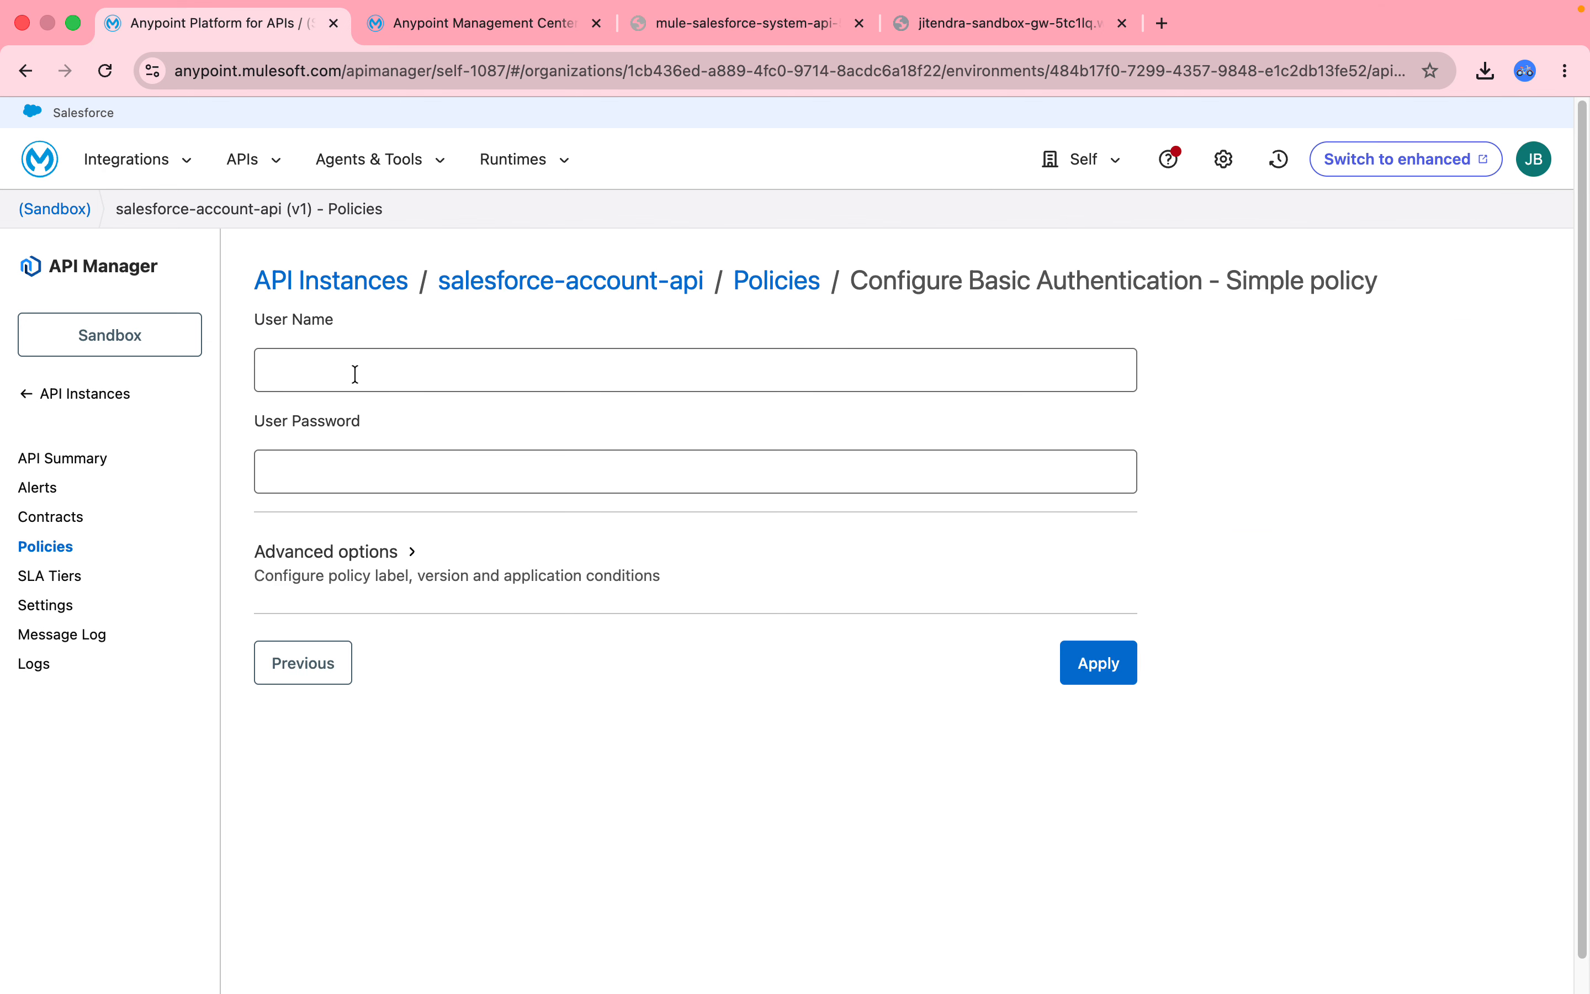
Enter the policy's user name and password and apply it to the API.
click(355, 374)
text(admin)
key(Tab)
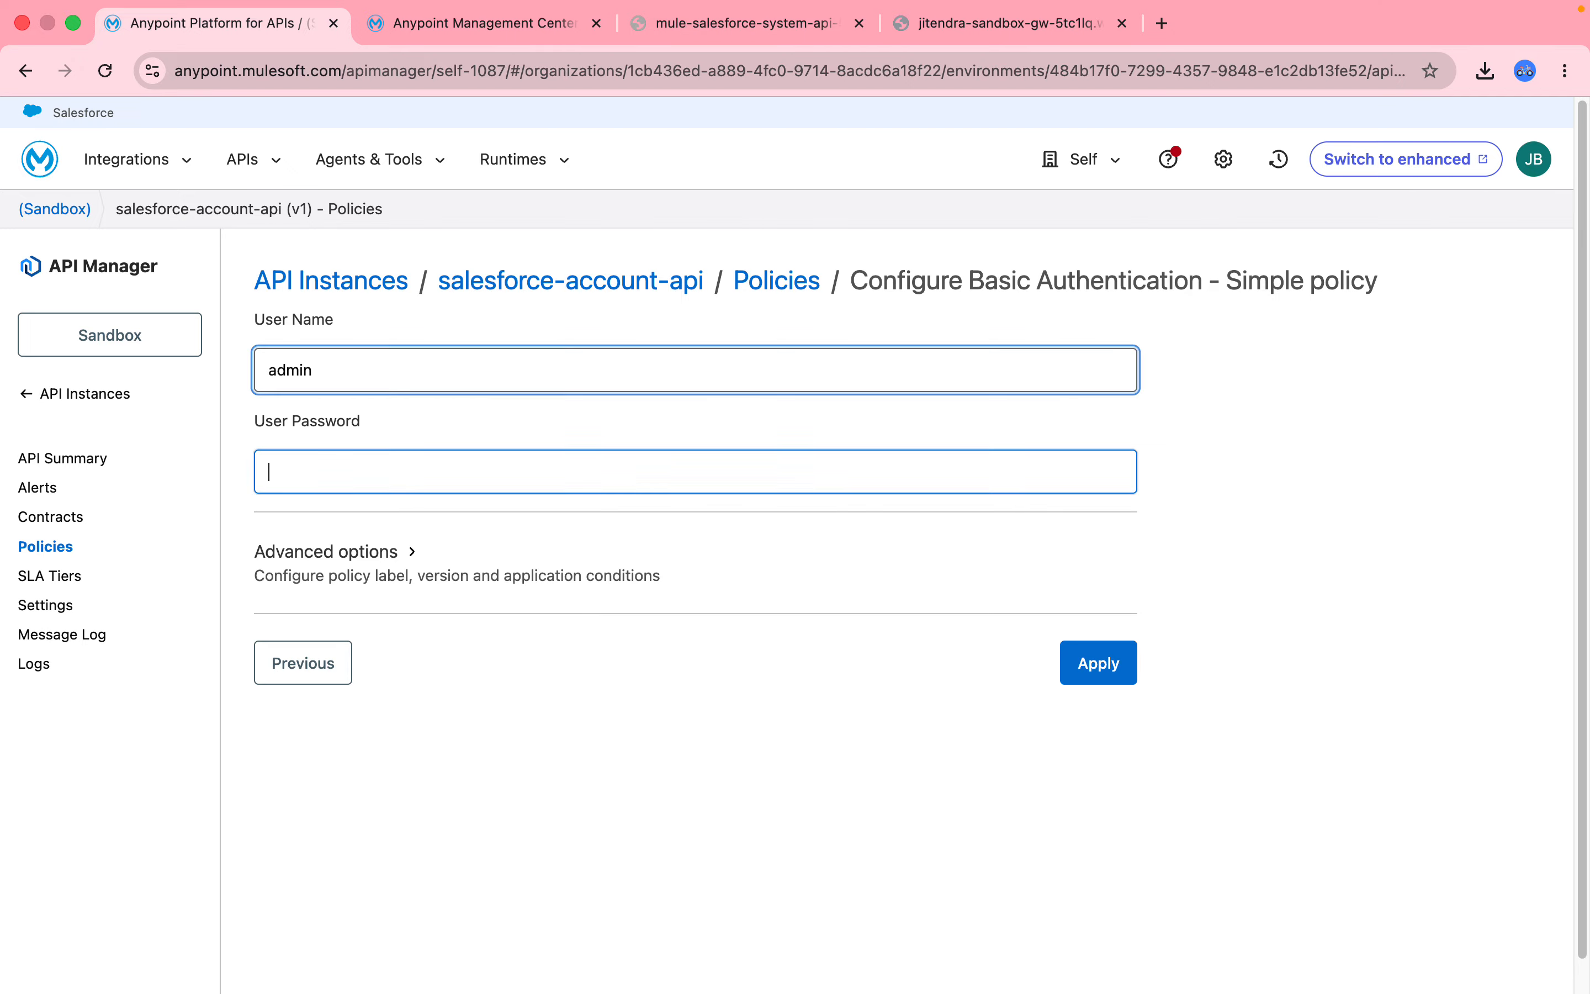
text(a)
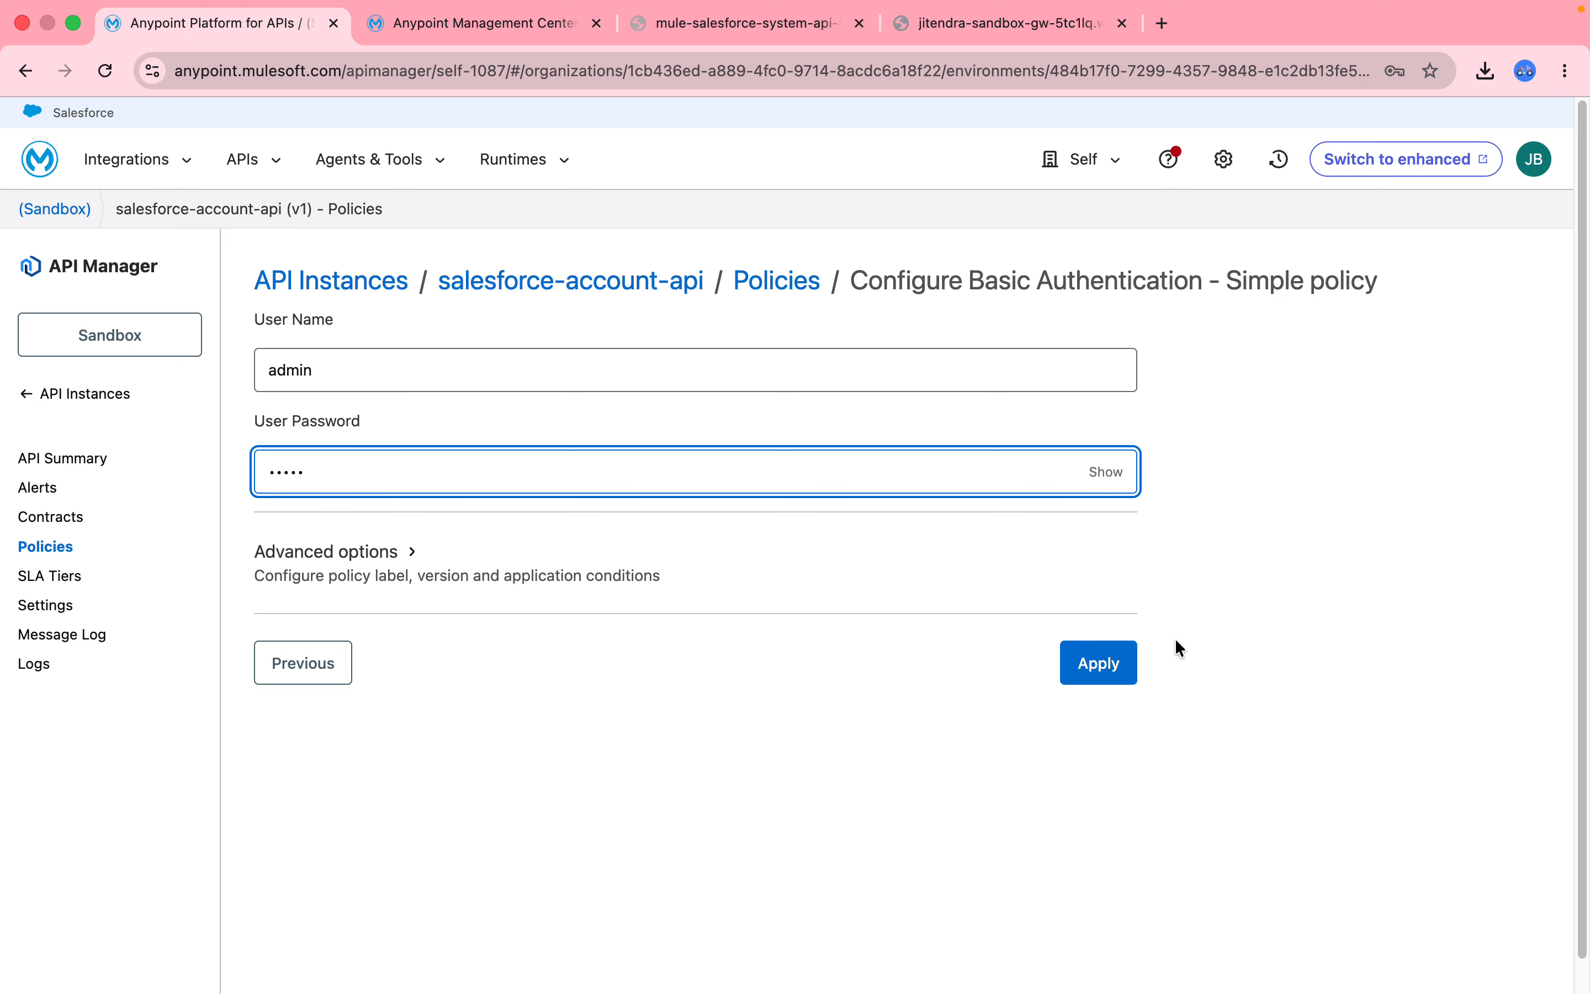
click(1094, 660)
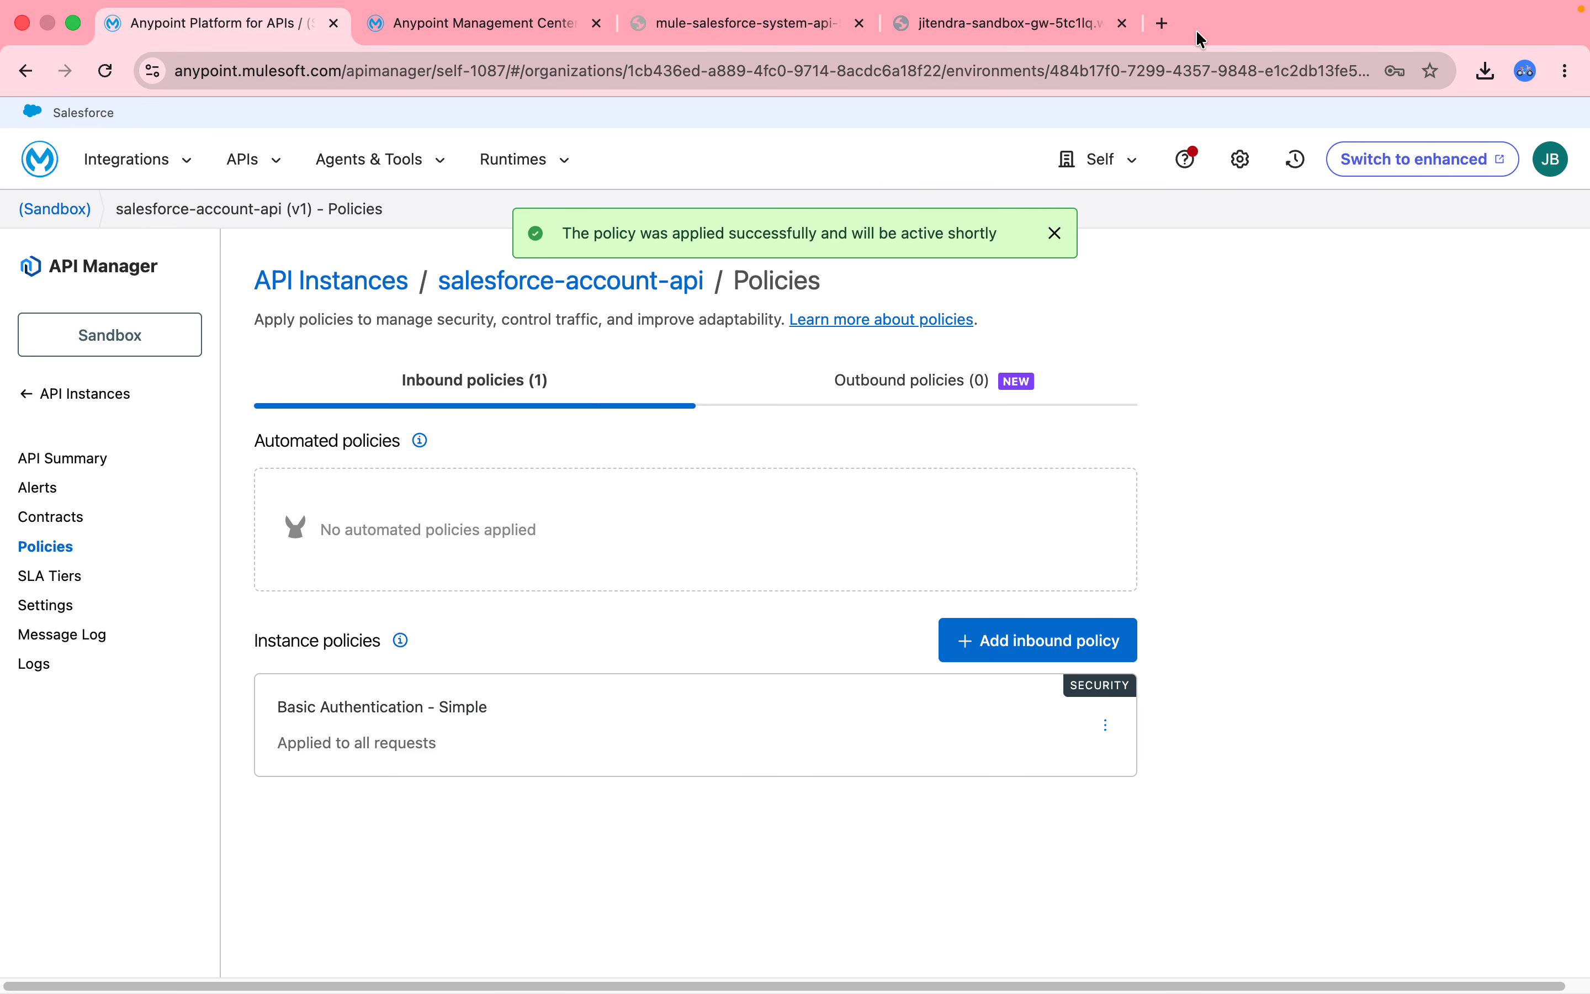
Load omni.mulesoft.com in a new Chrome tab.
click(1161, 23)
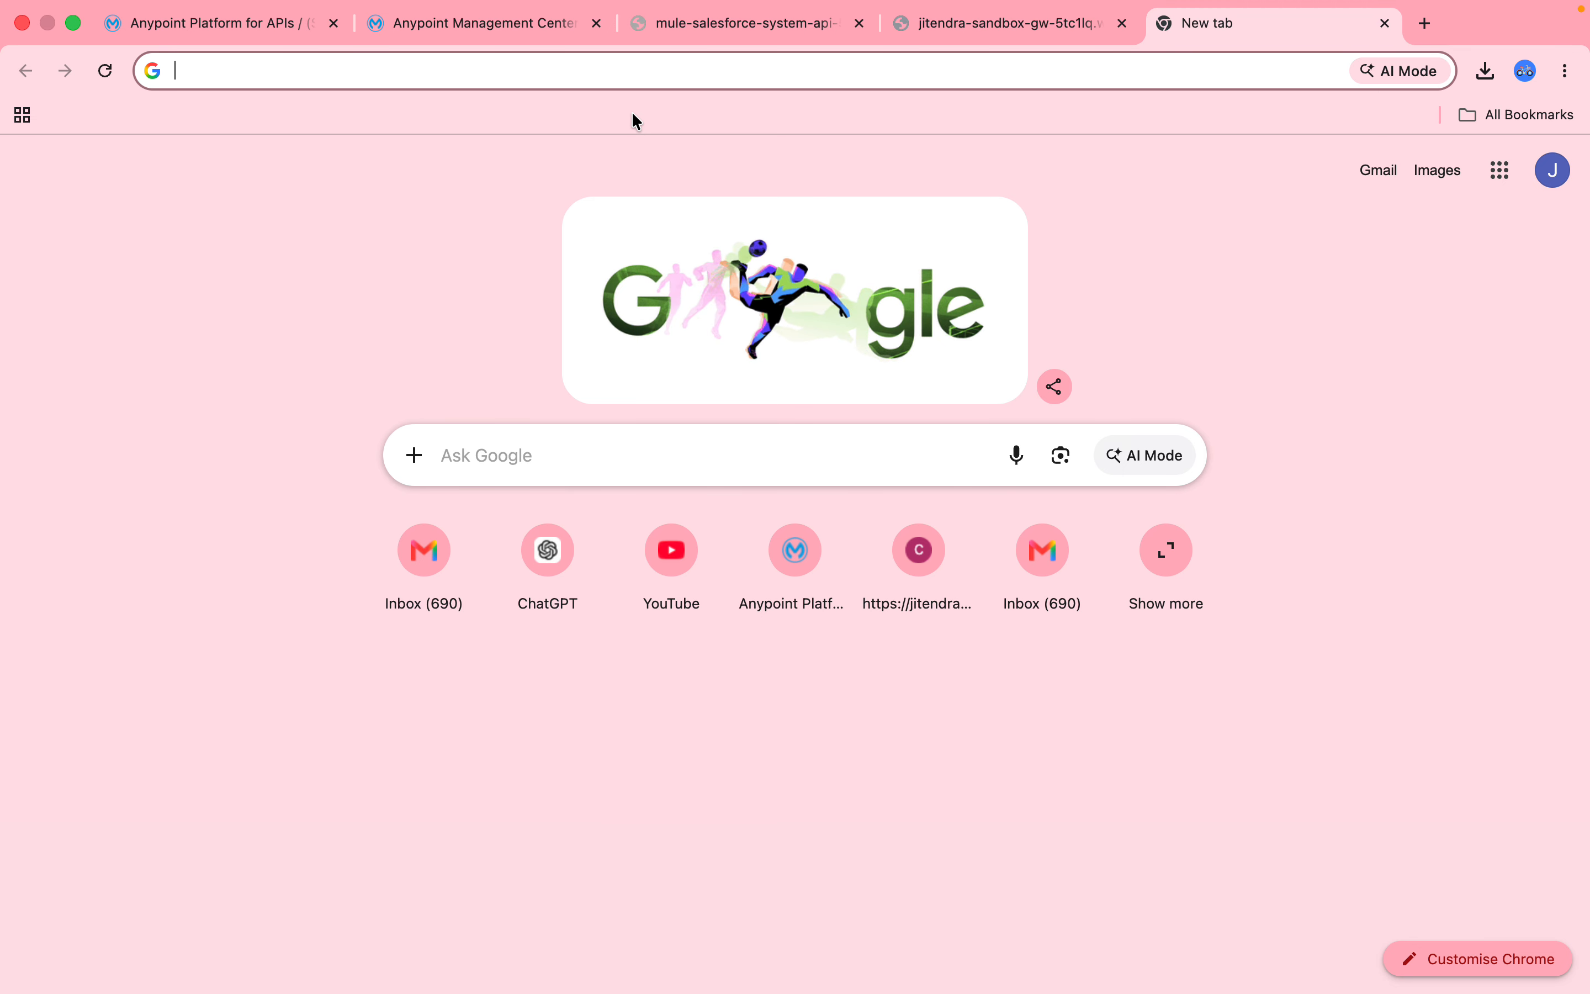
text(omn)
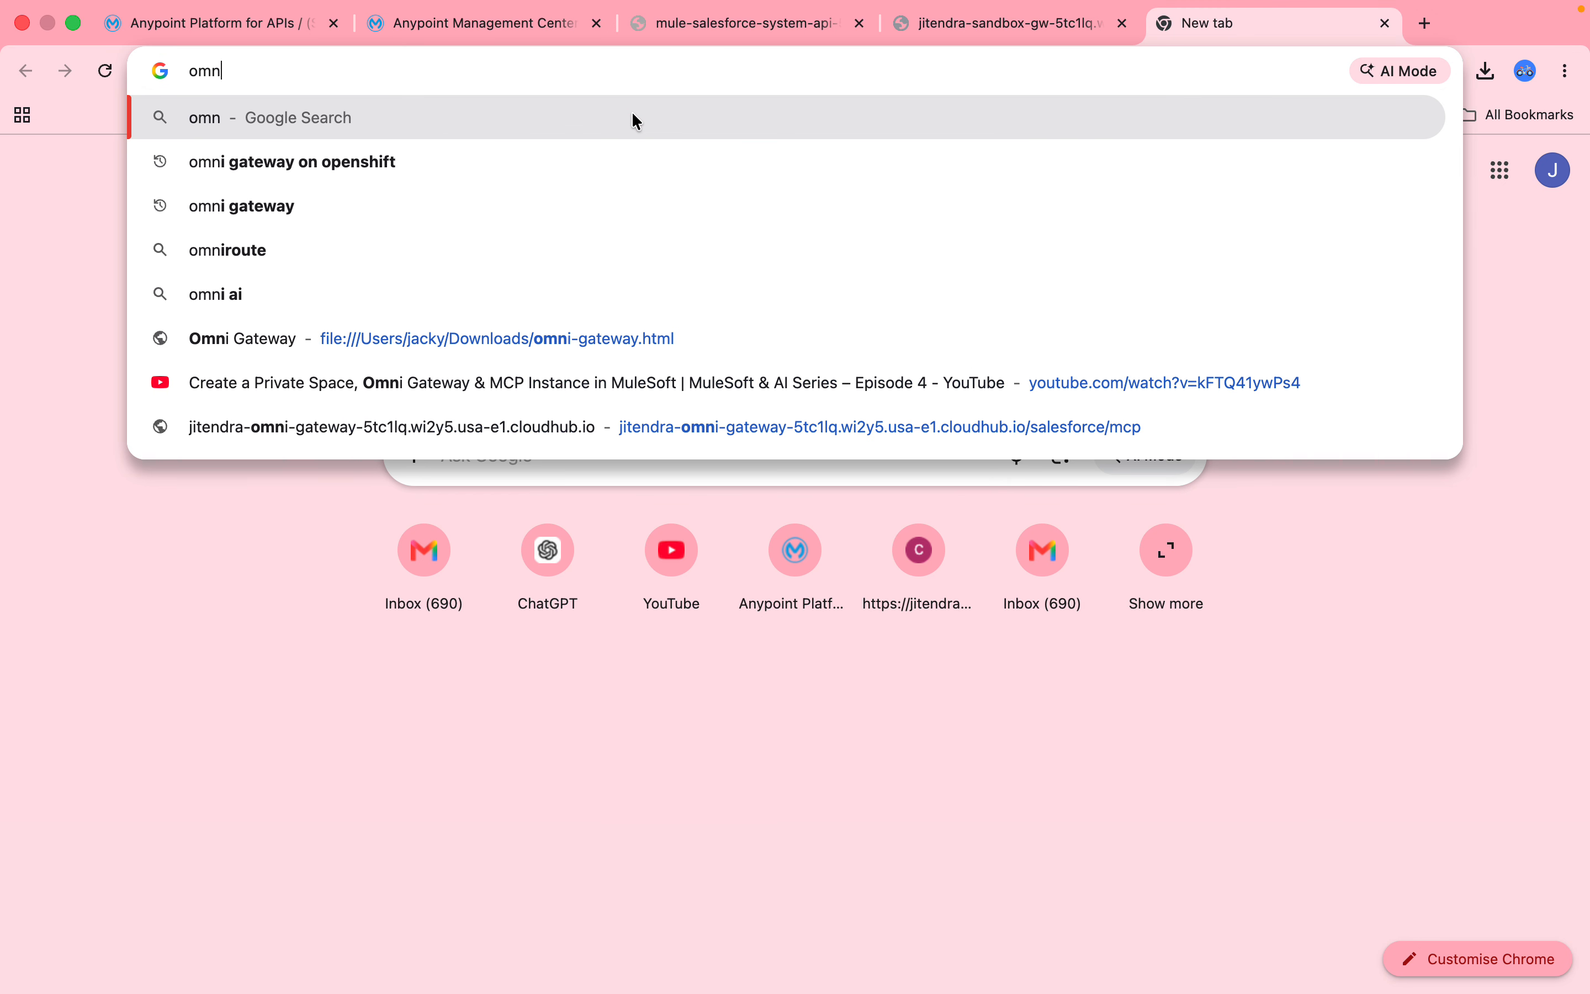
text(i.m)
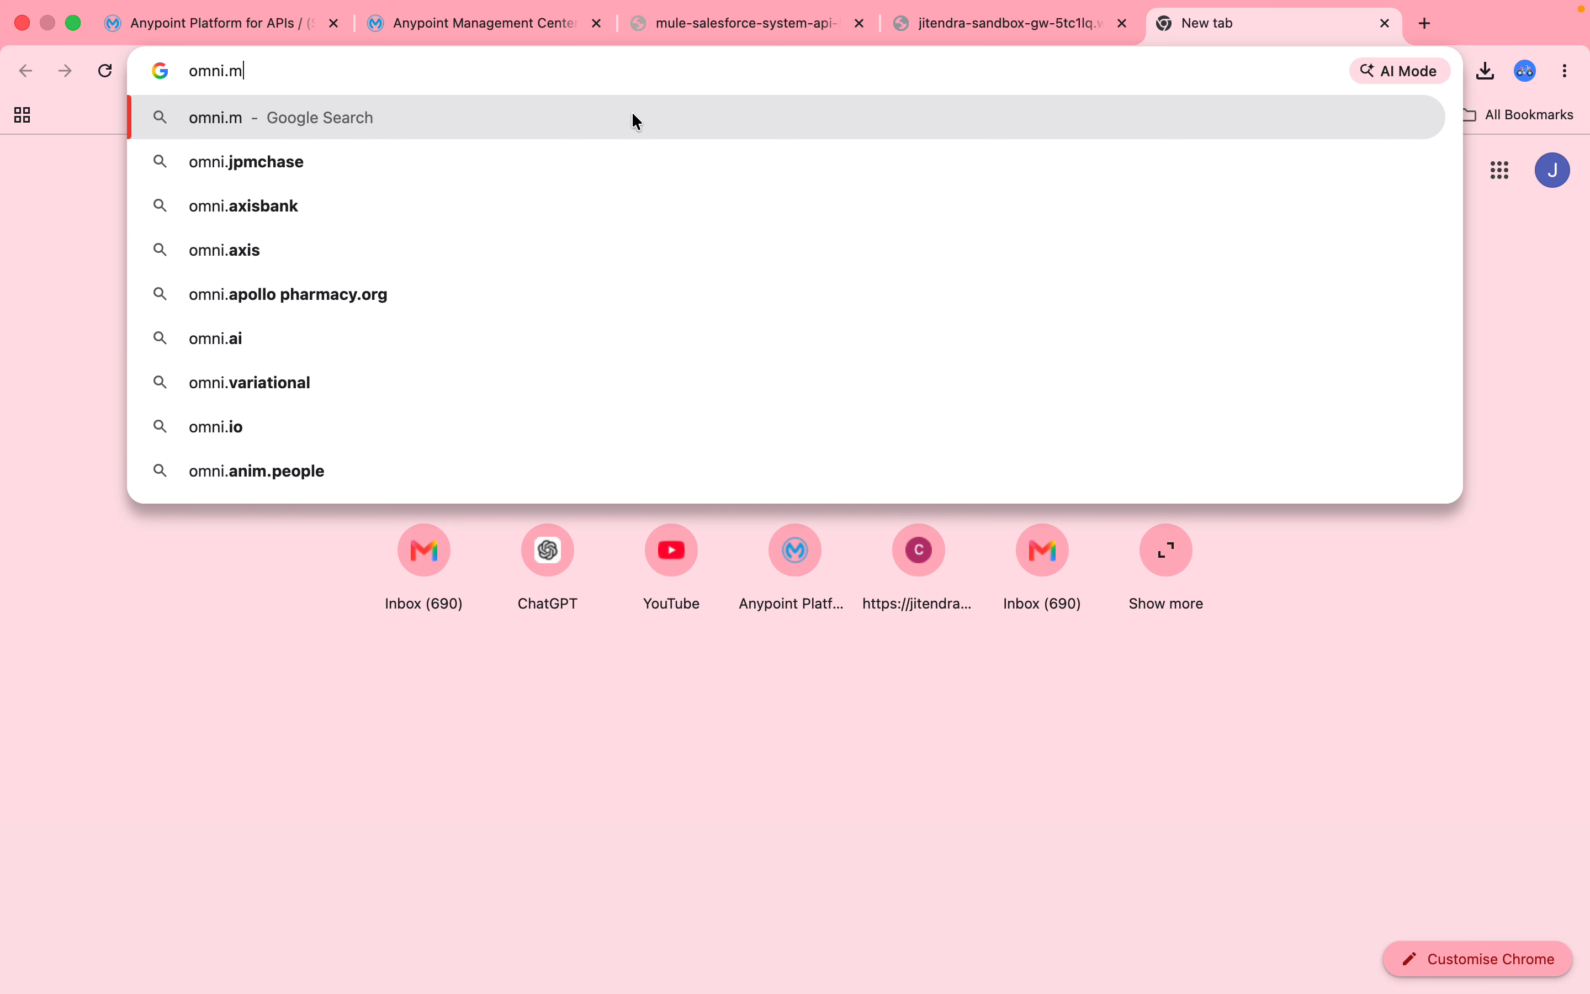
text(ulesoft.com)
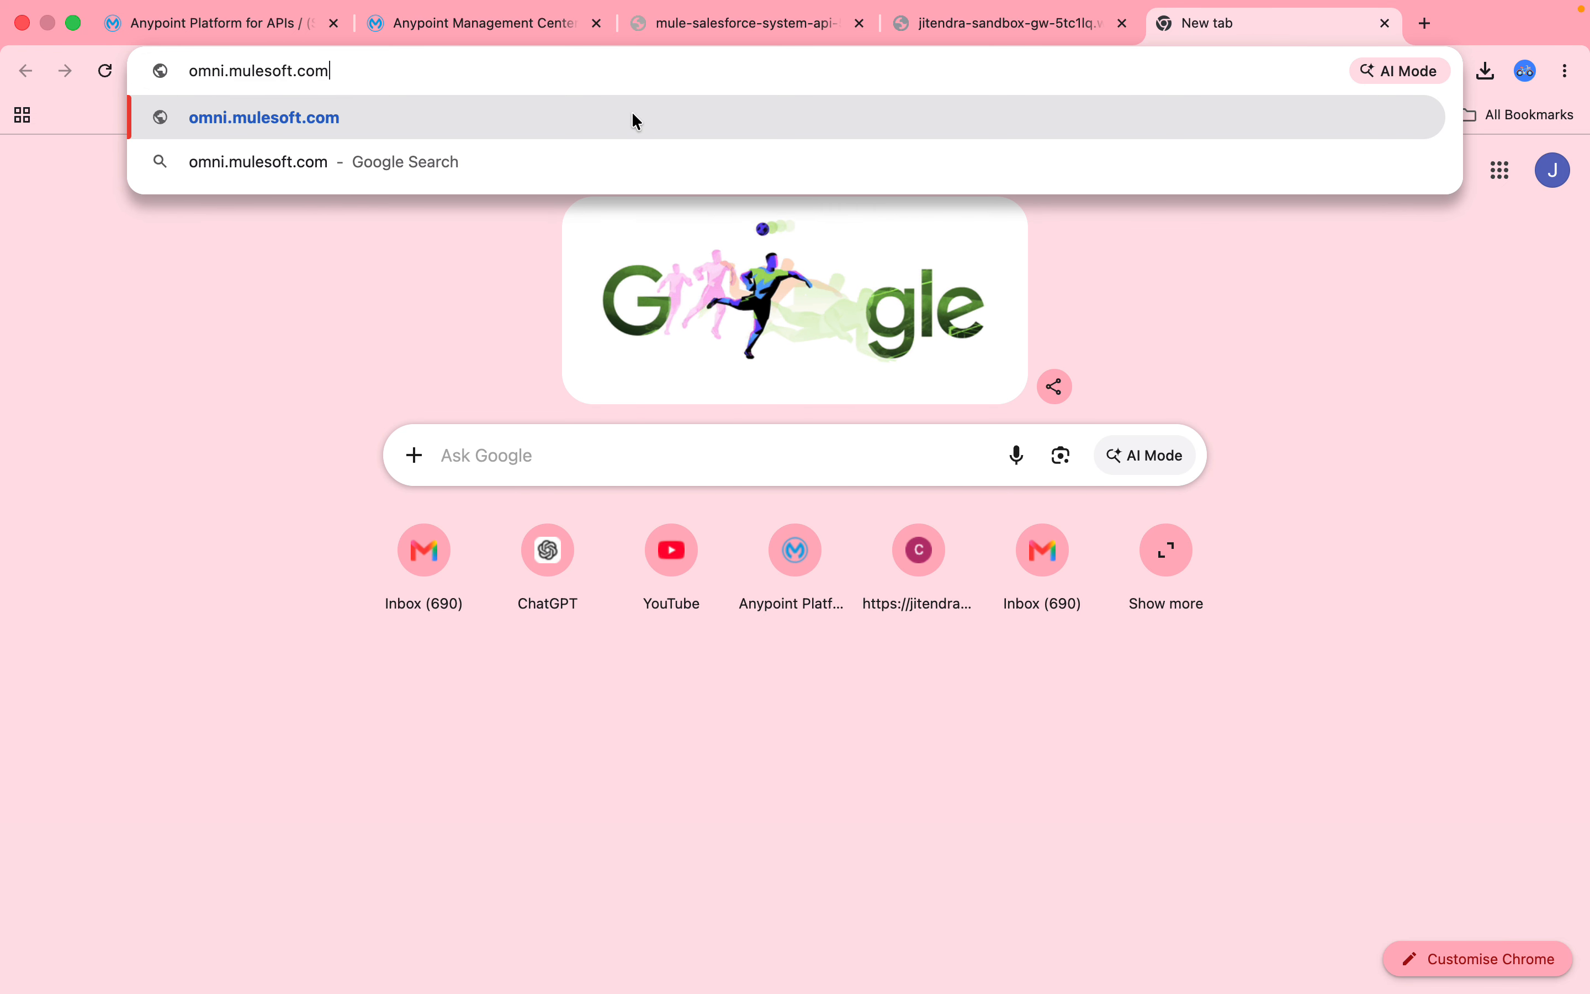
key(Return)
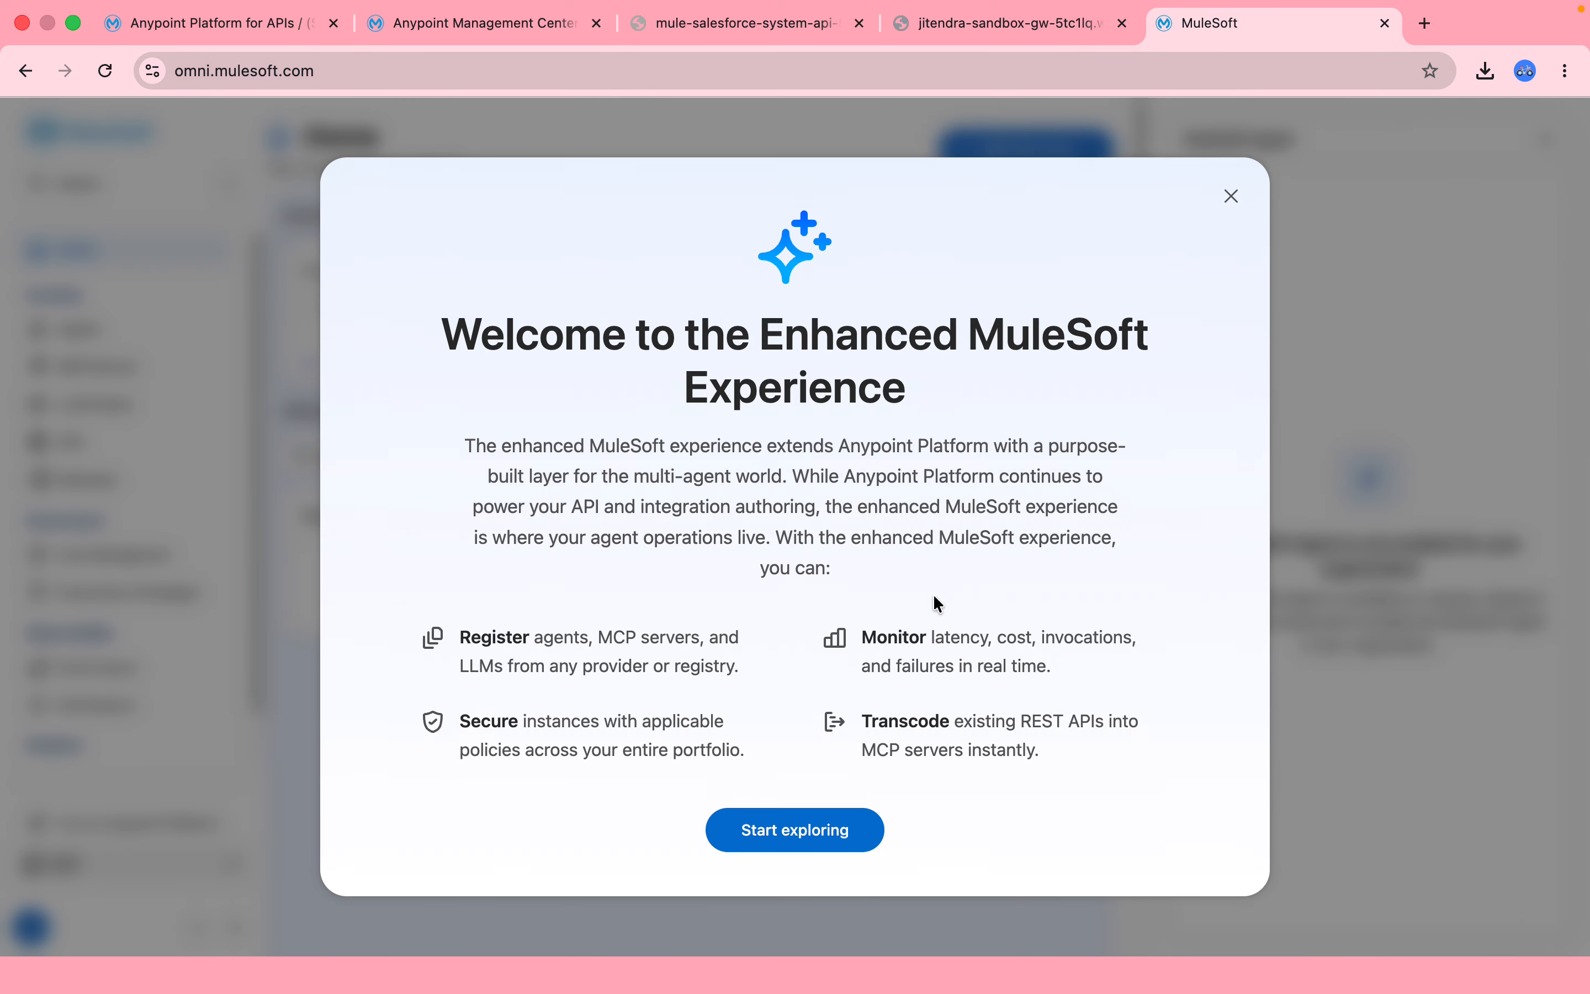
Dismiss the welcome message, guided tour and MuleSoft Agent panel while viewing Agents.
click(1231, 196)
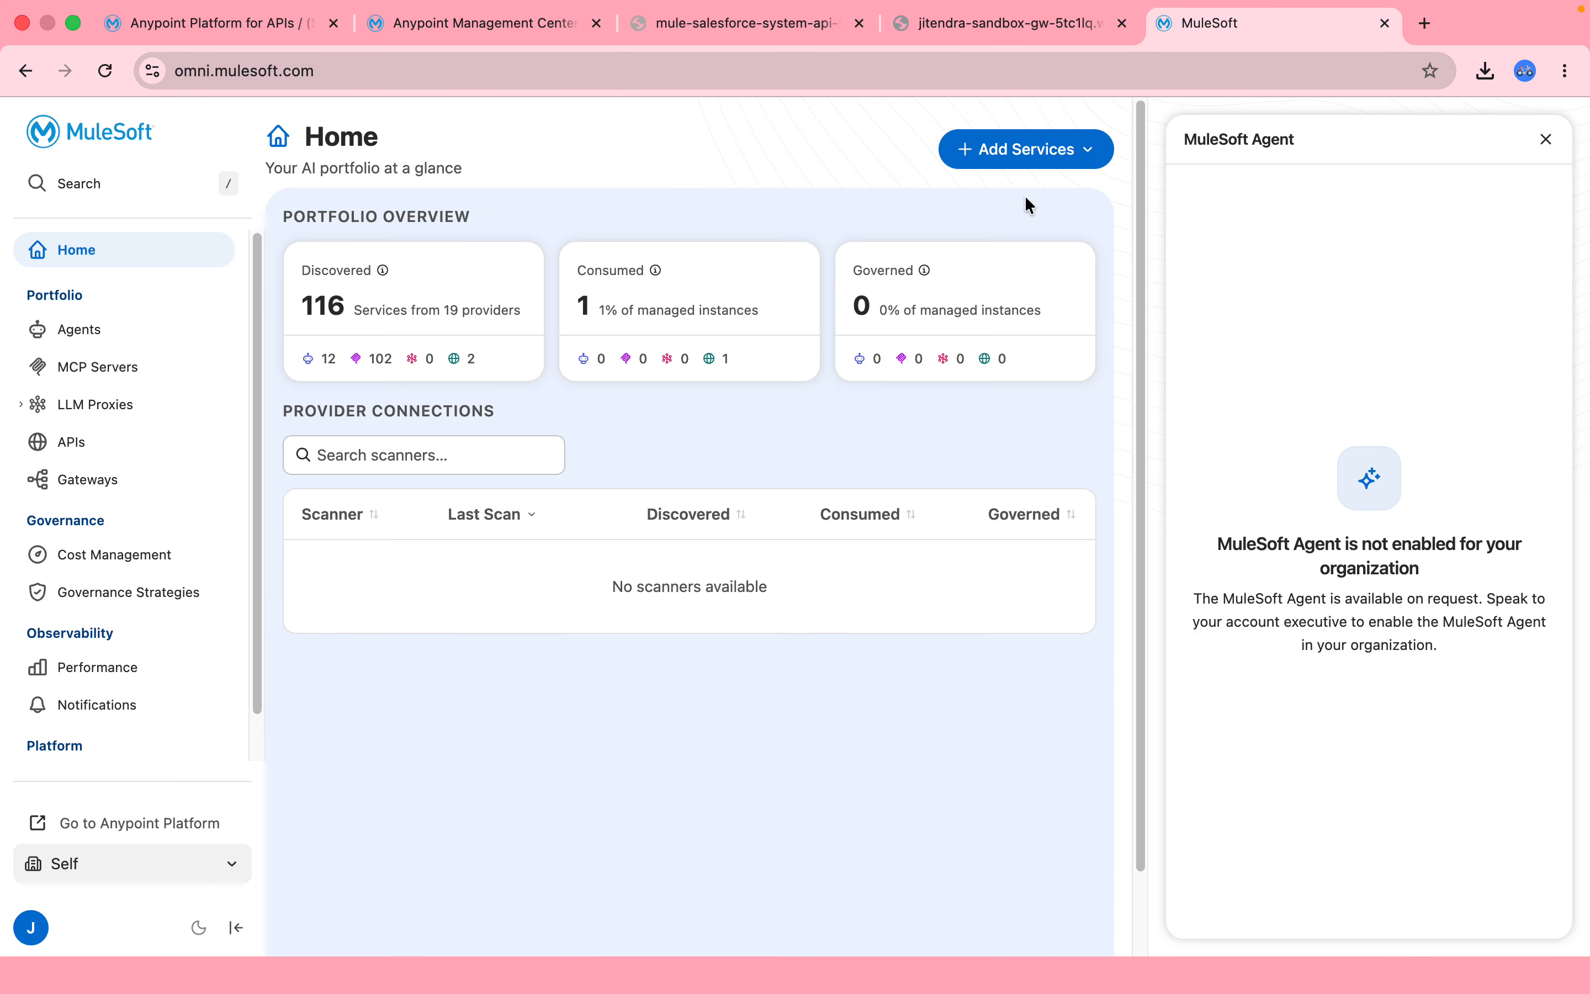
click(80, 325)
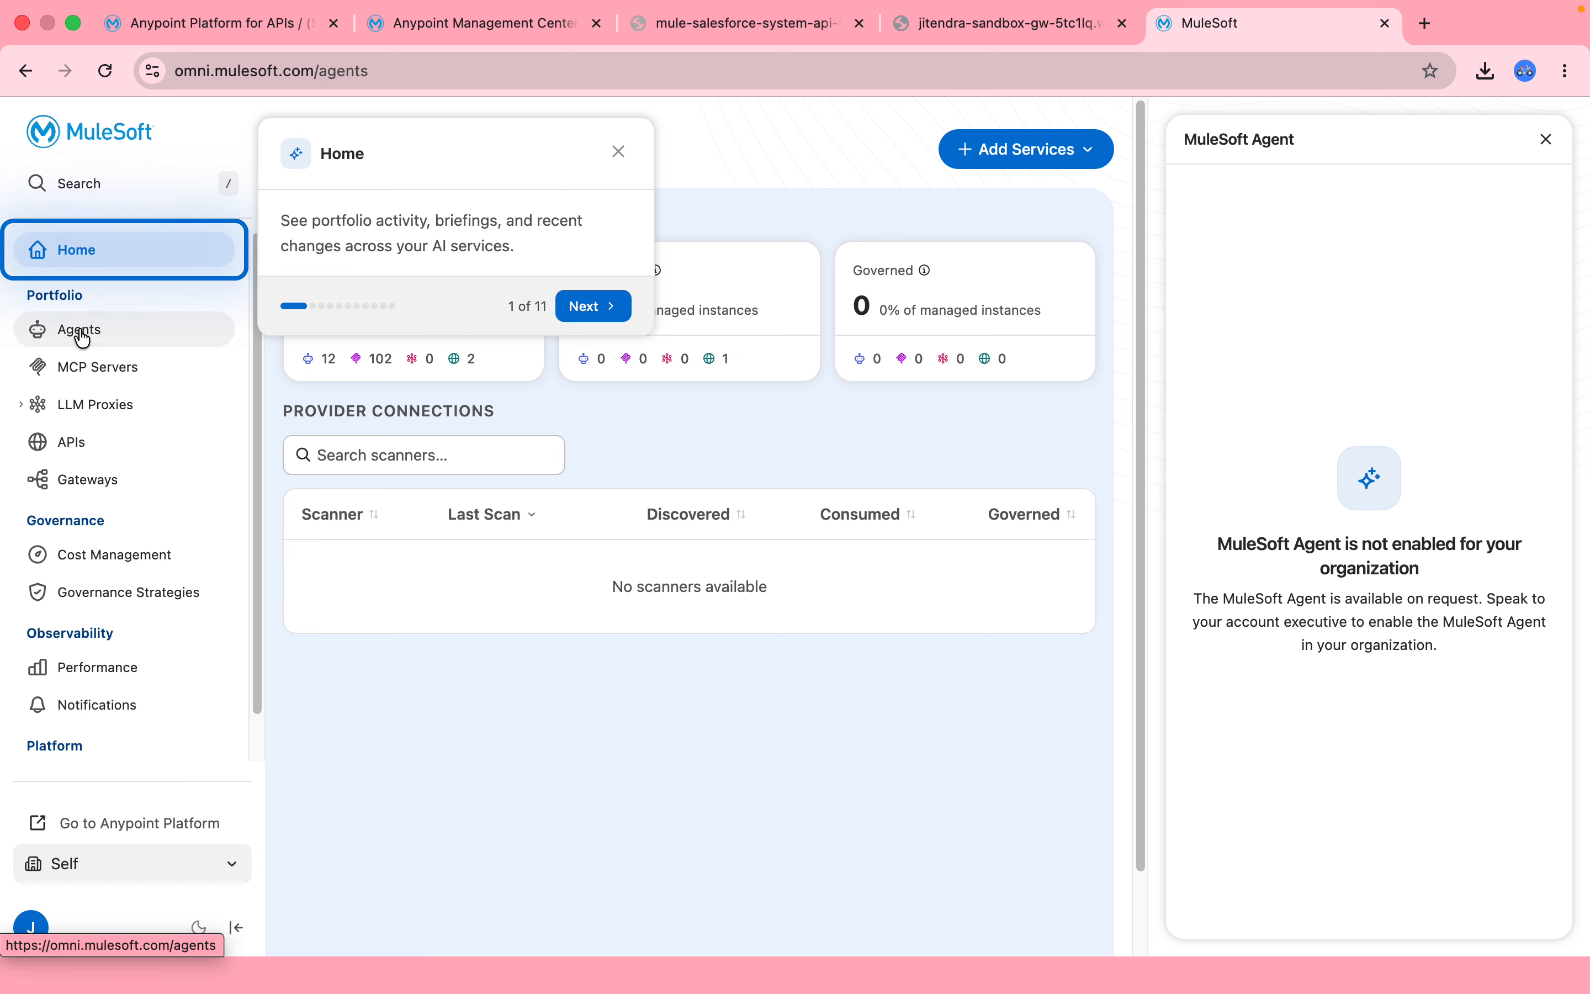
click(617, 152)
click(1547, 141)
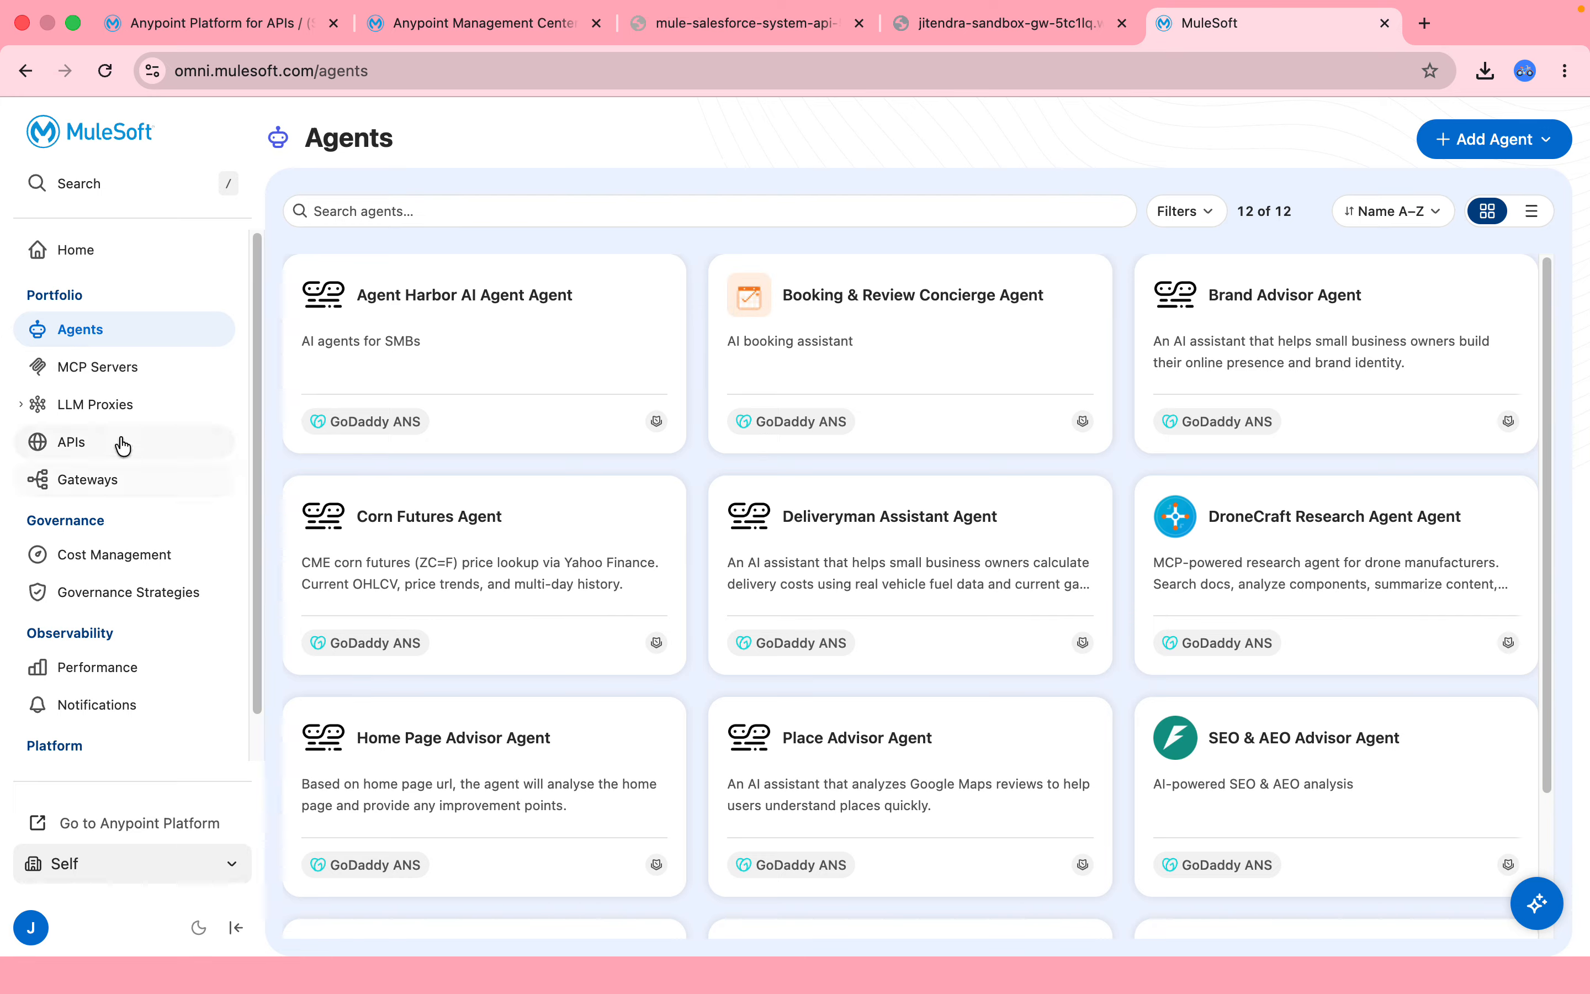
Browse MCP Servers and the Running sandbox gateway, ending on the APIs list.
click(106, 384)
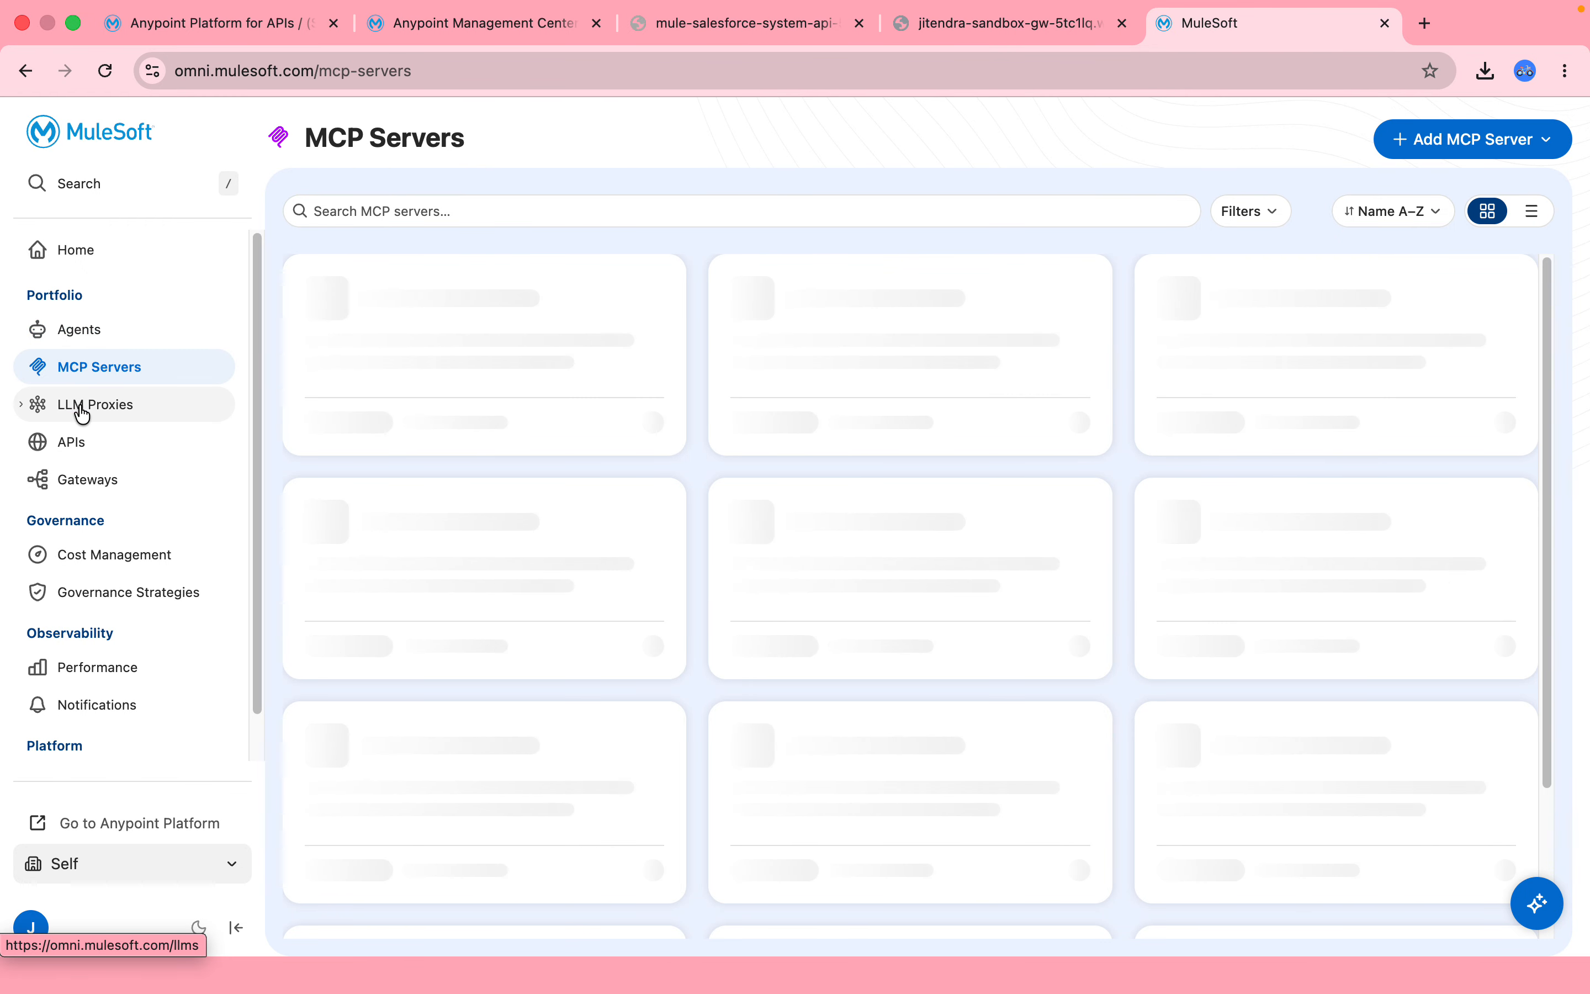
click(74, 477)
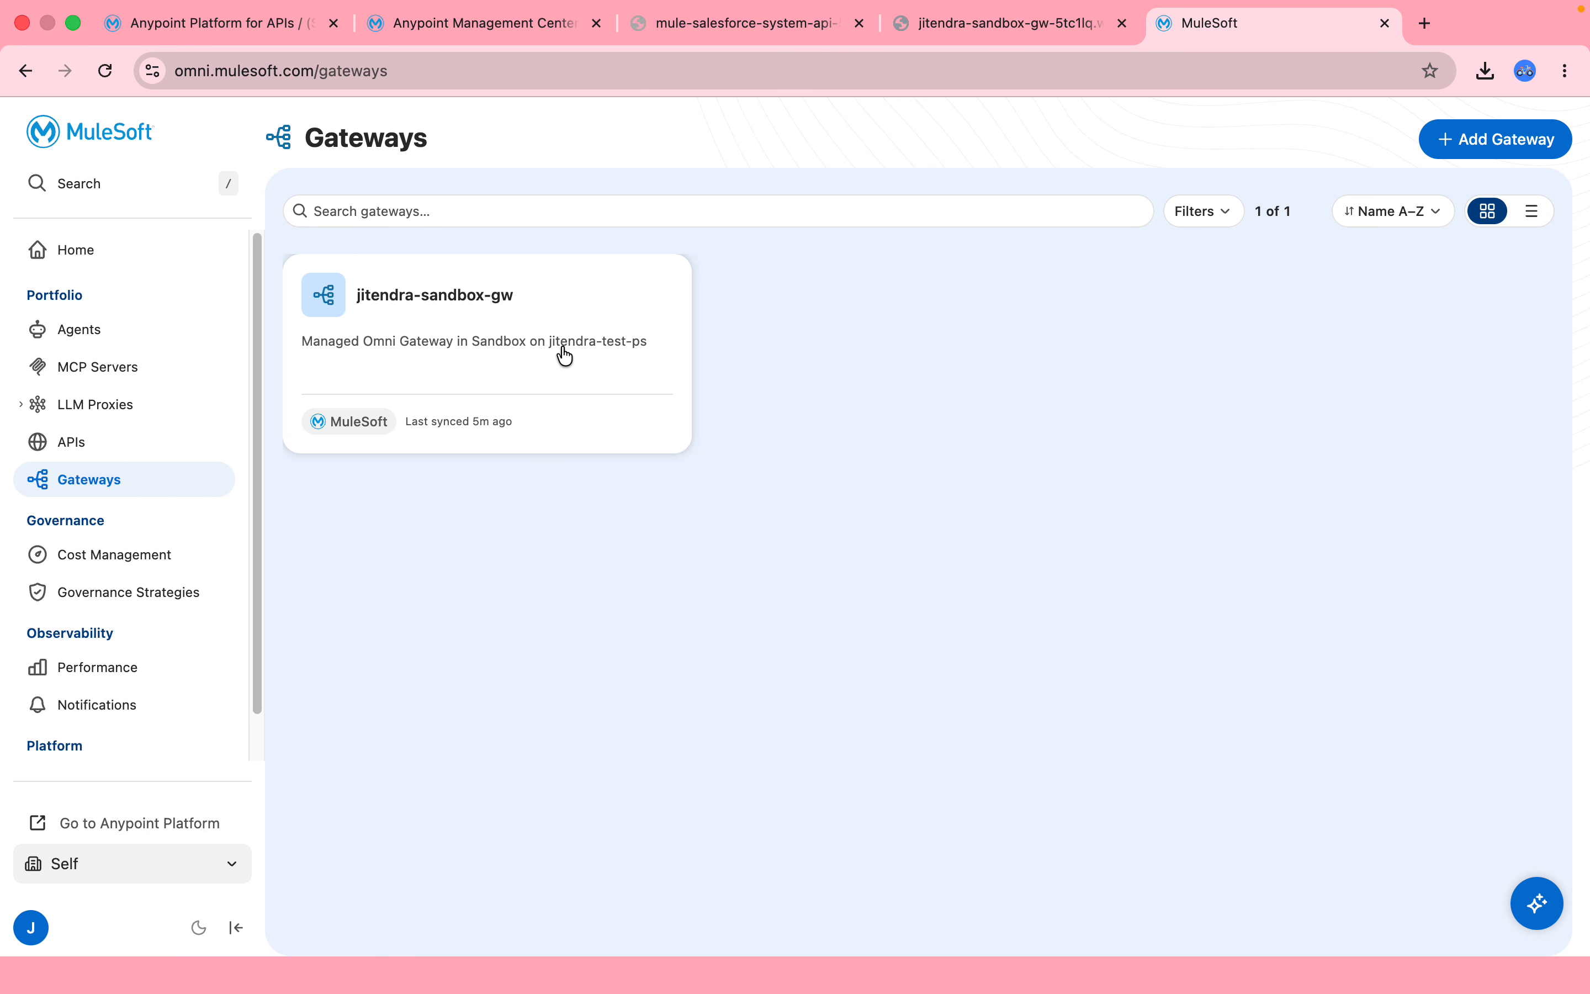
click(415, 329)
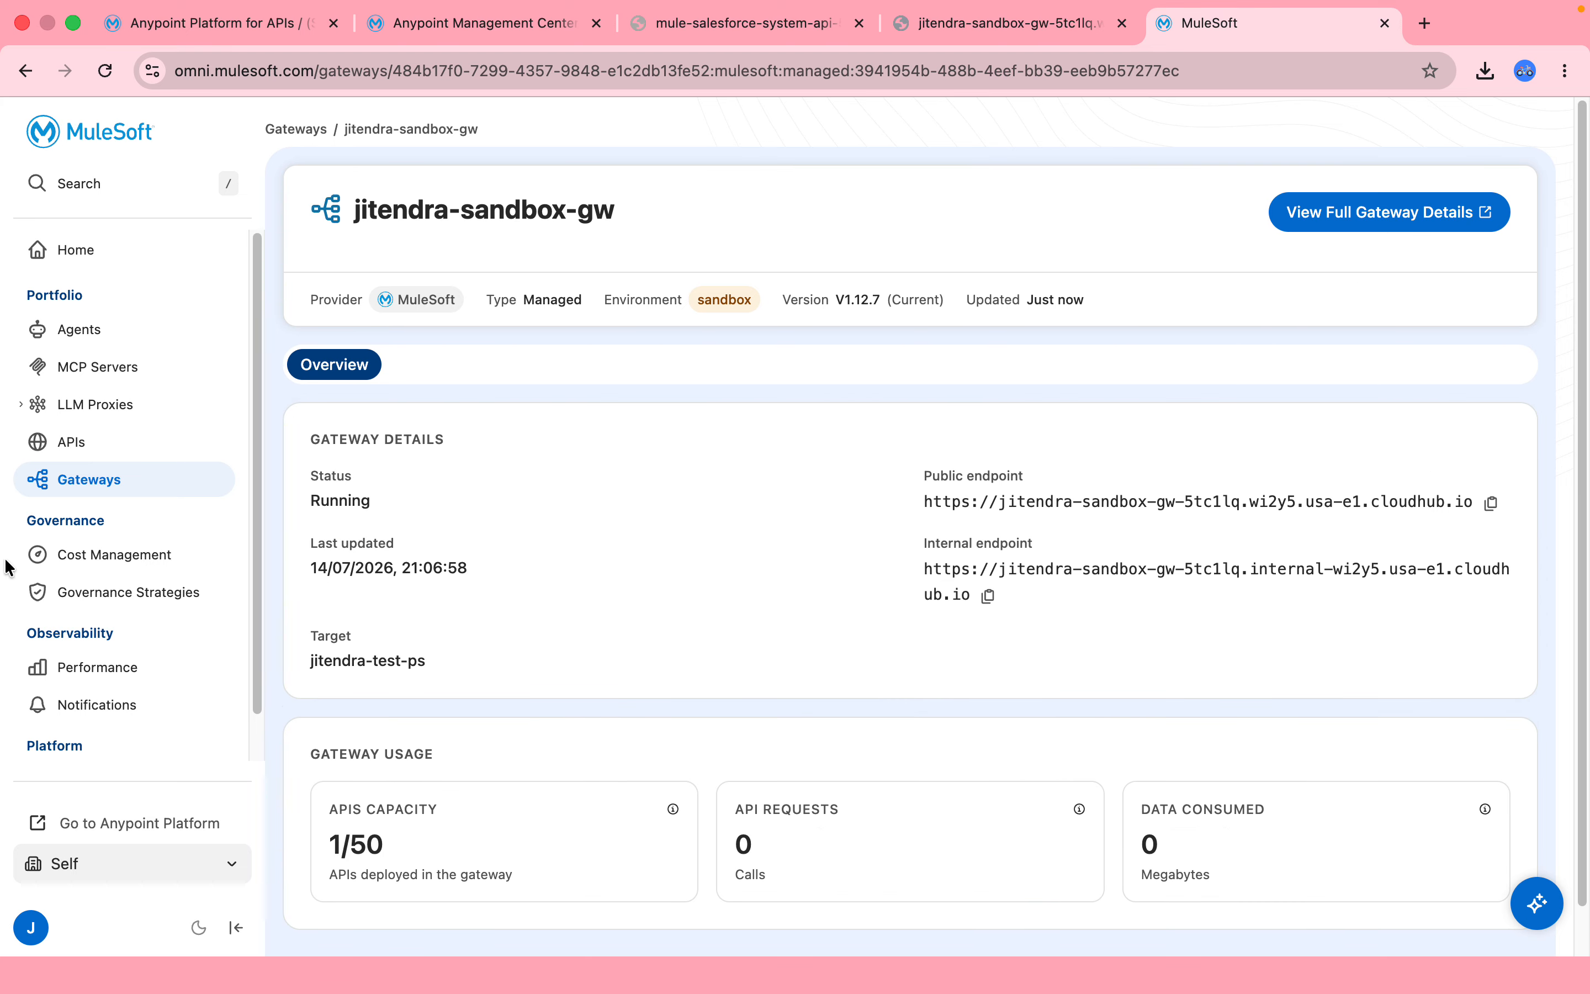
click(80, 459)
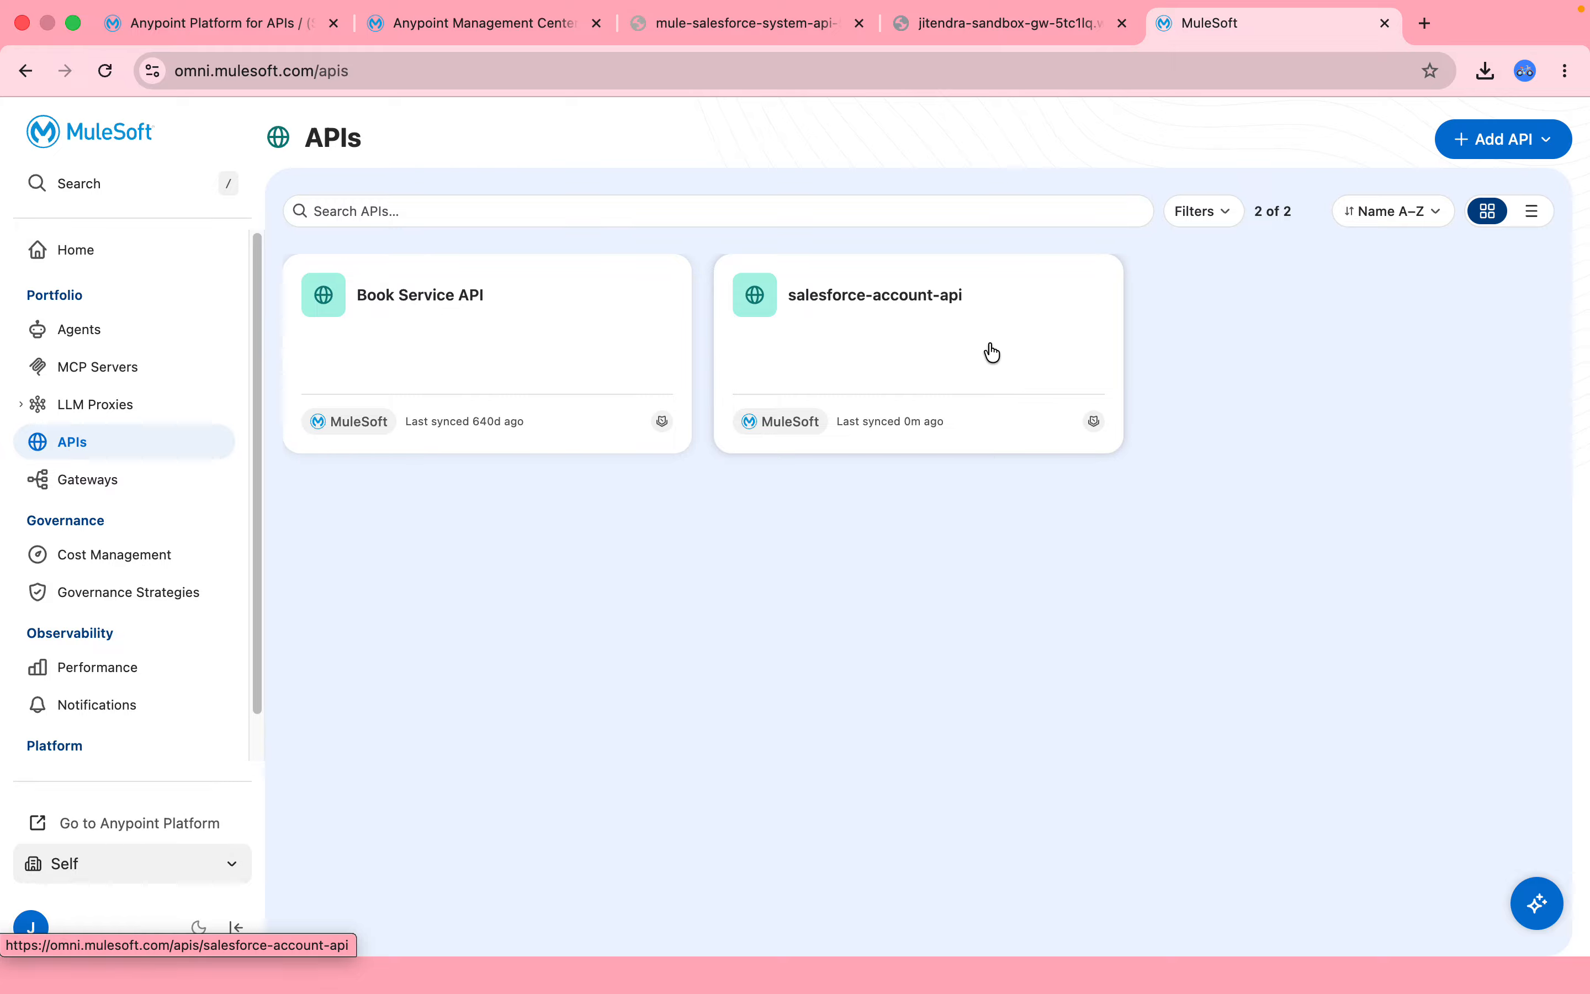
Review Performance metrics (75.00% reliability, 4 requests), then go back to Home.
click(115, 687)
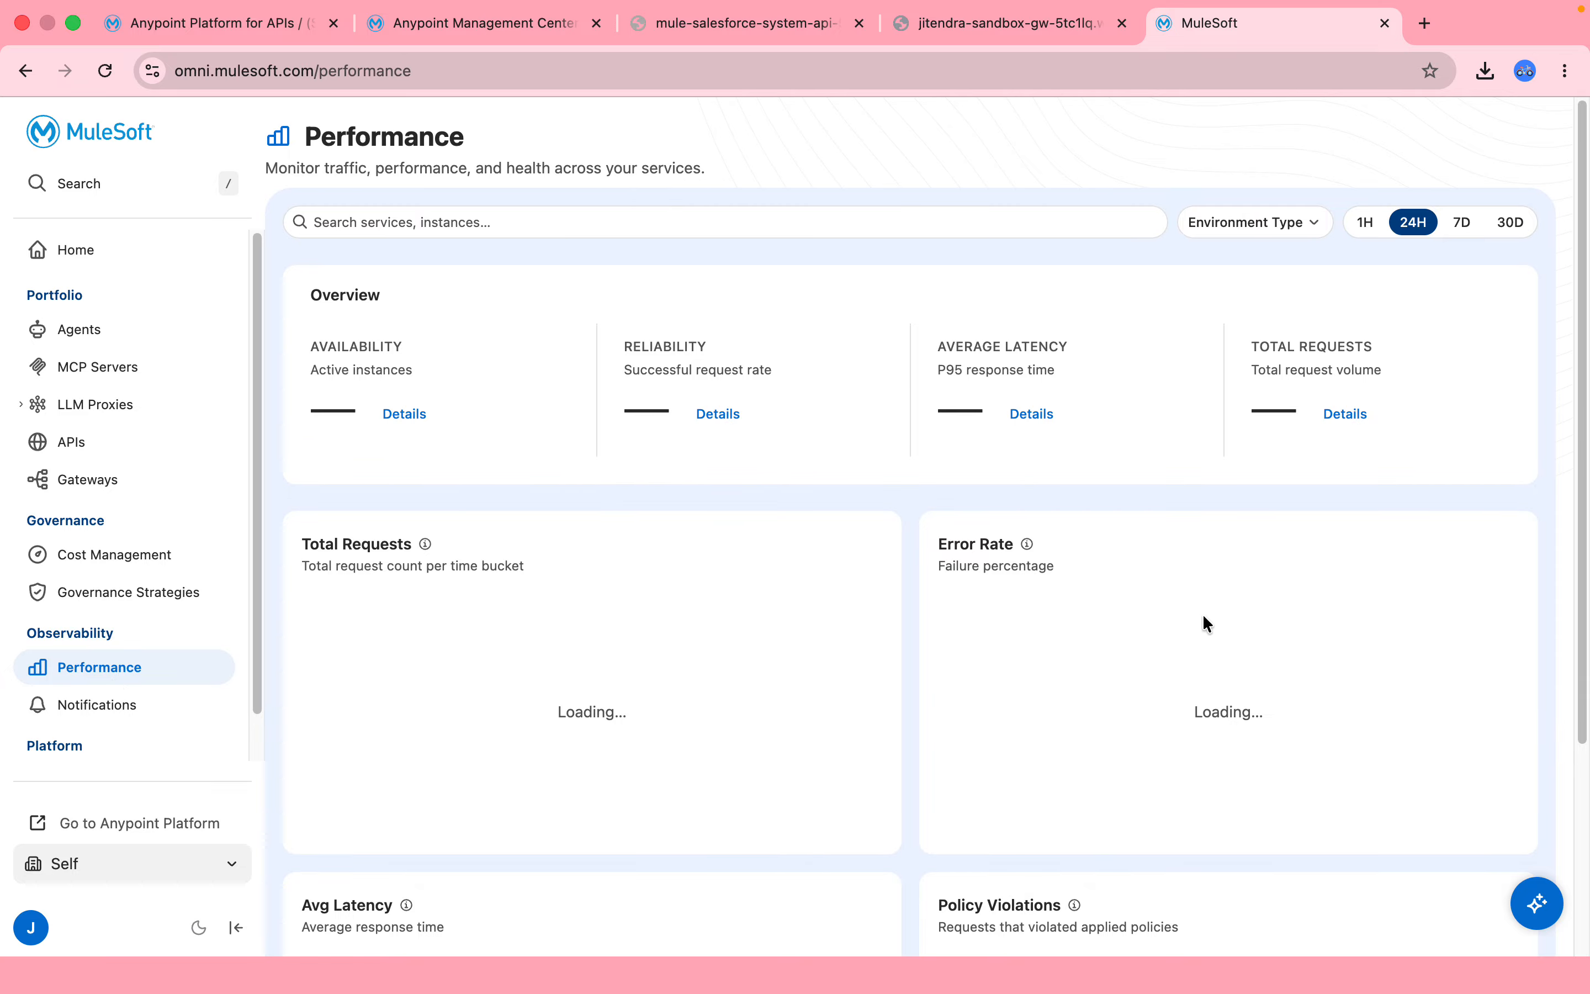
drag(1584, 442, 1585, 302)
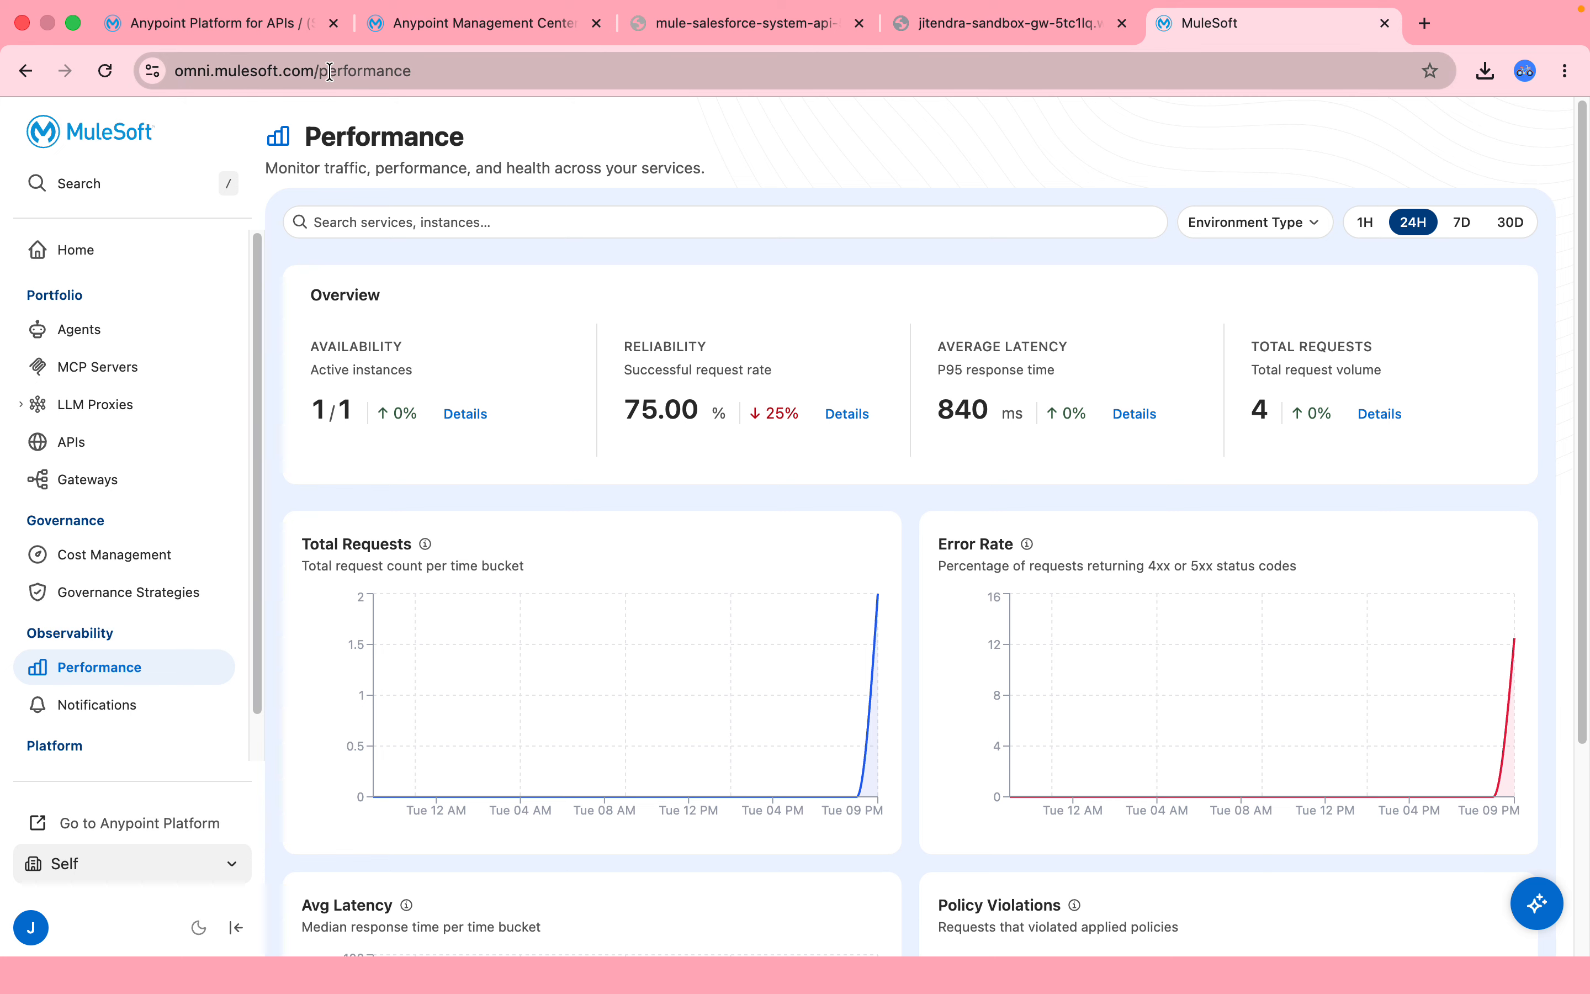
click(92, 257)
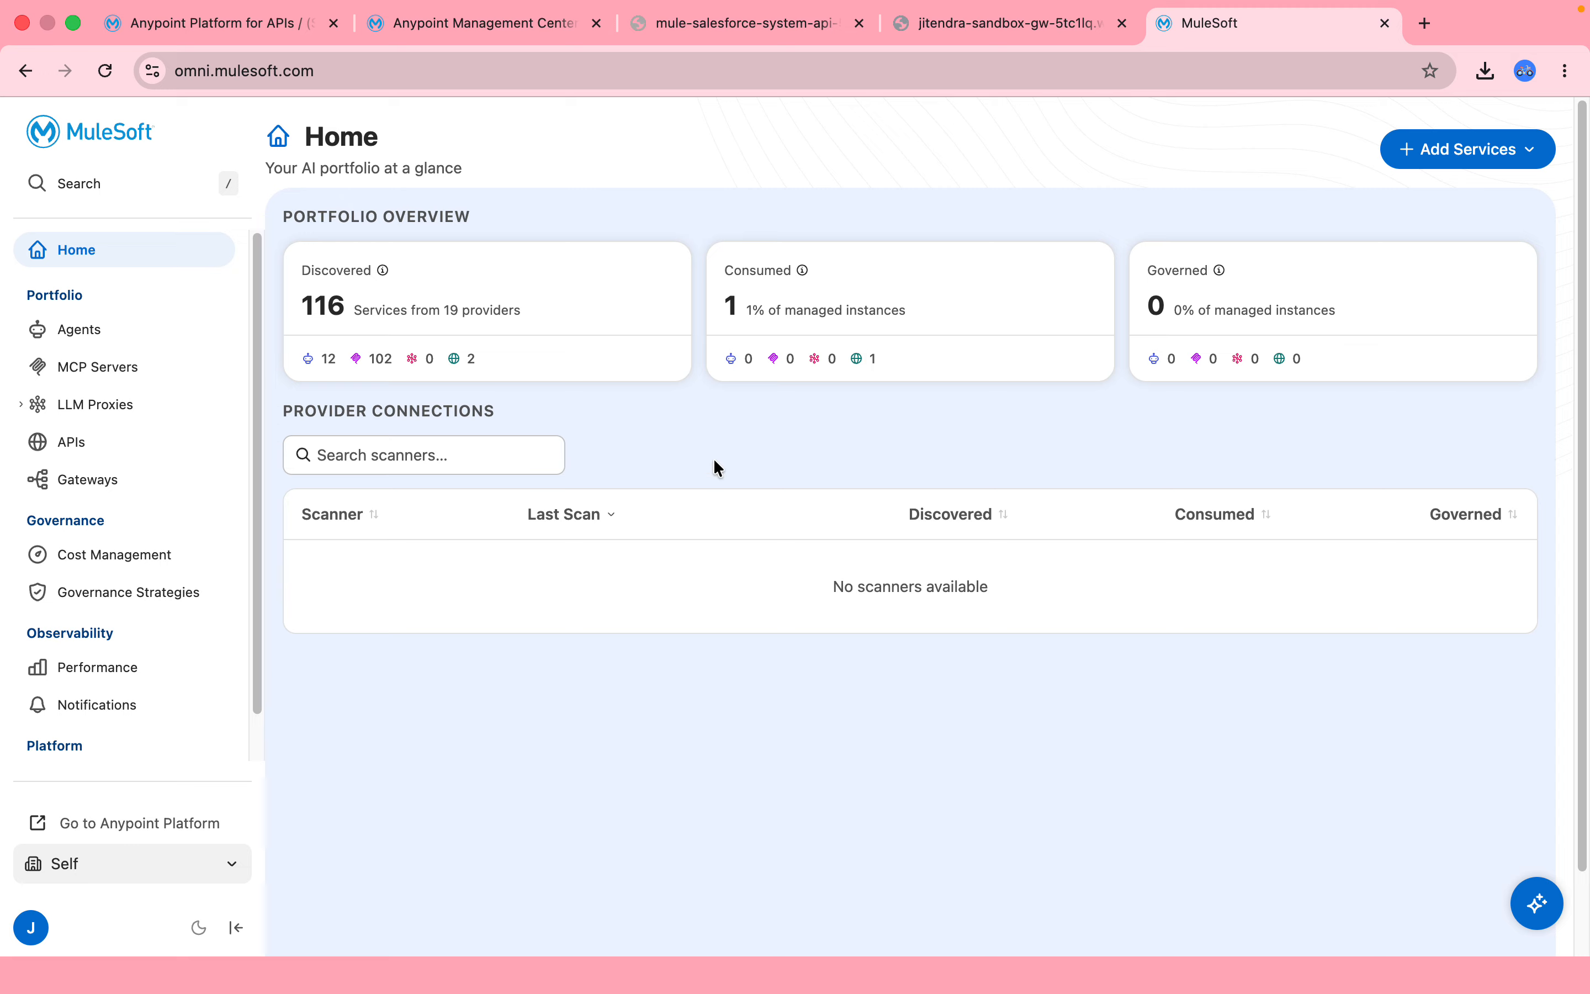
Check the sandbox gateway's average CPU and memory usage charts under Key Gateway metrics.
mouse_move(1012, 42)
click(535, 56)
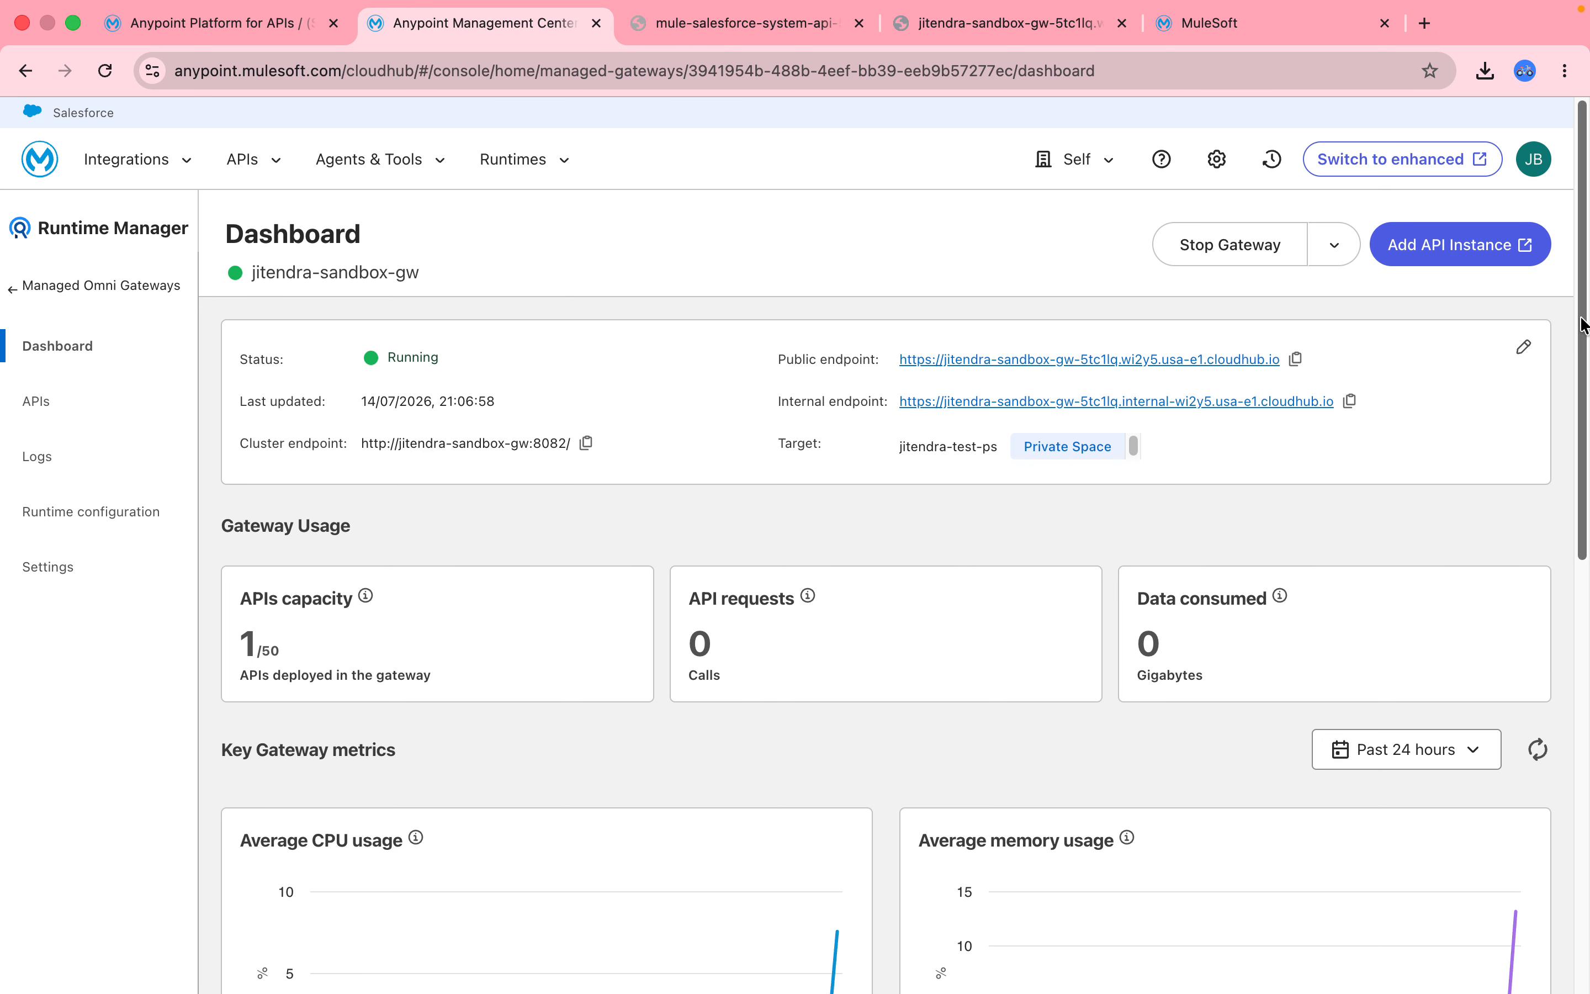
drag(1584, 395, 1589, 583)
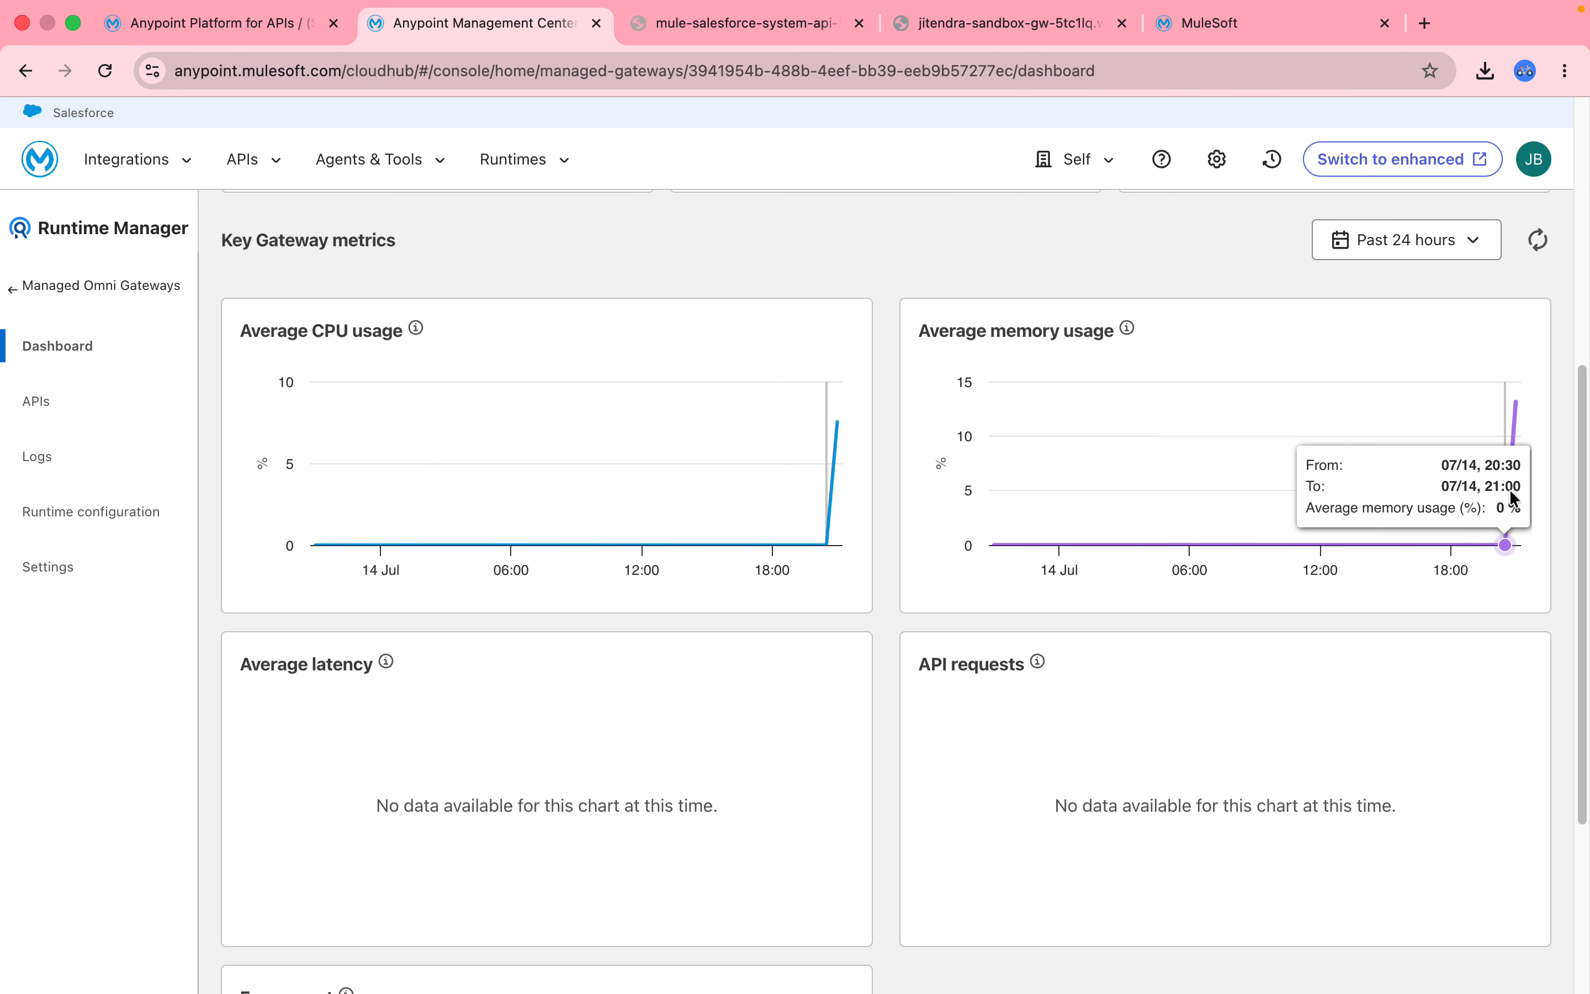
mouse_move(840, 458)
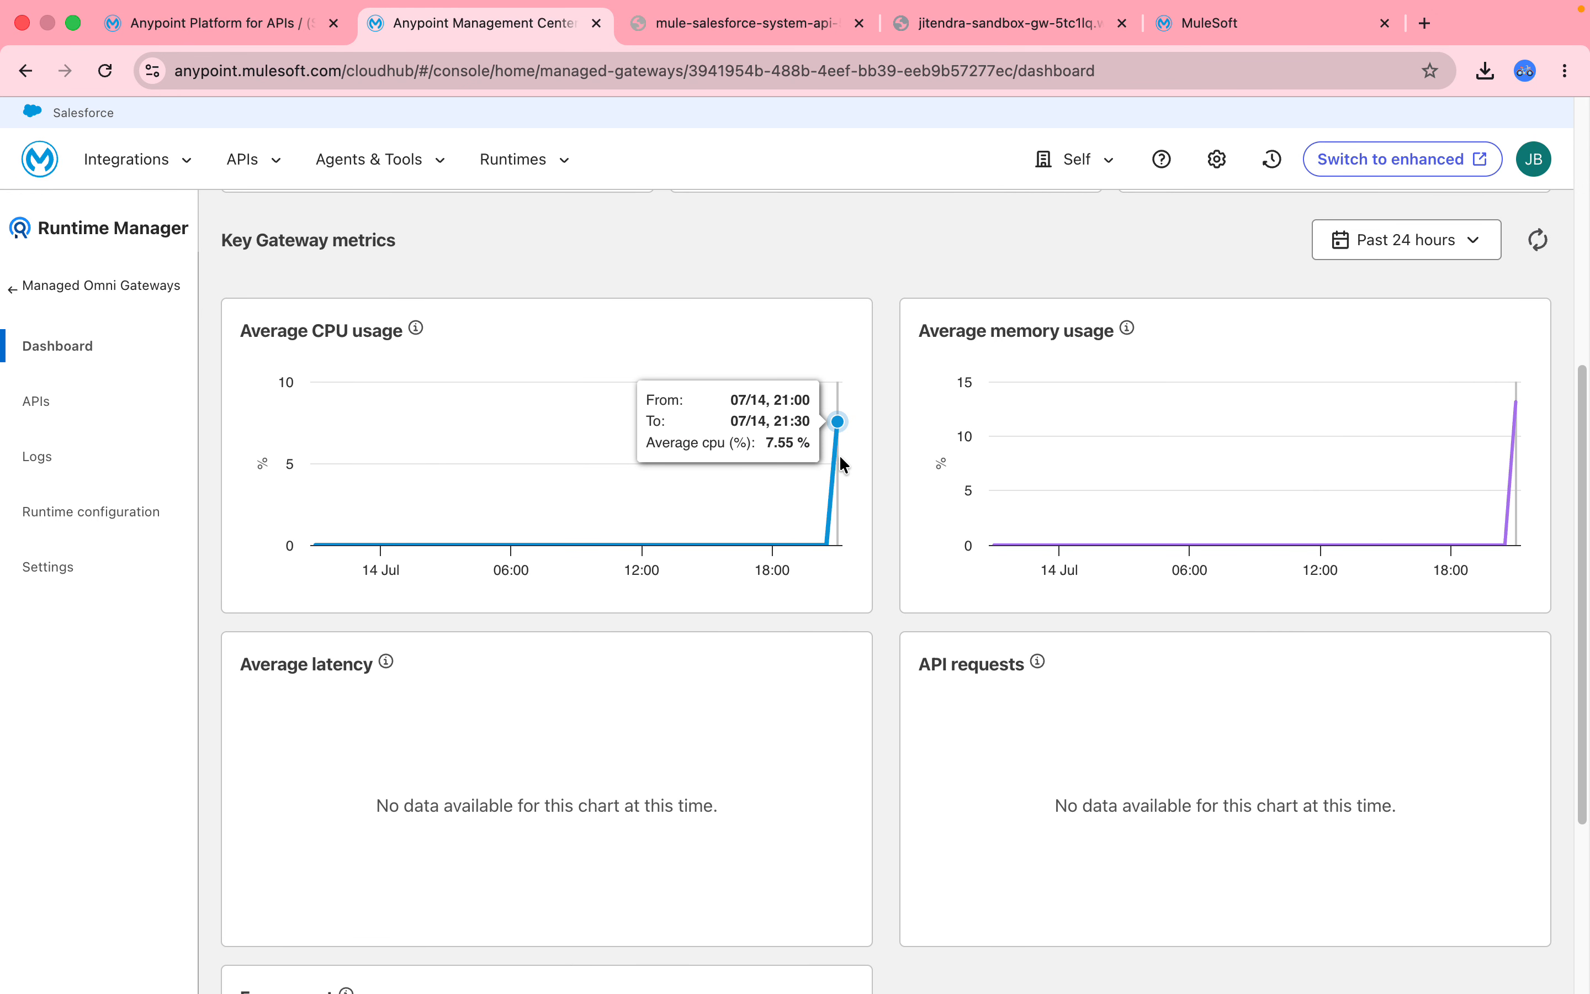
drag(1589, 576, 1034, 7)
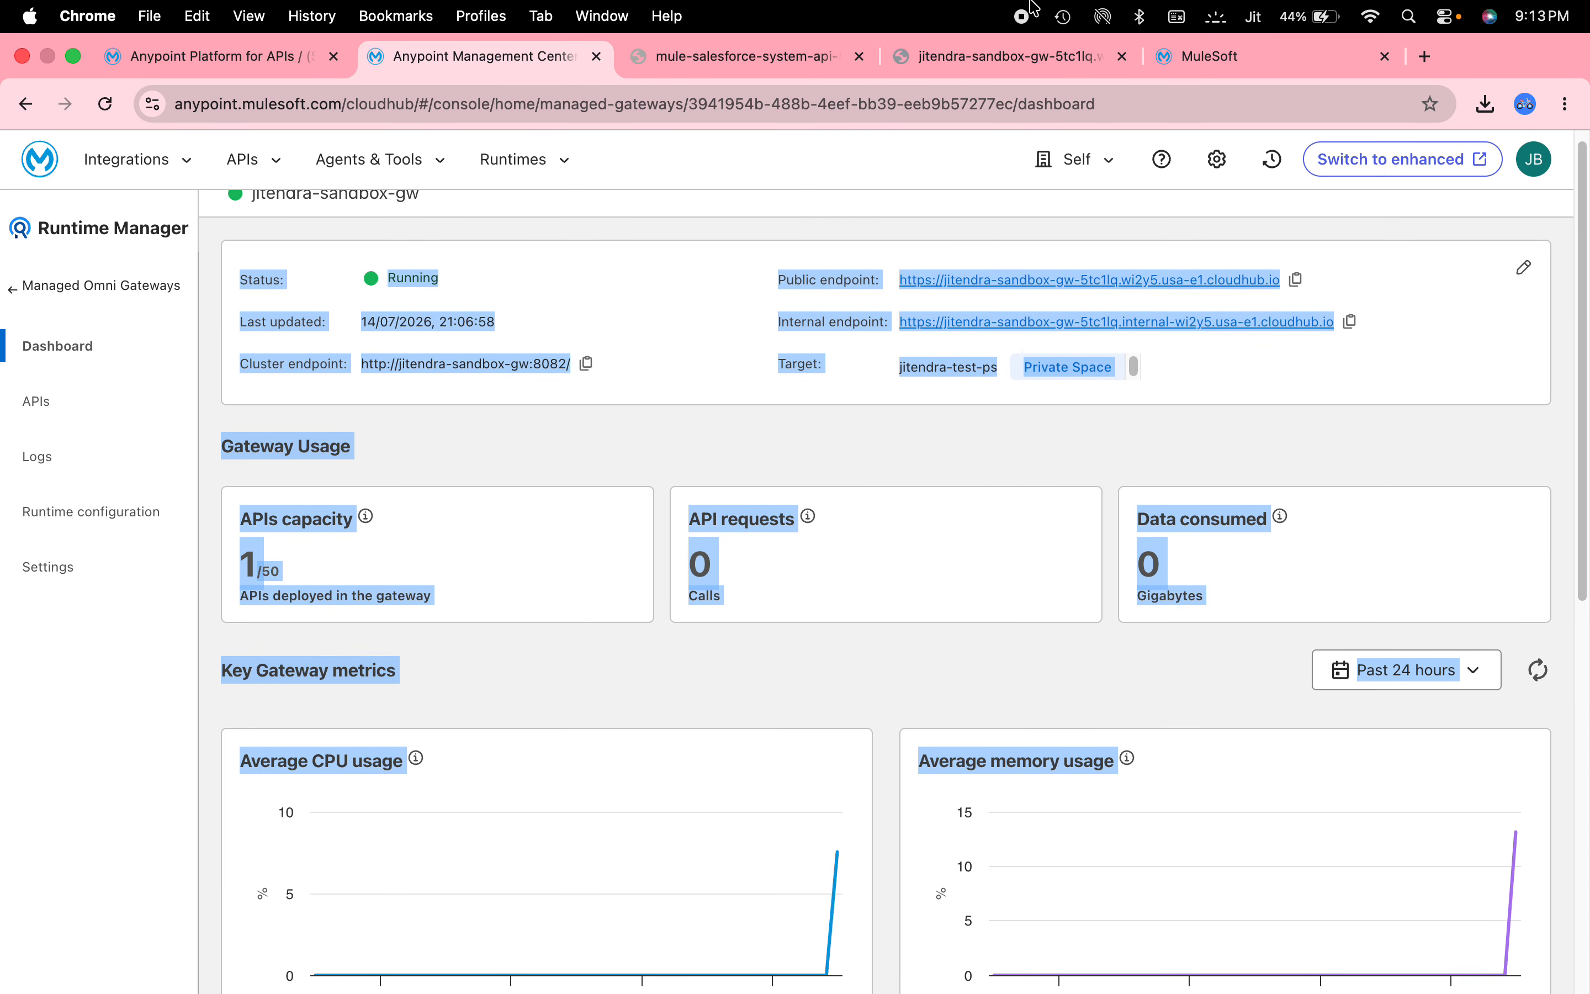
Reload the gateway accounts URL and sign in with the Basic Authentication username and password.
click(965, 58)
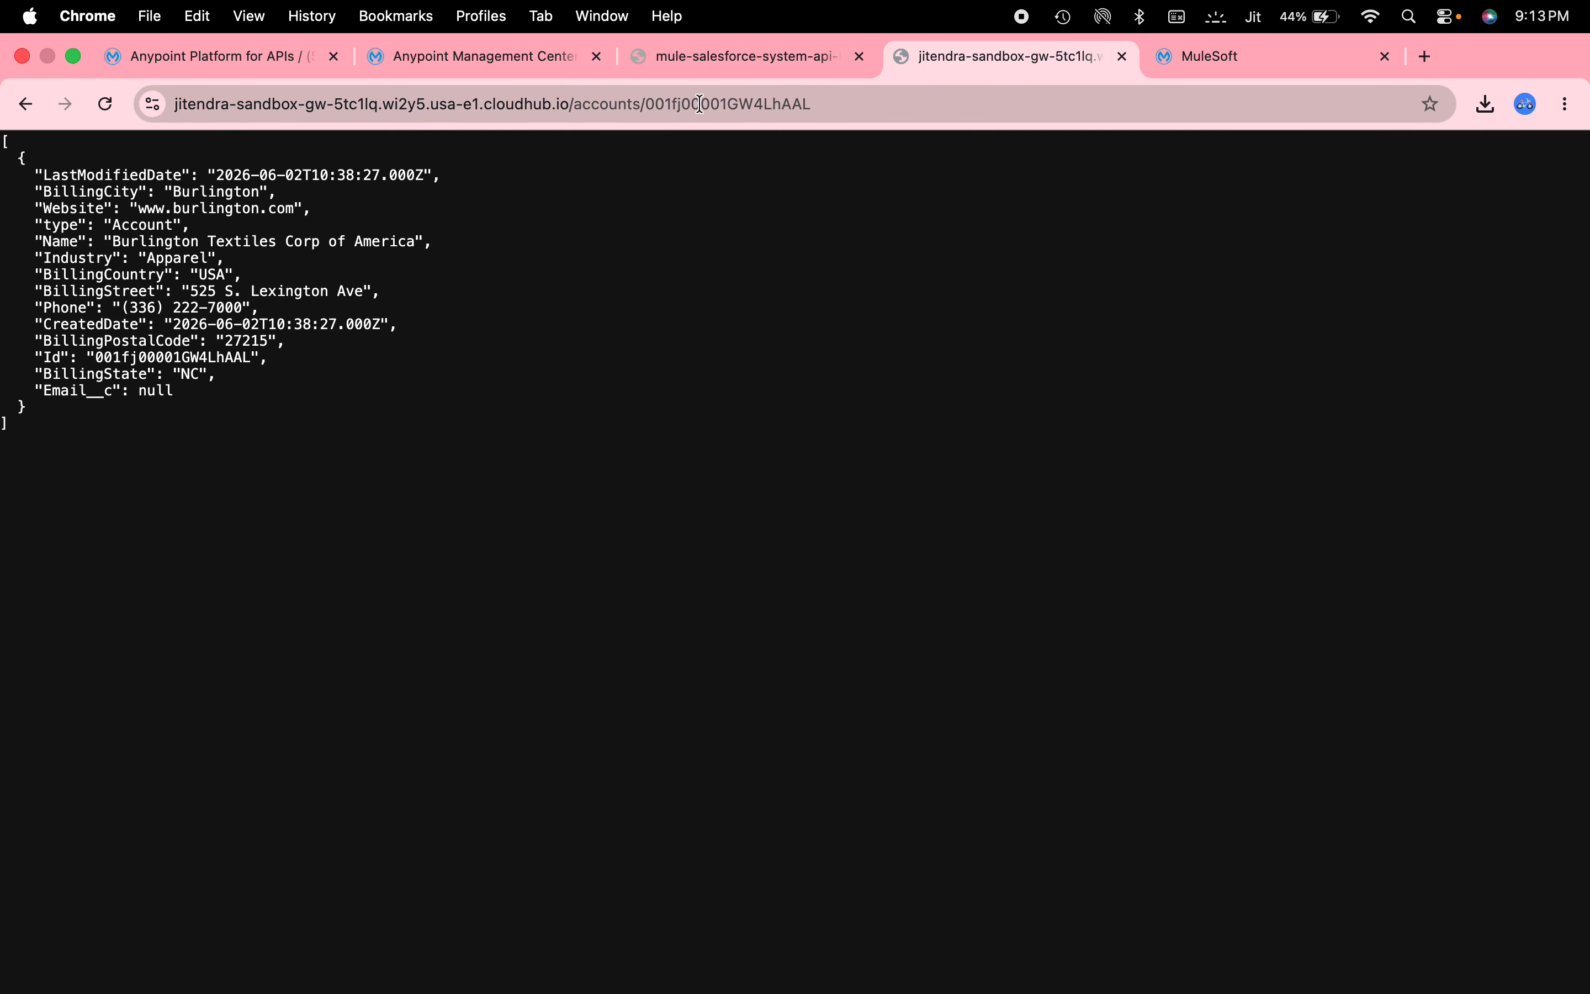
click(699, 103)
key(Return)
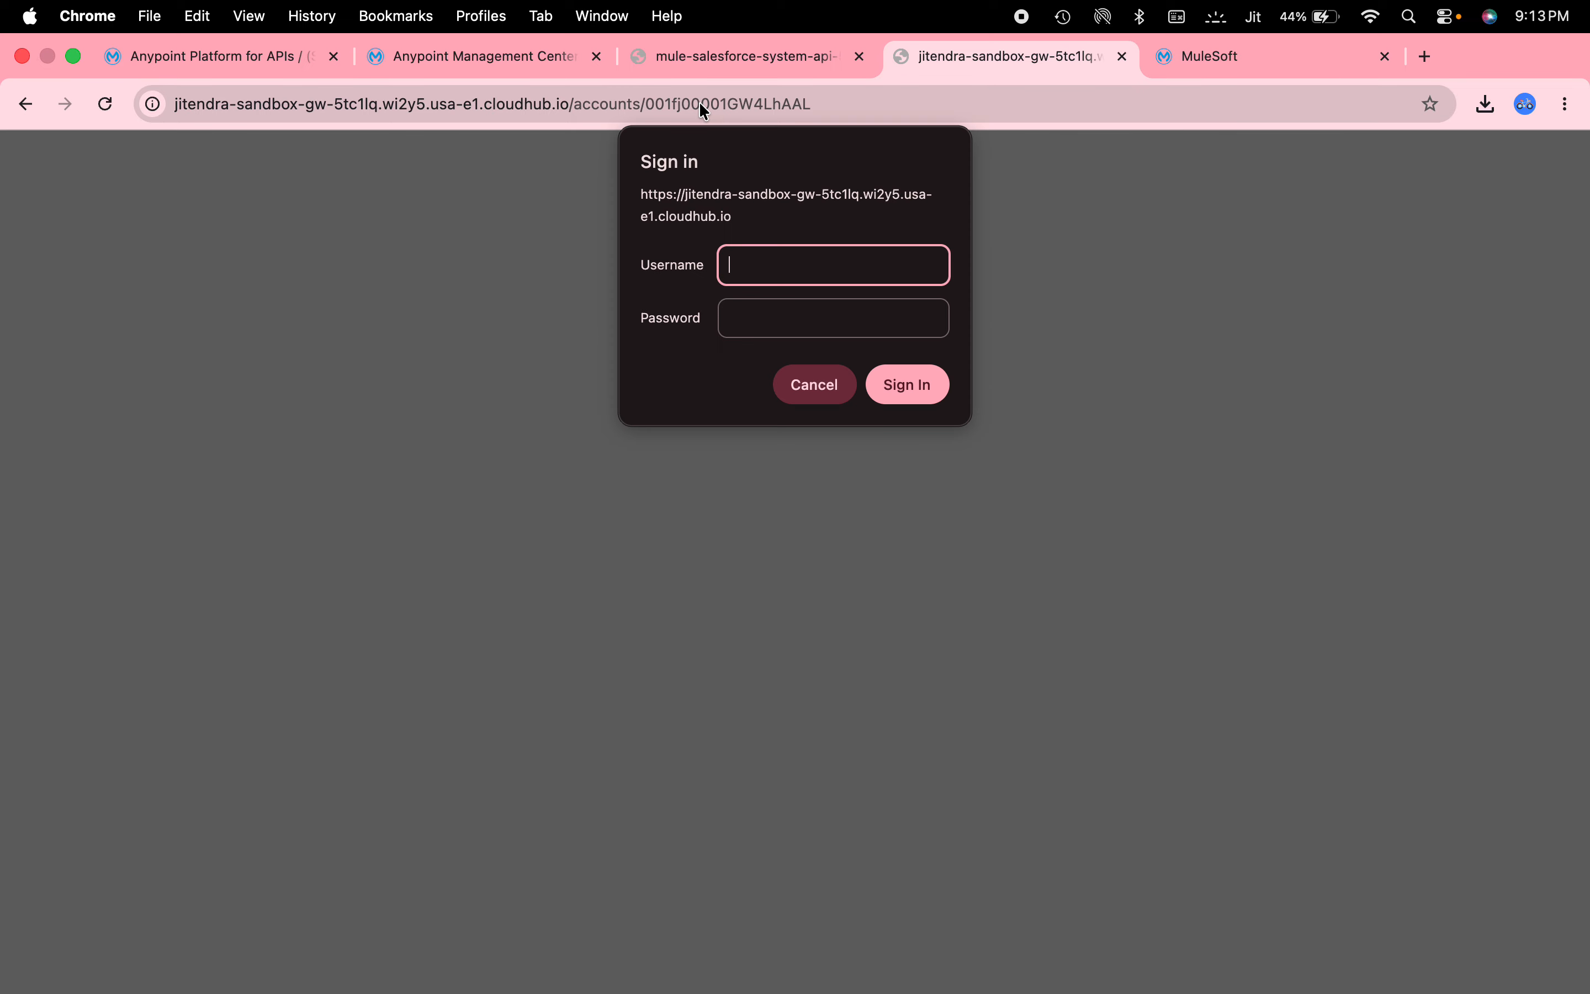
text(admin)
key(Tab)
text(admin)
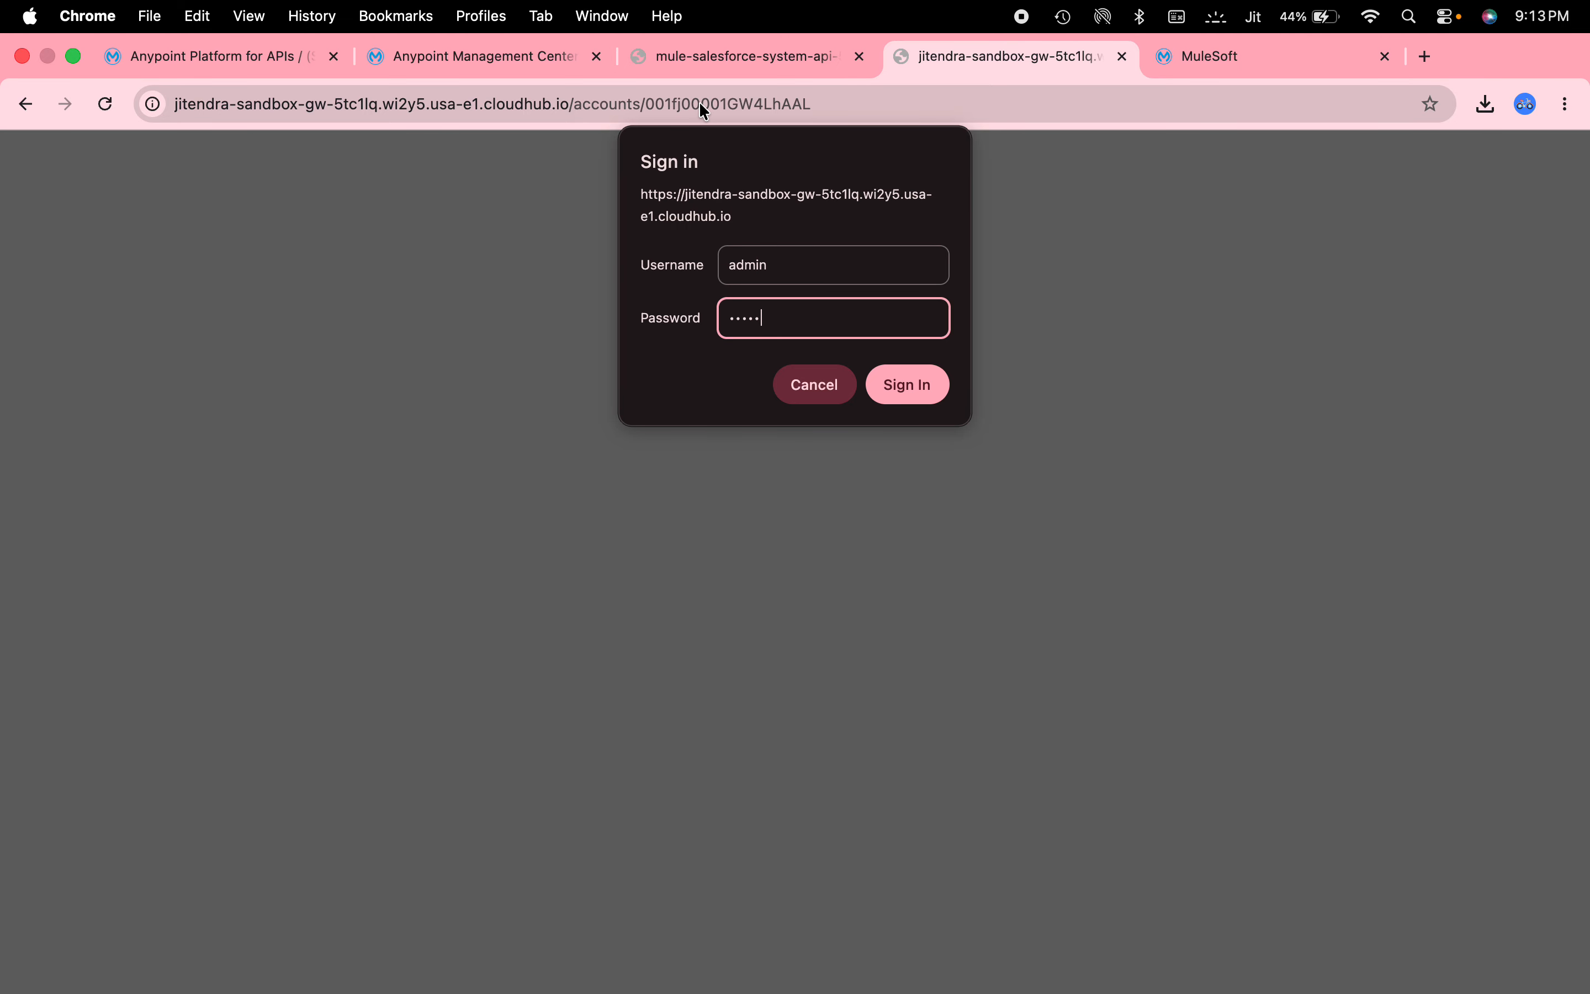
key(Return)
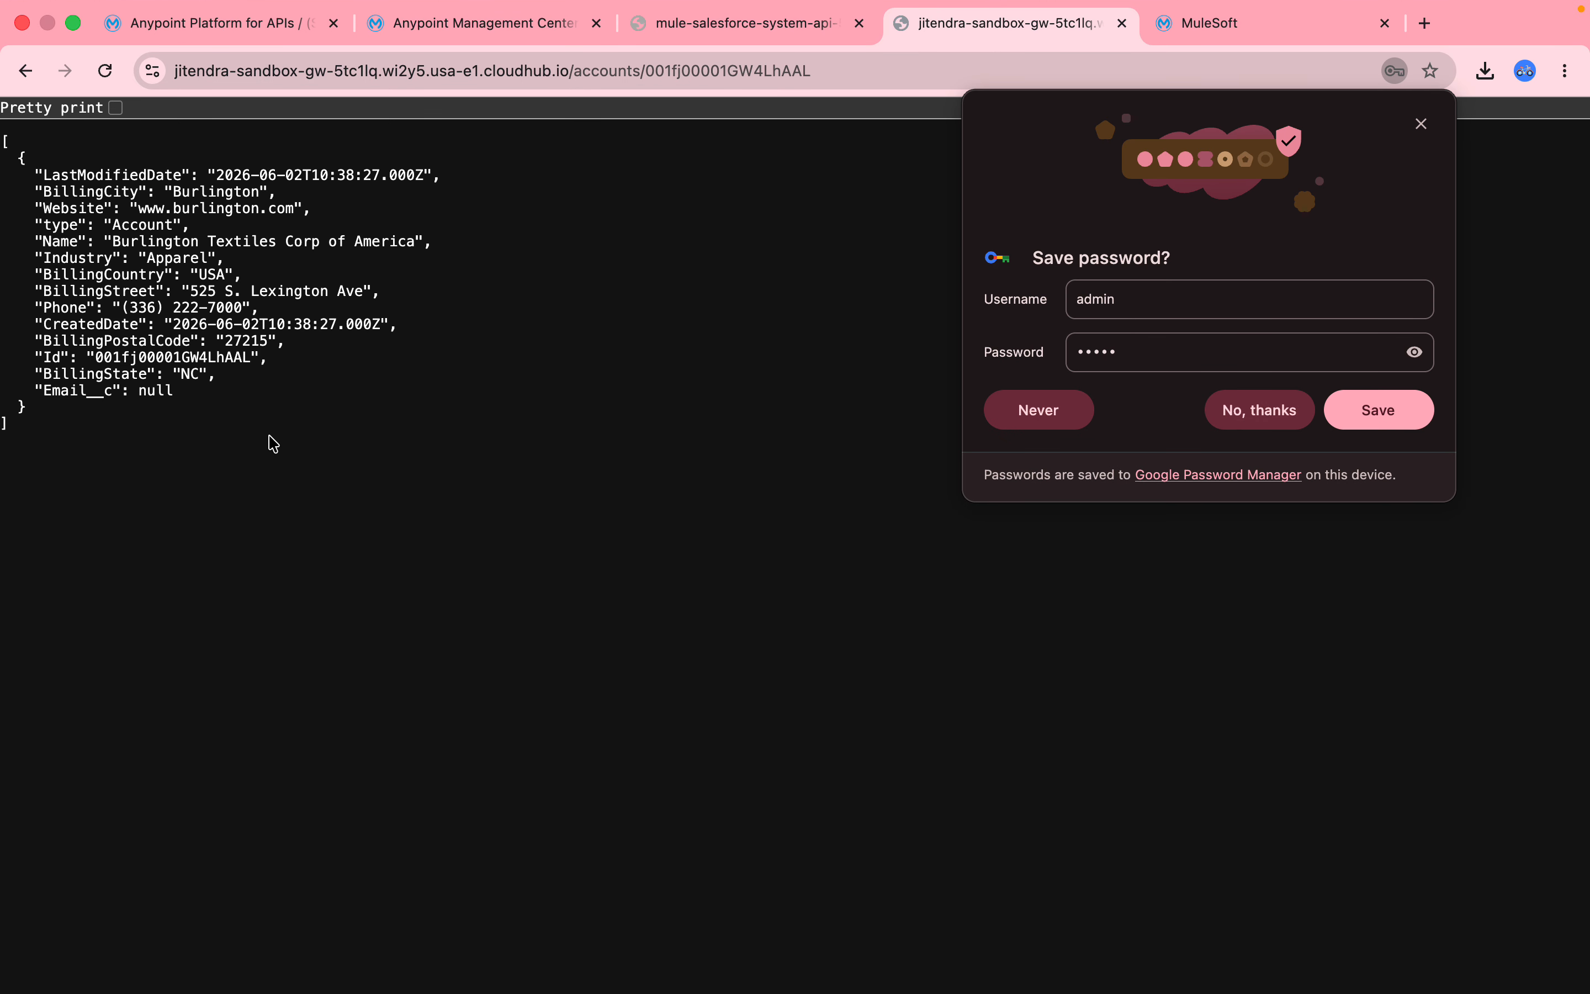
click(507, 58)
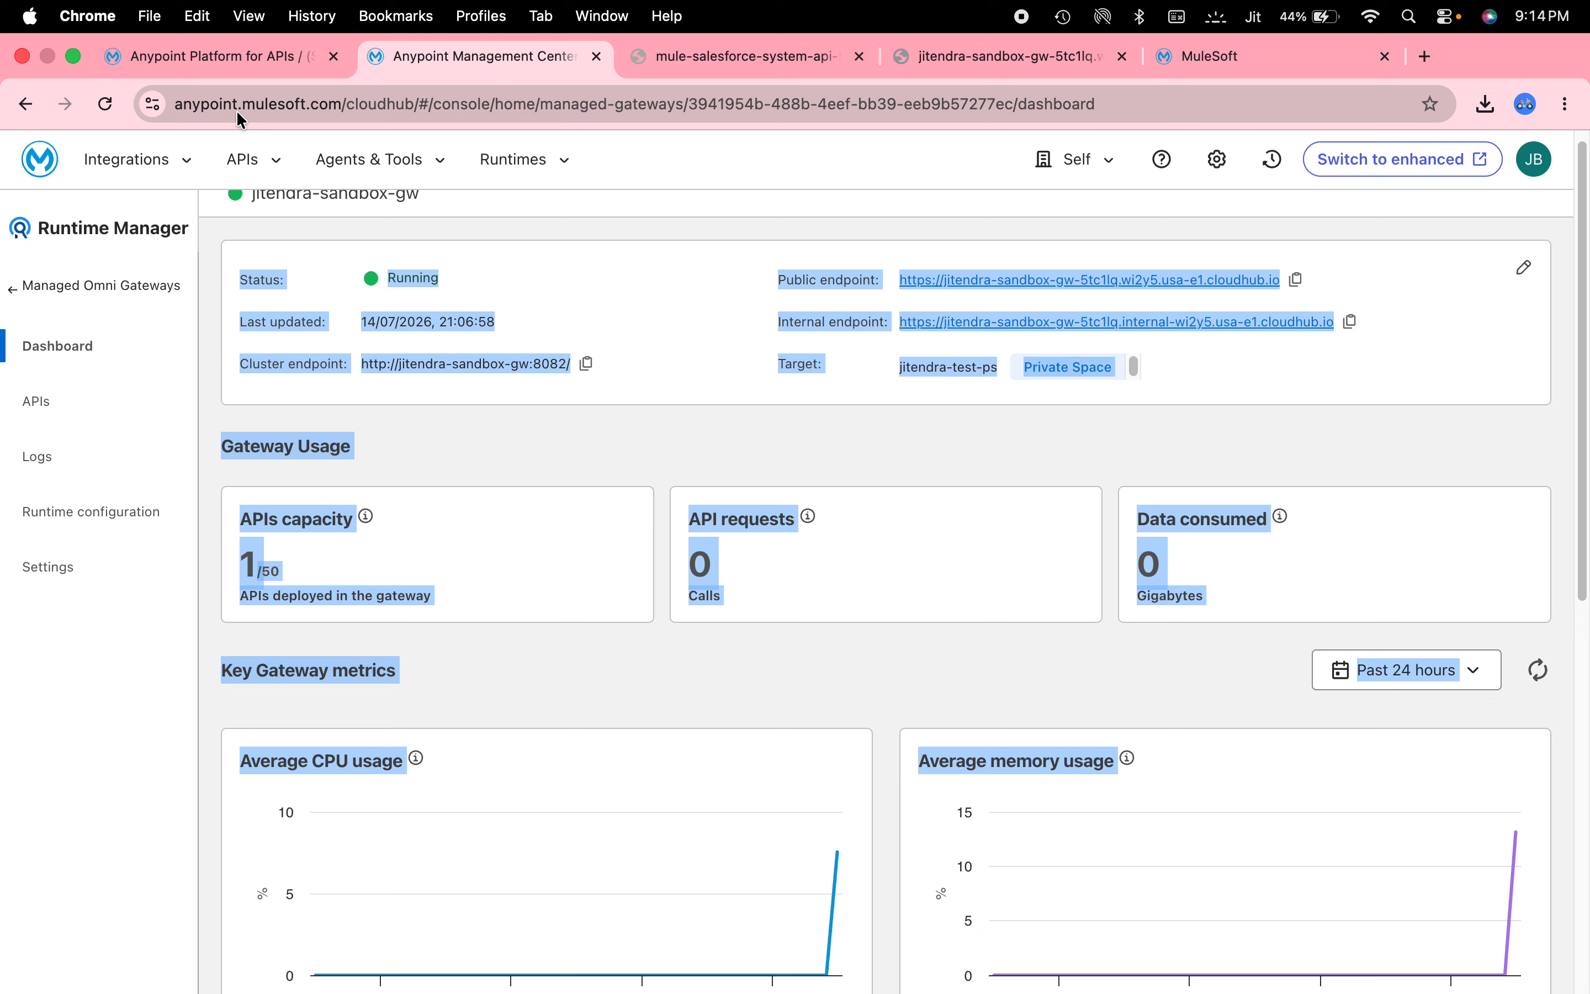
Verify salesforce-account-api has the Basic Authentication - Simple policy, then view the empty LLM Proxies page.
click(220, 55)
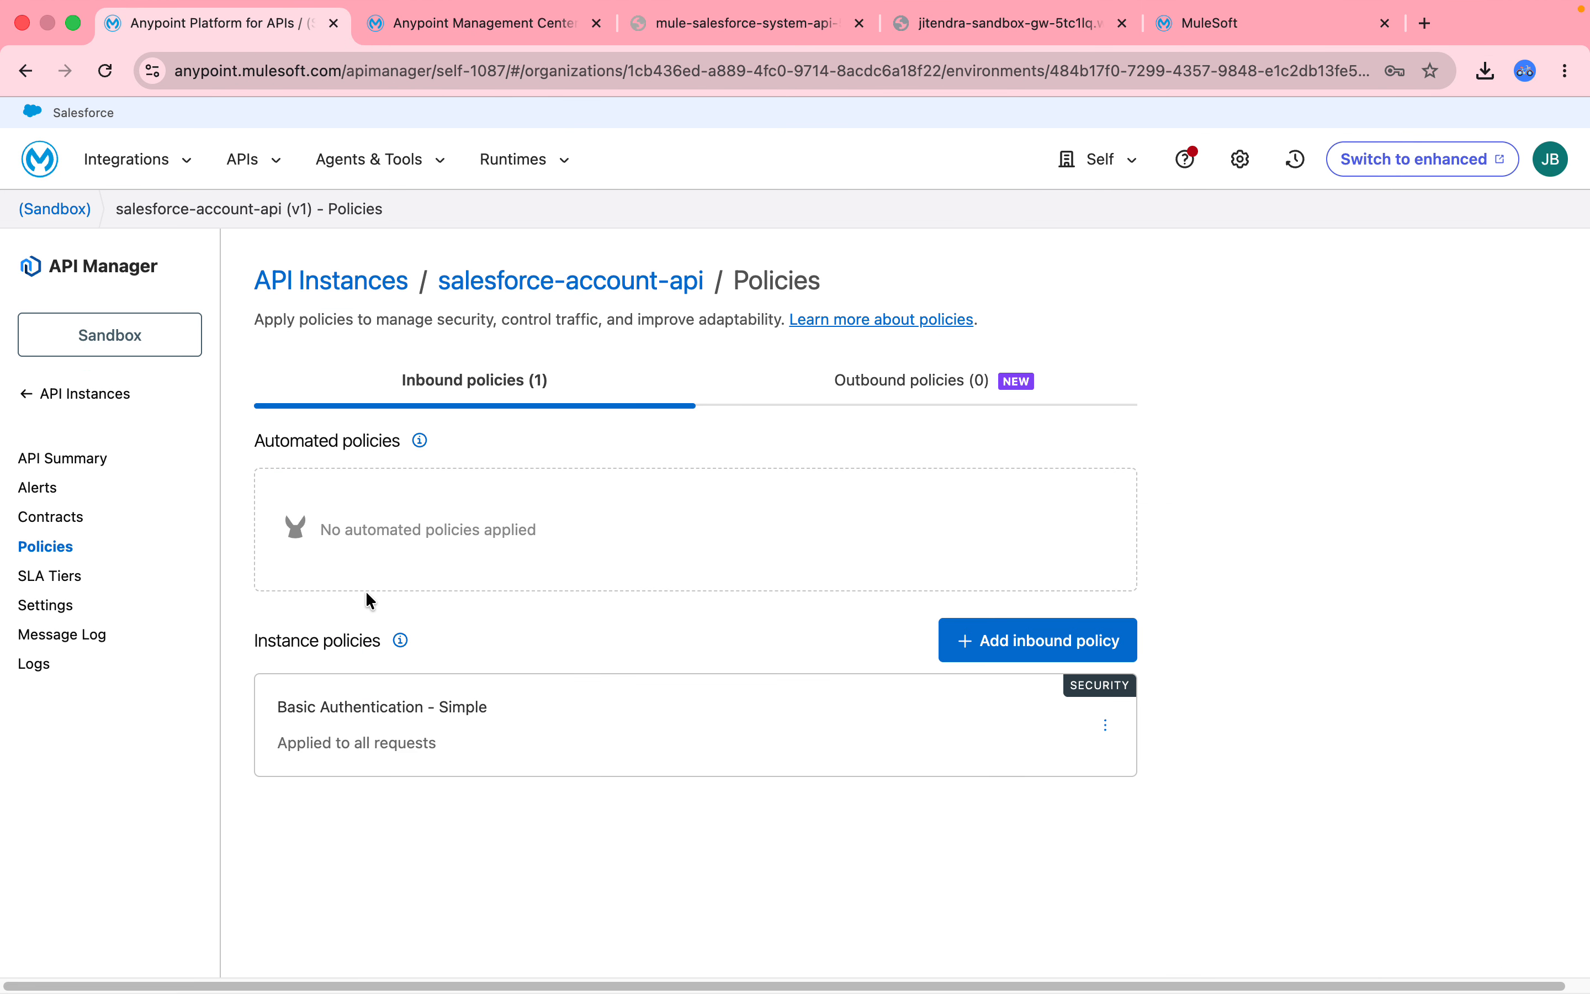
click(125, 398)
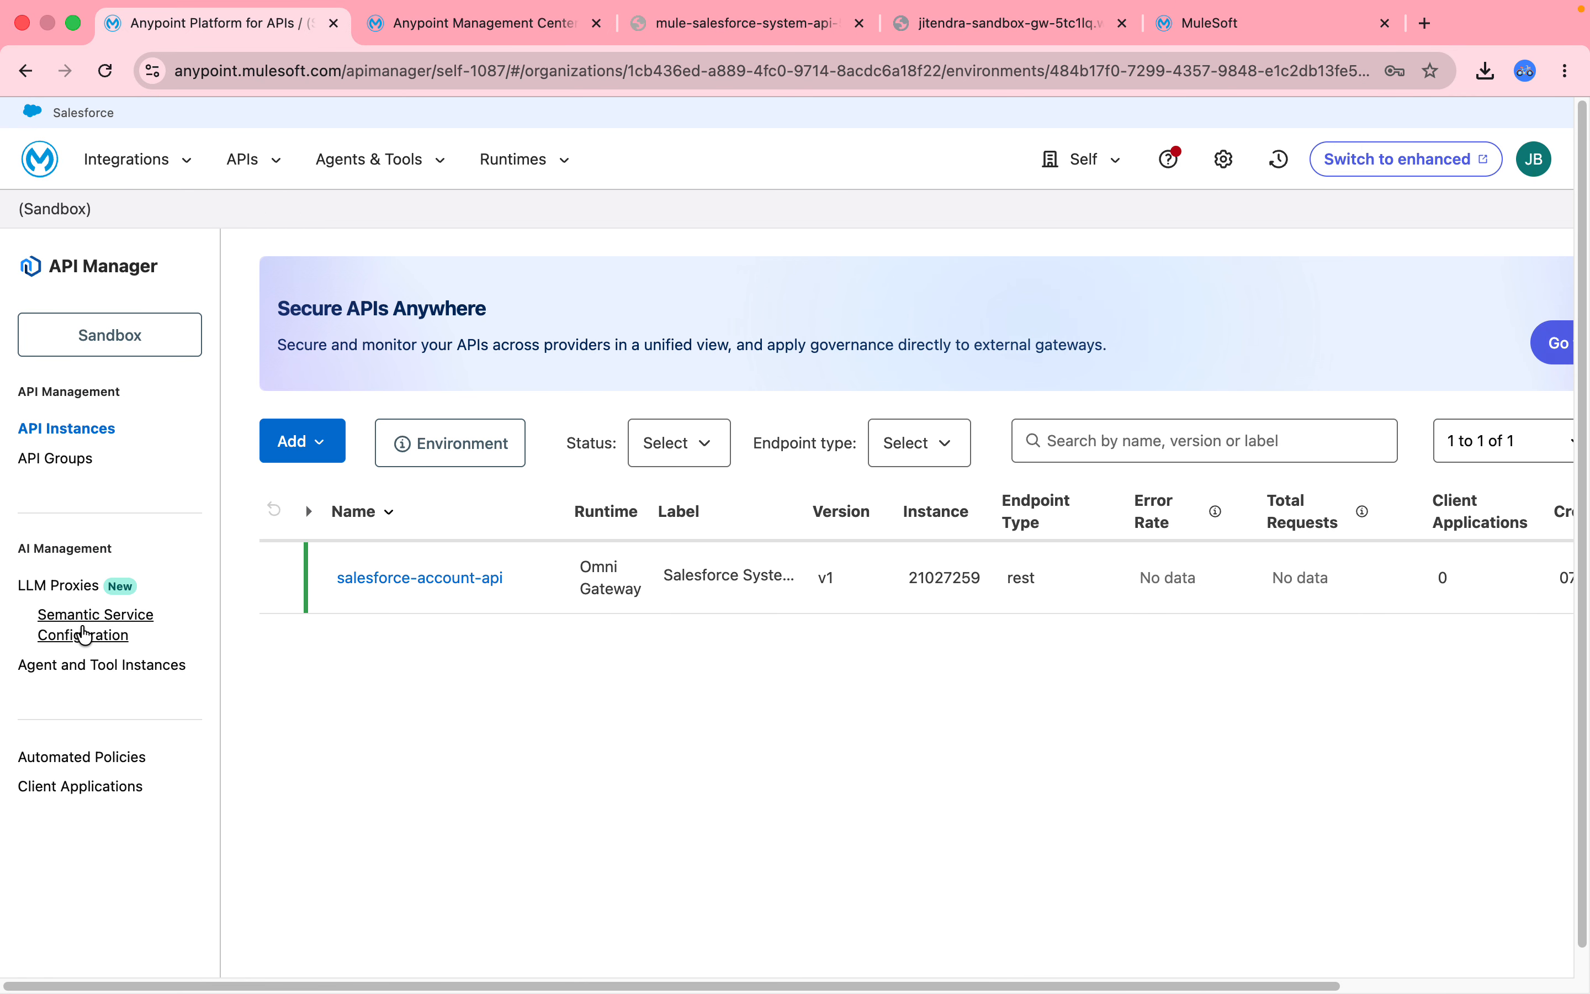
click(77, 591)
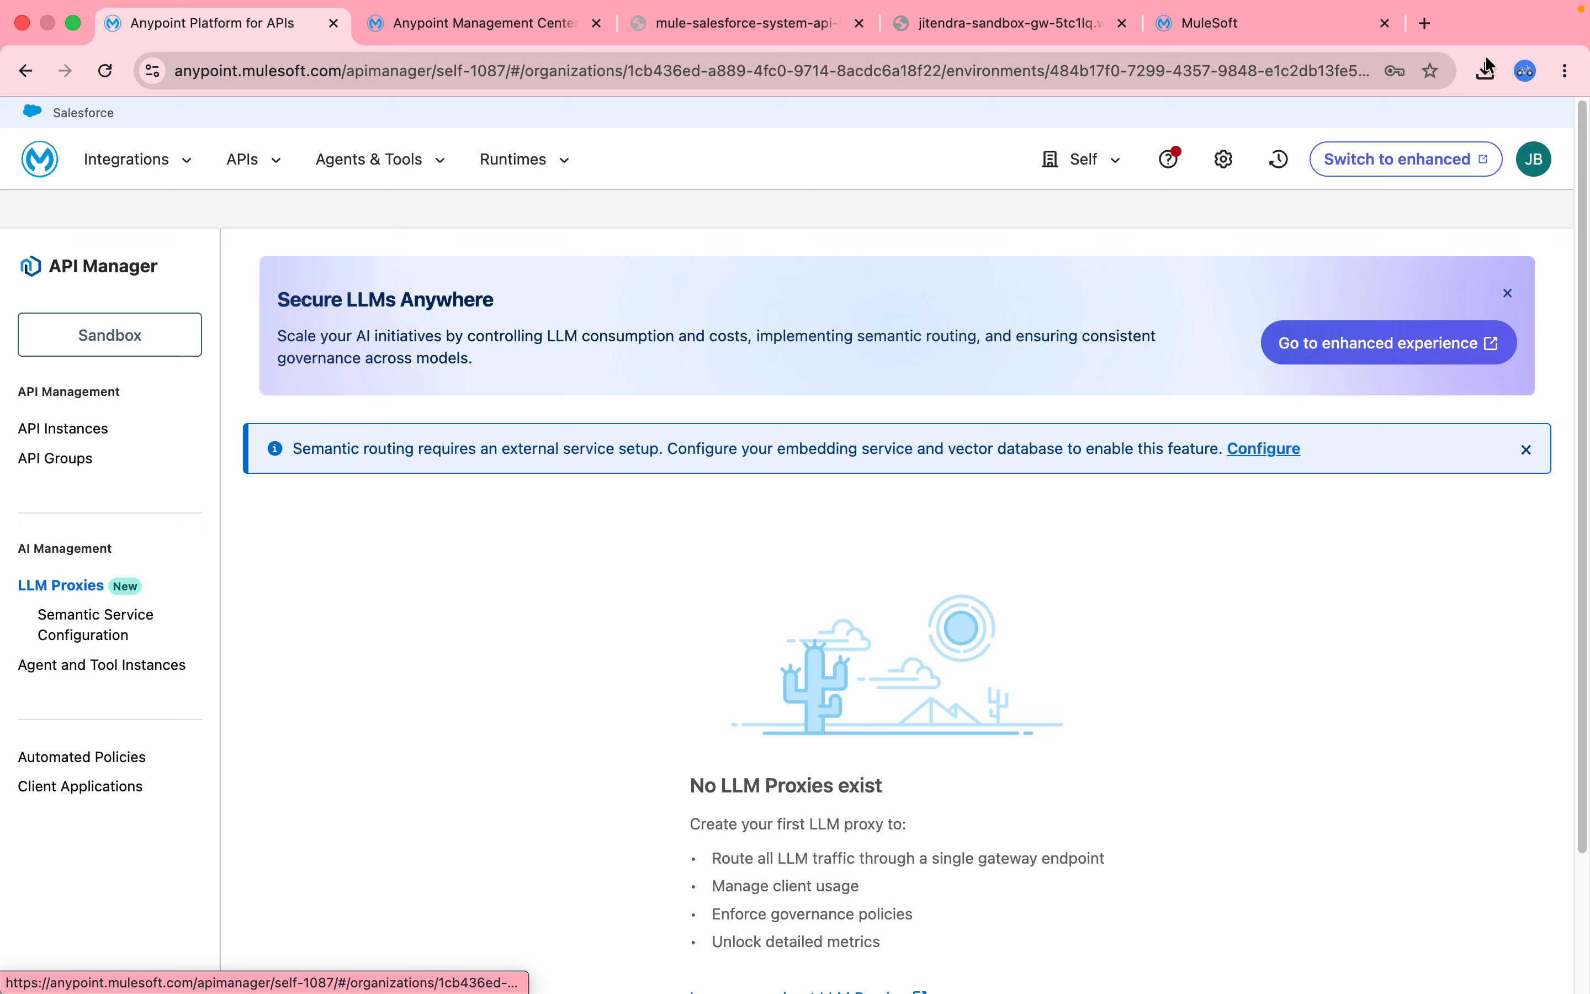